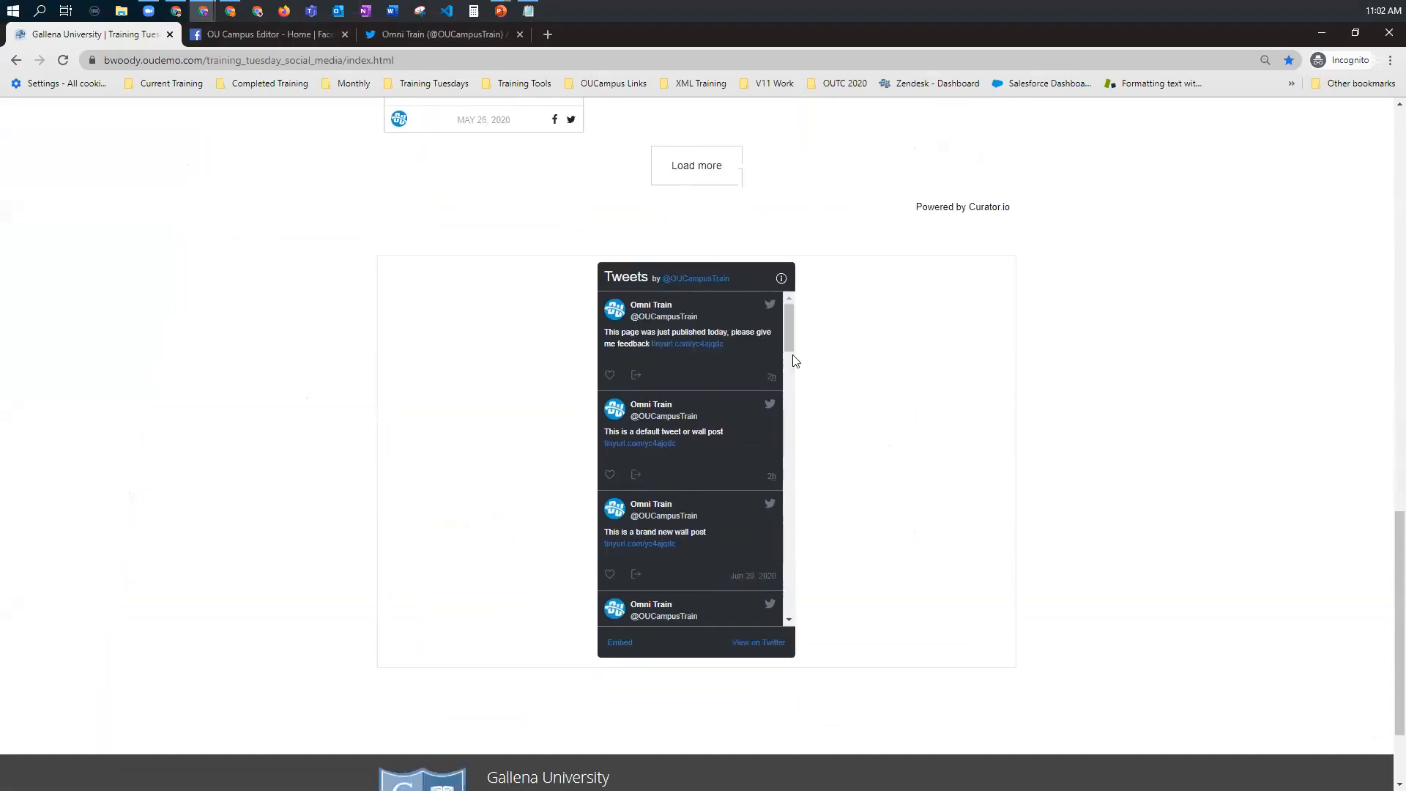
Step: Examine the embedded Tweets feed and the curator.io social posts on the Training Tuesday social media page
scroll(728, 522, "down", 5)
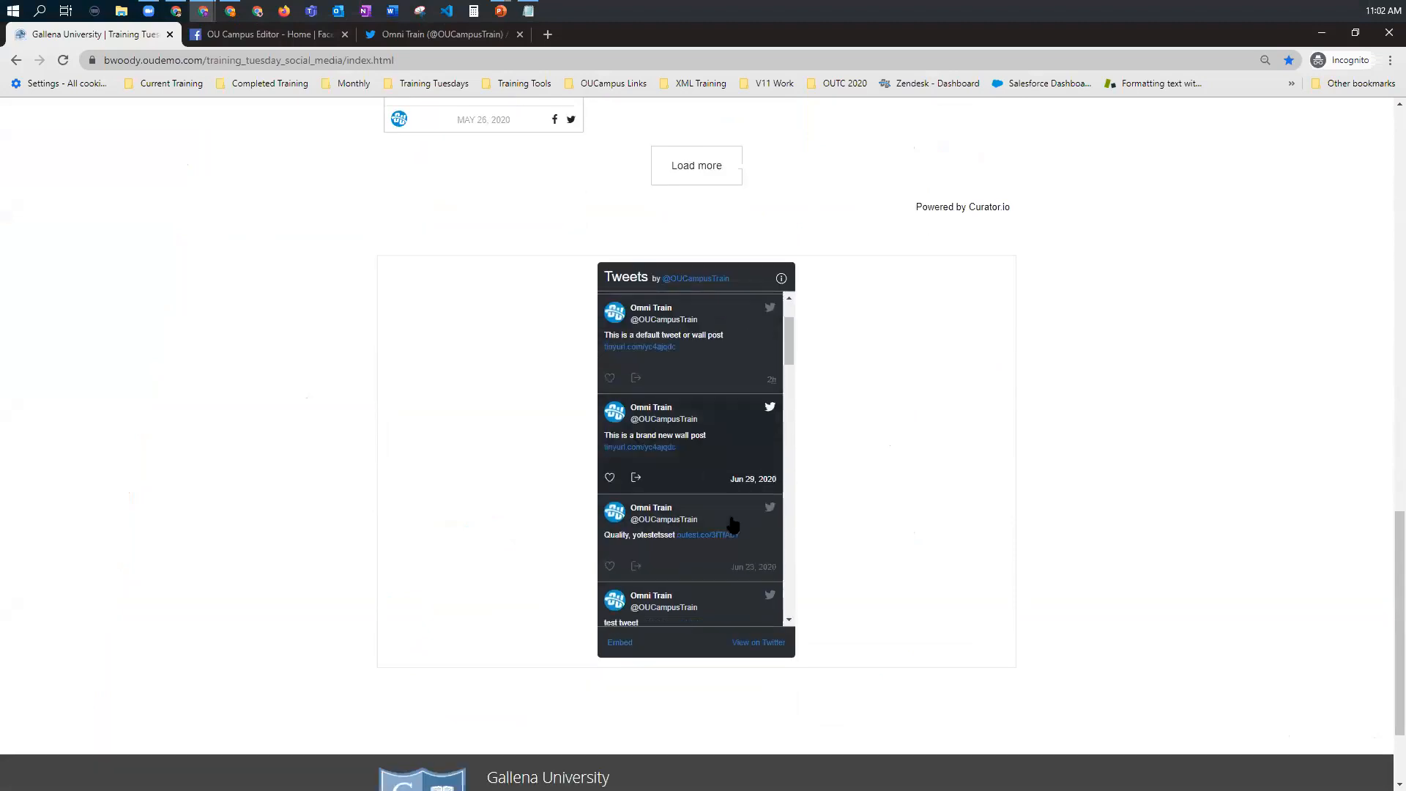
scroll(827, 500, "down", 2)
scroll(829, 501, "up", 6)
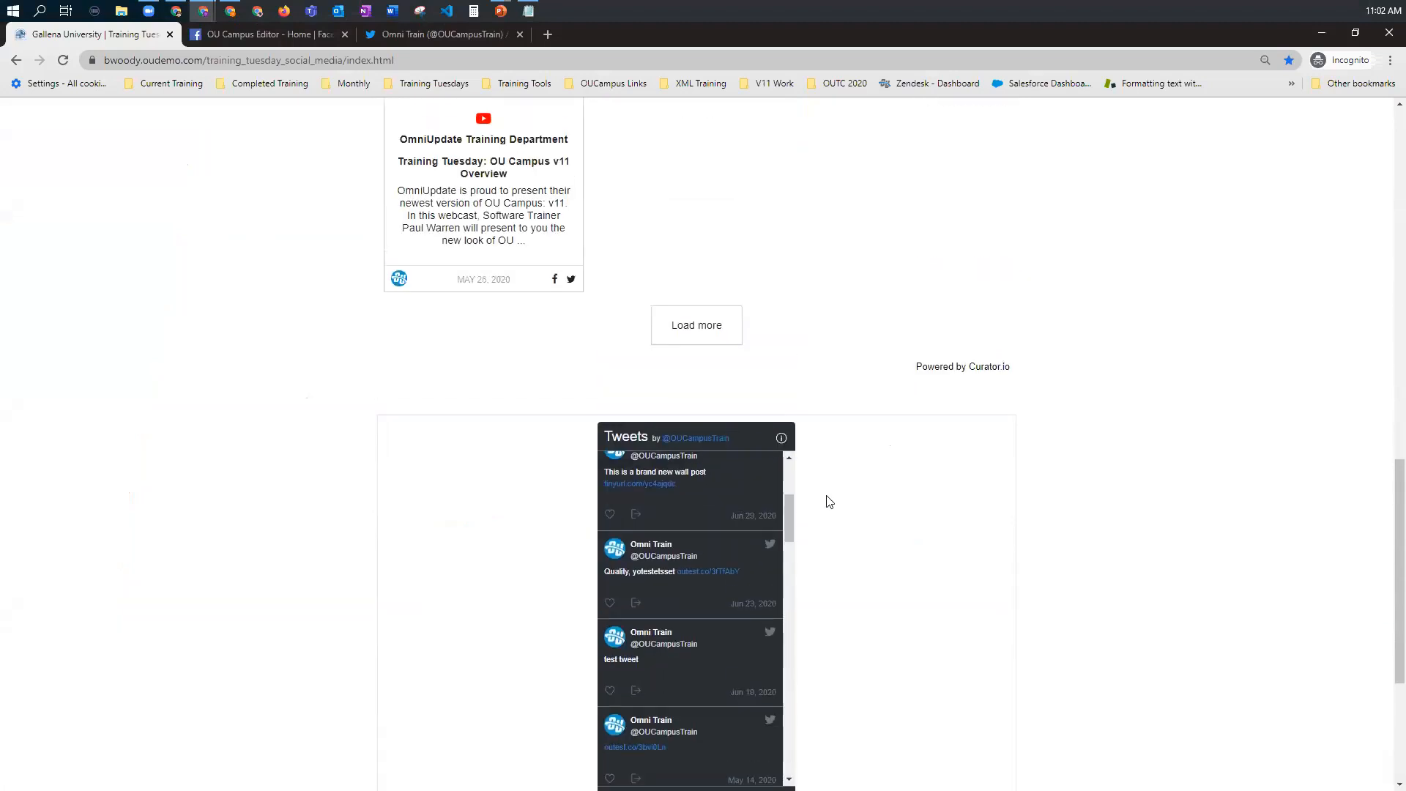
scroll(307, 107, "up", 7)
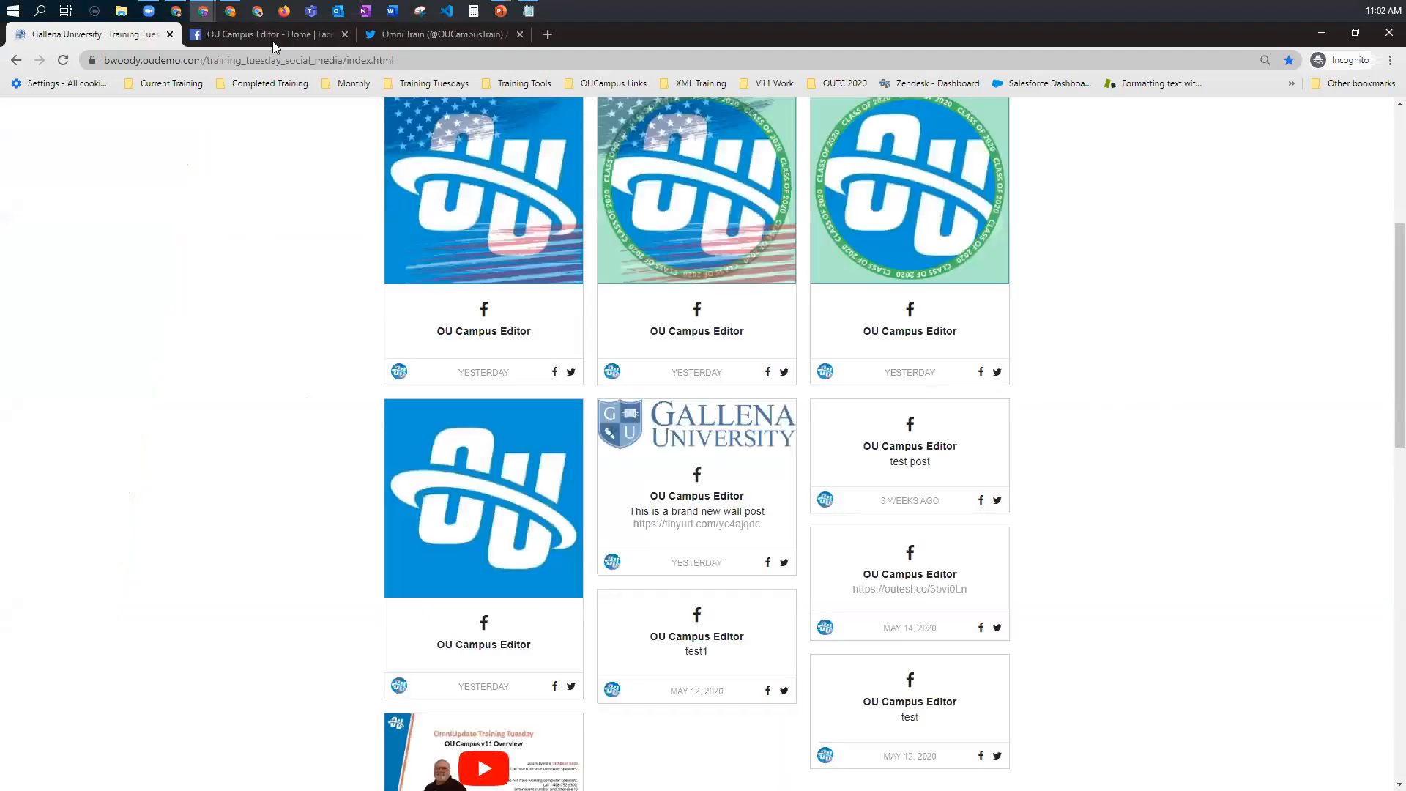
Step: Review the posts and photos on the public OU Campus Editor Facebook page
left_click(270, 39)
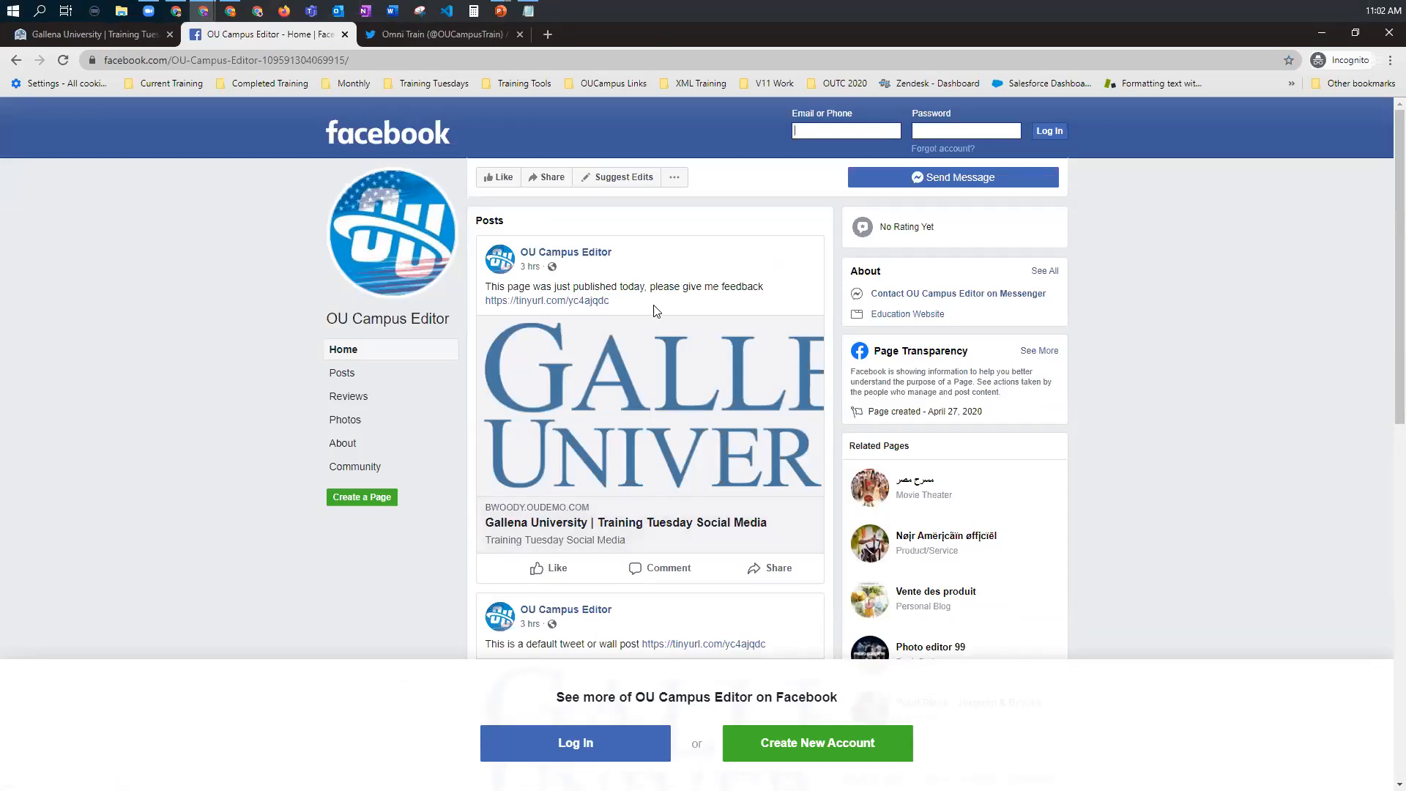
scroll(654, 315, "down", 6)
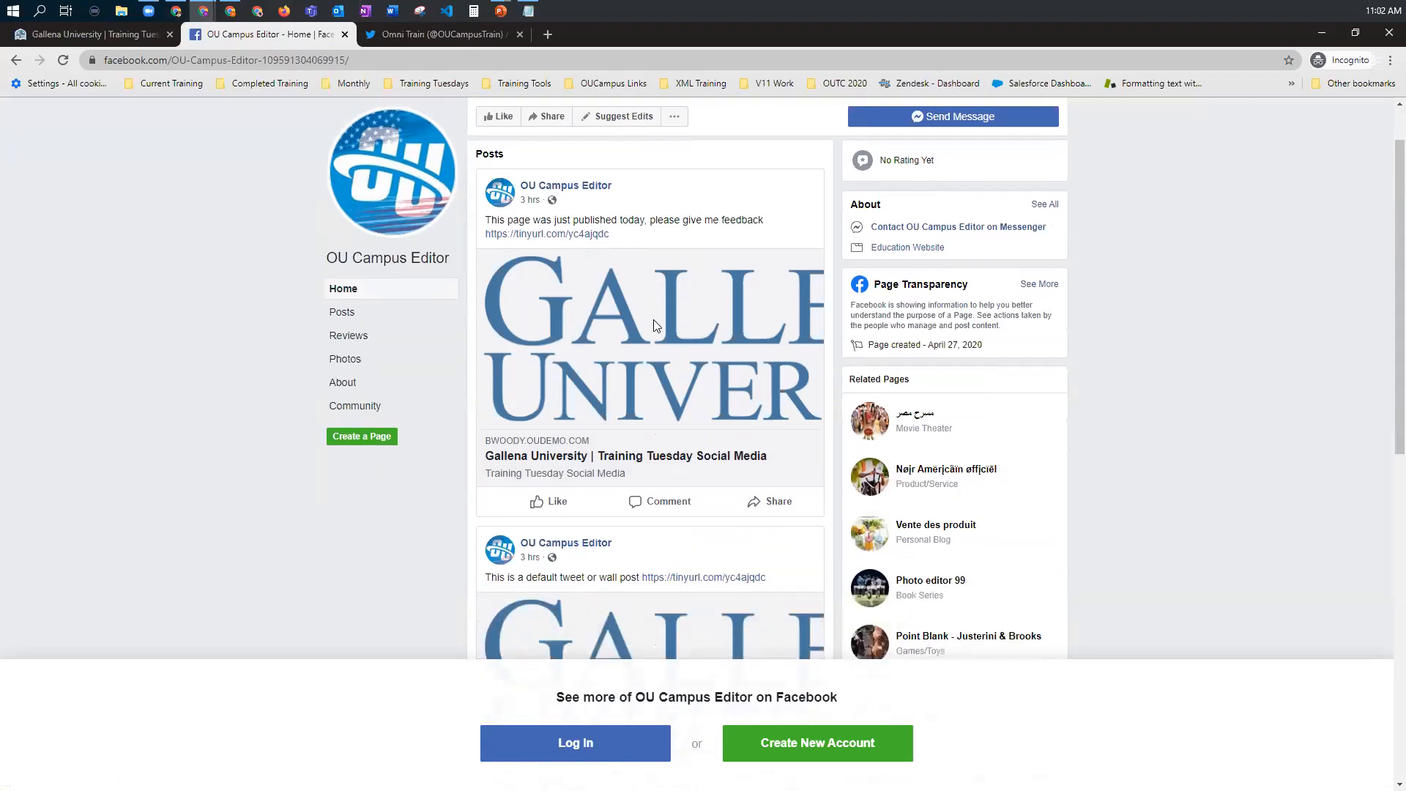
scroll(653, 326, "down", 5)
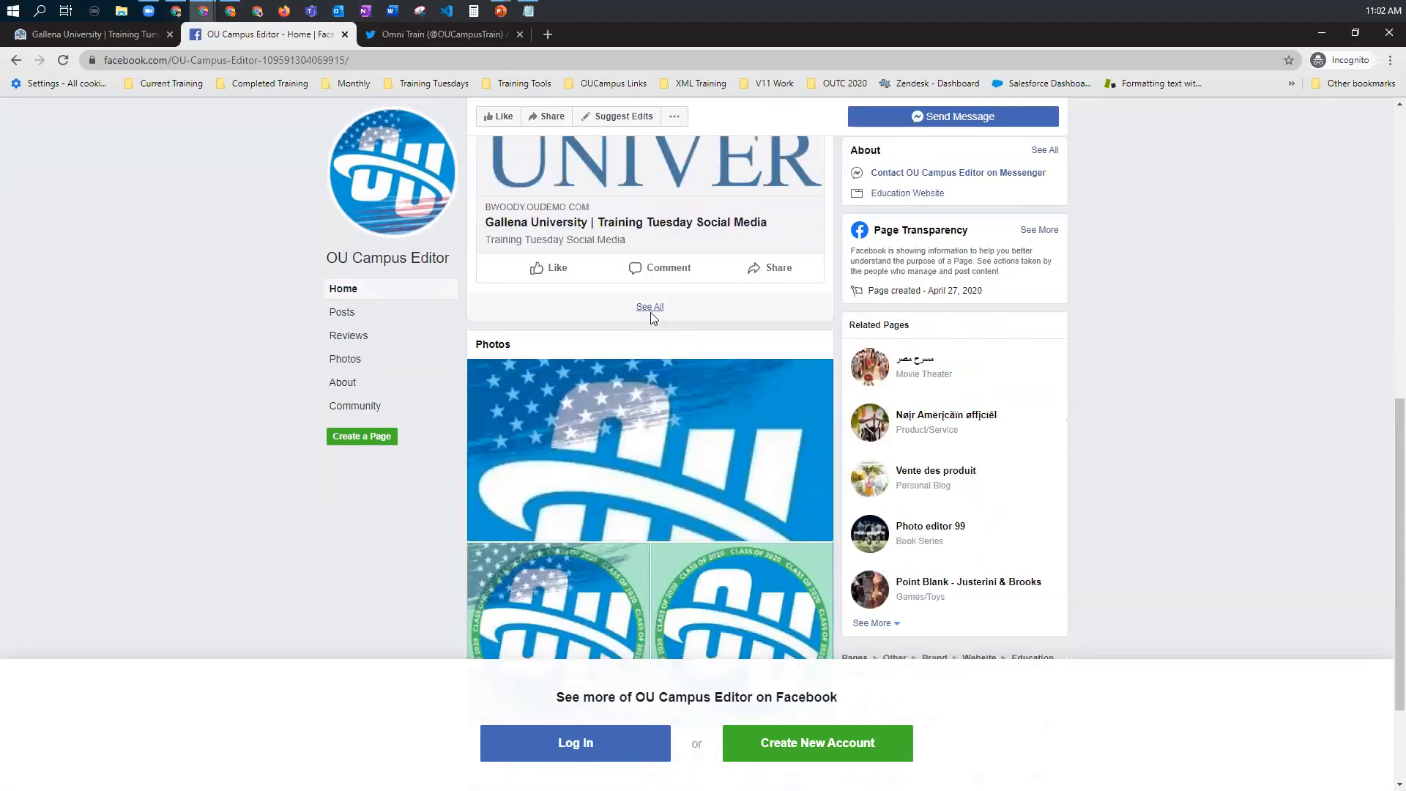
scroll(836, 616, "up", 8)
left_click(878, 594)
left_click(449, 33)
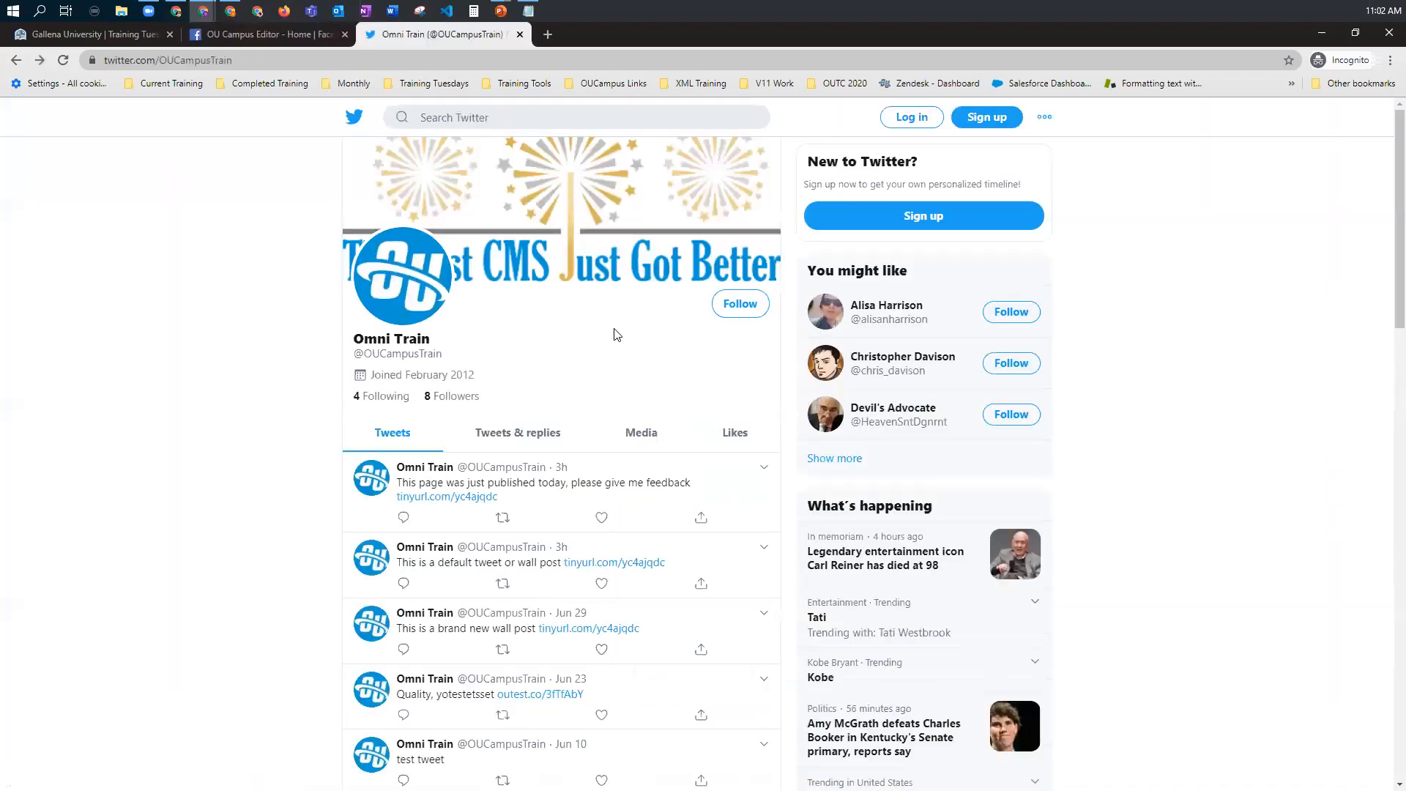
scroll(529, 374, "down", 3)
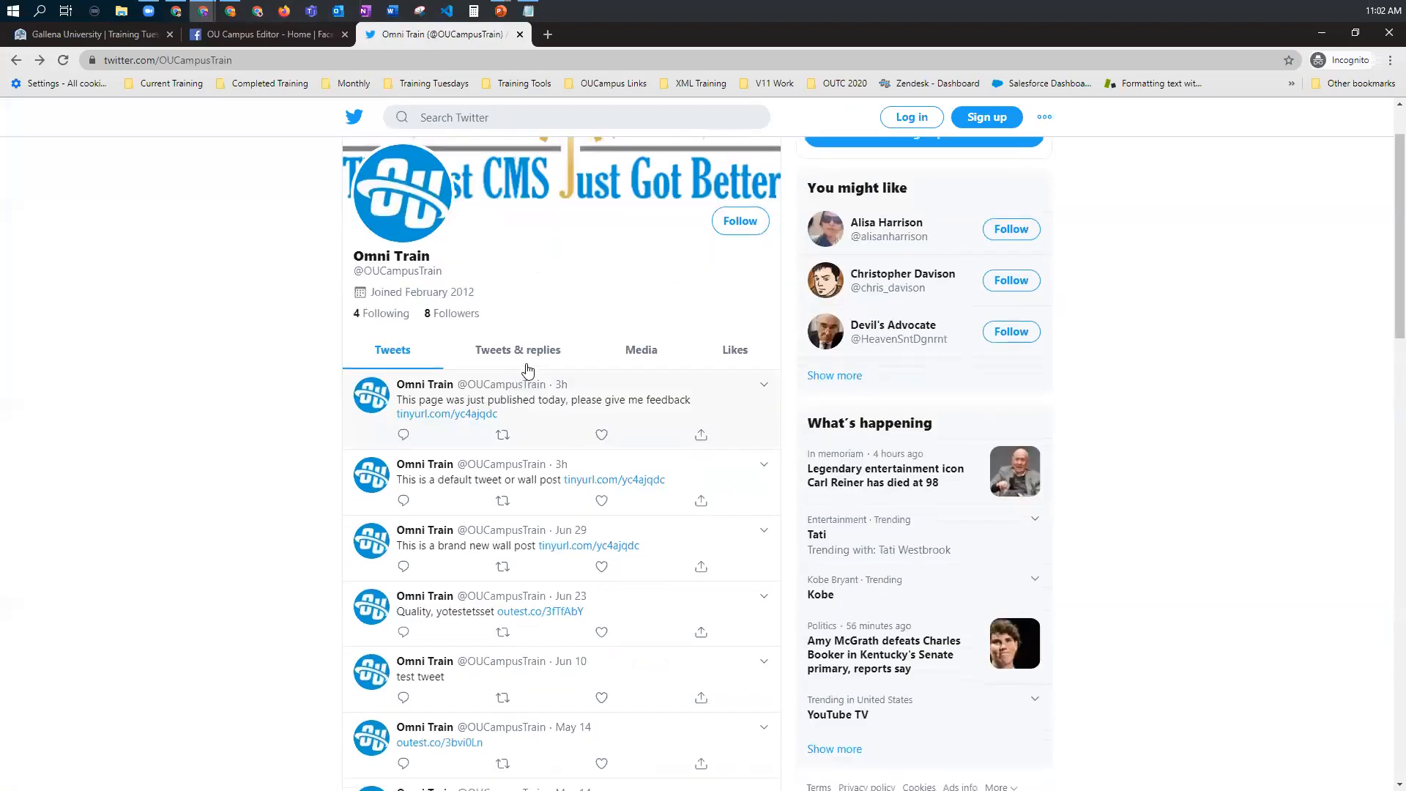
scroll(525, 370, "down", 4)
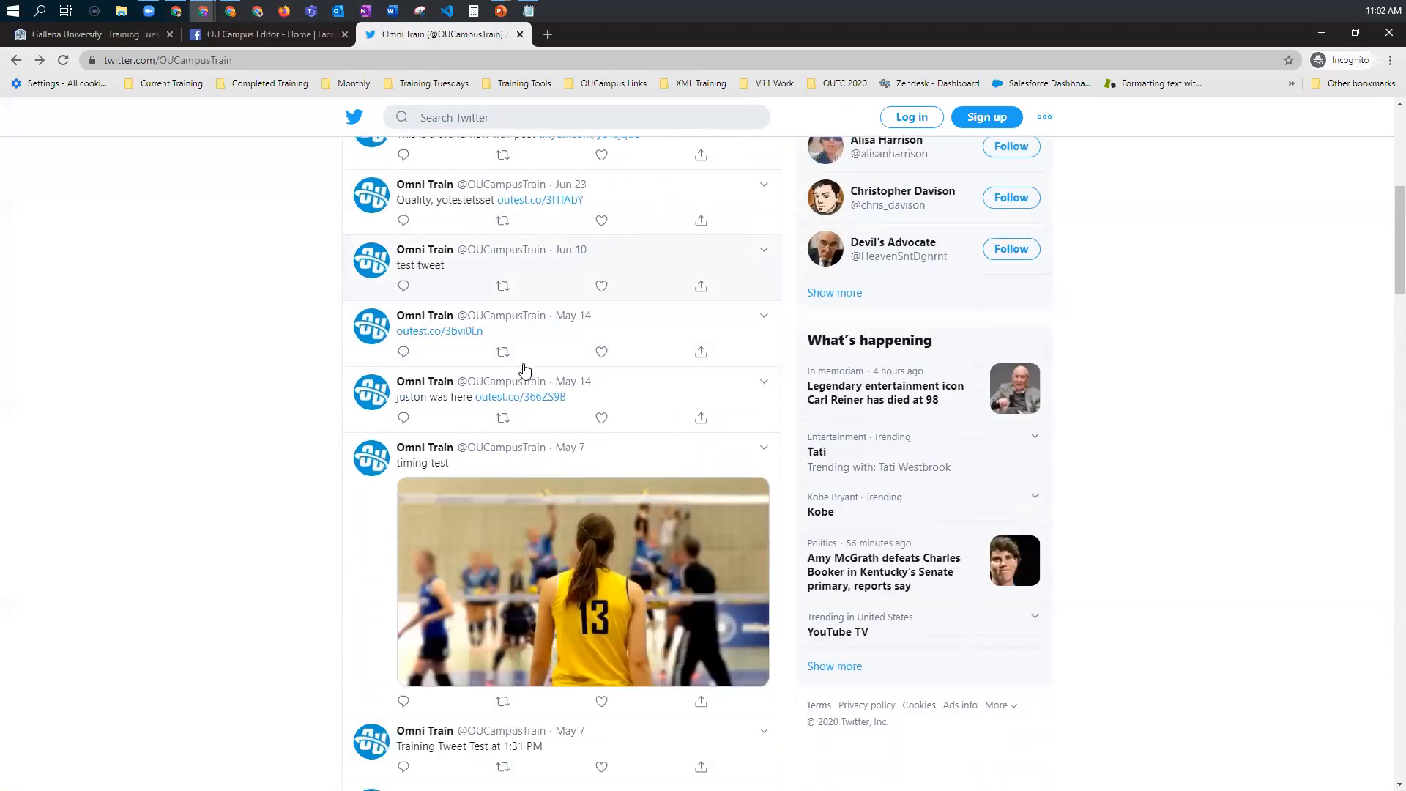
scroll(525, 369, "down", 3)
scroll(534, 351, "up", 10)
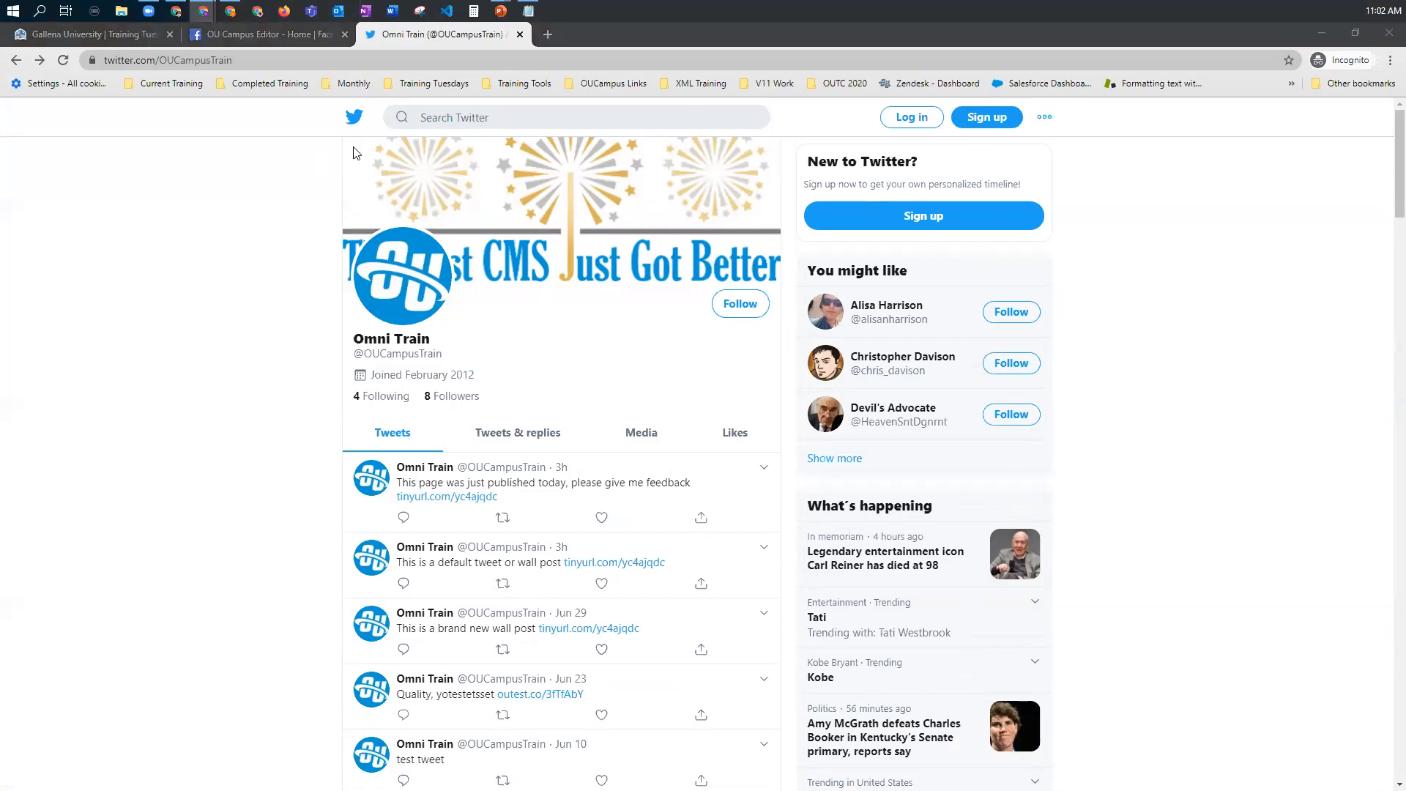
Step: In the logged-in browser window, go to Facebook's page management and start creating a Business or Brand page
left_click(86, 40)
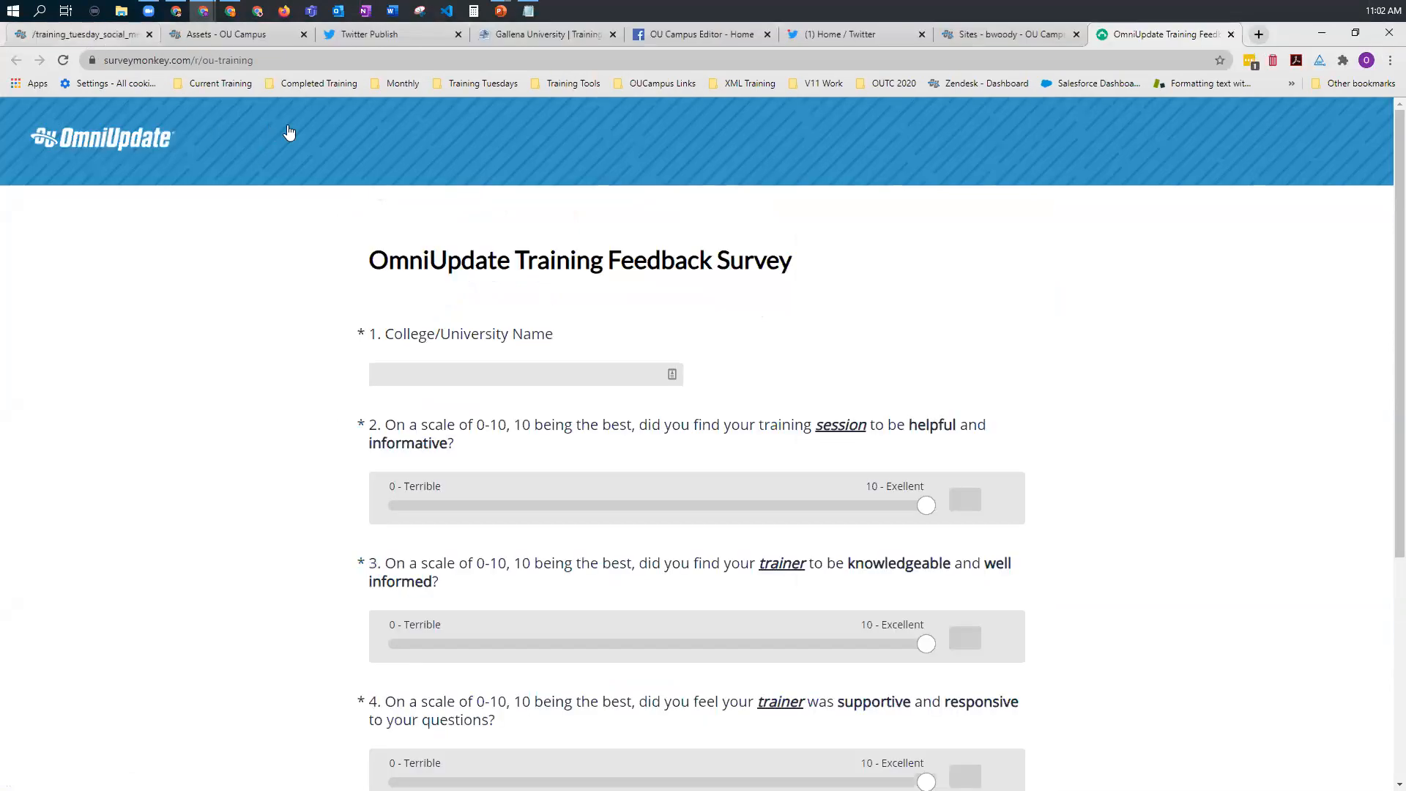
left_click(102, 34)
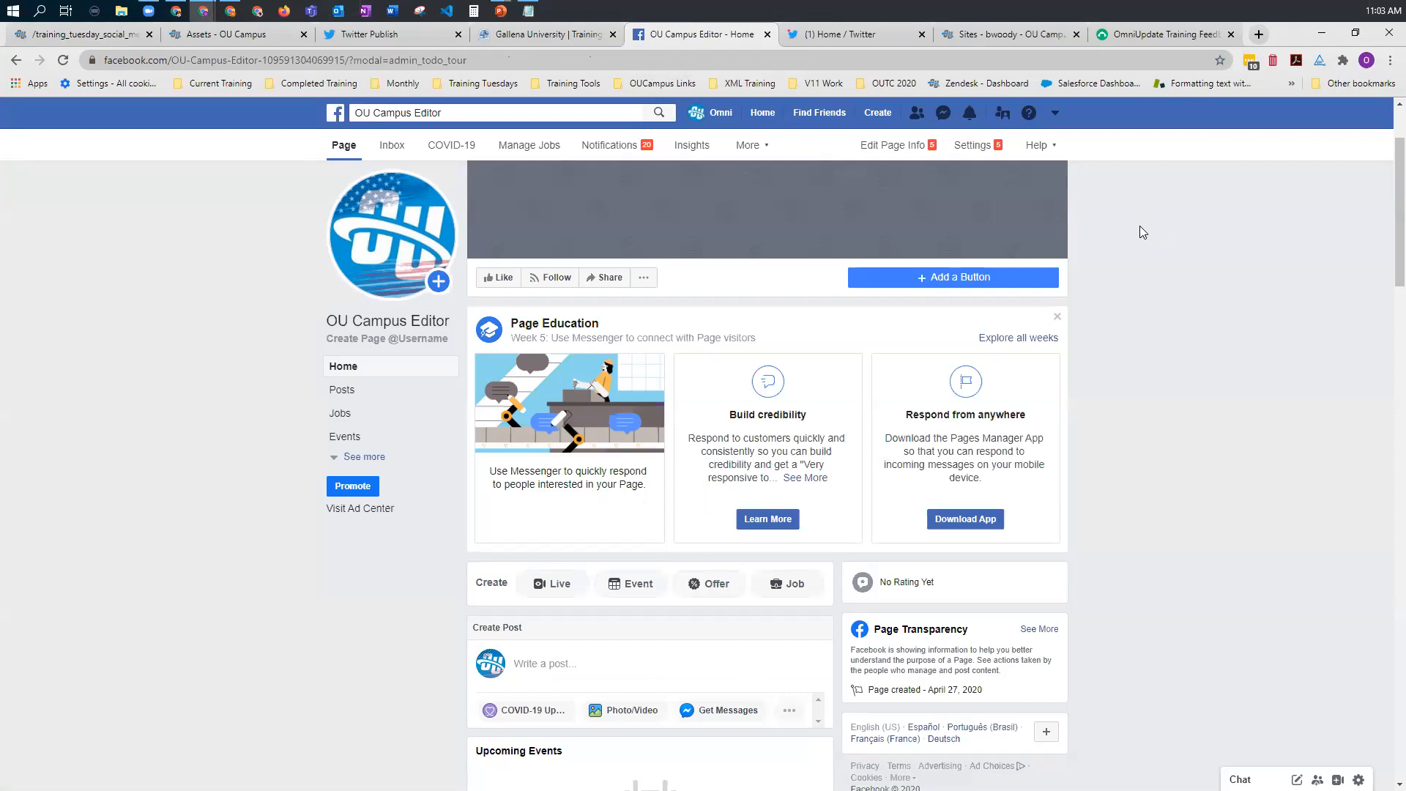
left_click(1055, 115)
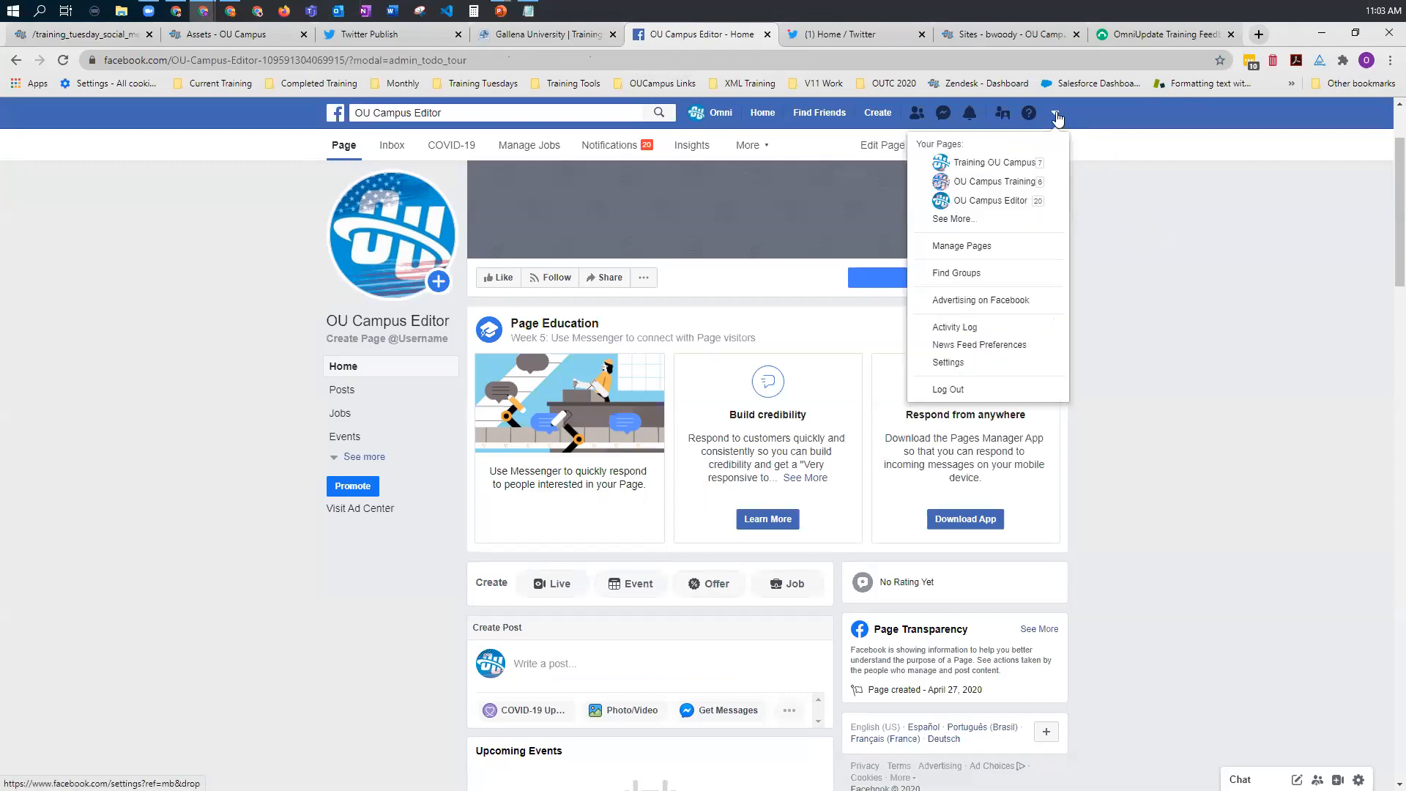
left_click(993, 247)
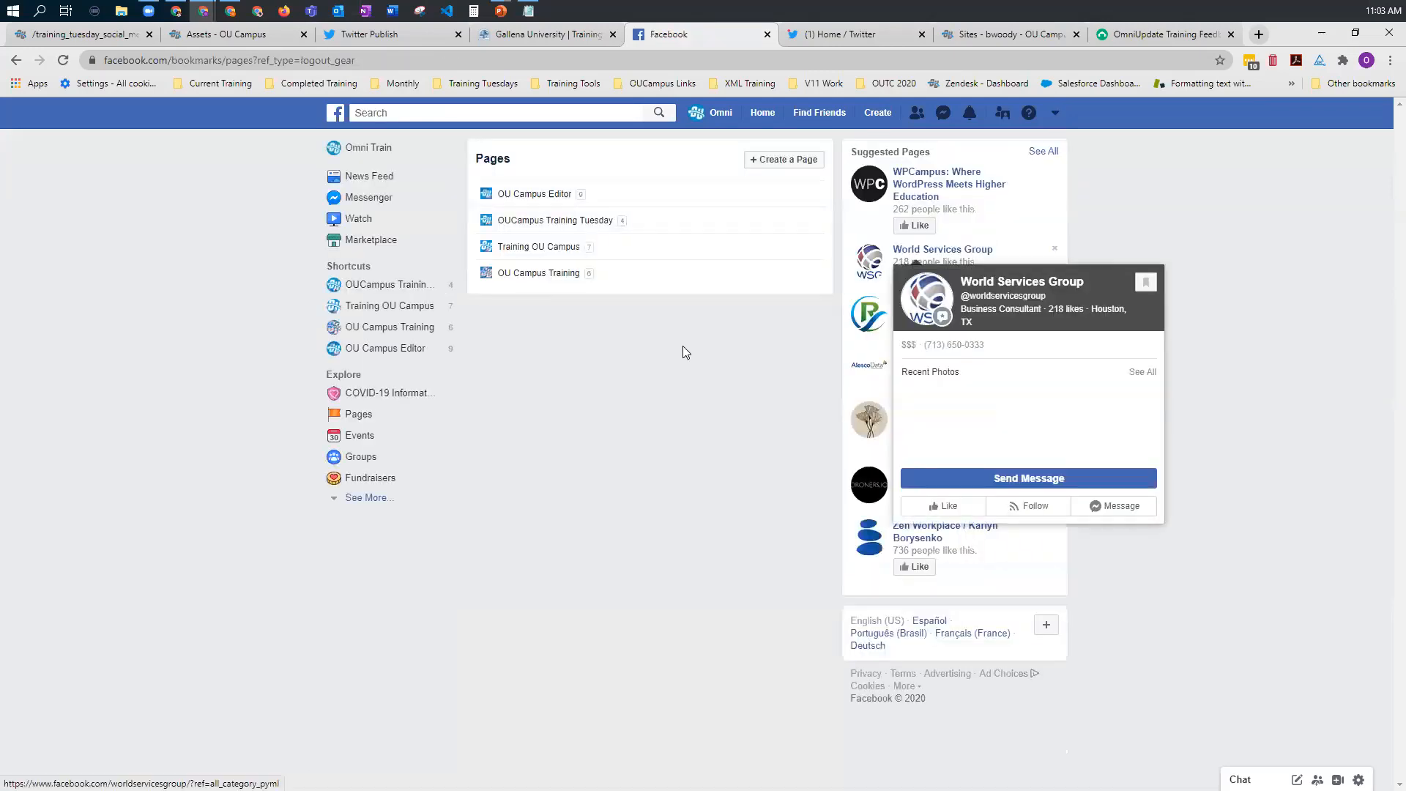
left_click(777, 164)
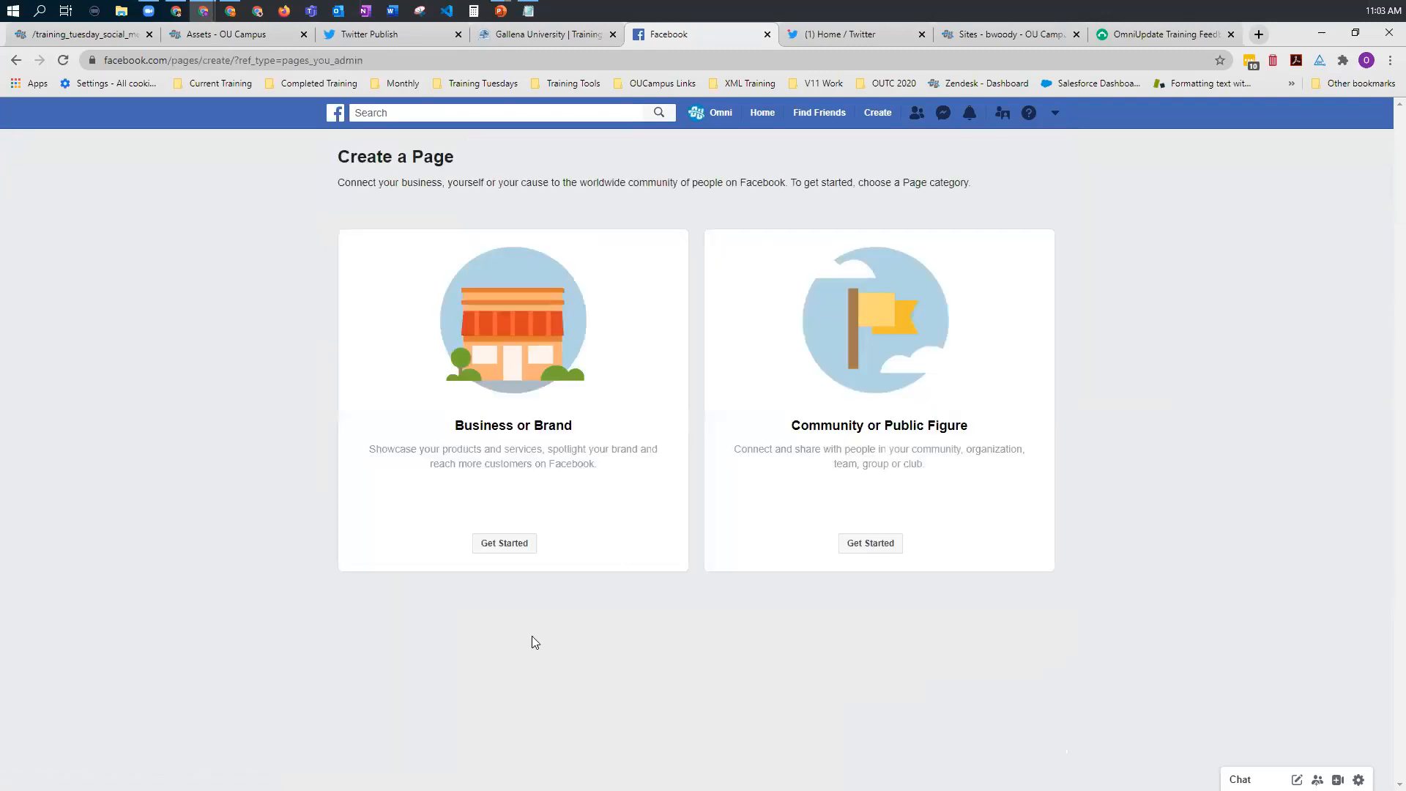
left_click(497, 544)
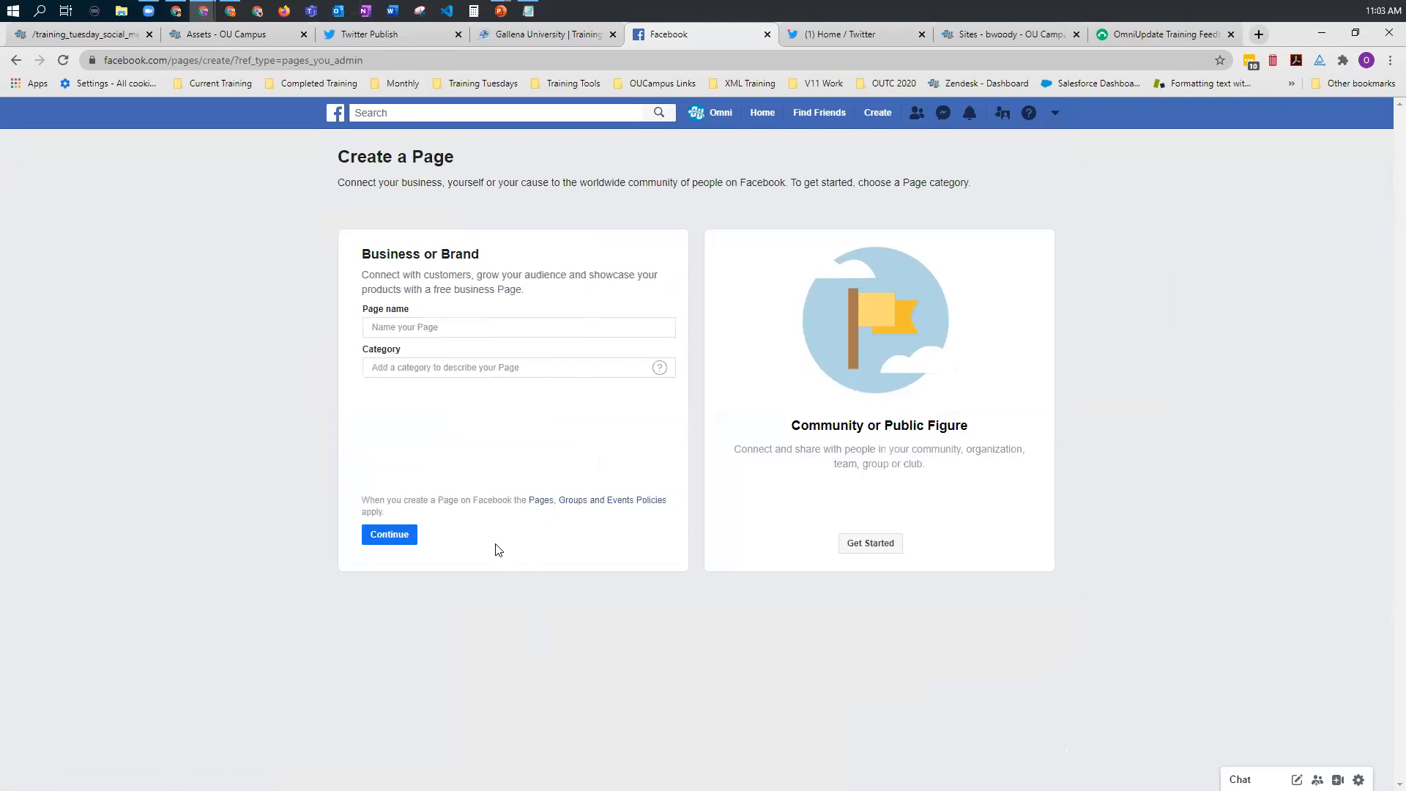
Step: Name the new page "TT - " plus the trainer's first name in possessive form and "Page", and create it in the Education category
left_click(436, 327)
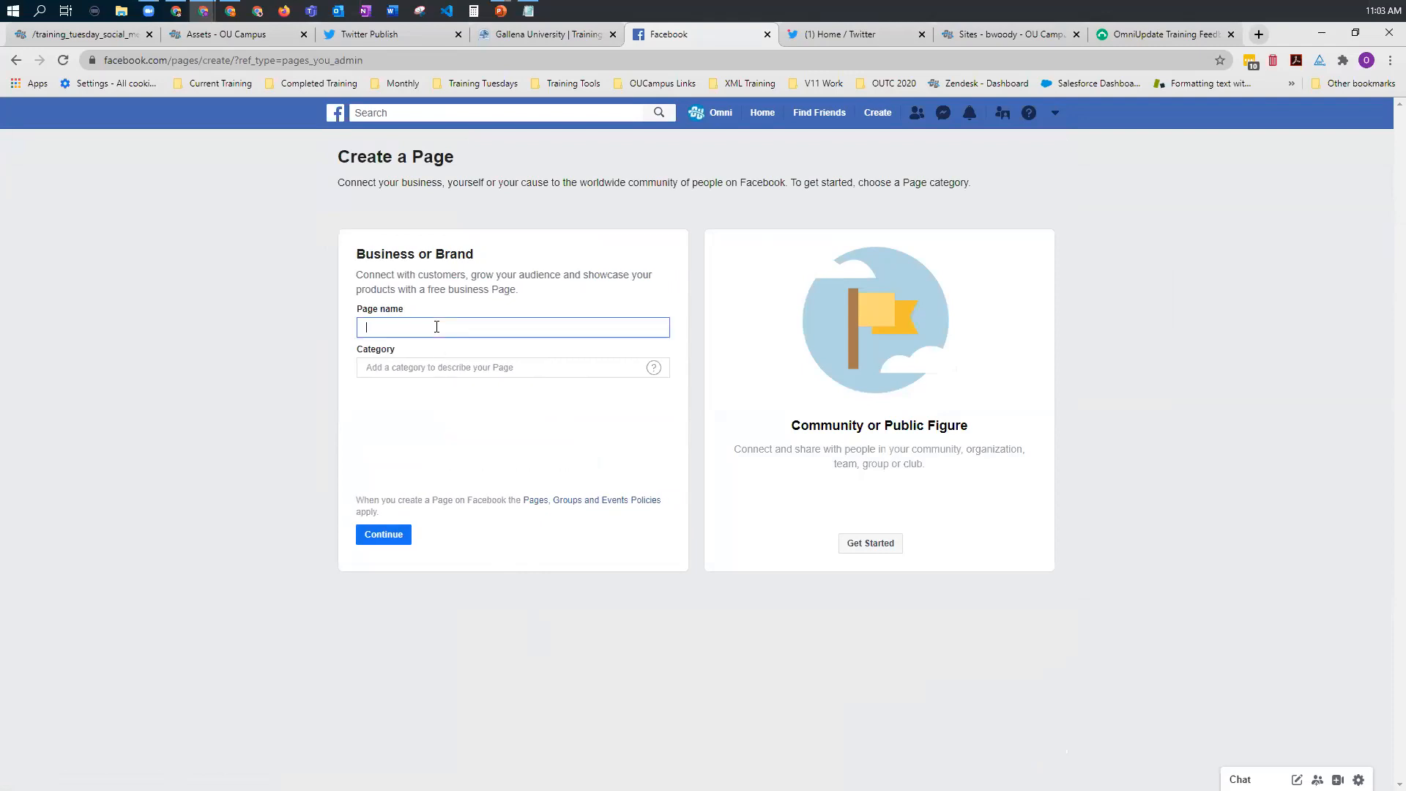
type("TT - Billy's Page")
left_click(415, 368)
type("Education")
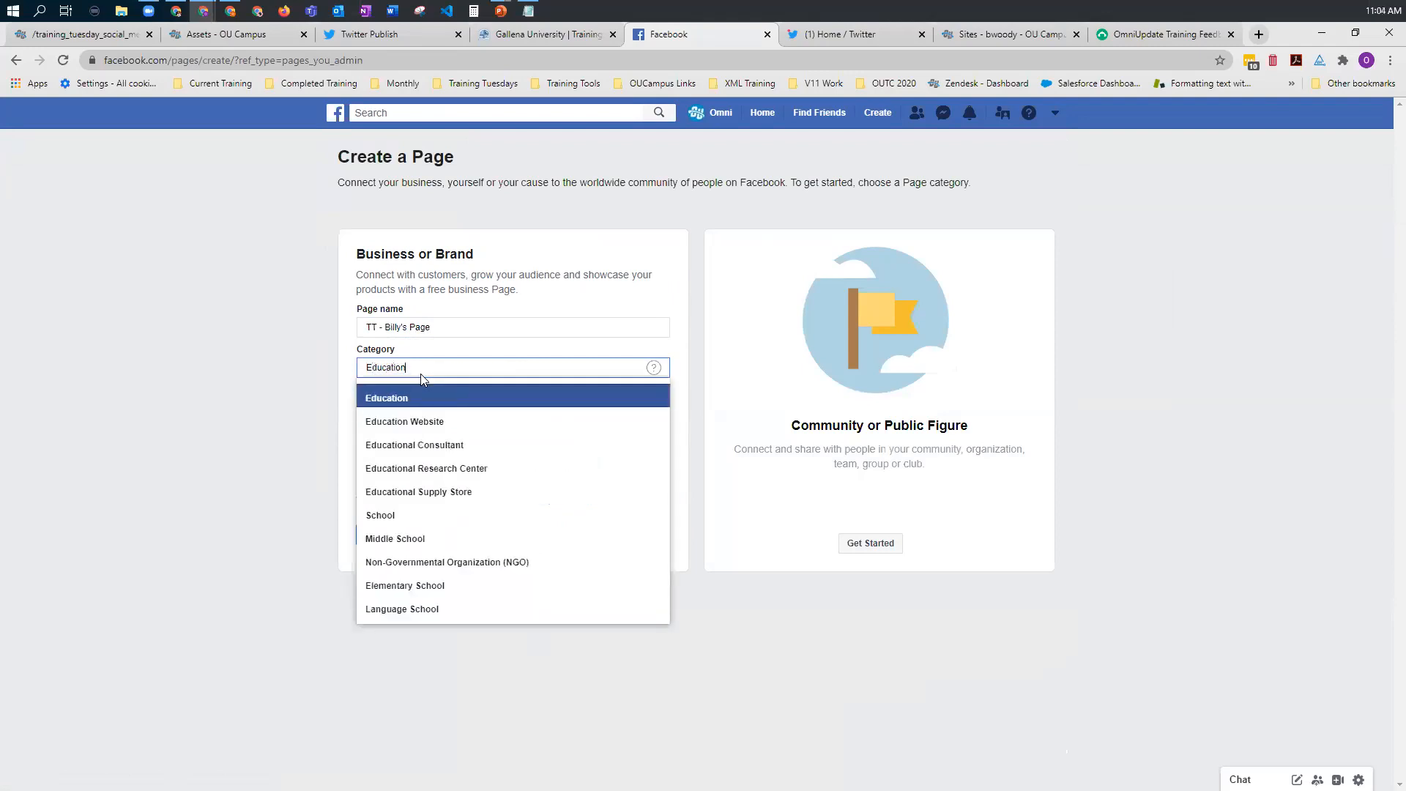
left_click(377, 398)
left_click(390, 539)
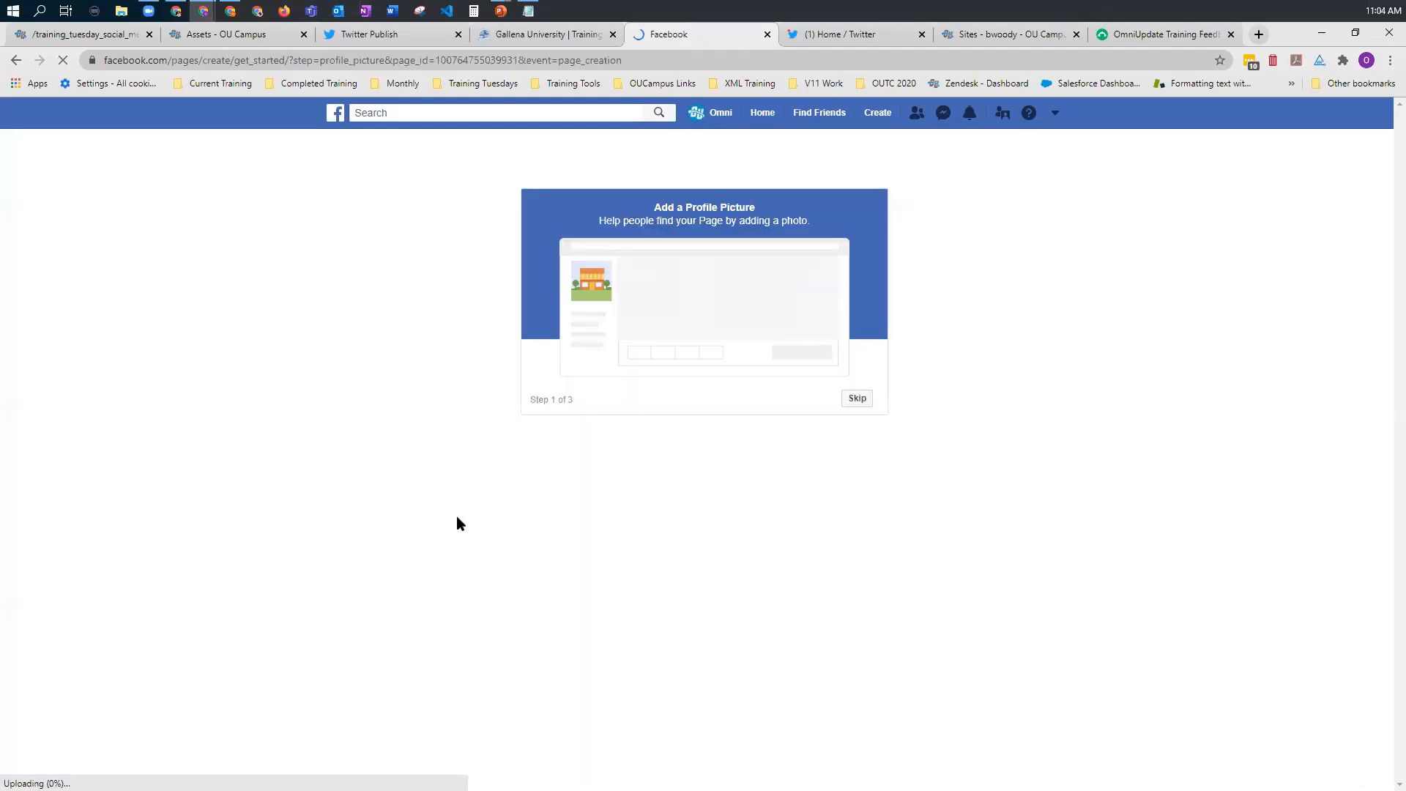
Step: Finish the new page's setup without a profile picture, cover photo or online booking
left_click(731, 400)
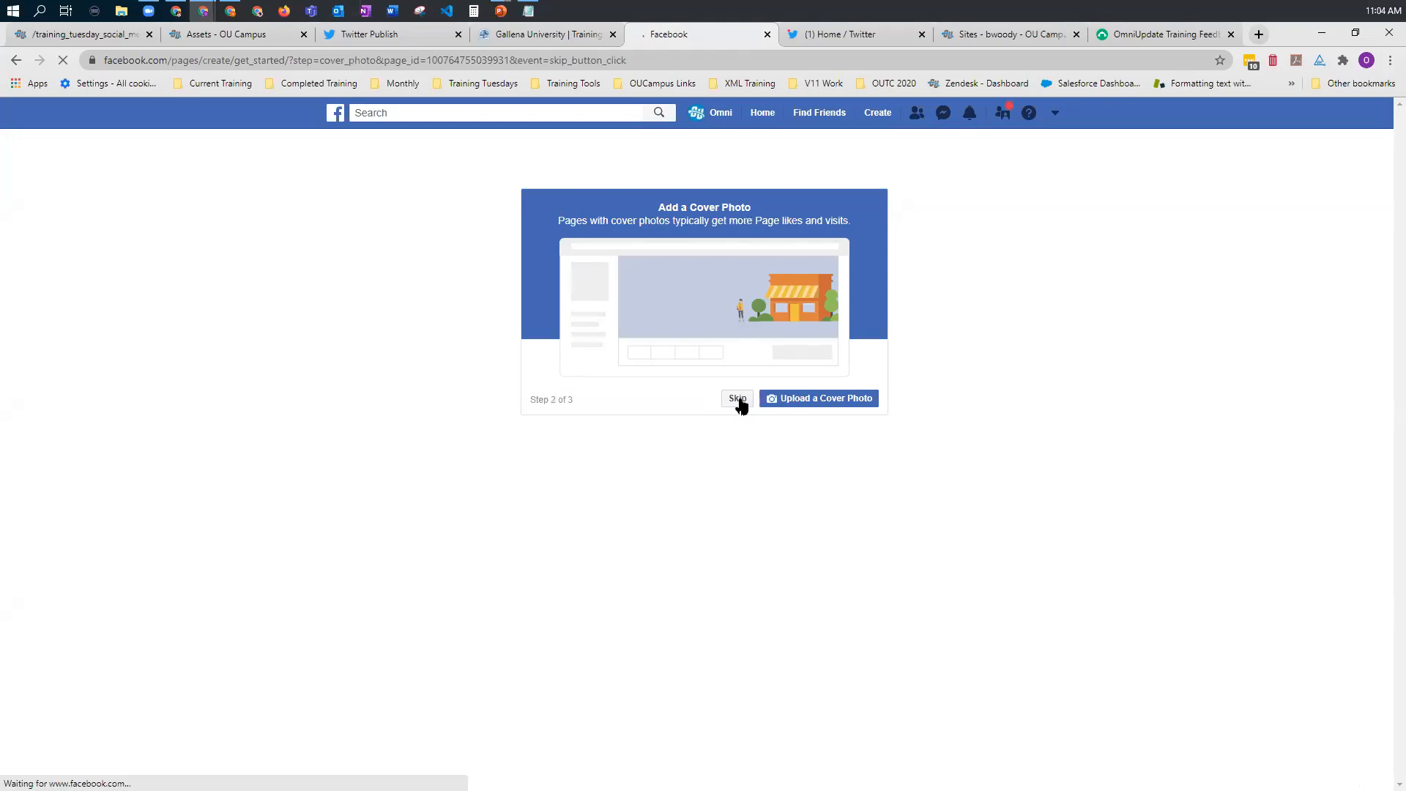
left_click(738, 401)
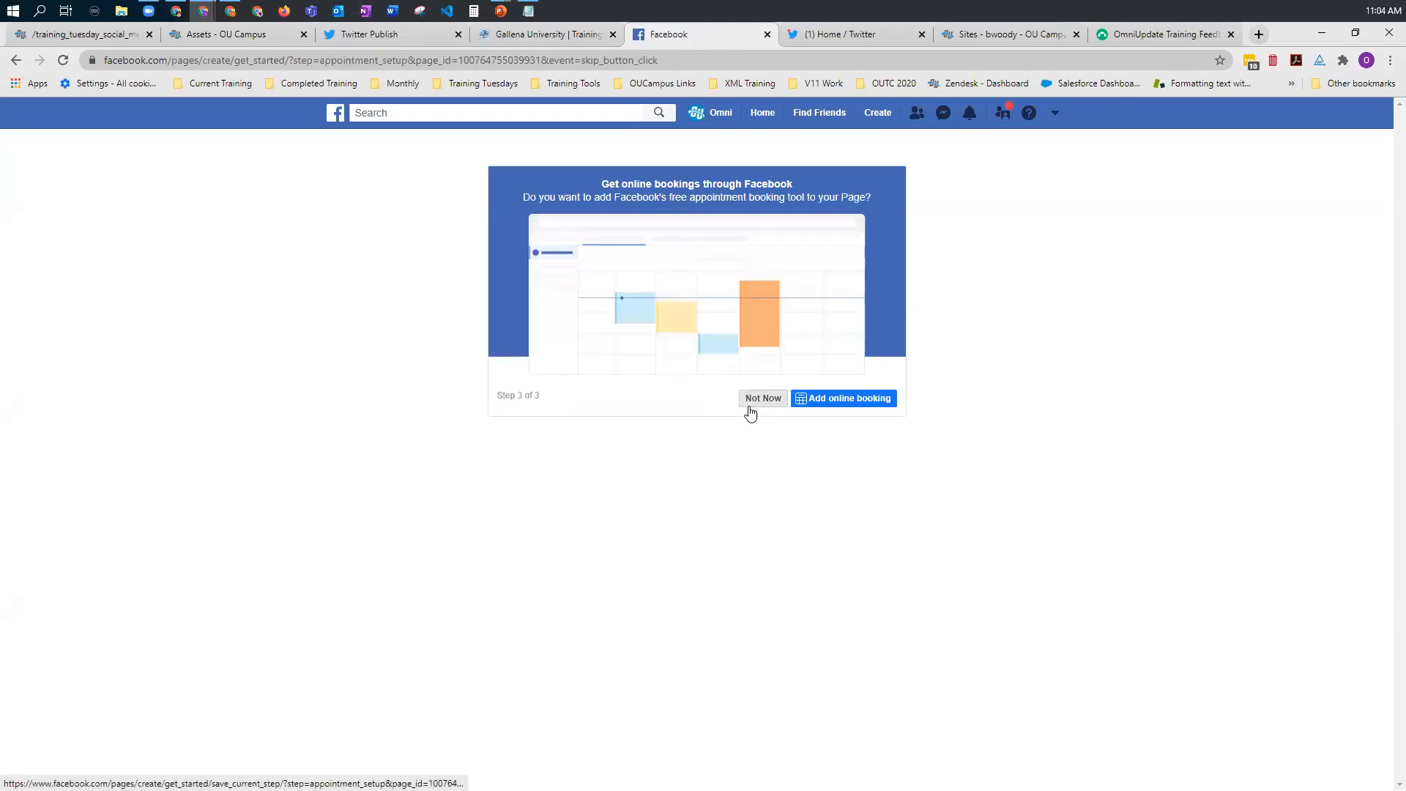
left_click(750, 405)
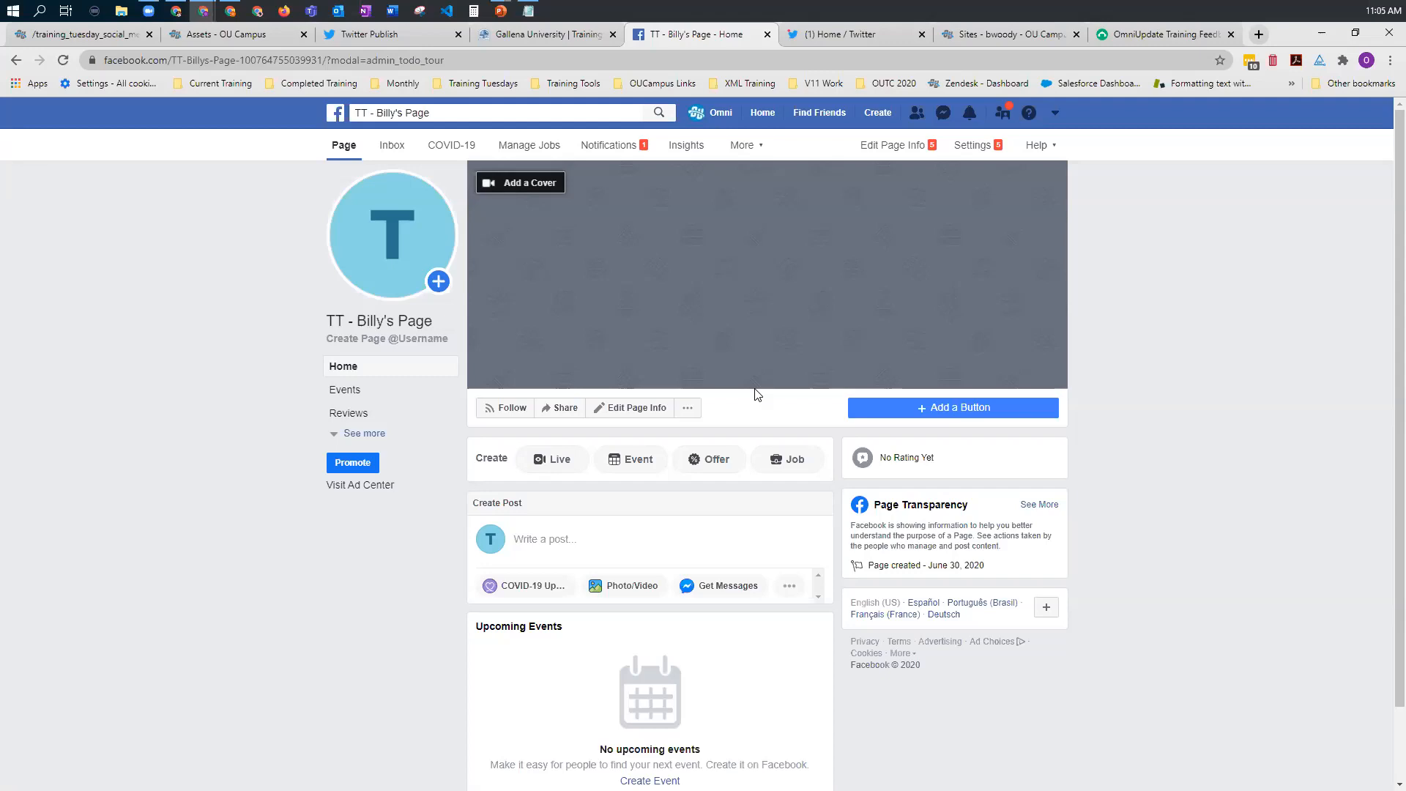
Step: Switch to OU Campus, collapse the gadgets sidebar, and open the Facebook page setup for the gallena site
mouse_move(424, 295)
left_click(82, 38)
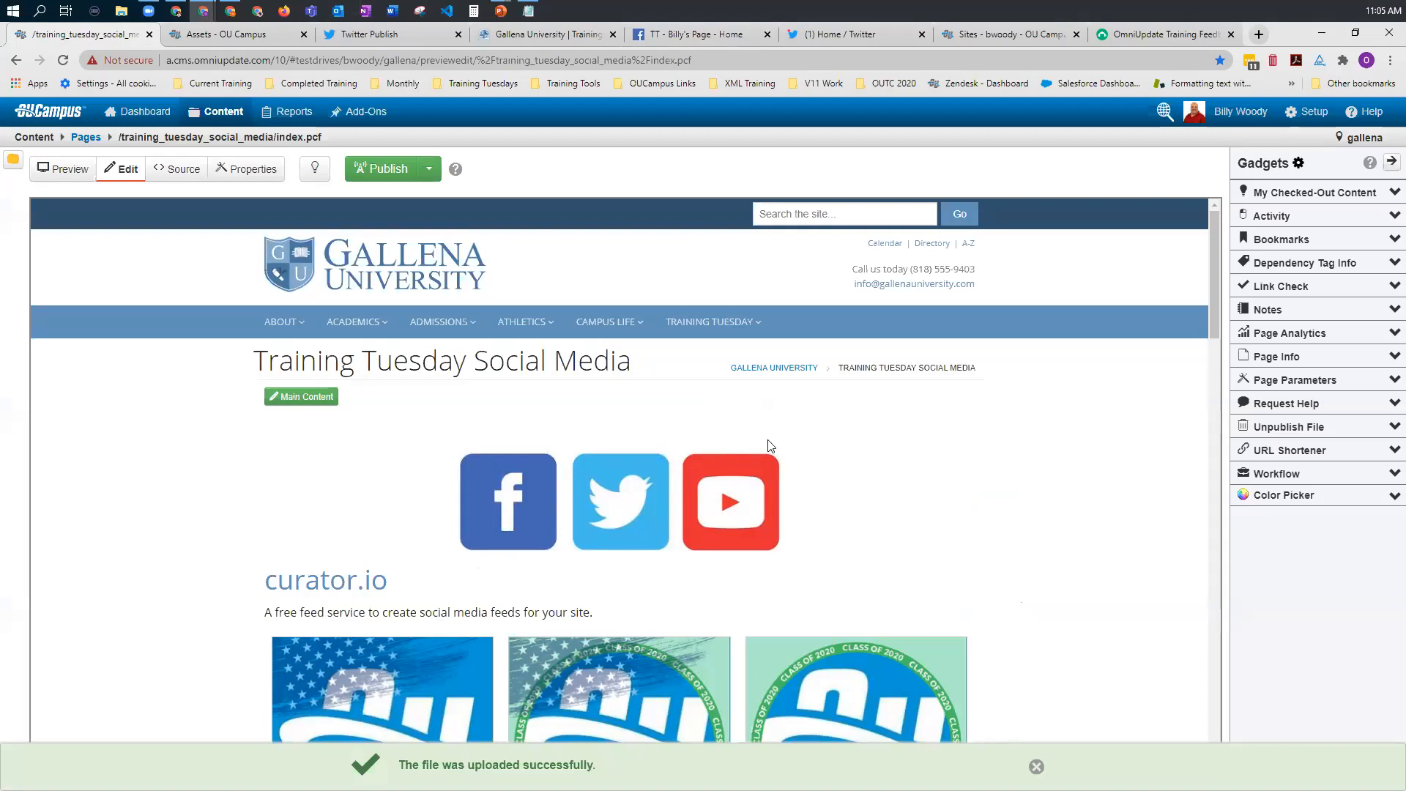
left_click(1390, 163)
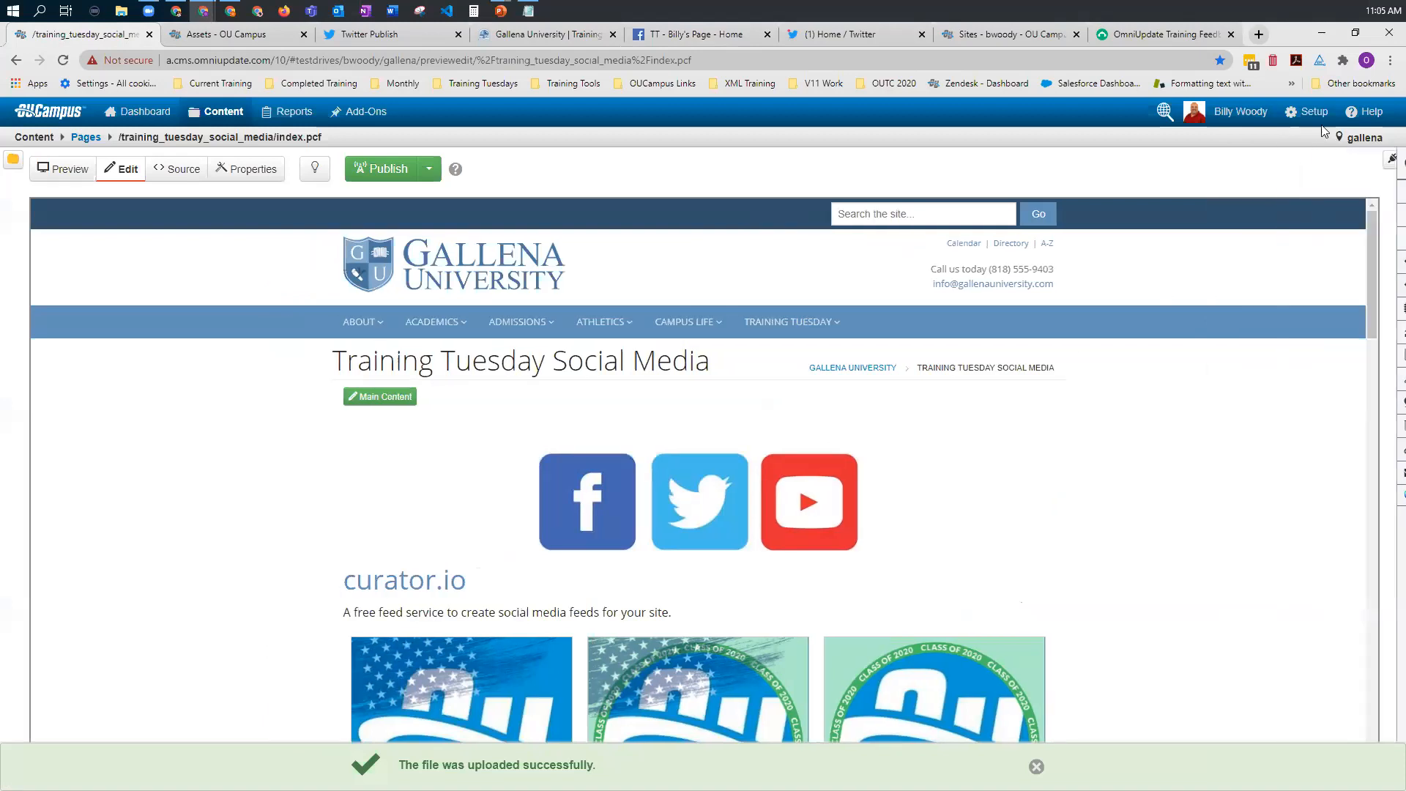
mouse_move(1311, 114)
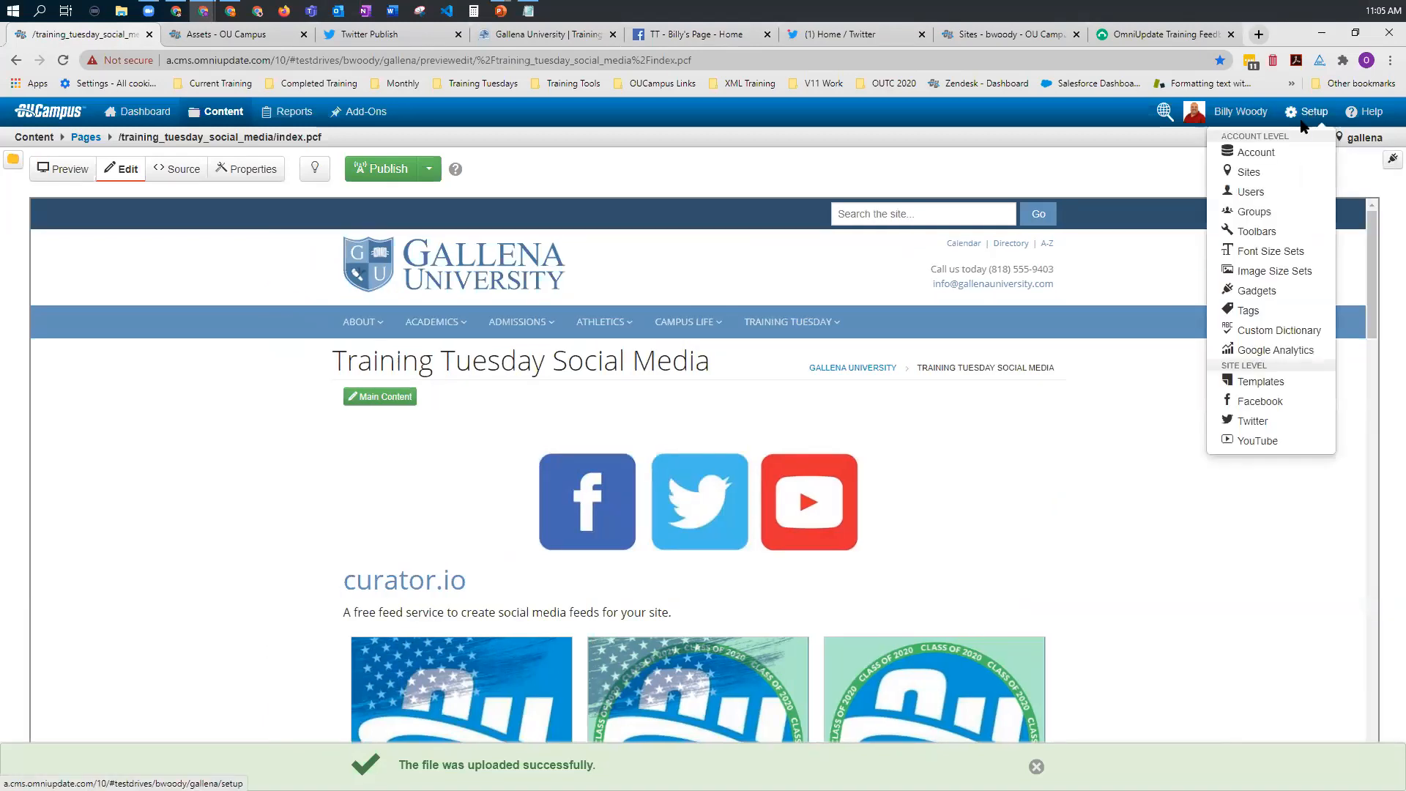
left_click(1285, 152)
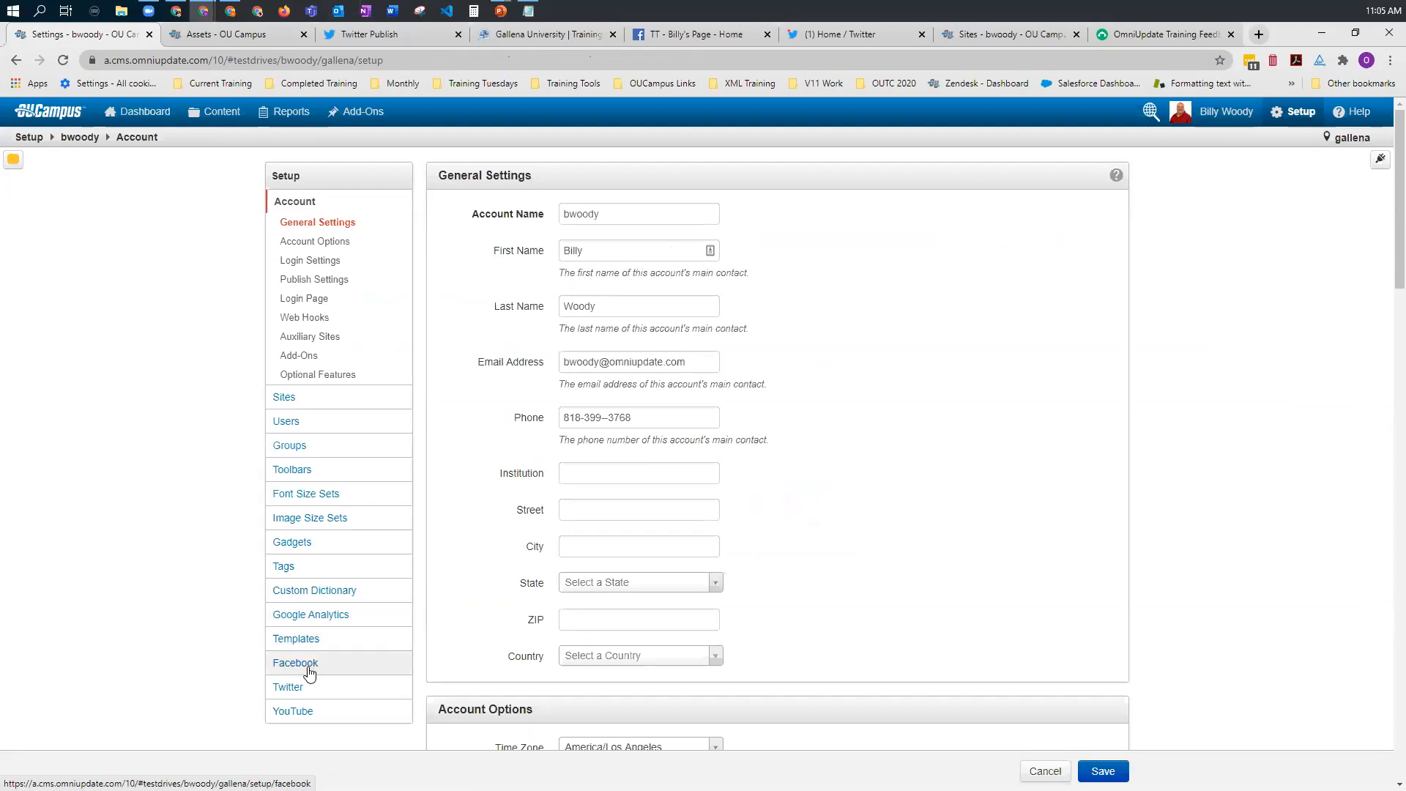
left_click(308, 669)
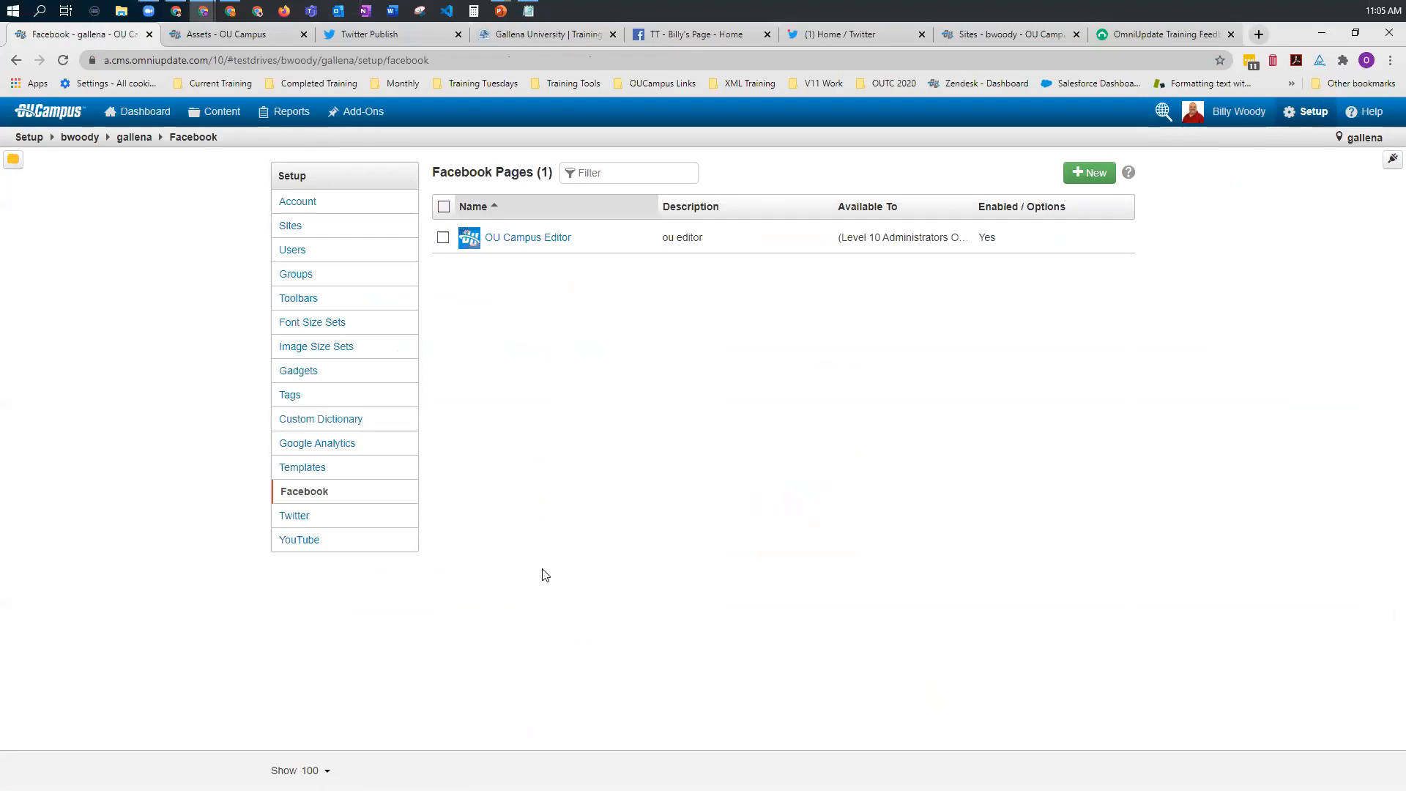
Step: Start adding a new Facebook page and authorize OU Social with the previously linked Facebook account
mouse_move(594, 242)
left_click(1092, 174)
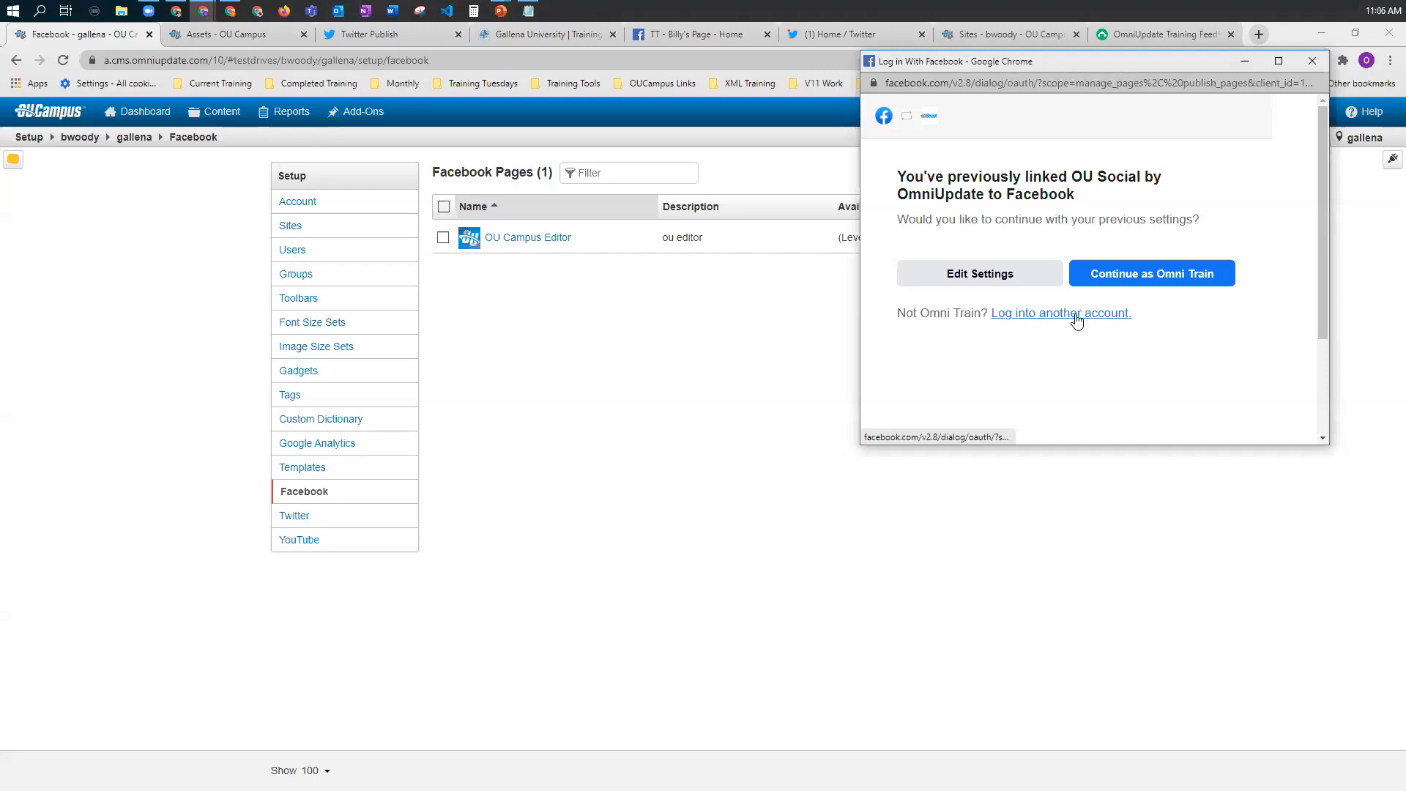
left_click(1188, 281)
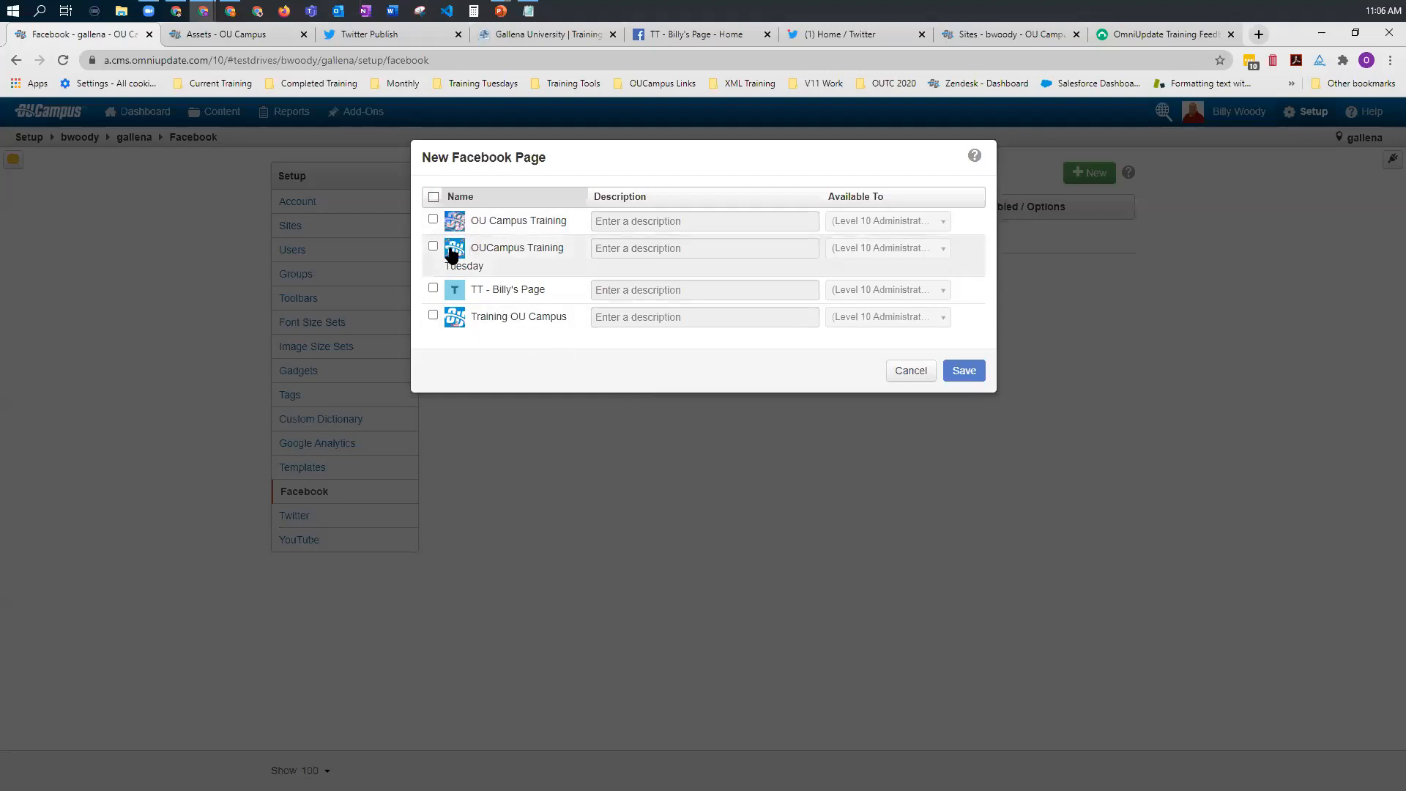
Step: Select the newly created TT page and the Training OU Campus page for addition to the site
left_click_drag(666, 172, 691, 199)
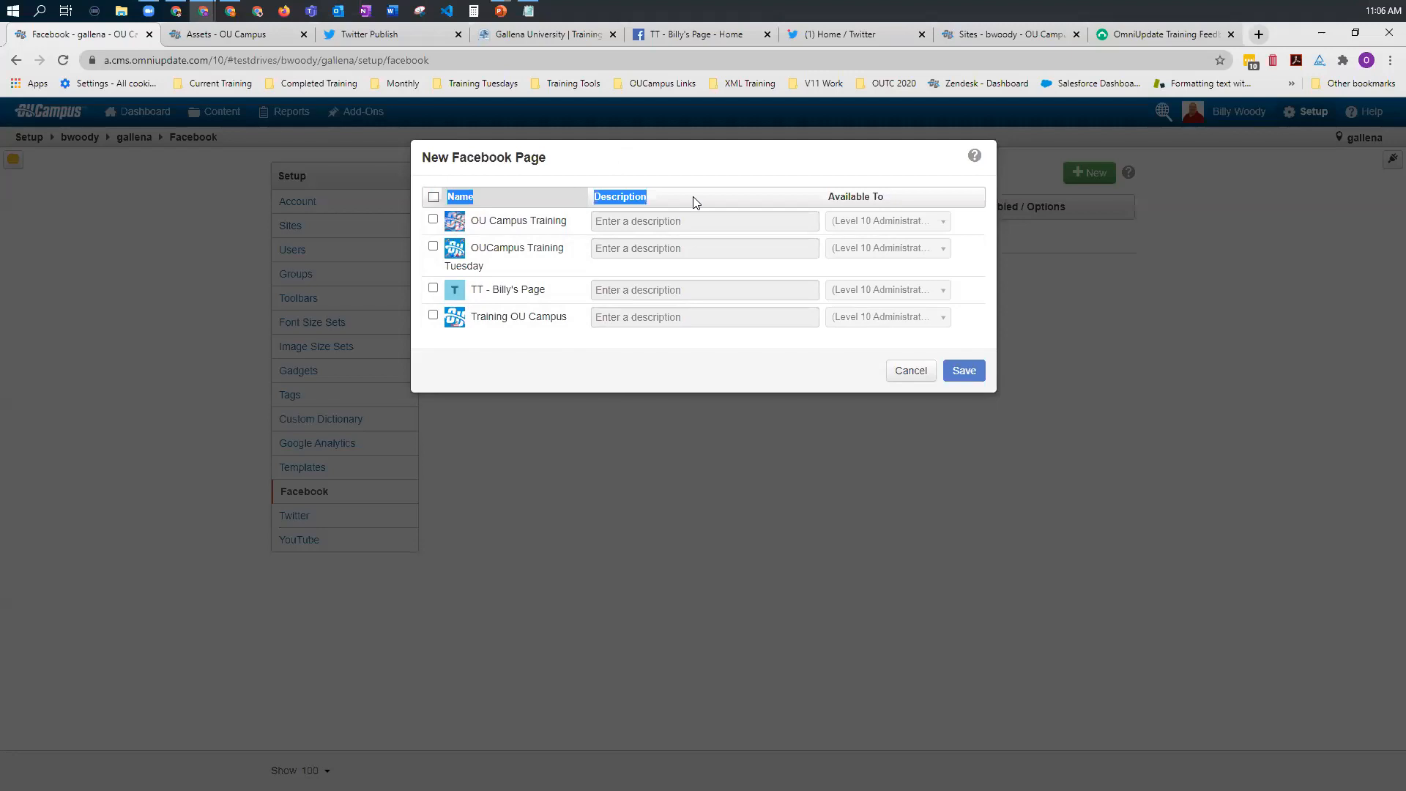
left_click(433, 291)
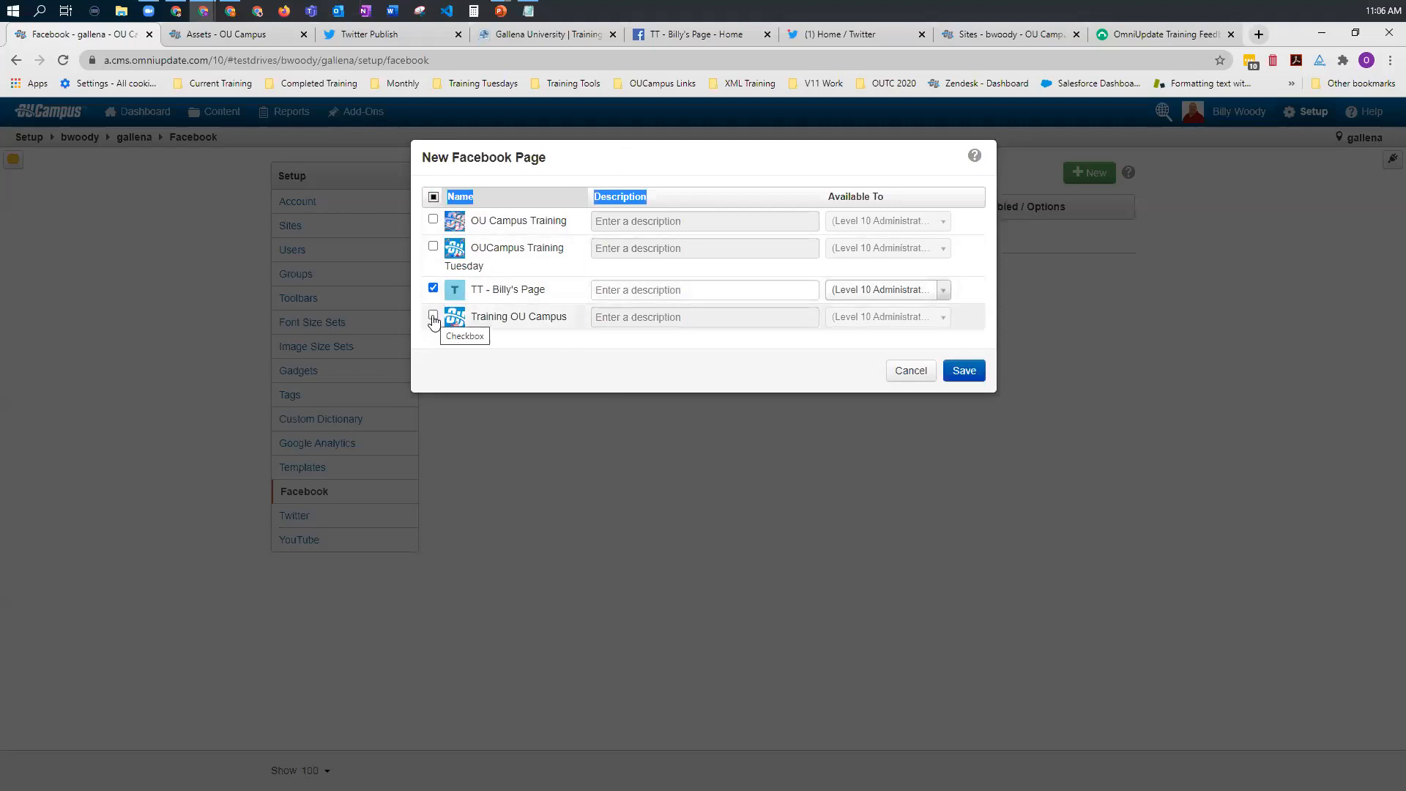
left_click(433, 317)
Step: Enter the description "TT Page" for the TT page and "Training Page" for Training OU Campus
left_click(670, 290)
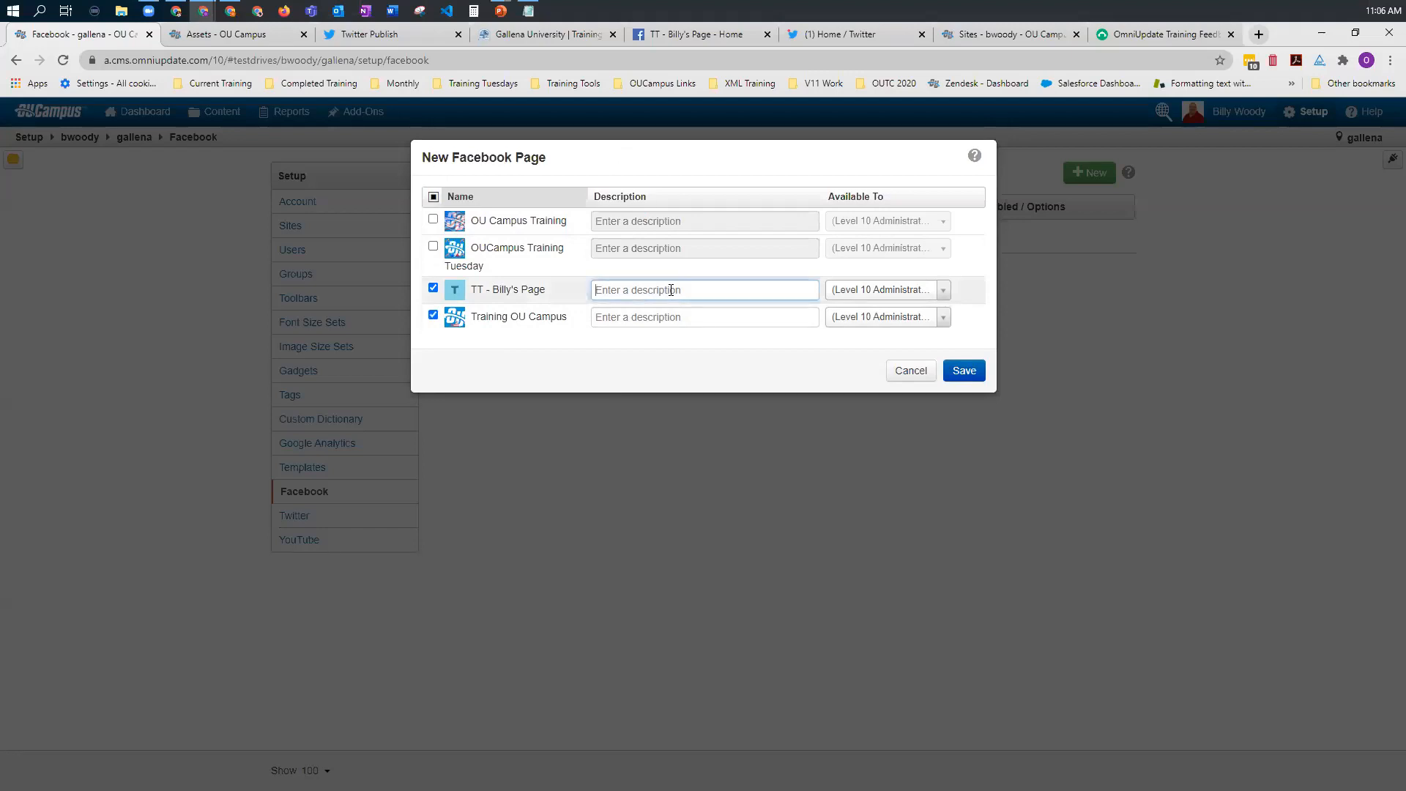
type("TT Page")
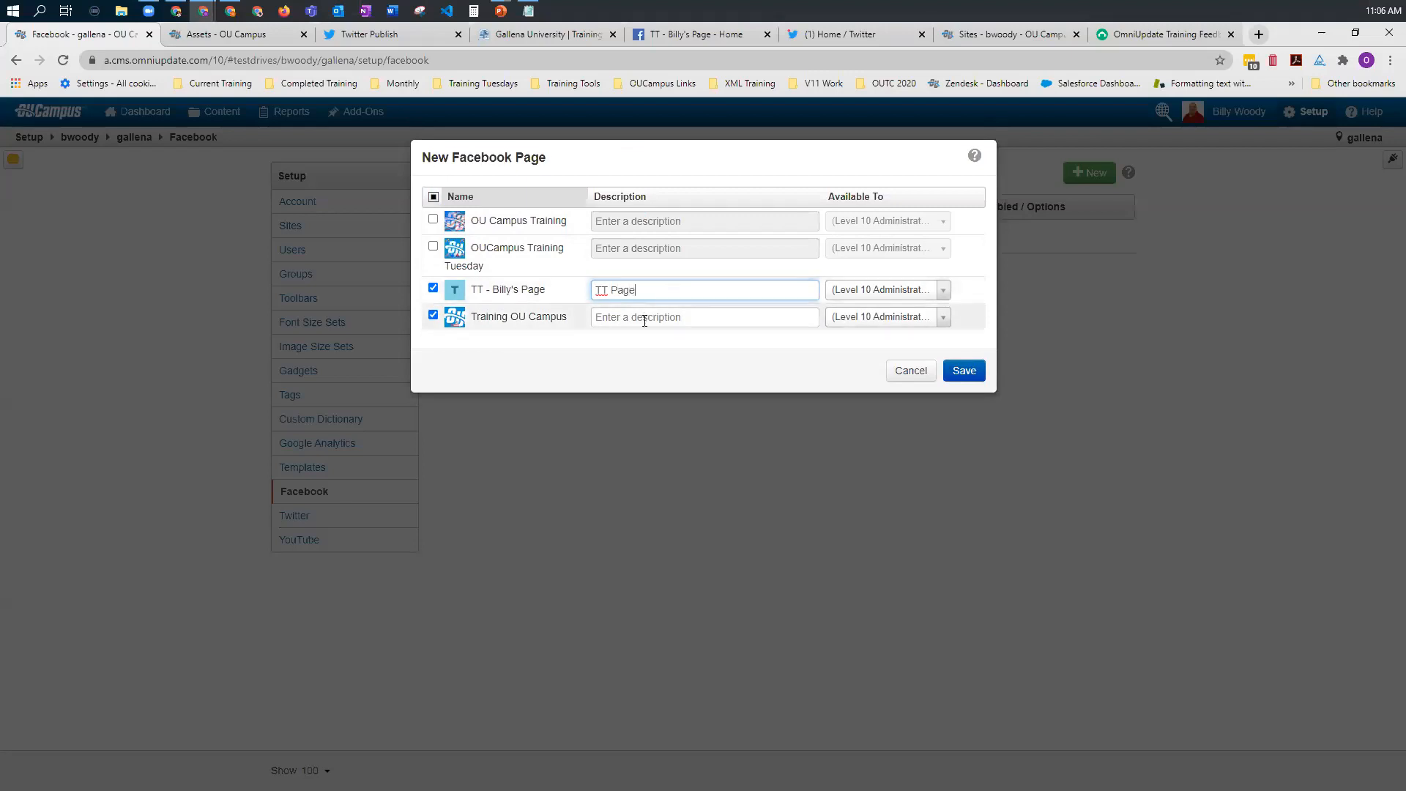
left_click(644, 321)
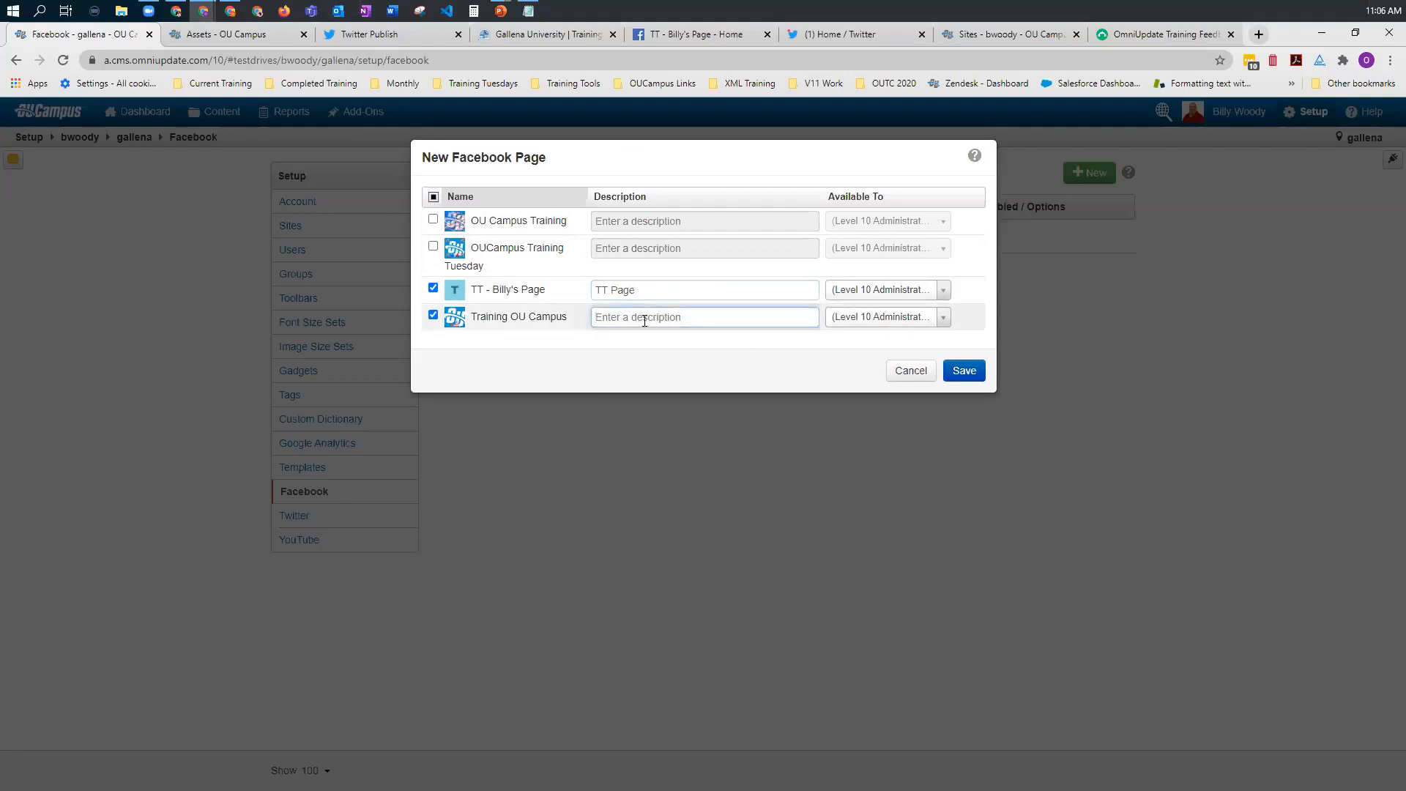
type("Training Page")
Step: Make the TT page available to Level 10 Administrators Only and save the new Facebook pages
left_click(944, 291)
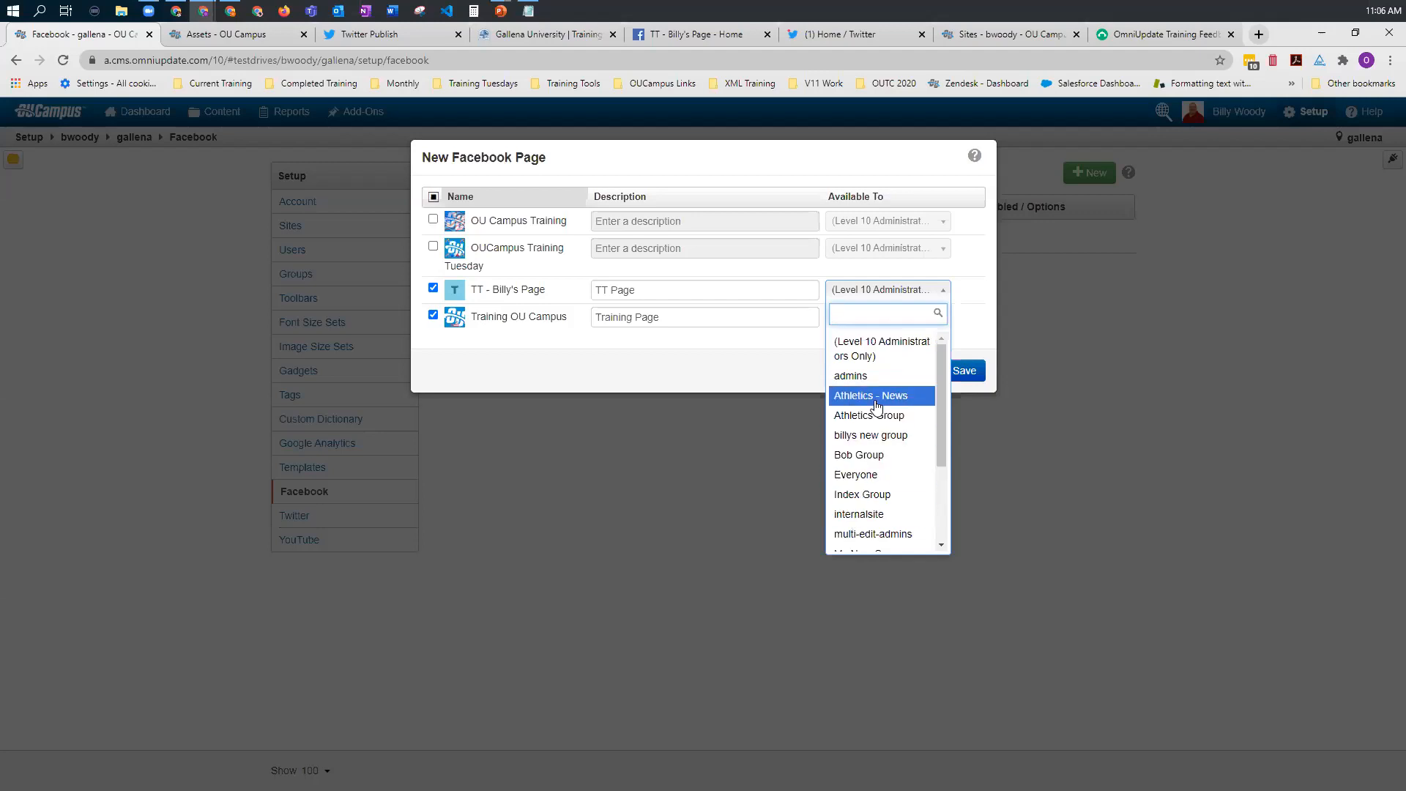
left_click(871, 349)
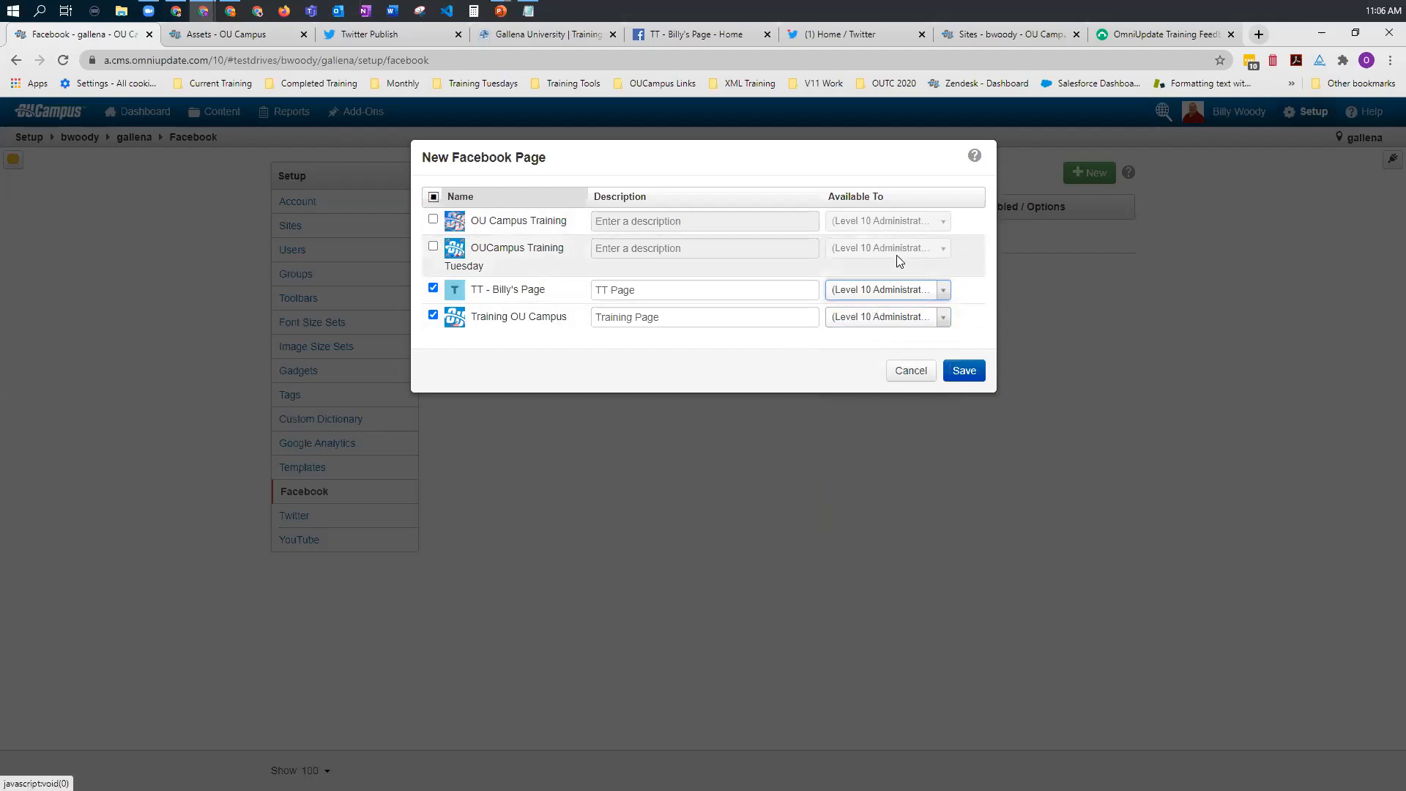
left_click(978, 374)
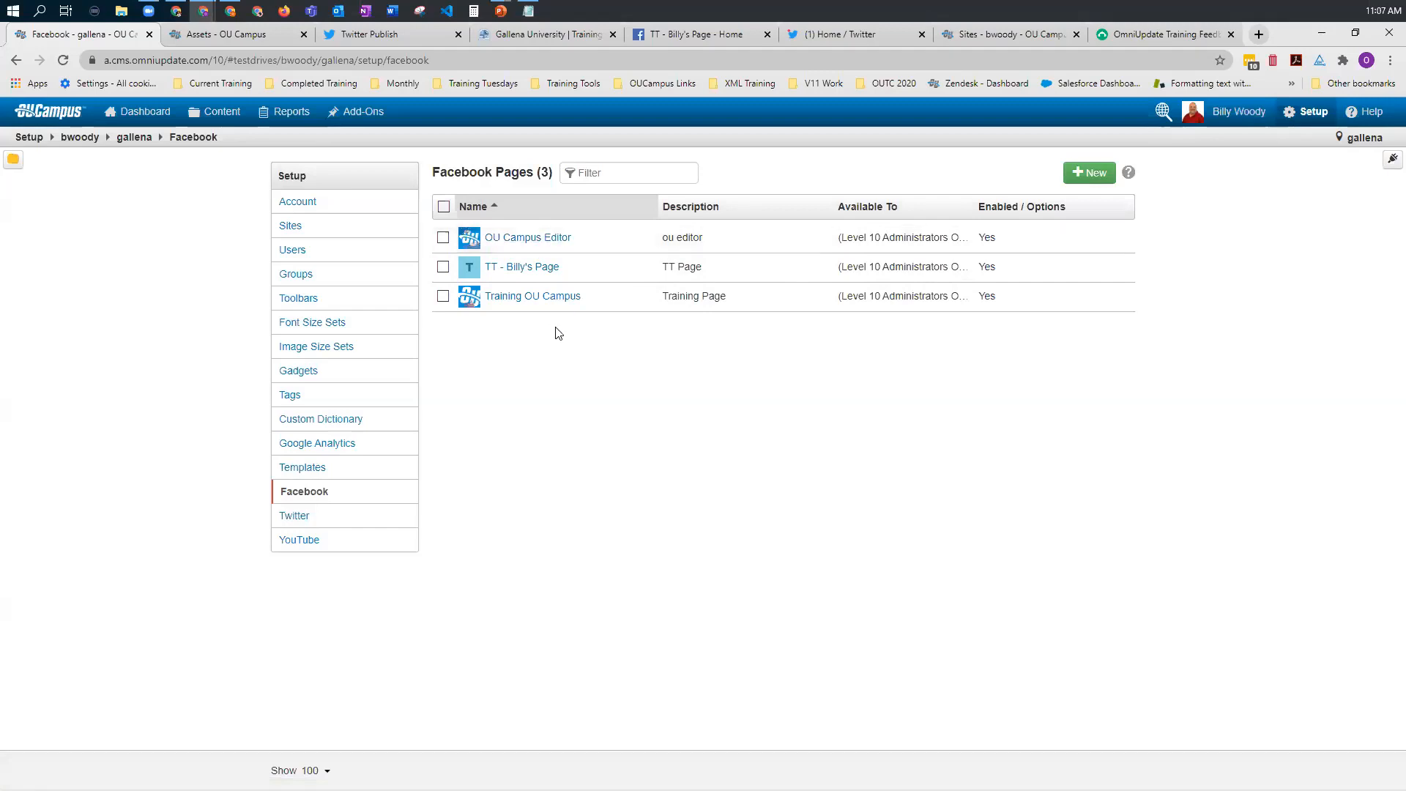
Step: Start adding a Twitter account to the gallena site and authorize OU Campus to access the OUCampusTrain account
left_click(295, 517)
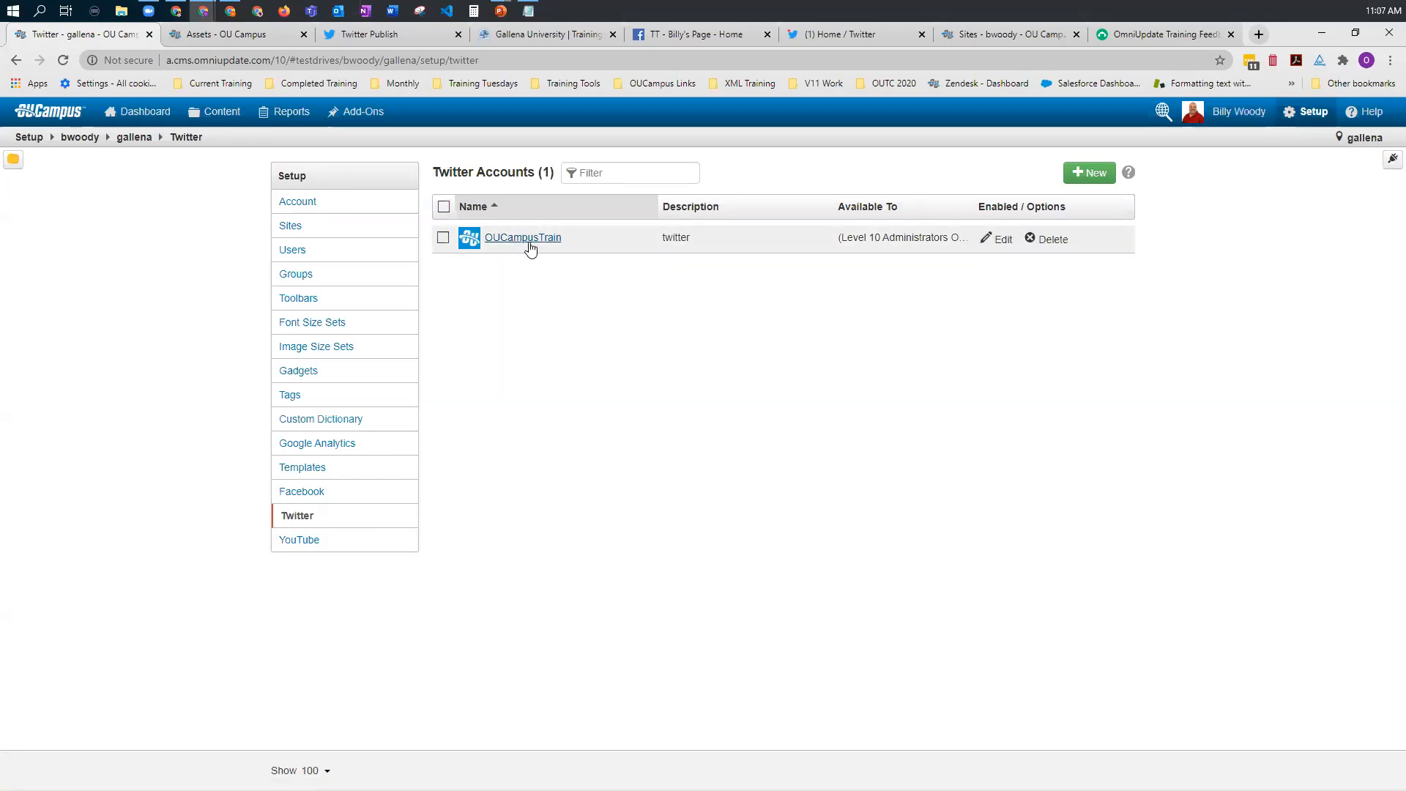
left_click(1084, 175)
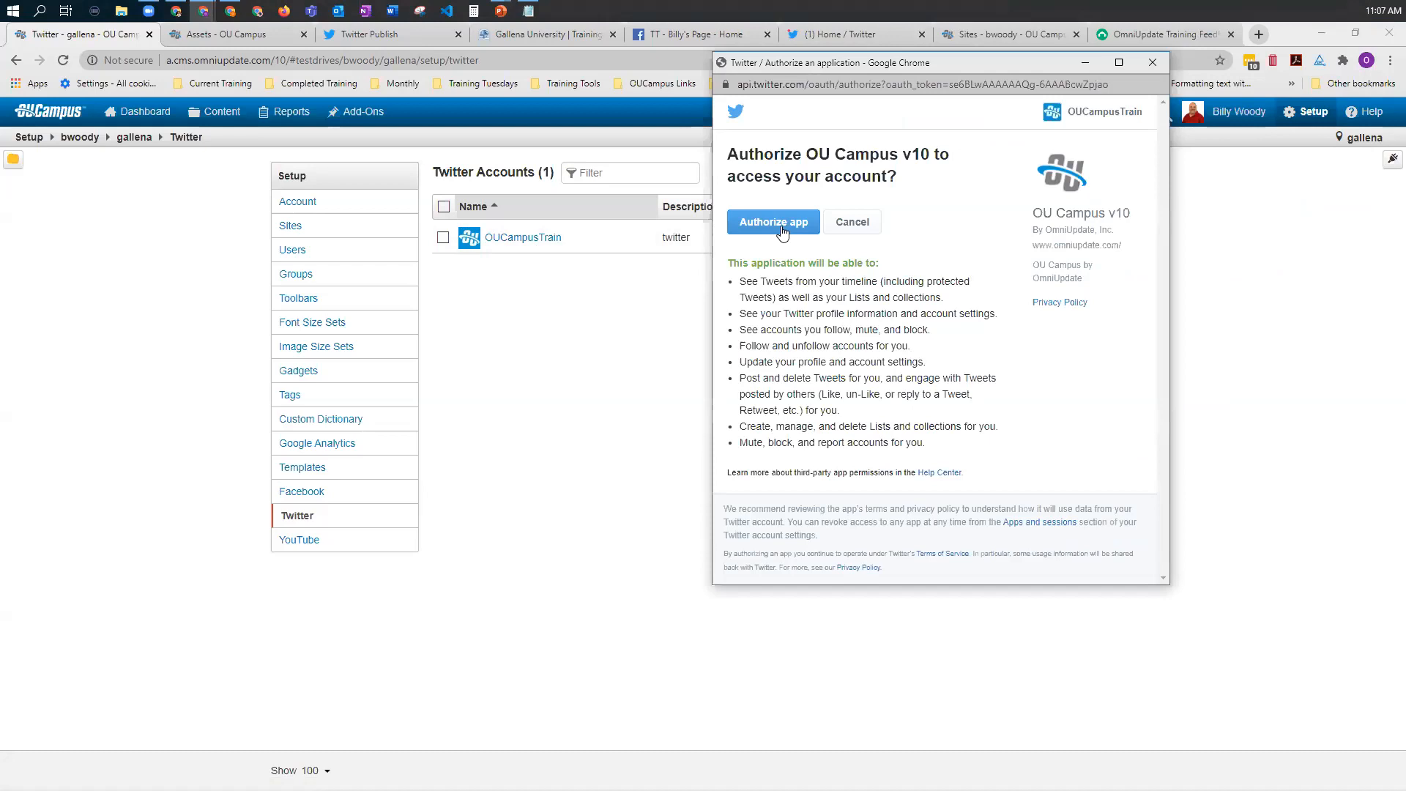
left_click(782, 231)
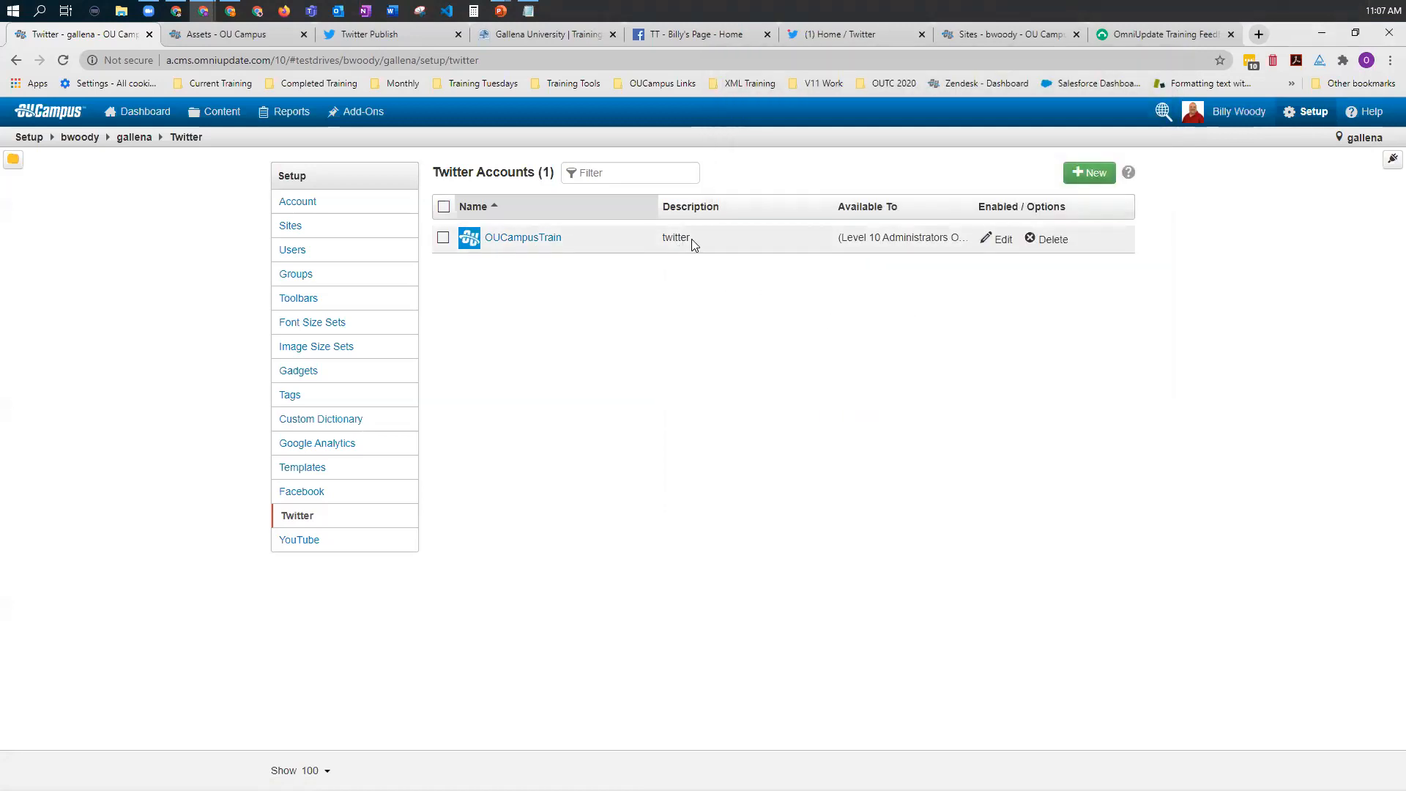
Step: Edit the OUCampusTrain Twitter account to be available to Level 10 Administrators Only and save it
left_click(998, 241)
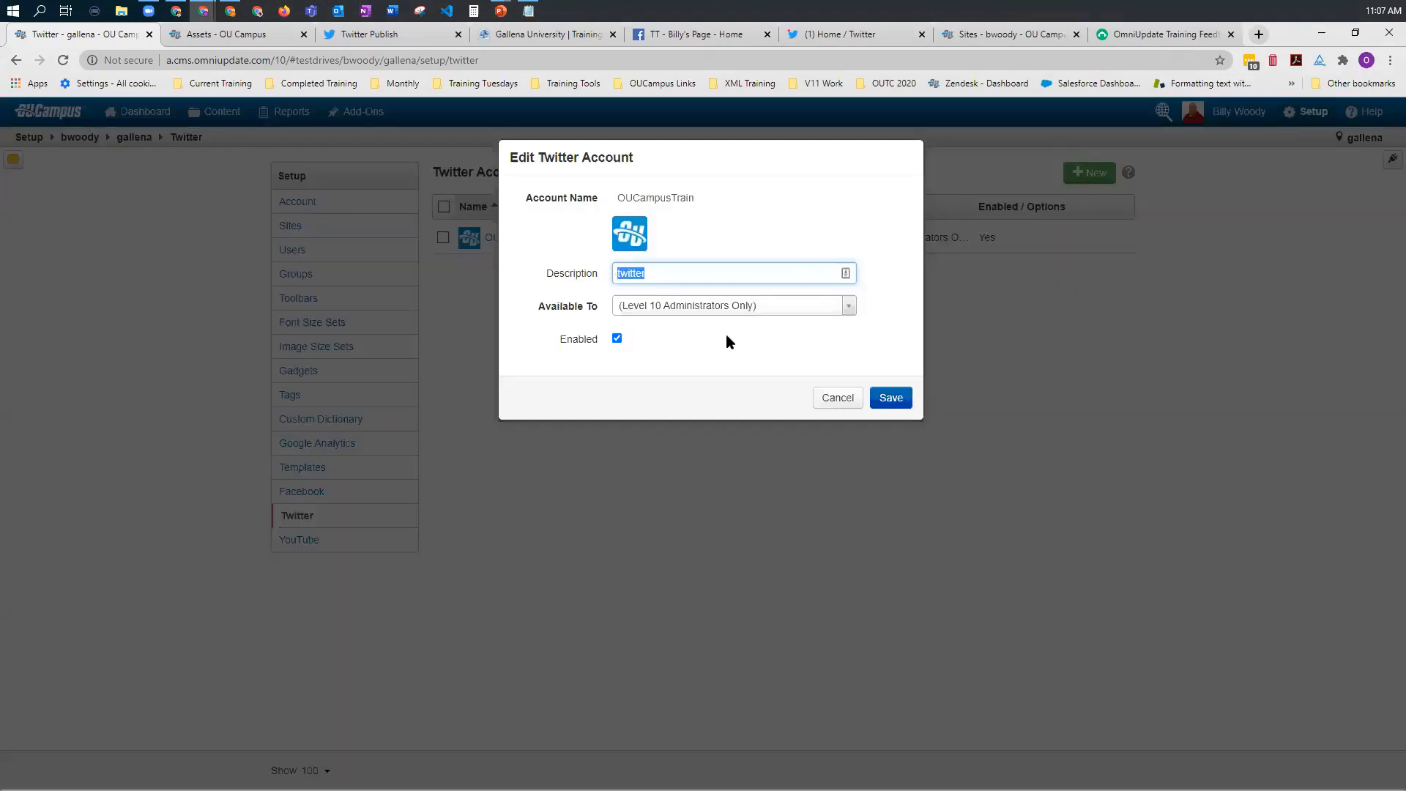
left_click(723, 307)
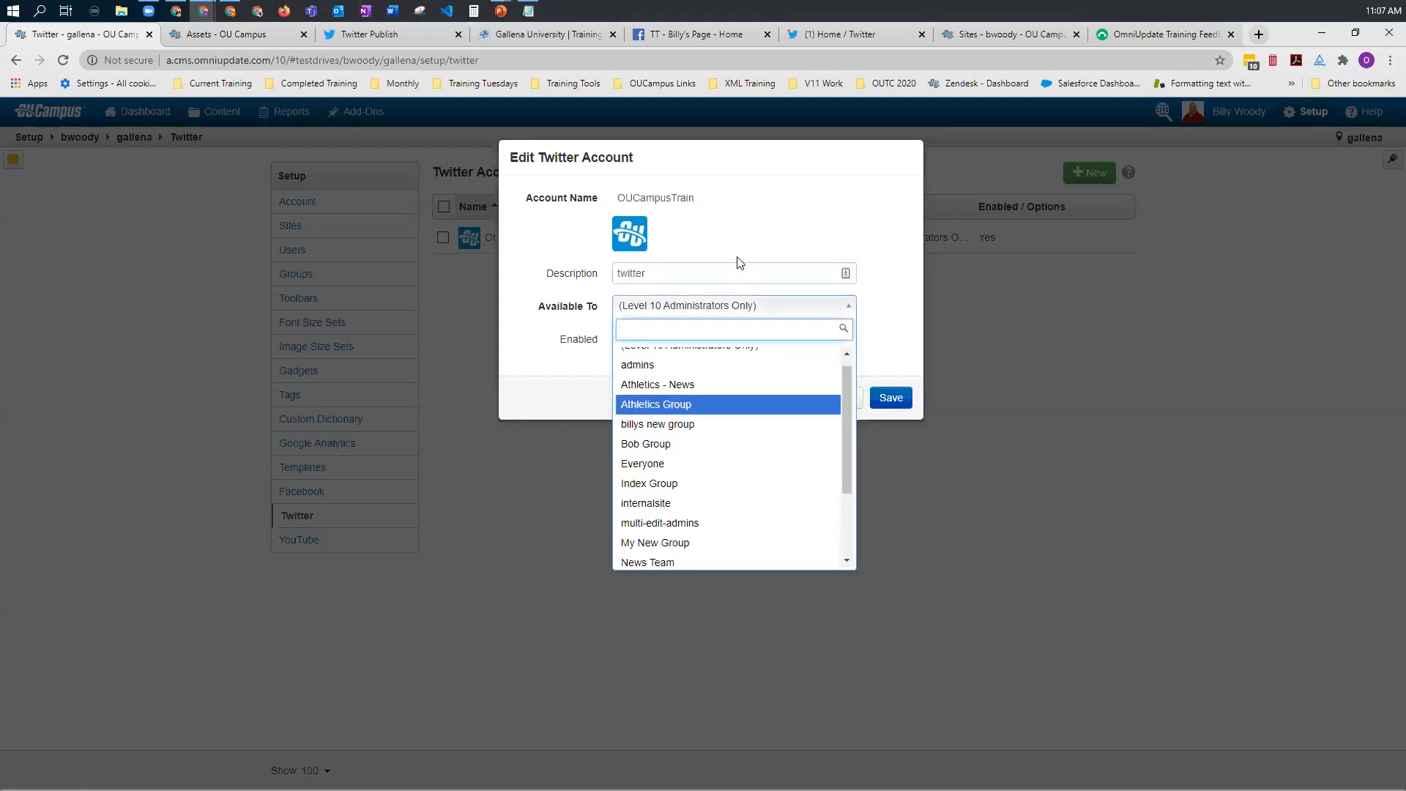
left_click(619, 346)
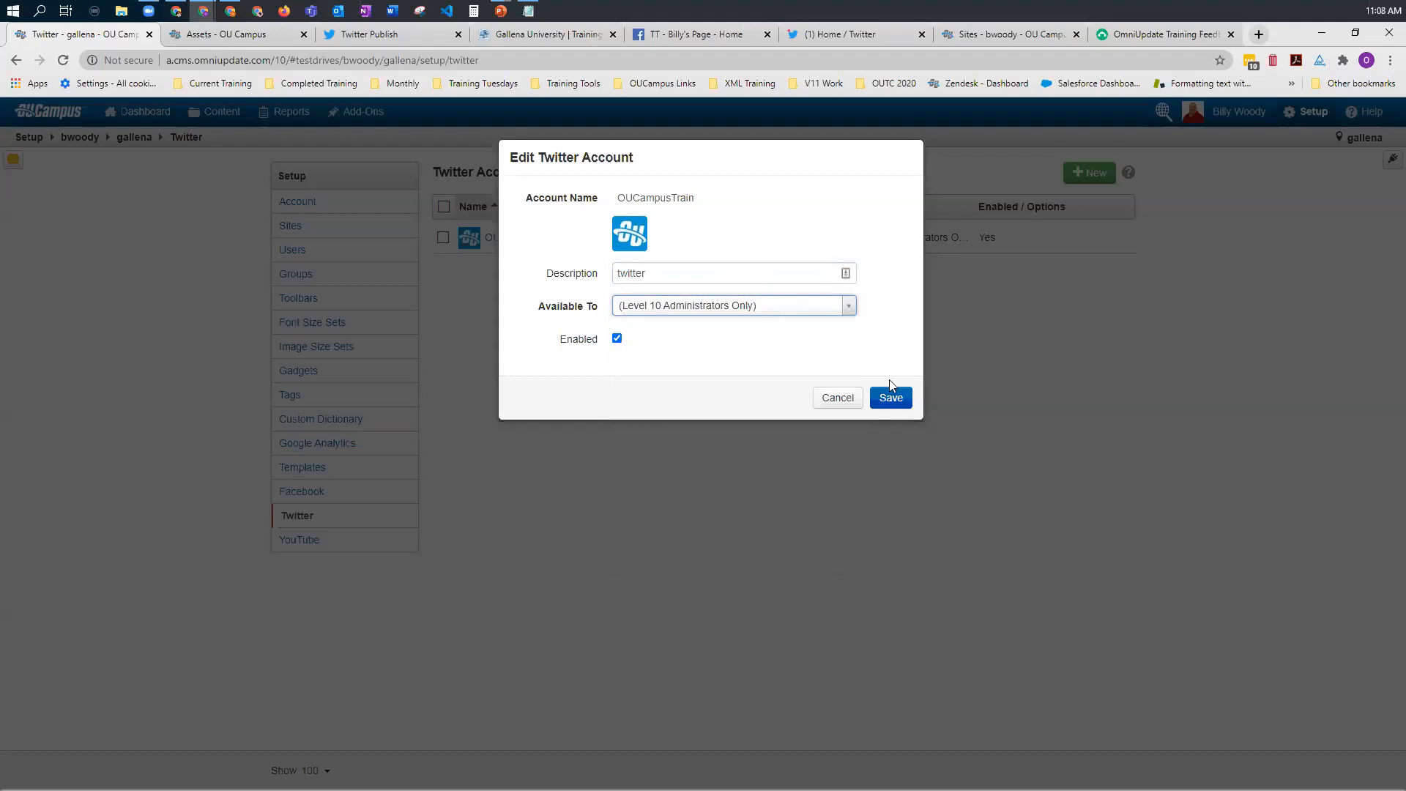
left_click(886, 399)
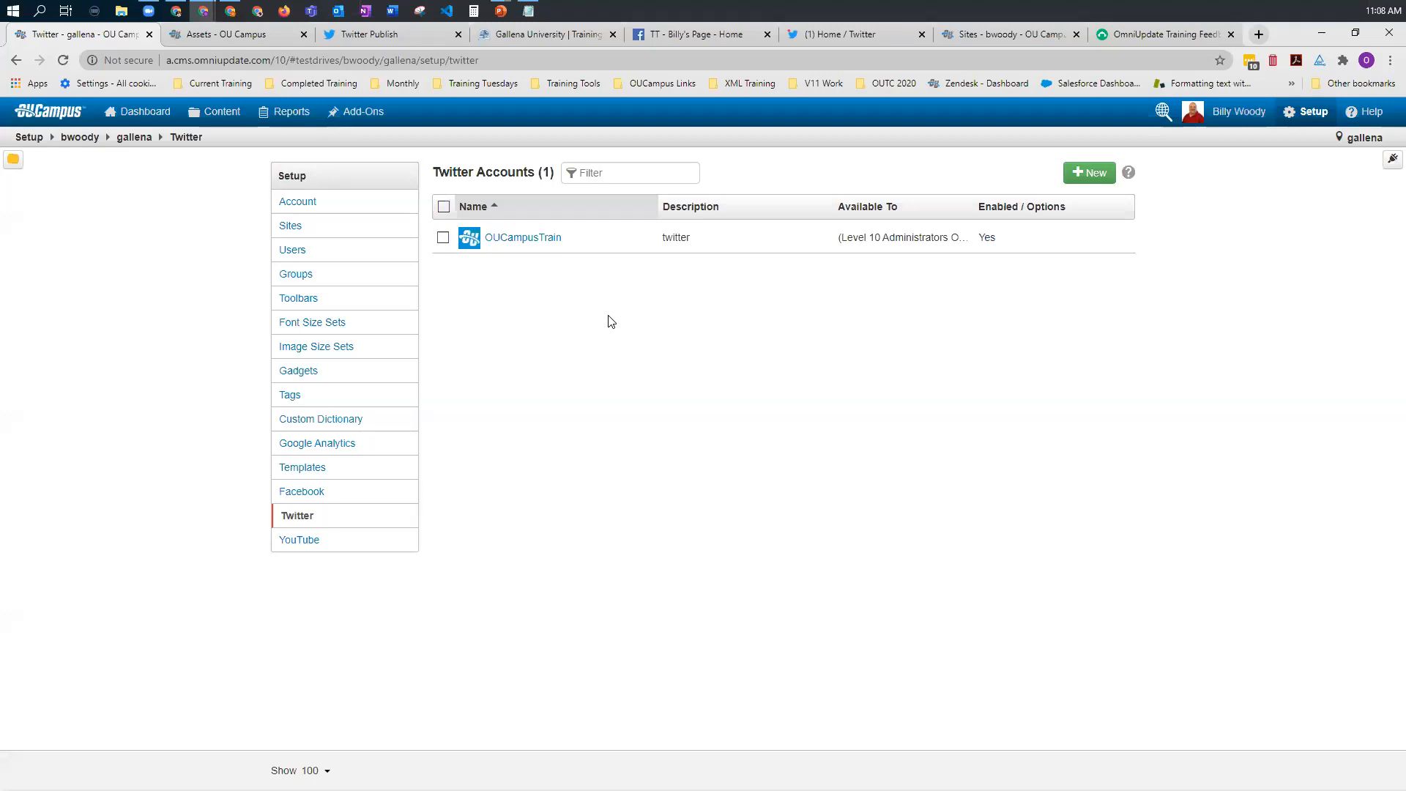
Step: Start adding a YouTube channel to the gallena site and authorize OU Campus with the OmniUpdate Training Department brand account
left_click(309, 542)
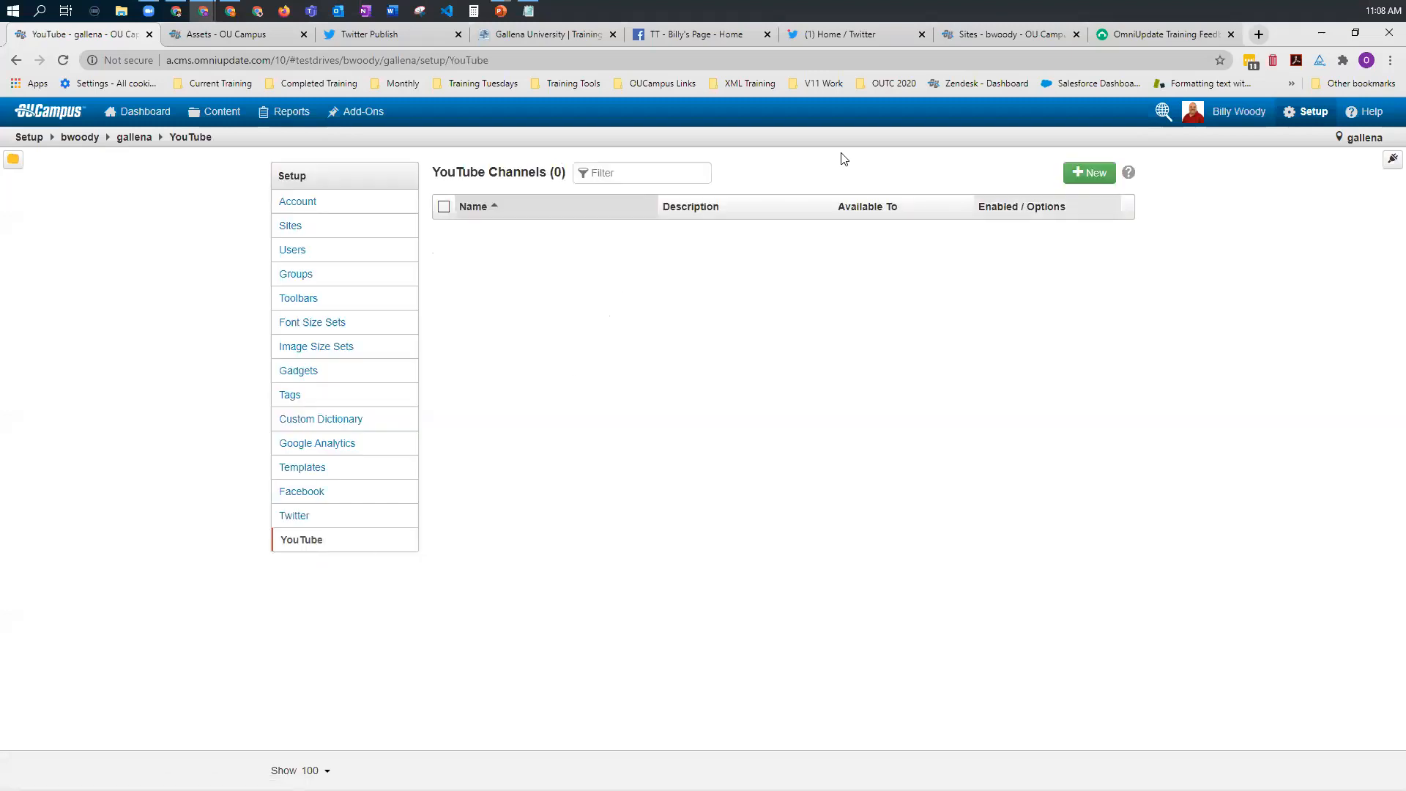
left_click(1079, 176)
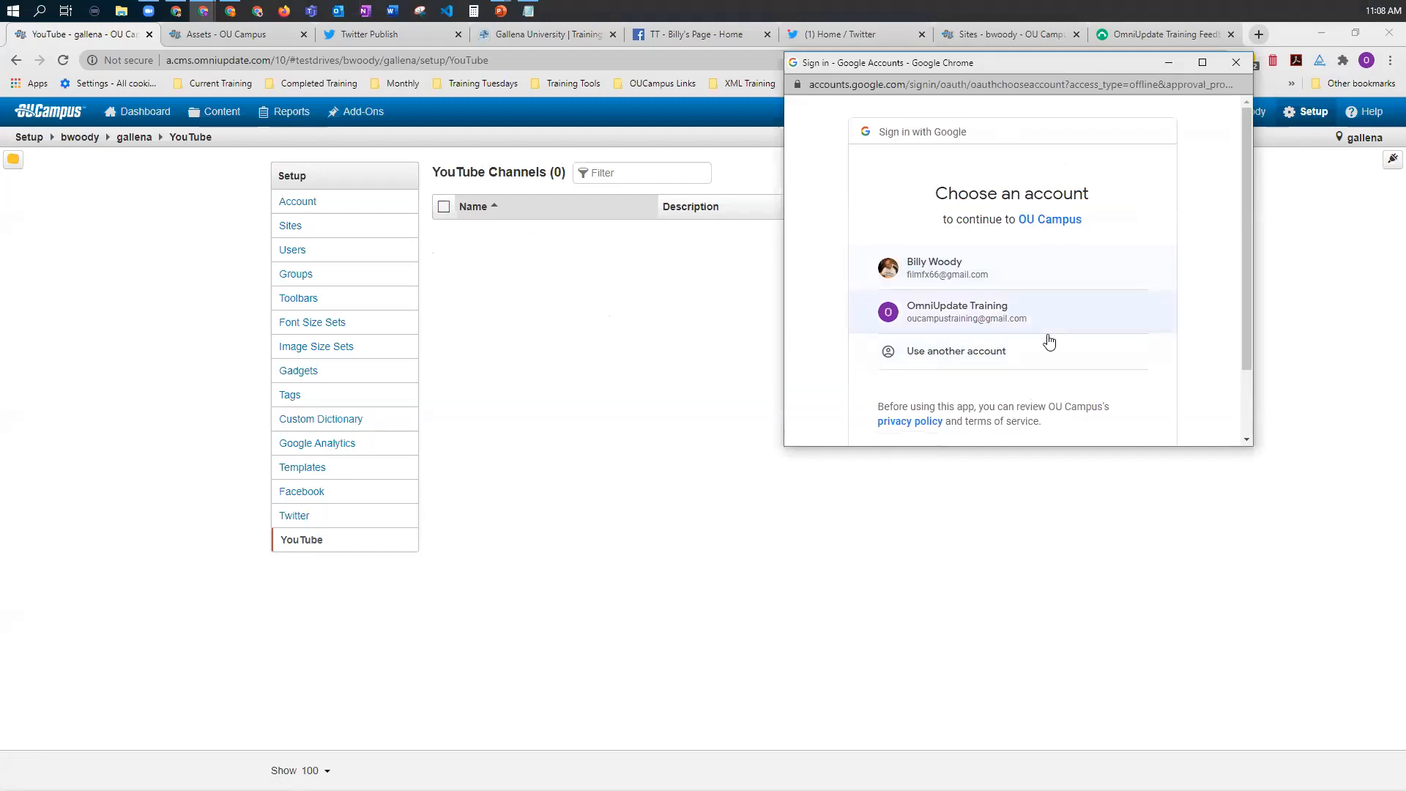
left_click(961, 321)
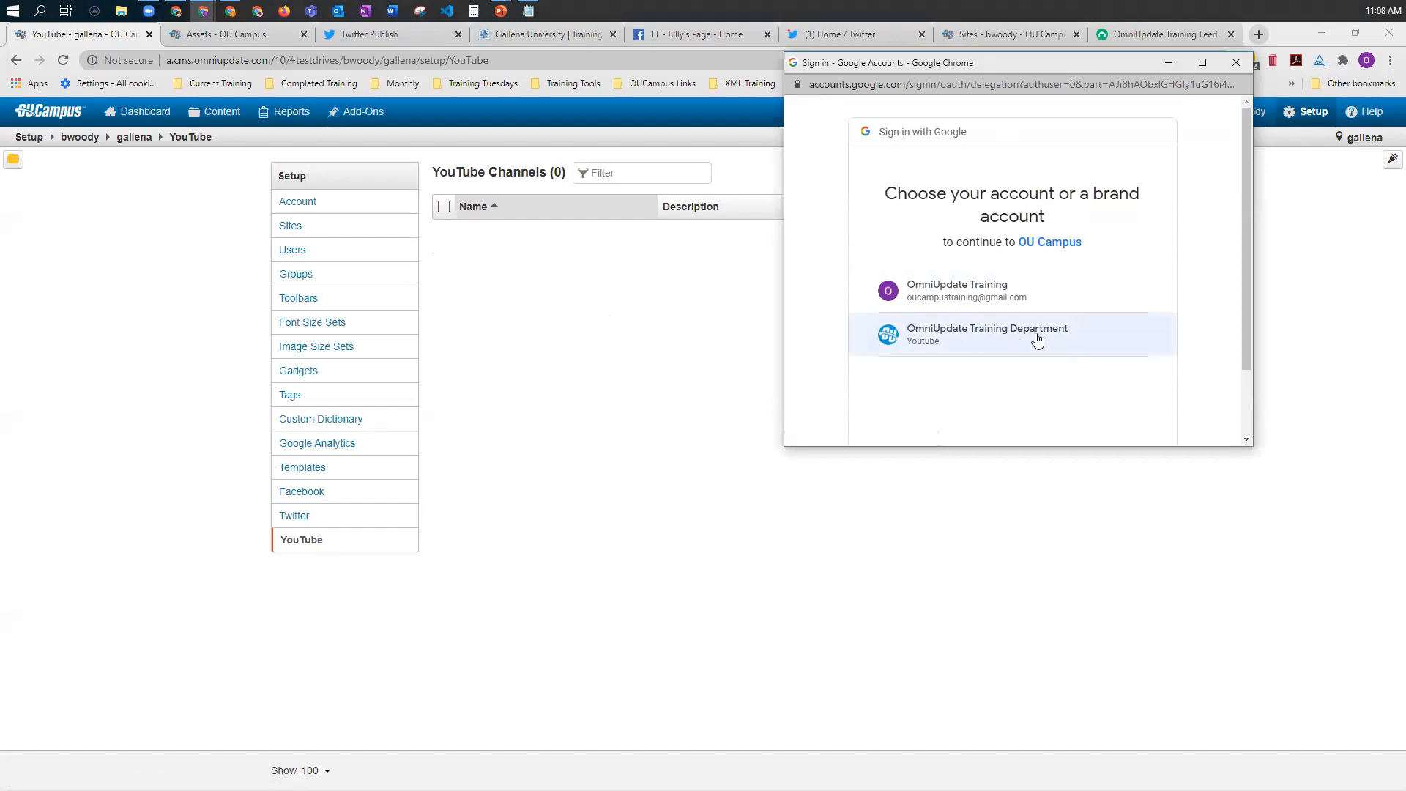
left_click(947, 342)
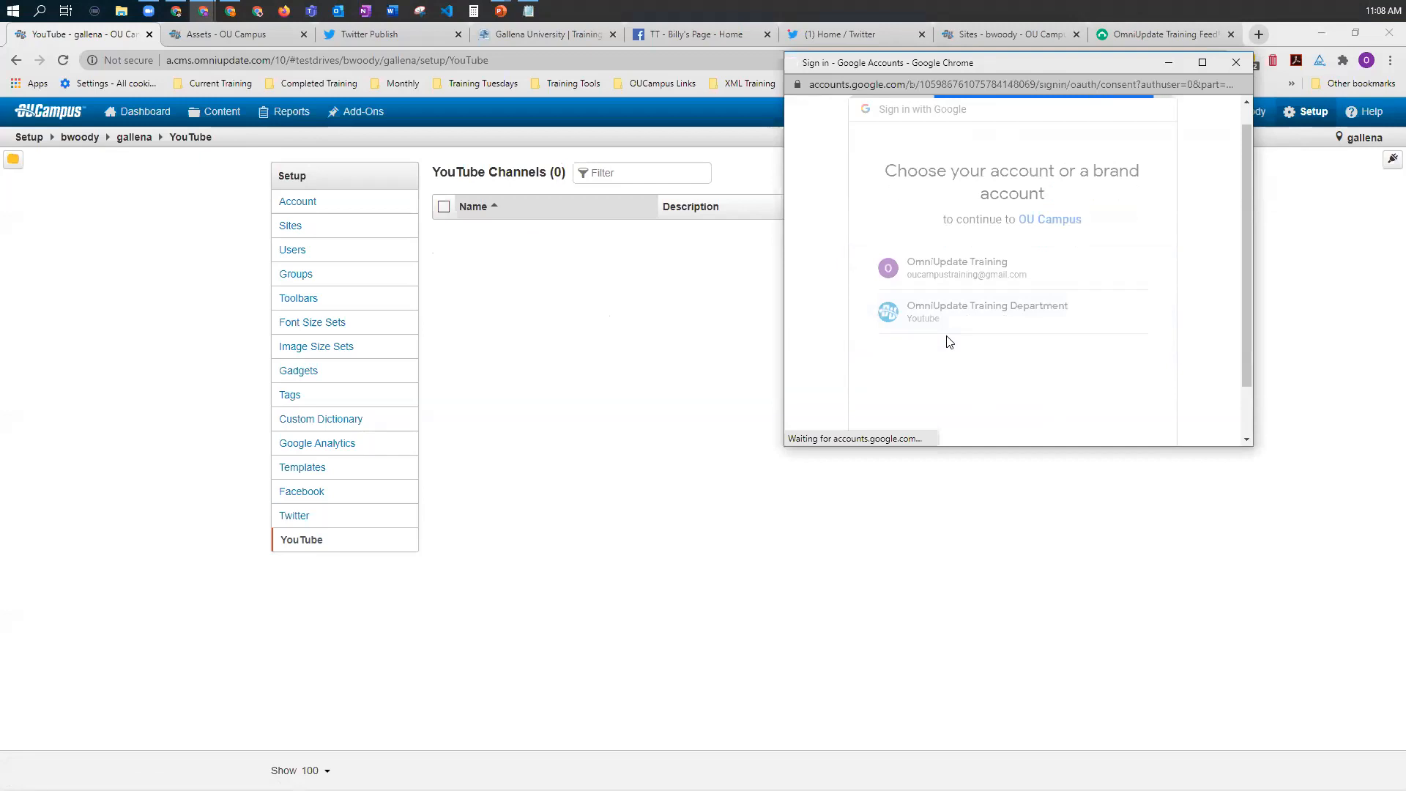
scroll(1055, 352, "down", 3)
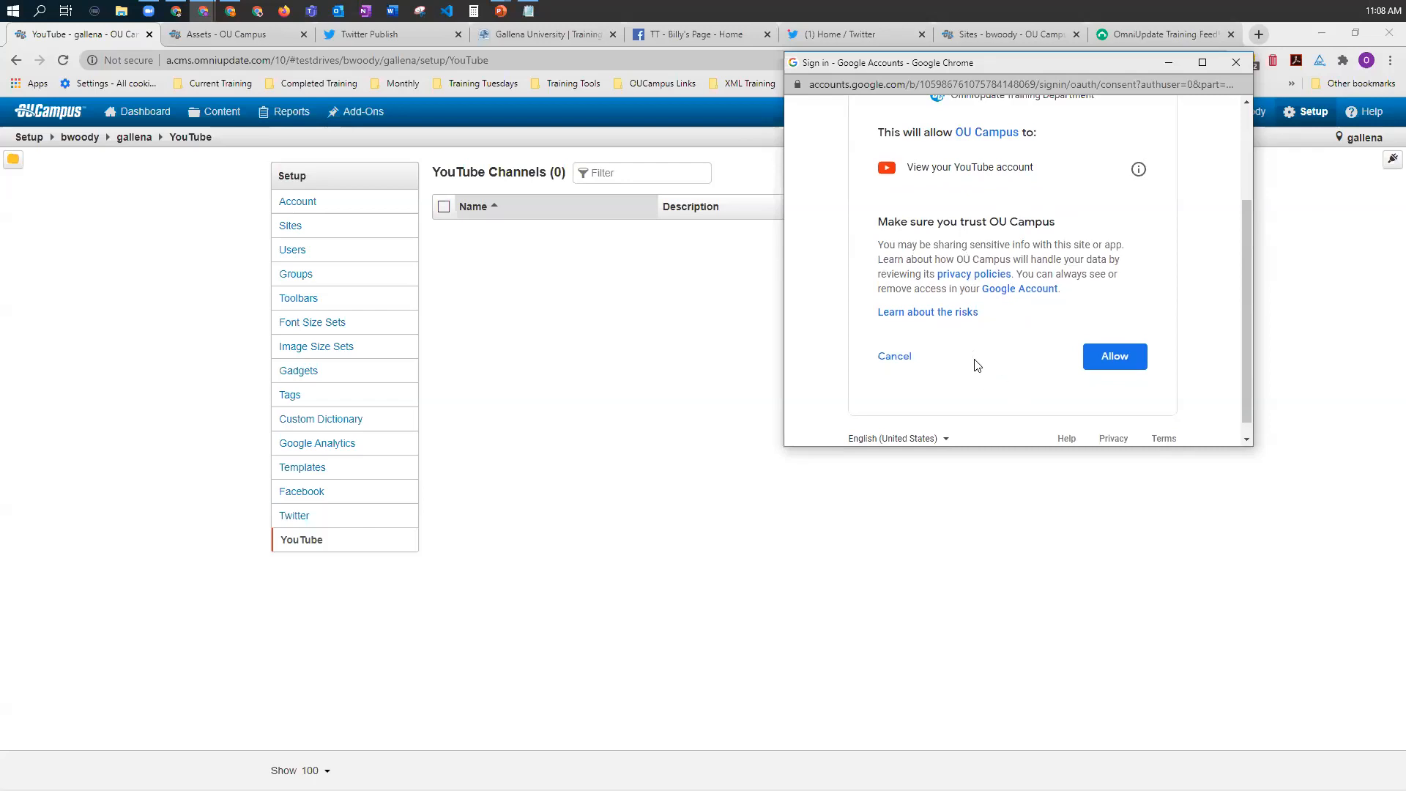
left_click(1121, 356)
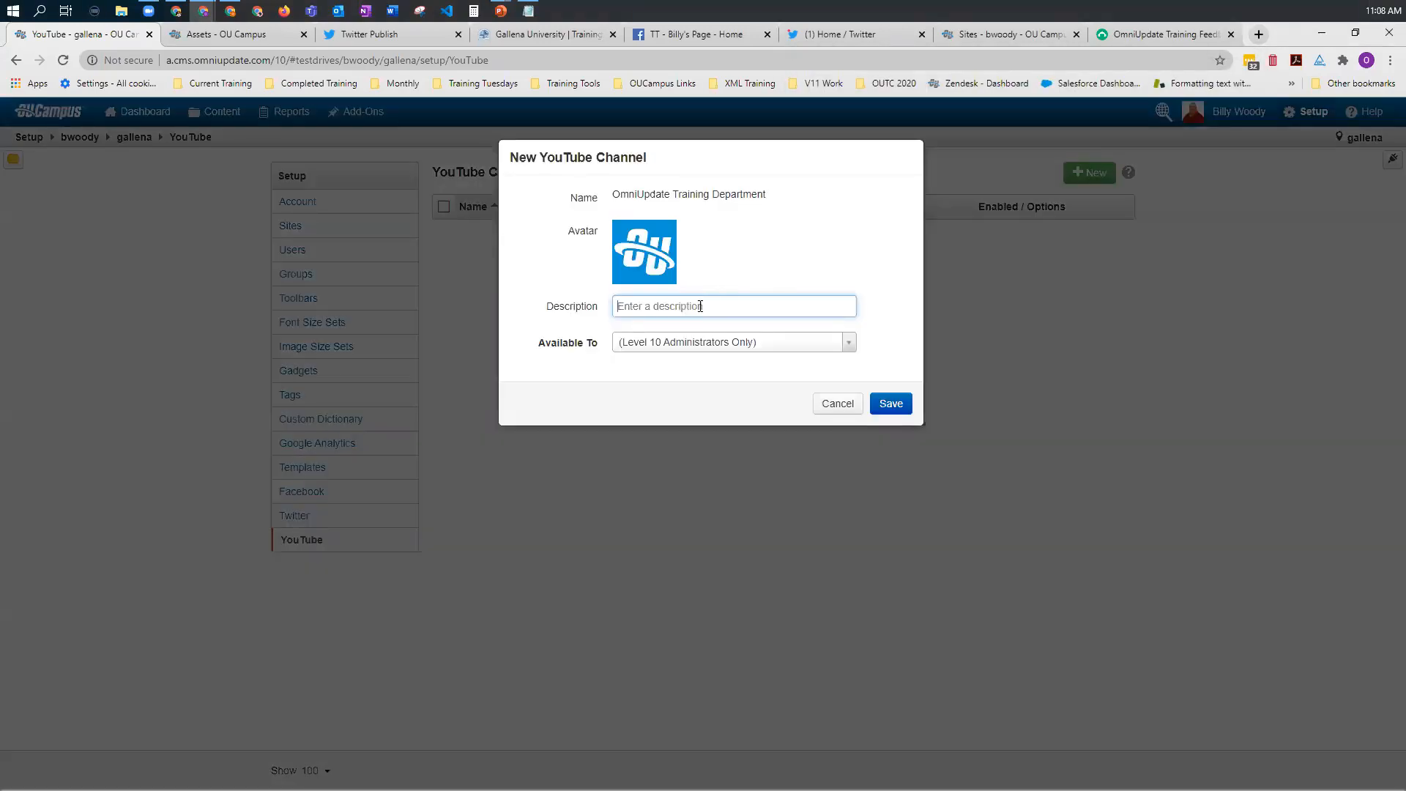
Step: Enter the description "Training Youtube Channel", keep access at Level 10 Administrators Only, and save the new YouTube channel
type("Training Youtube Channel")
left_click(743, 347)
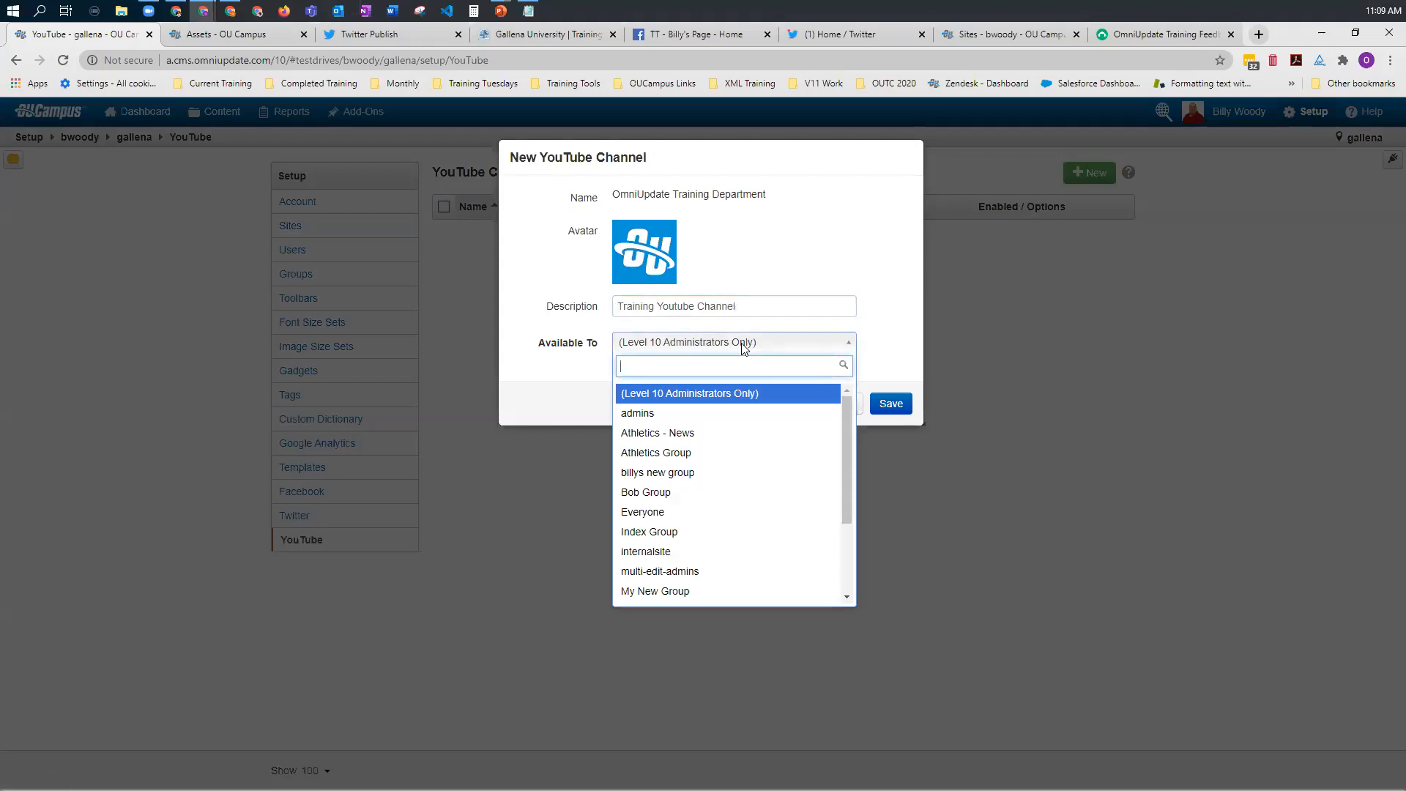
left_click(890, 405)
left_click(891, 403)
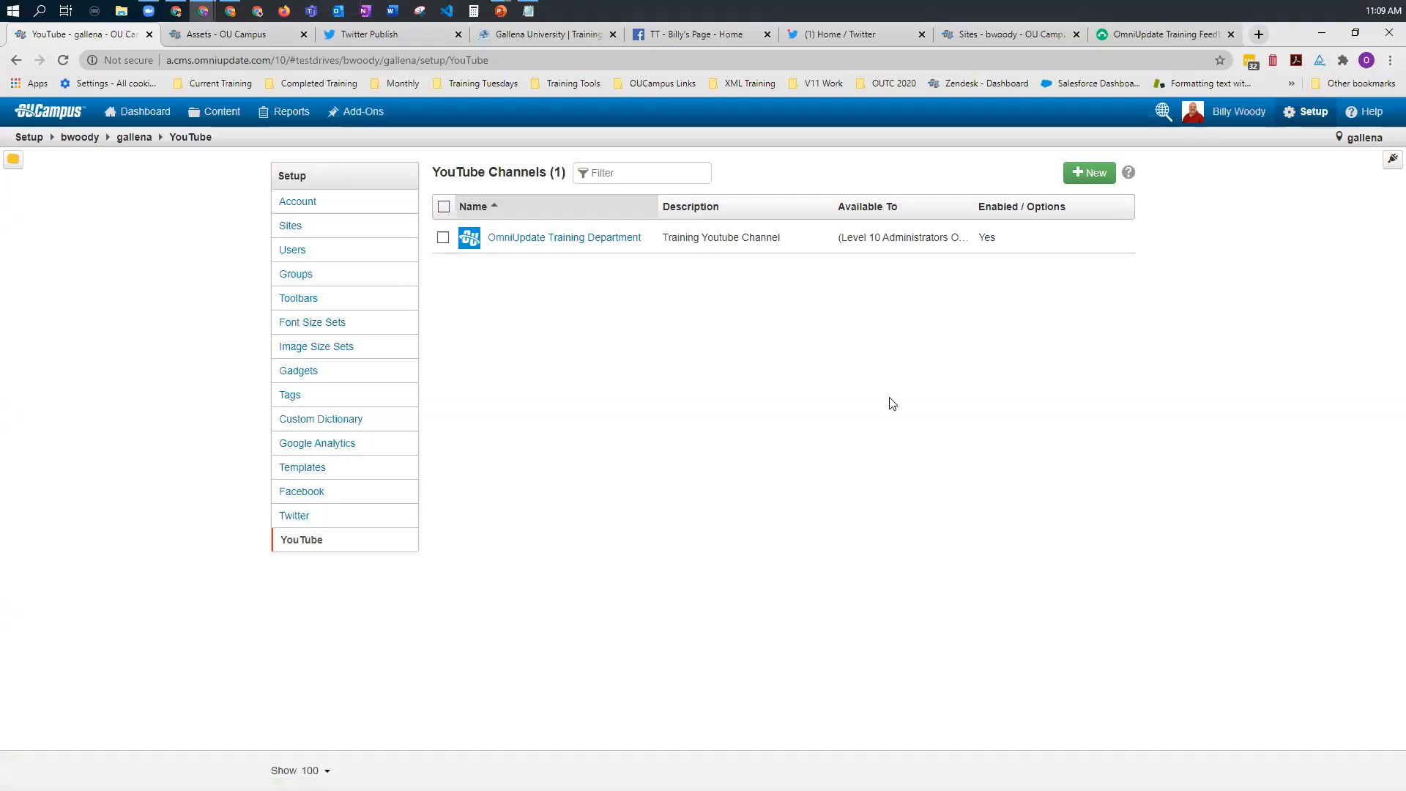
Step: Examine the default tweet and wall post text in the account's publish settings, leaving without saving changes
left_click(307, 207)
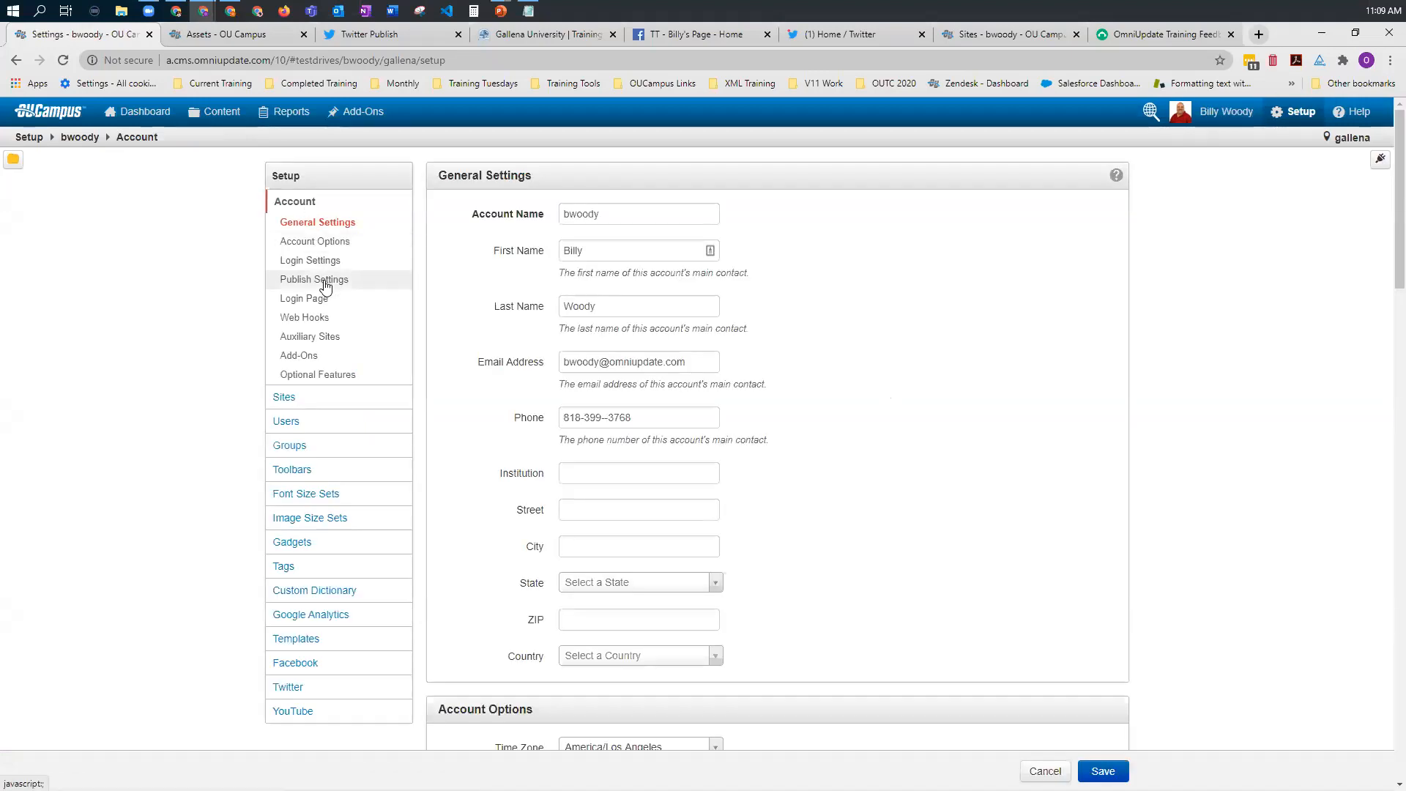
left_click(325, 284)
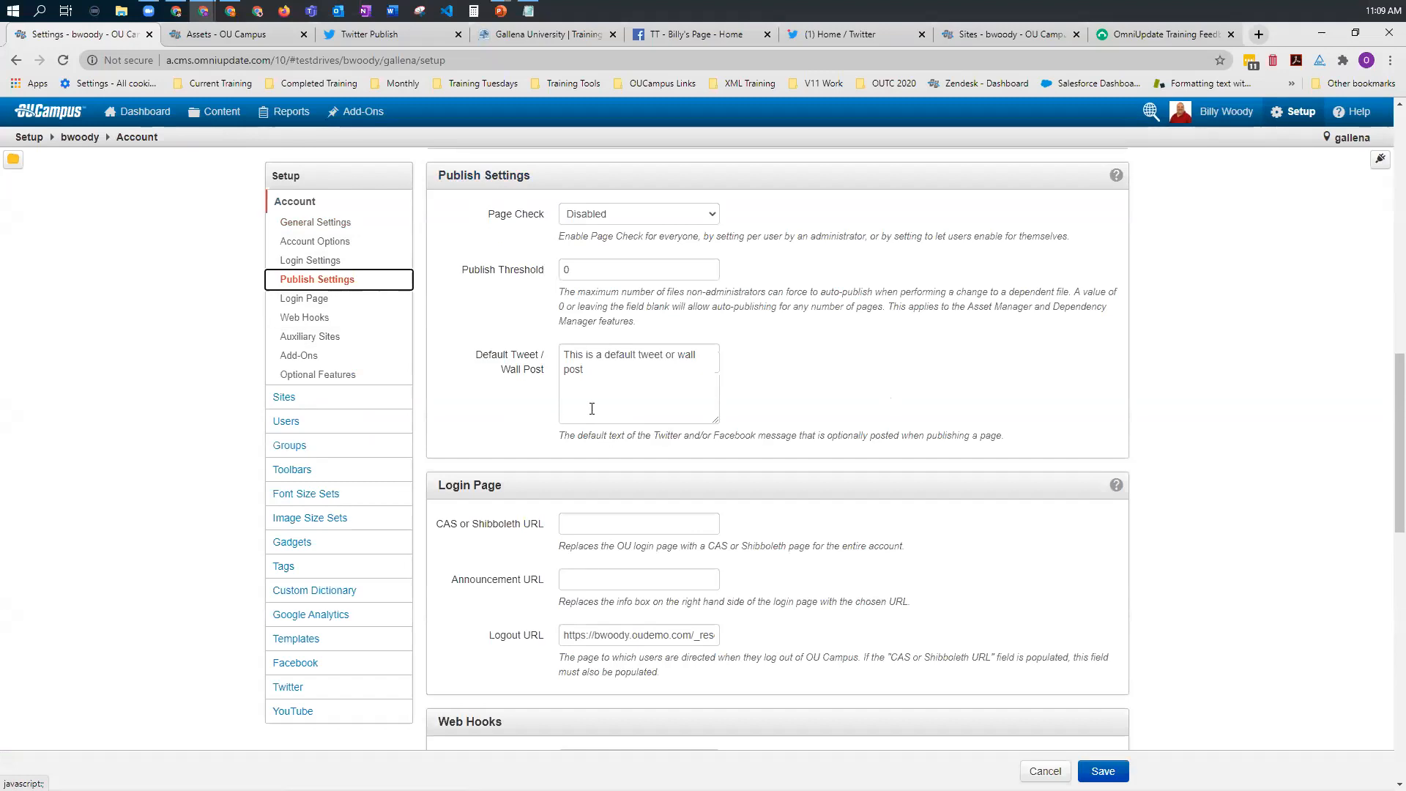
double_click(571, 369)
triple_click(562, 358)
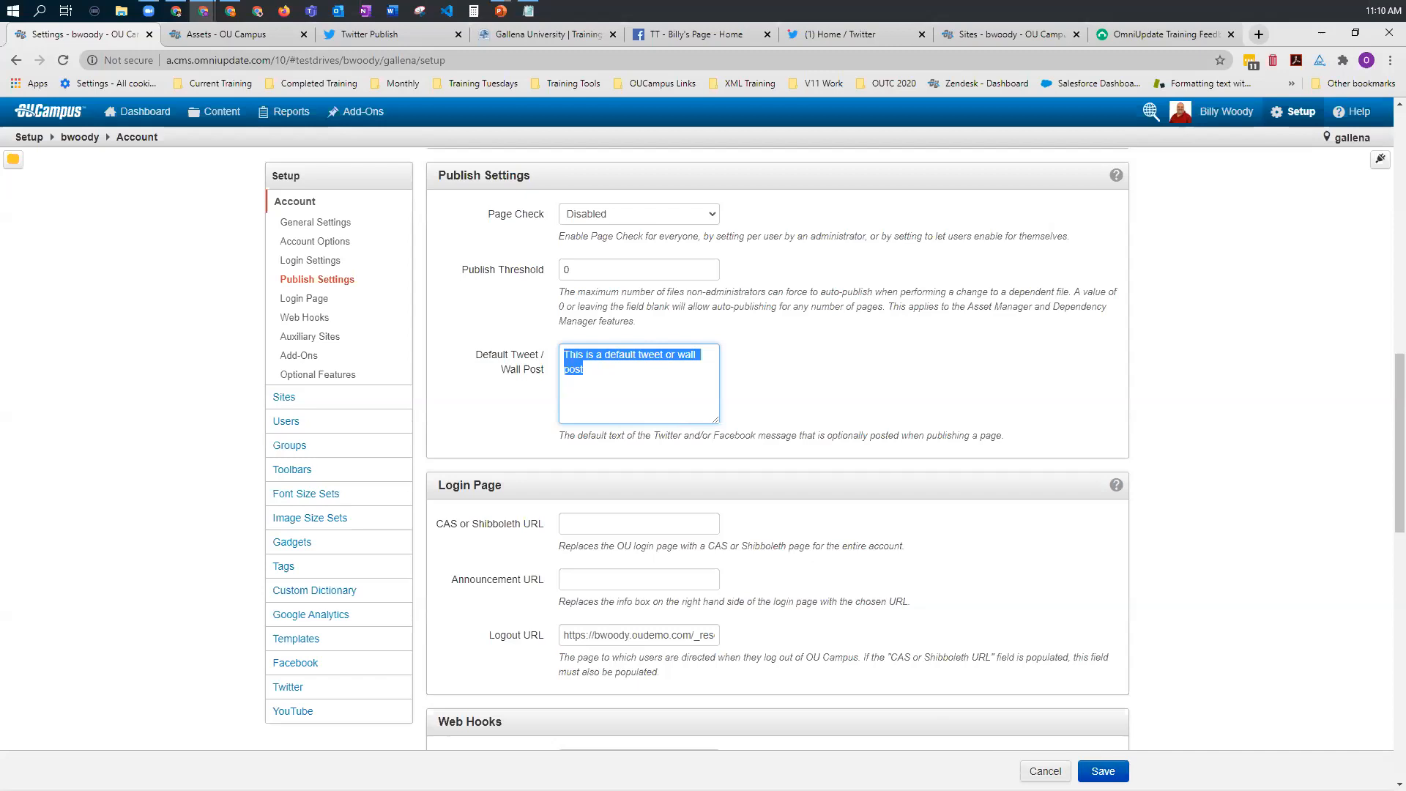
left_click(1045, 771)
left_click(705, 221)
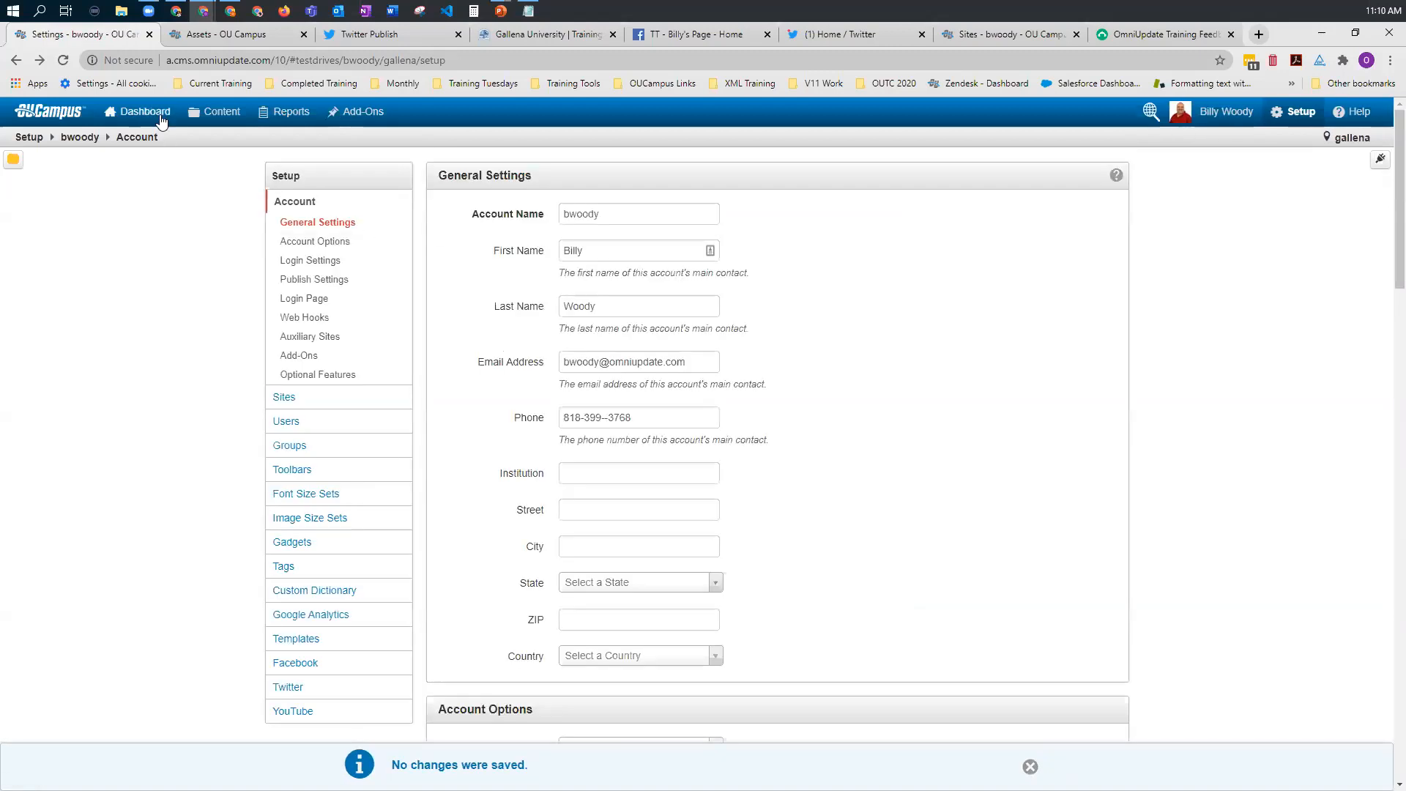
Step: Open index.pcf in the training_tuesday_social_media folder and review the social media feed on the page
mouse_move(192, 110)
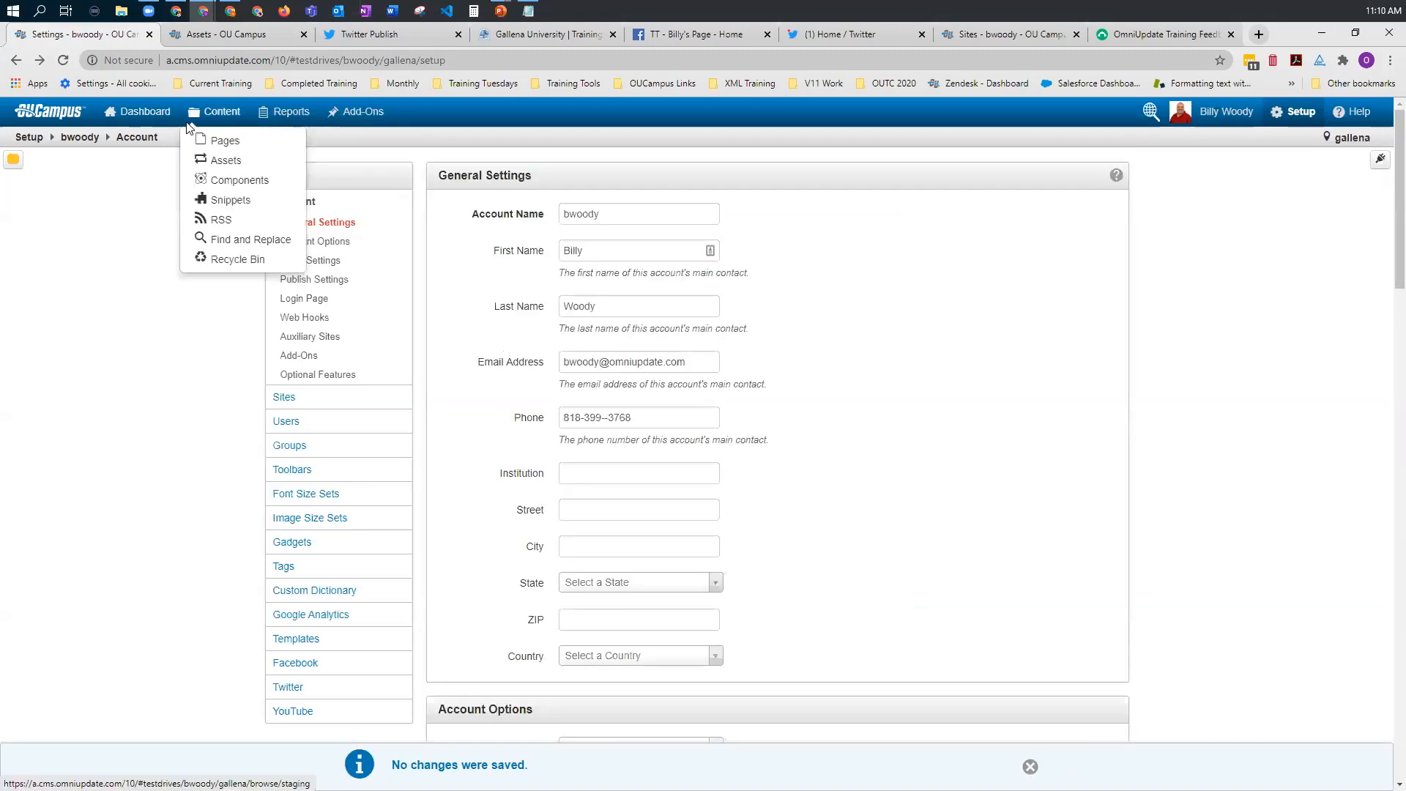
left_click(225, 141)
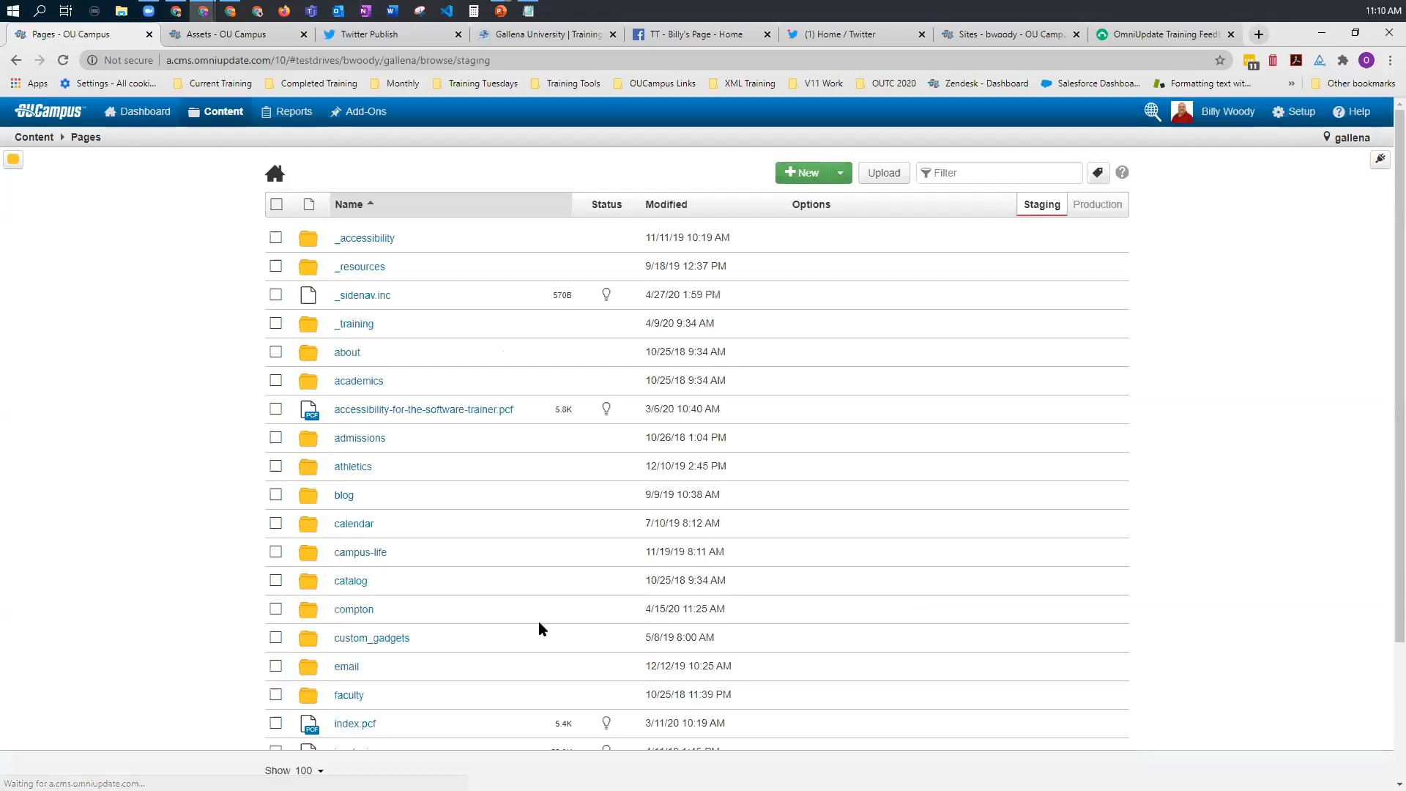
scroll(540, 627, "down", 10)
left_click(407, 548)
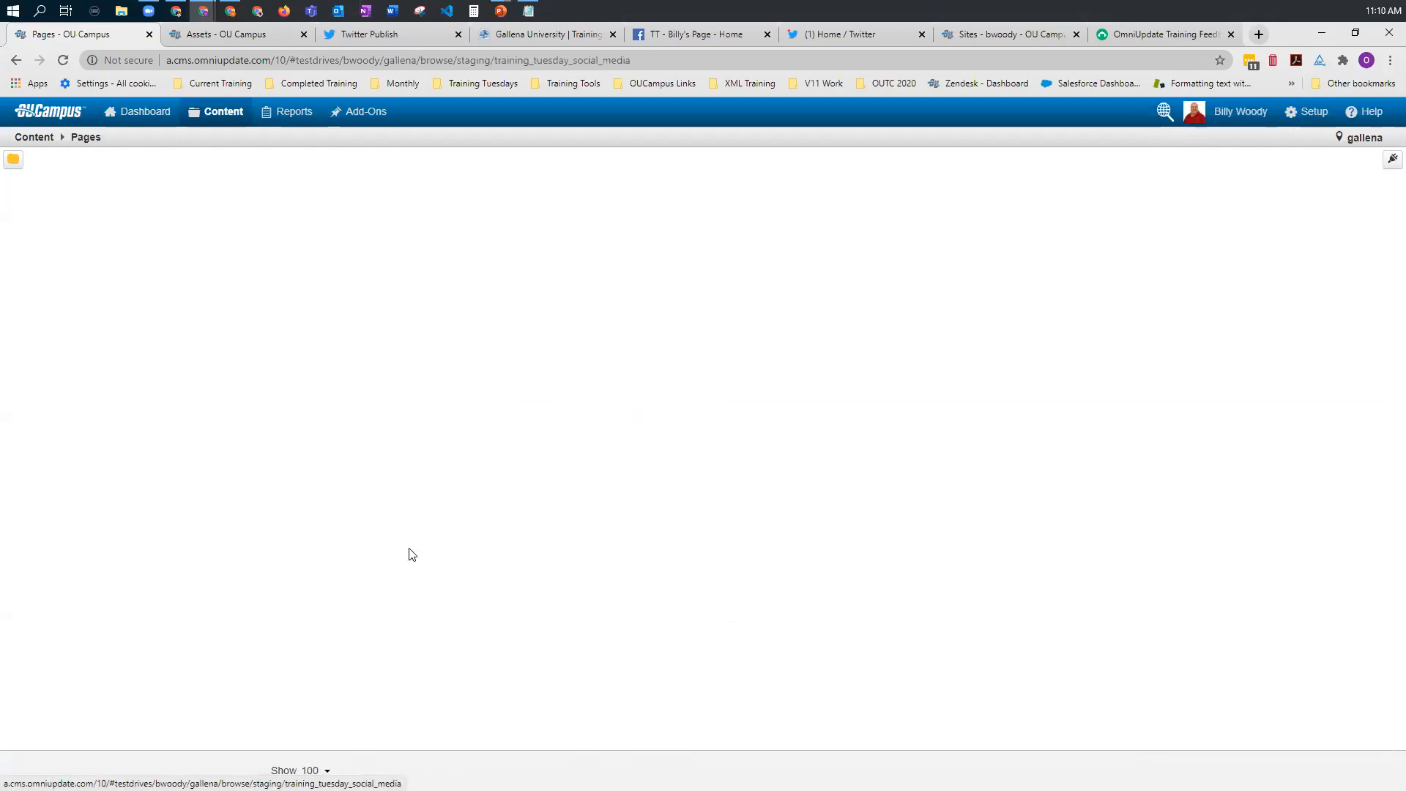
left_click(361, 323)
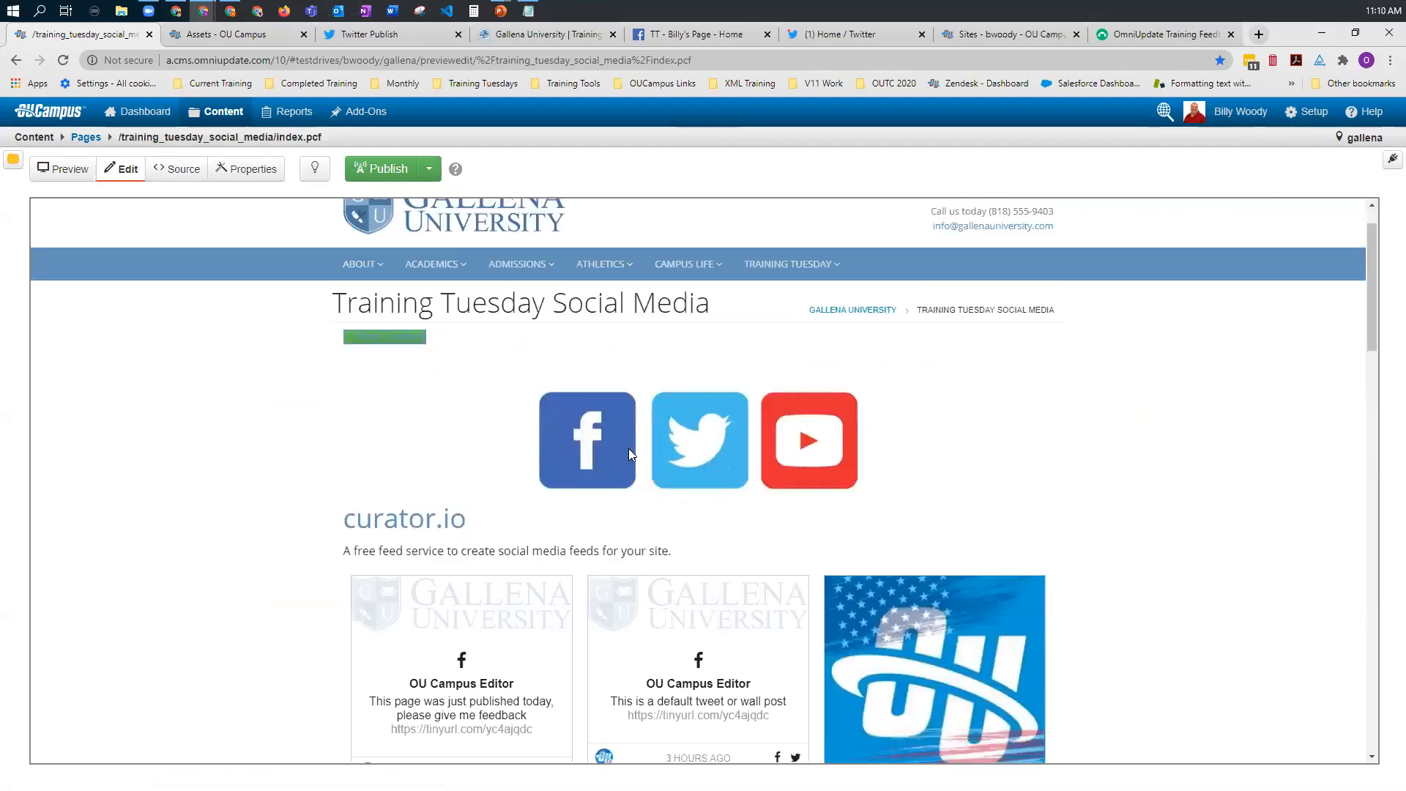
scroll(628, 449, "down", 7)
scroll(628, 448, "down", 4)
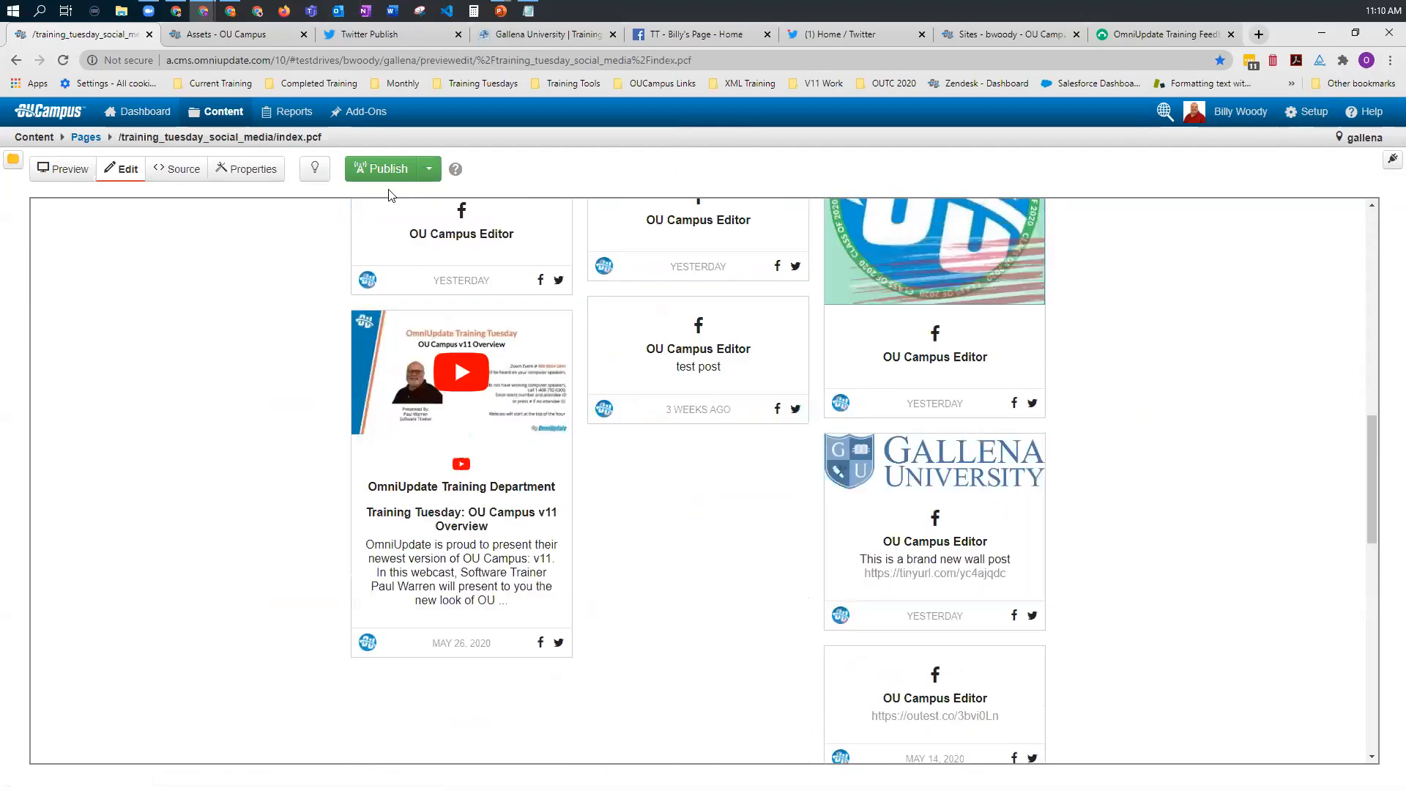
scroll(389, 196, "up", 12)
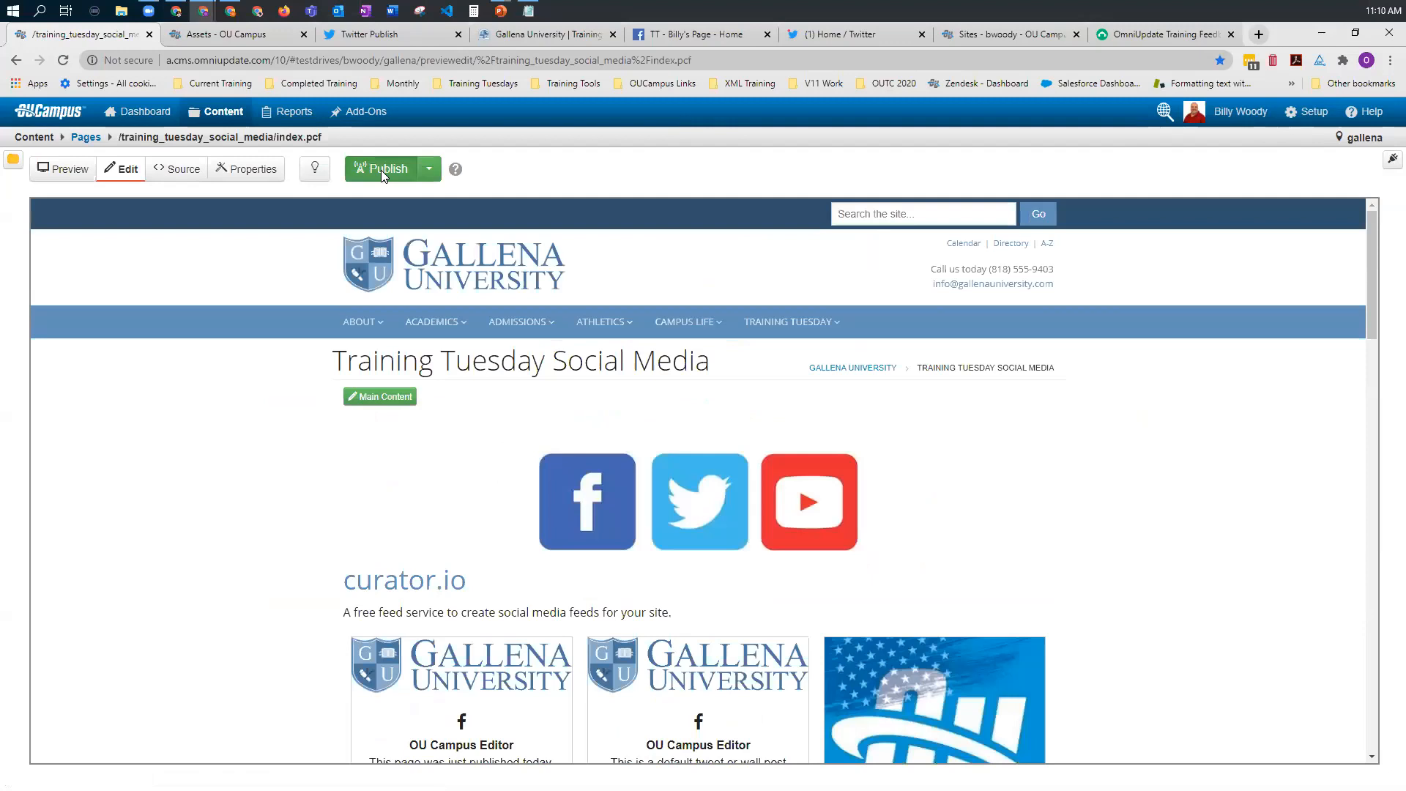
Step: Start publishing index.pcf and choose OUCampusTrain as the Twitter account for its social media post
left_click(381, 170)
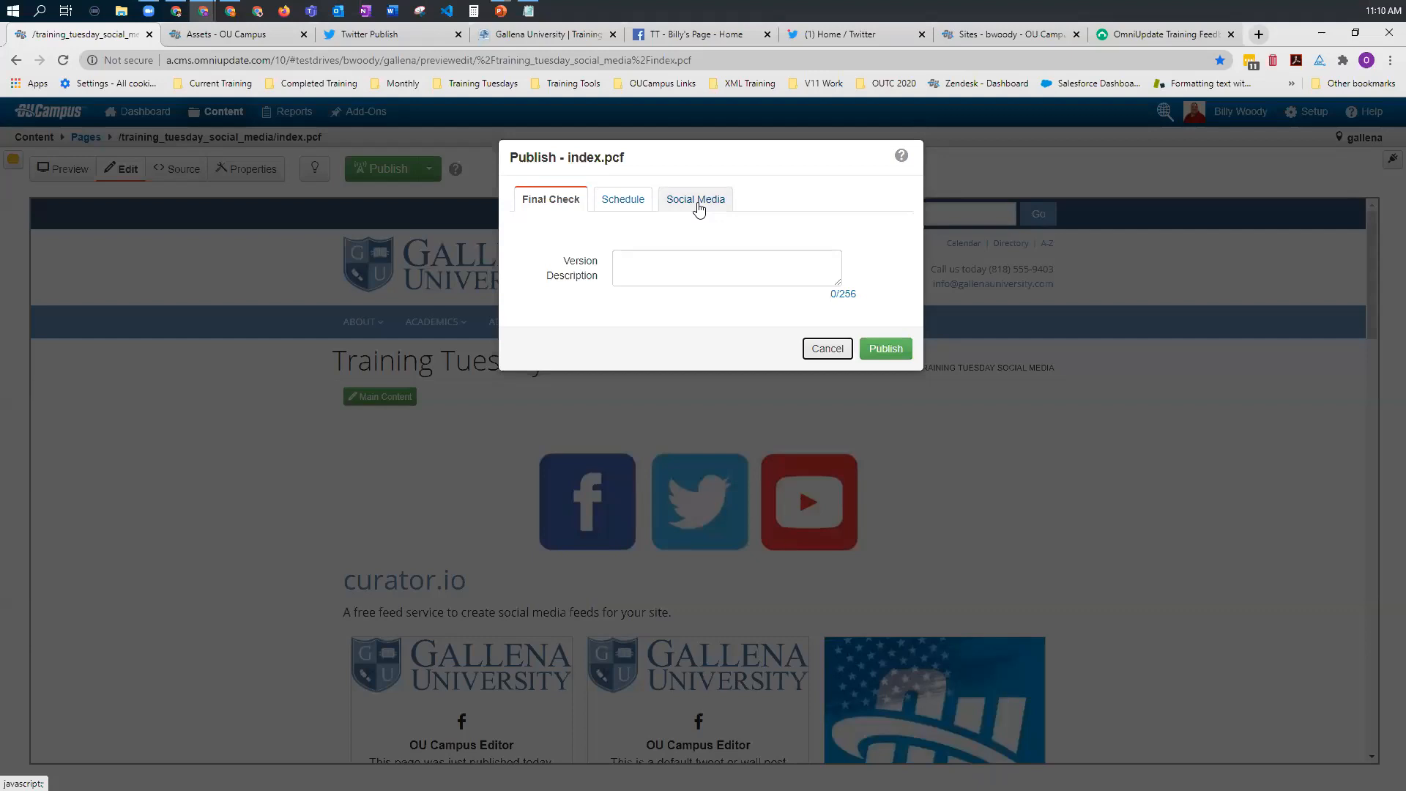
left_click(699, 208)
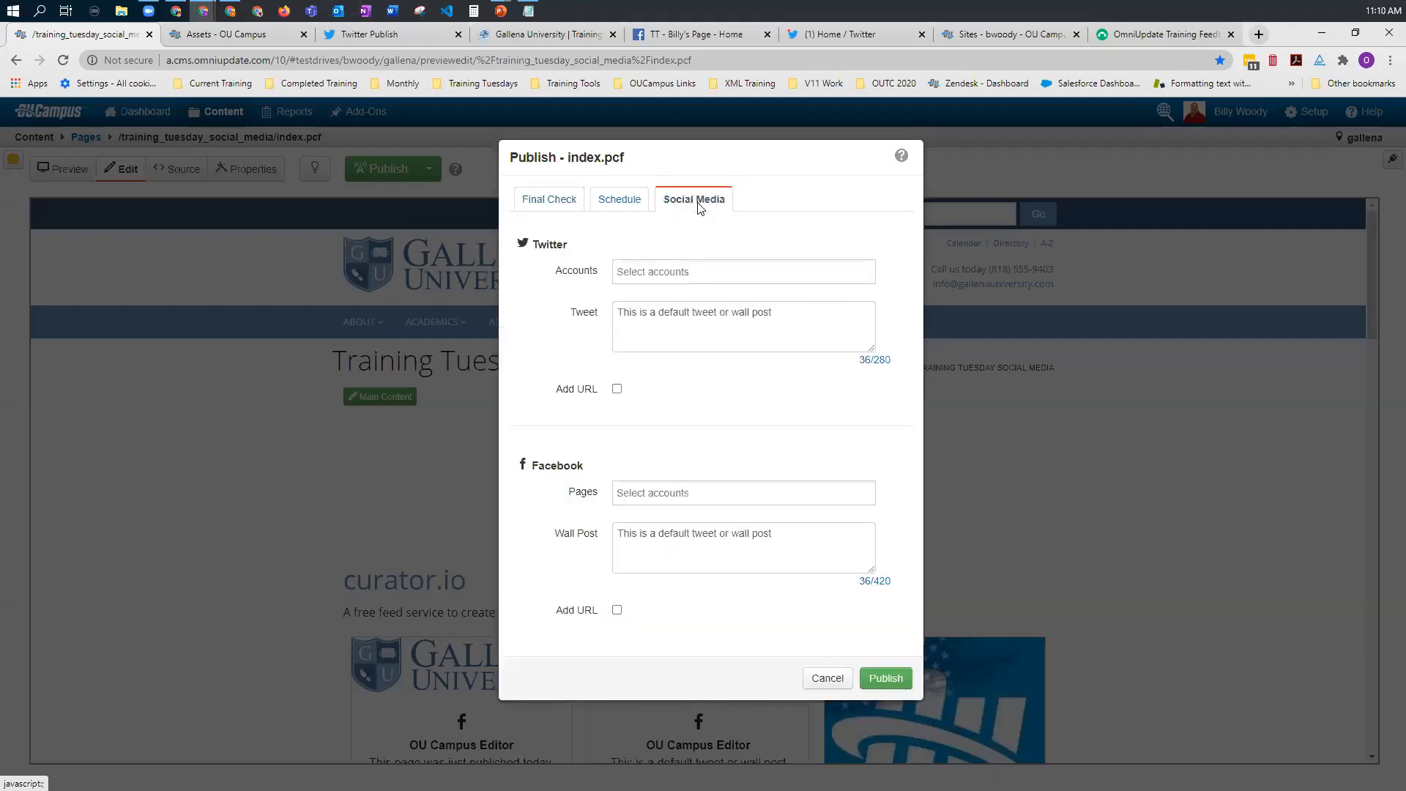
left_click(657, 279)
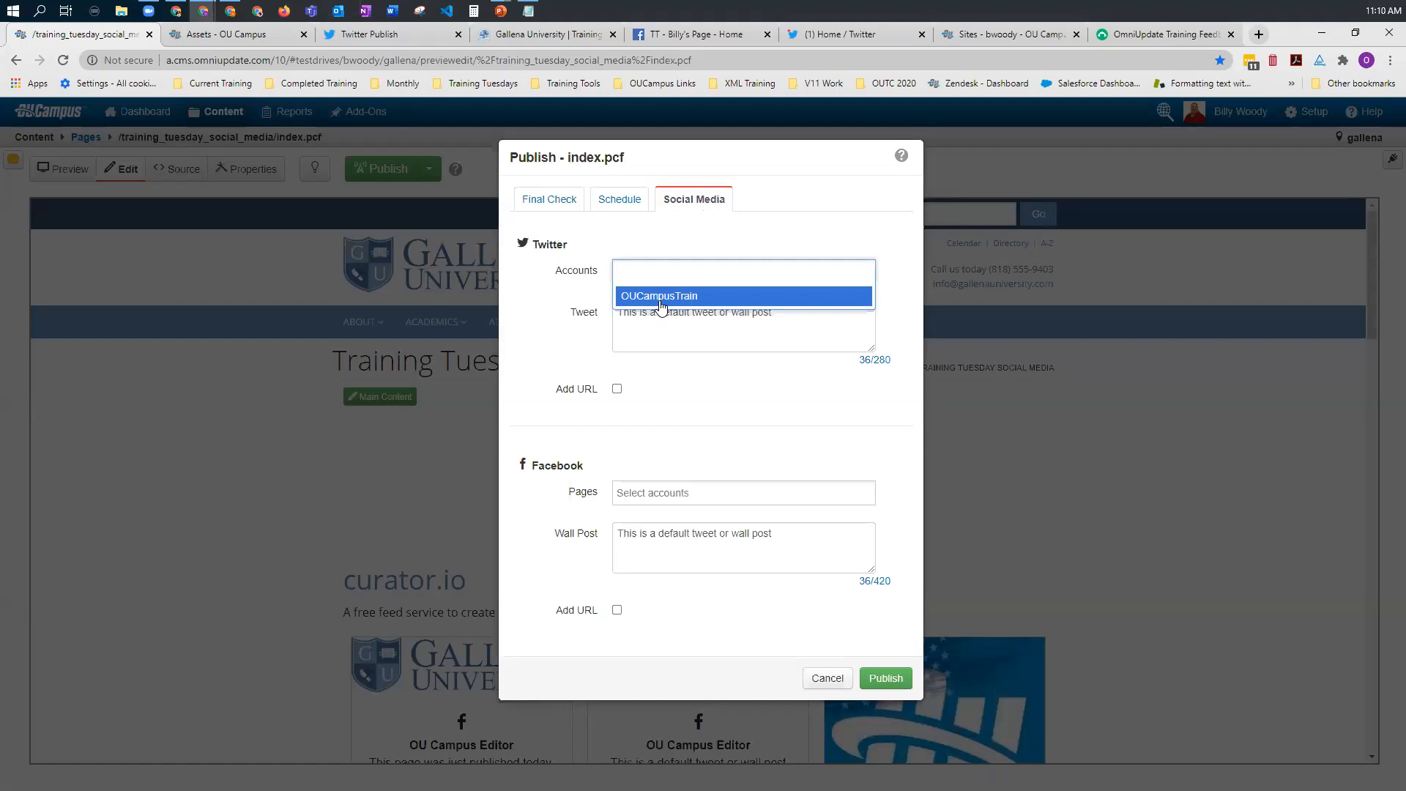
left_click(661, 297)
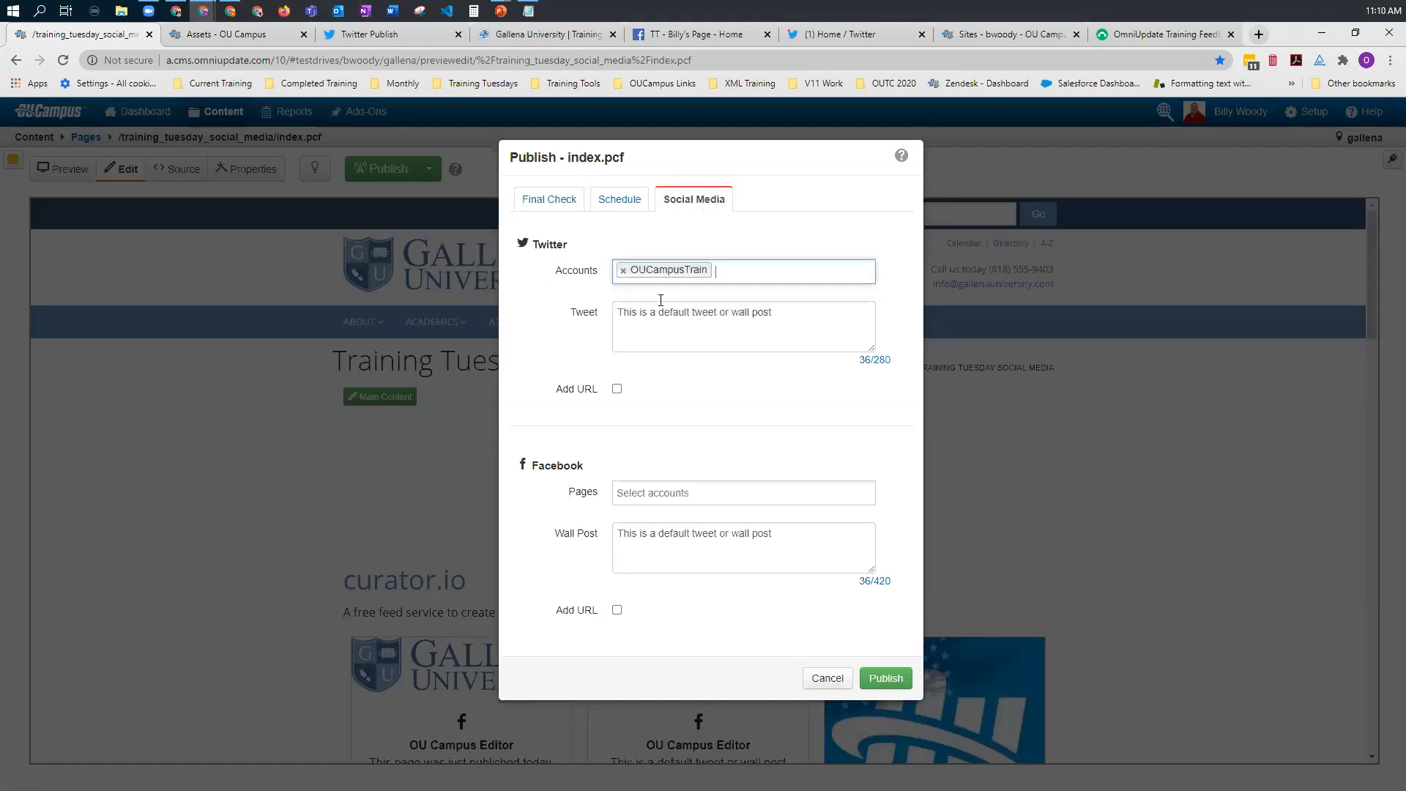
Step: Add the OU Campus Editor, TT and Training OU Campus pages as Facebook targets for the wall post
left_click(662, 495)
left_click(658, 520)
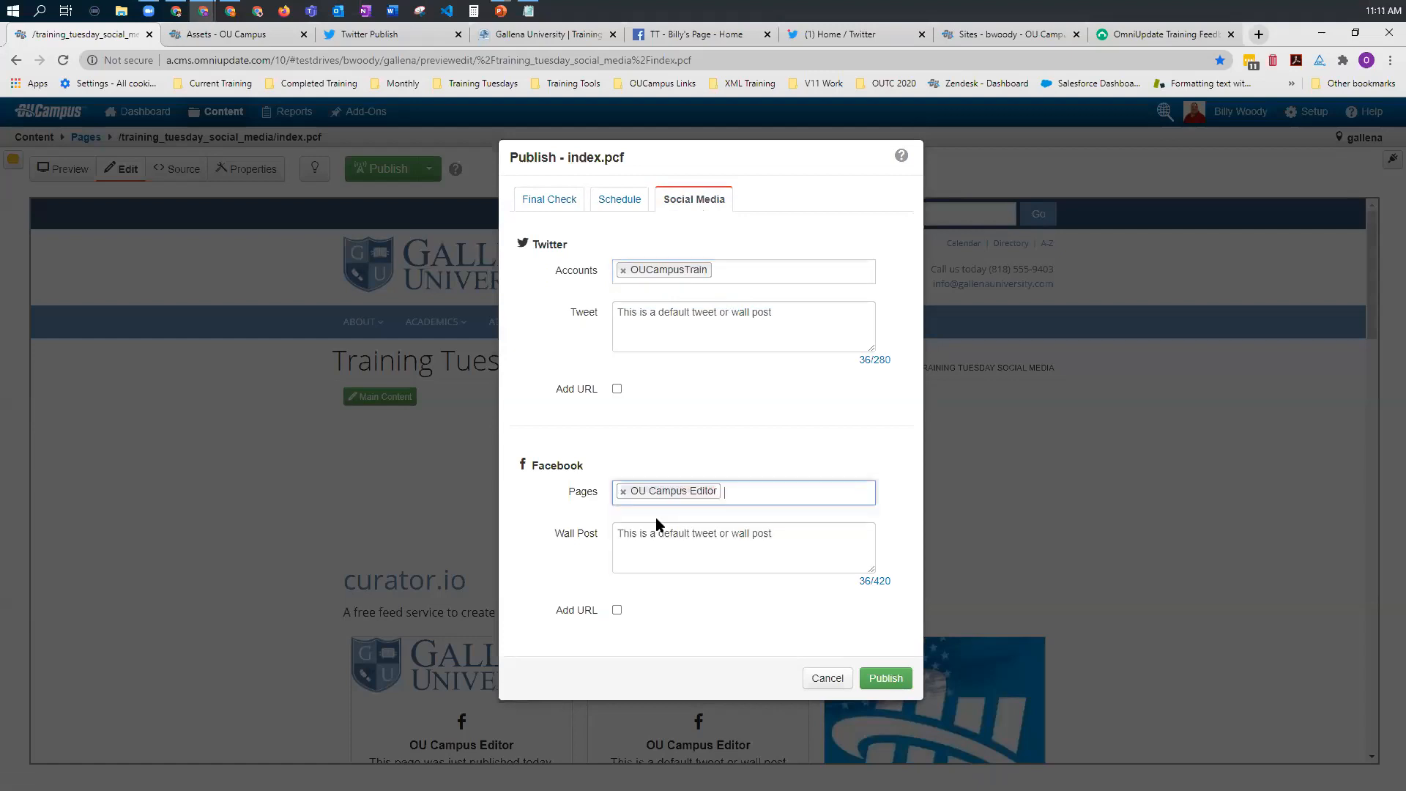
left_click(747, 491)
left_click(684, 513)
left_click(819, 493)
left_click(697, 518)
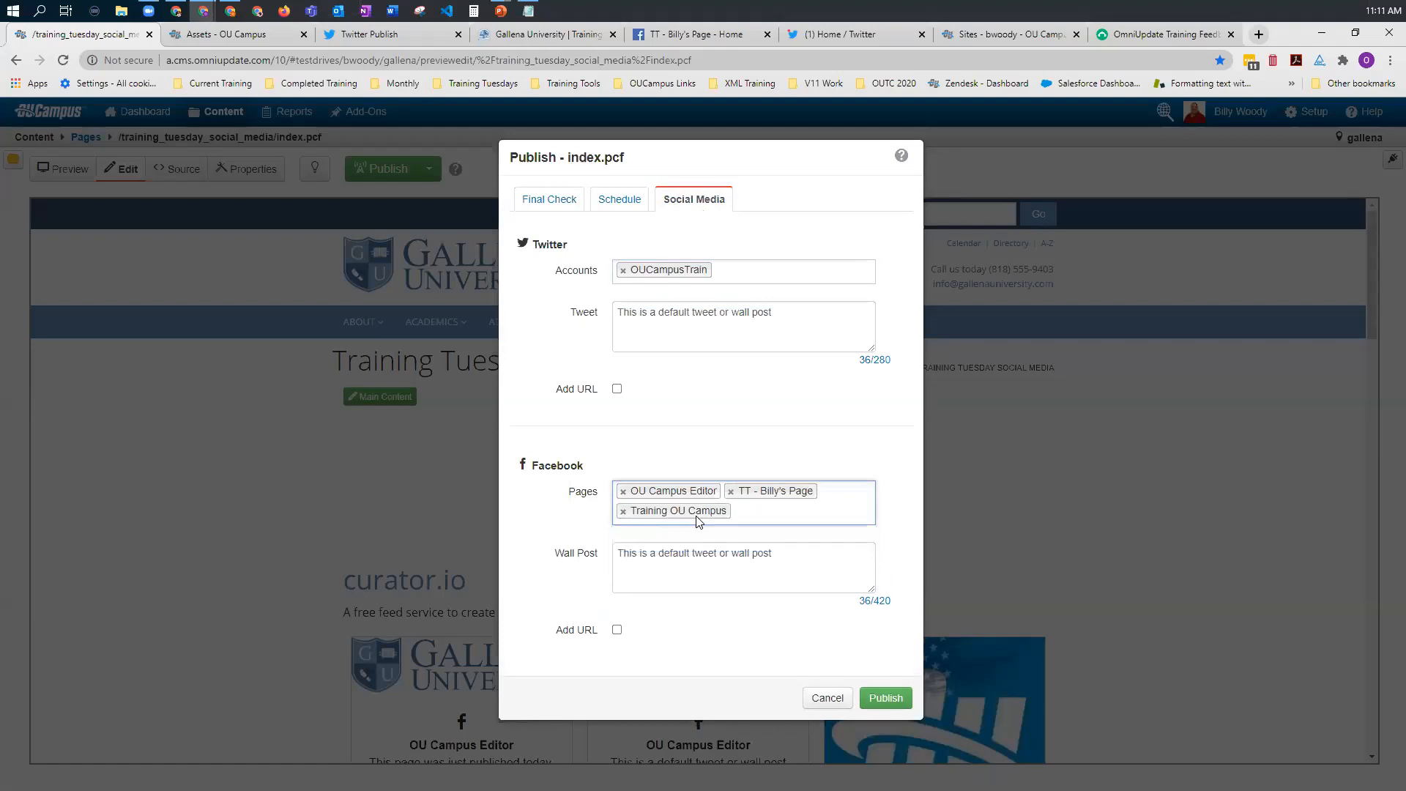
Step: Replace the default tweet text with a long Lorem ipsum passage copied from another window
left_click_drag(781, 317, 607, 322)
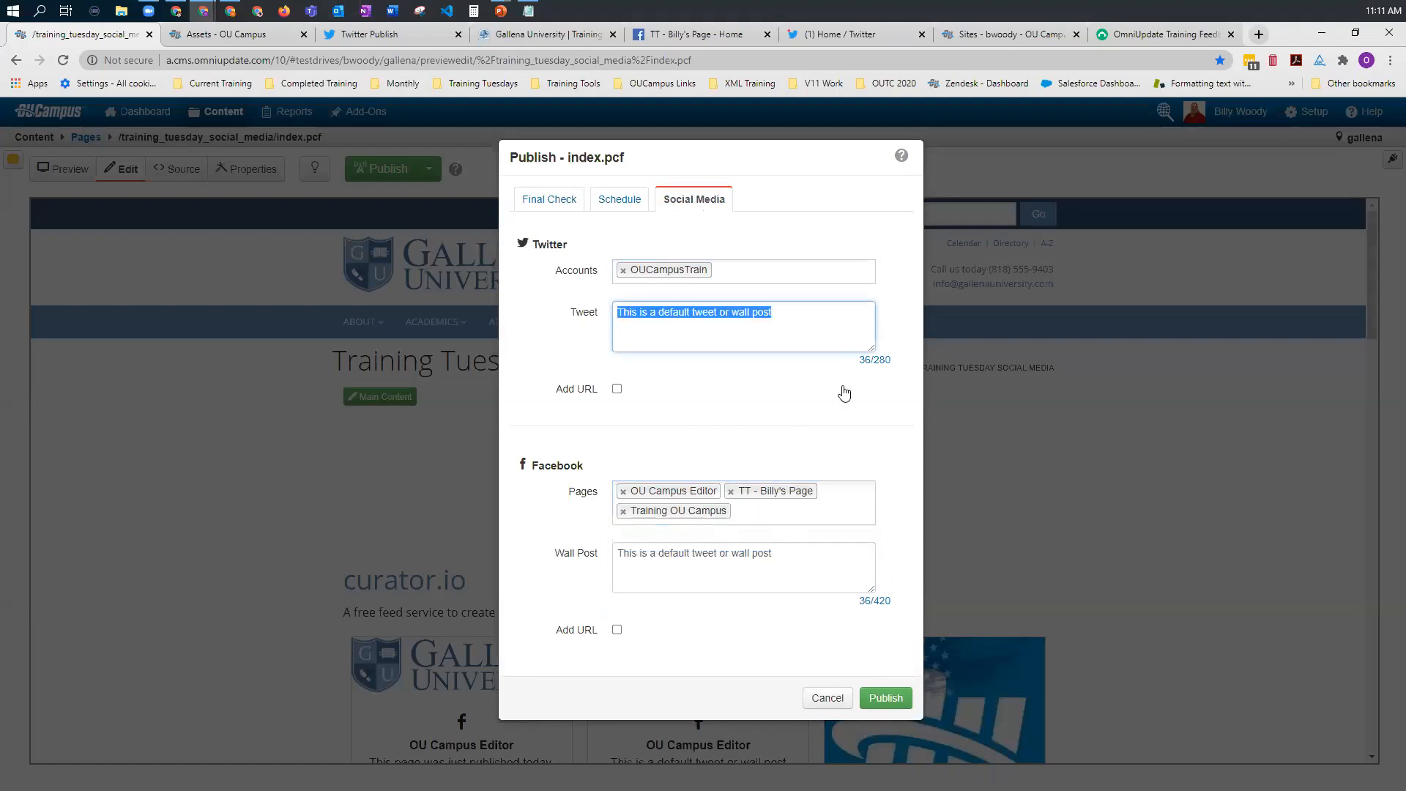
key("alt+Tab")
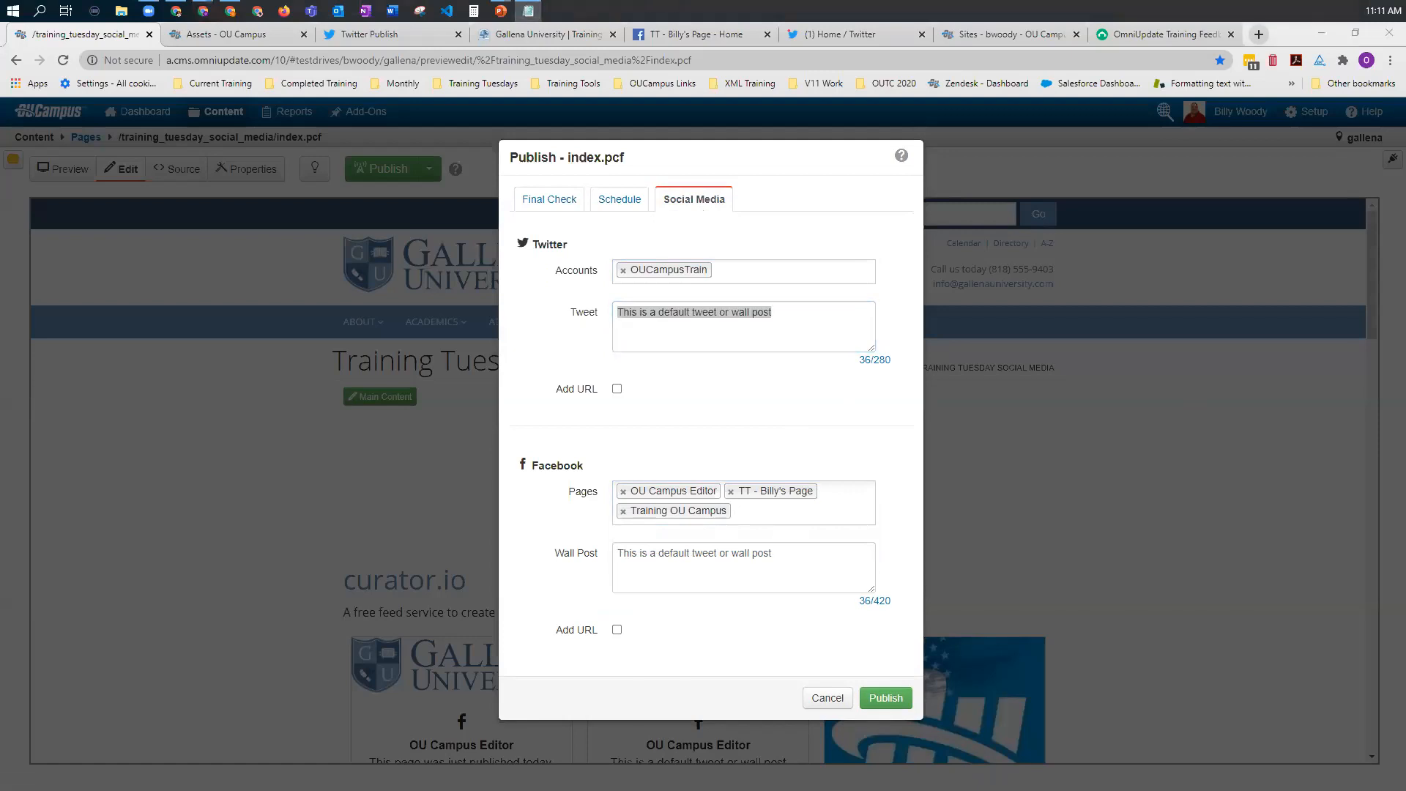
right_click(740, 315)
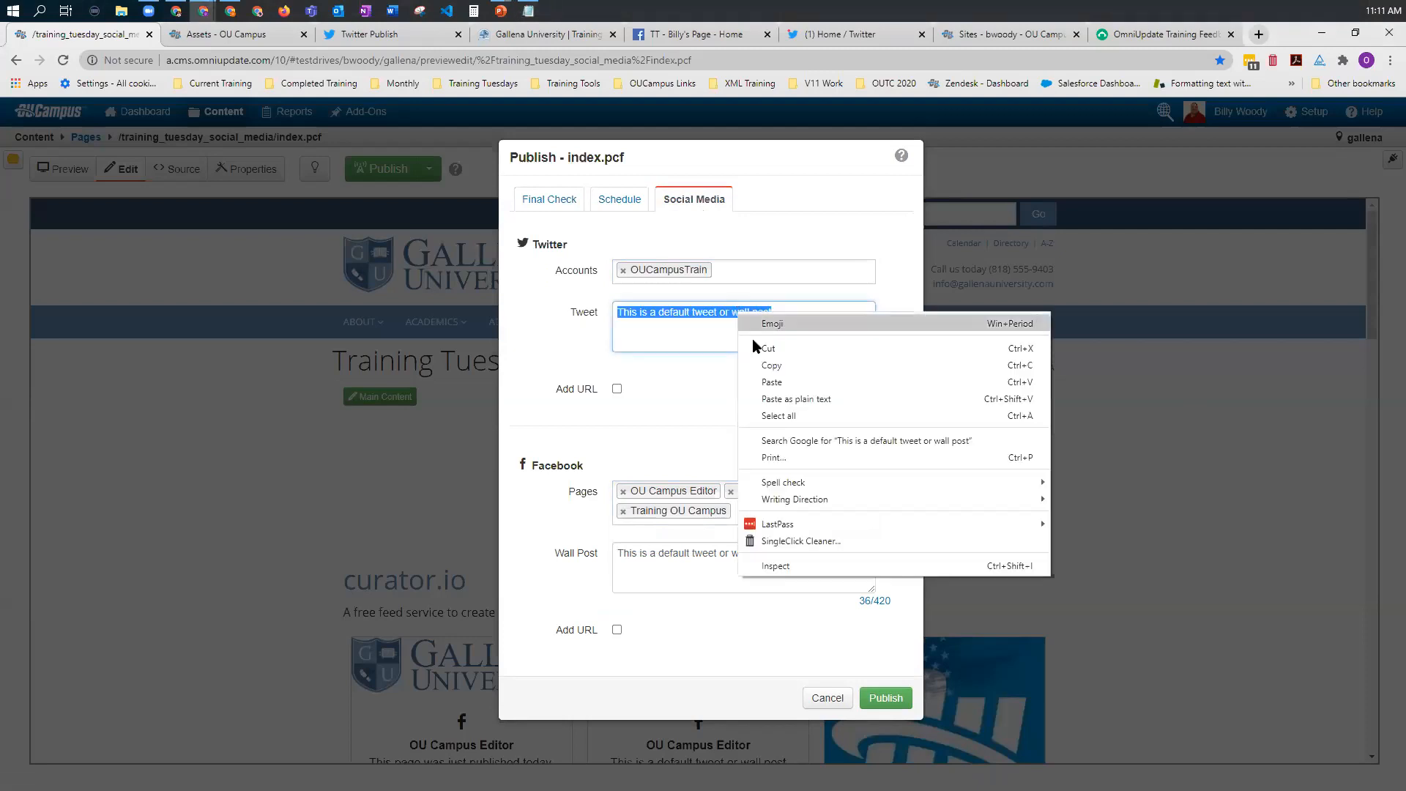
left_click(771, 382)
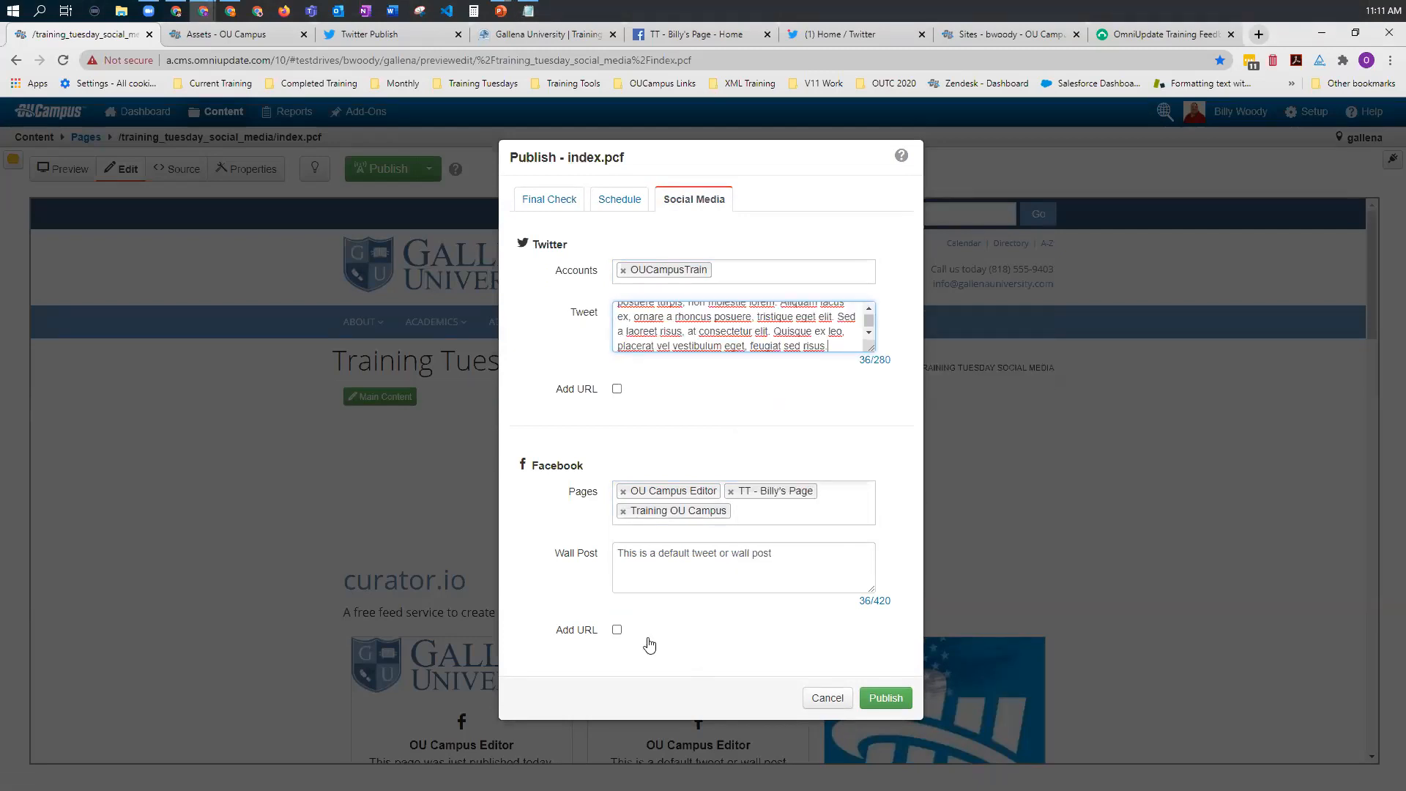
Step: Request the page URL for both the tweet and the Facebook wall post, and publish index.pcf
left_click(616, 391)
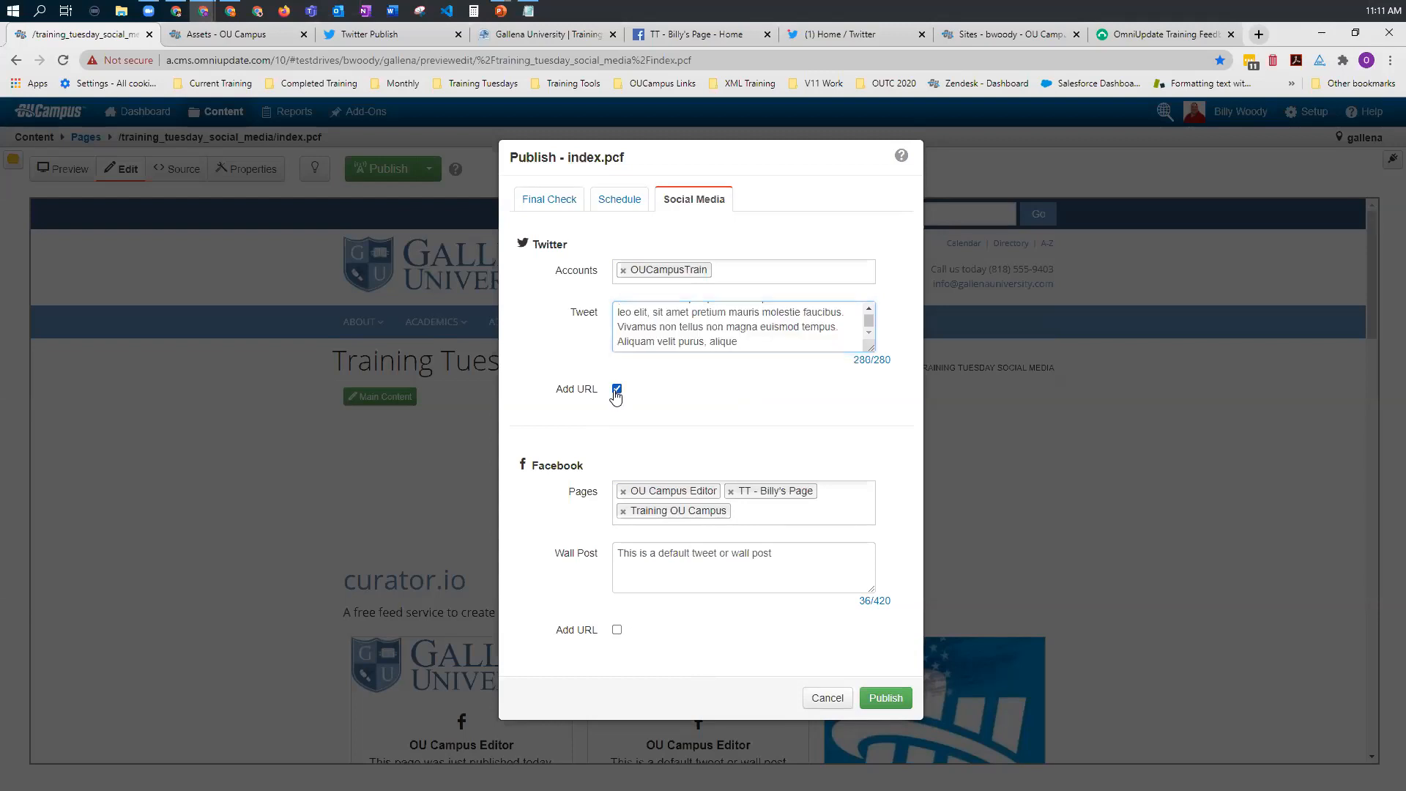
left_click(617, 630)
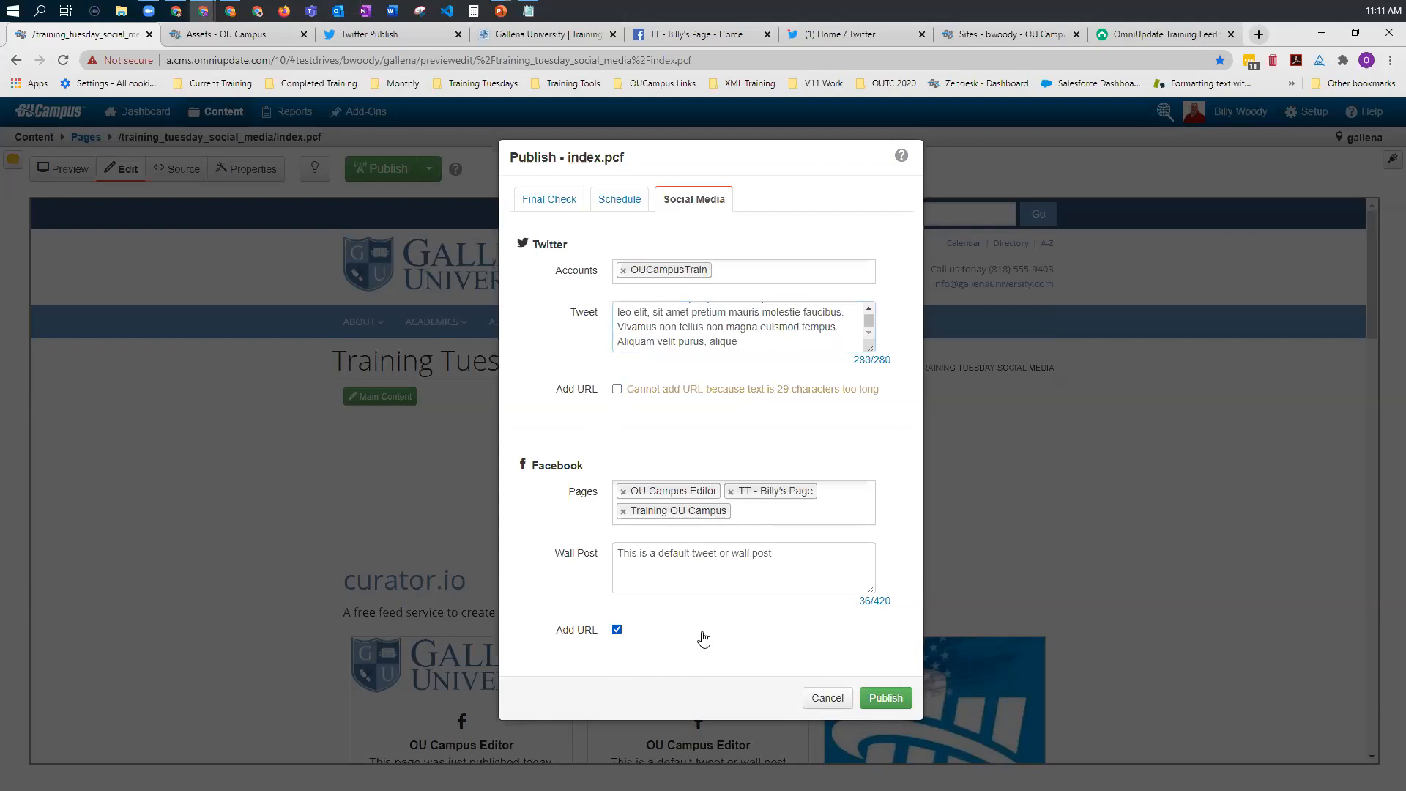
left_click(886, 700)
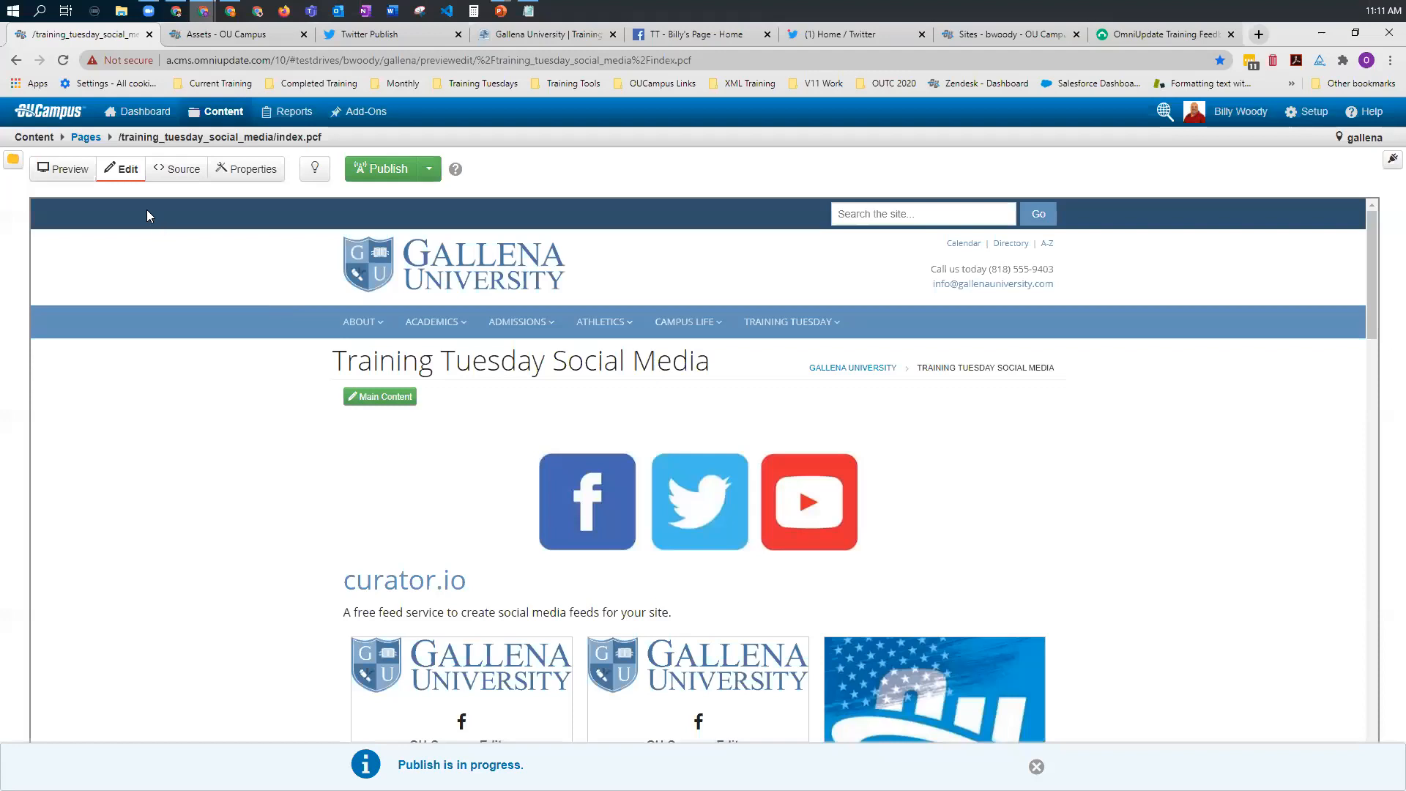
Step: Refresh the OUCampusTrain Twitter profile and OU Campus Editor Facebook page to review the new posts, and view the published Training Tuesday page
key("alt+Tab")
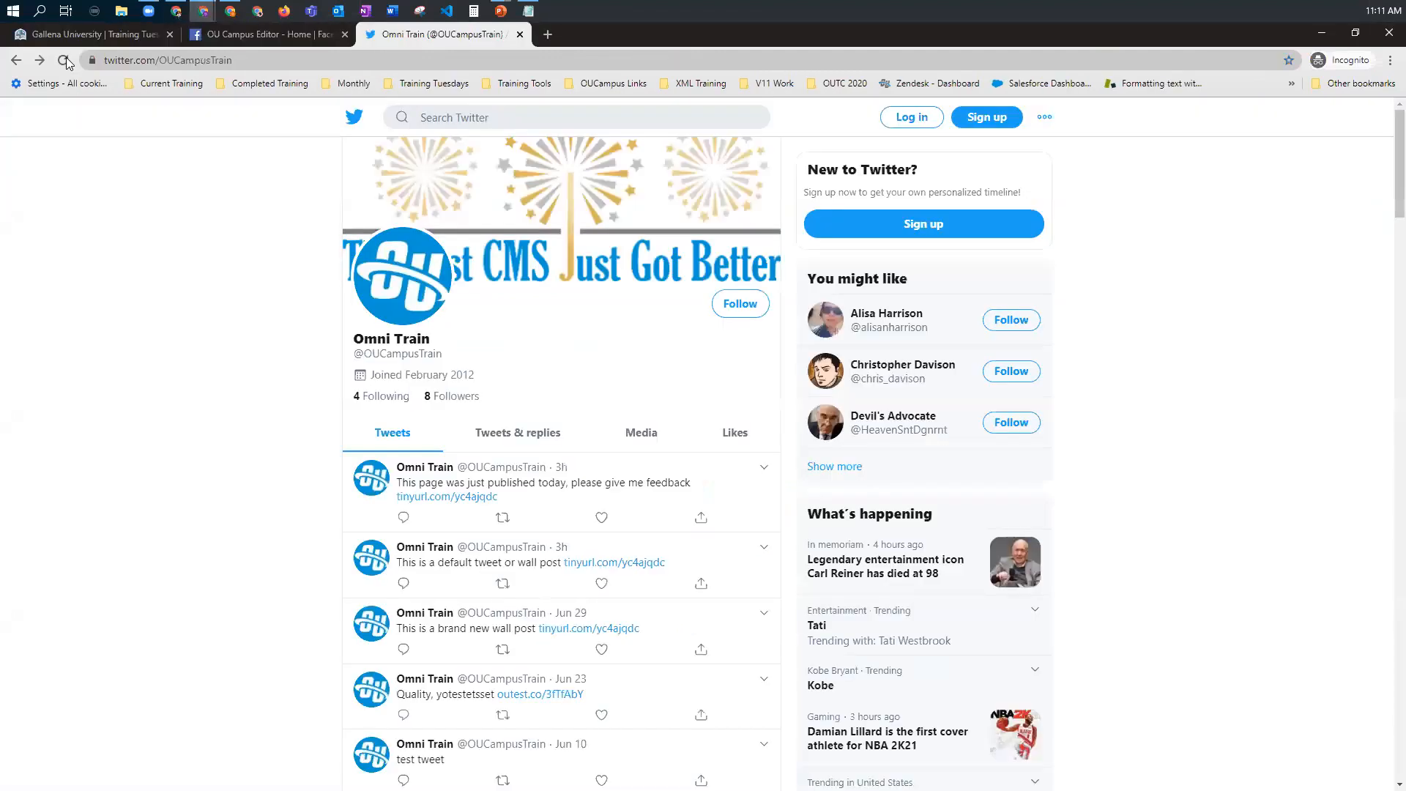
left_click(65, 61)
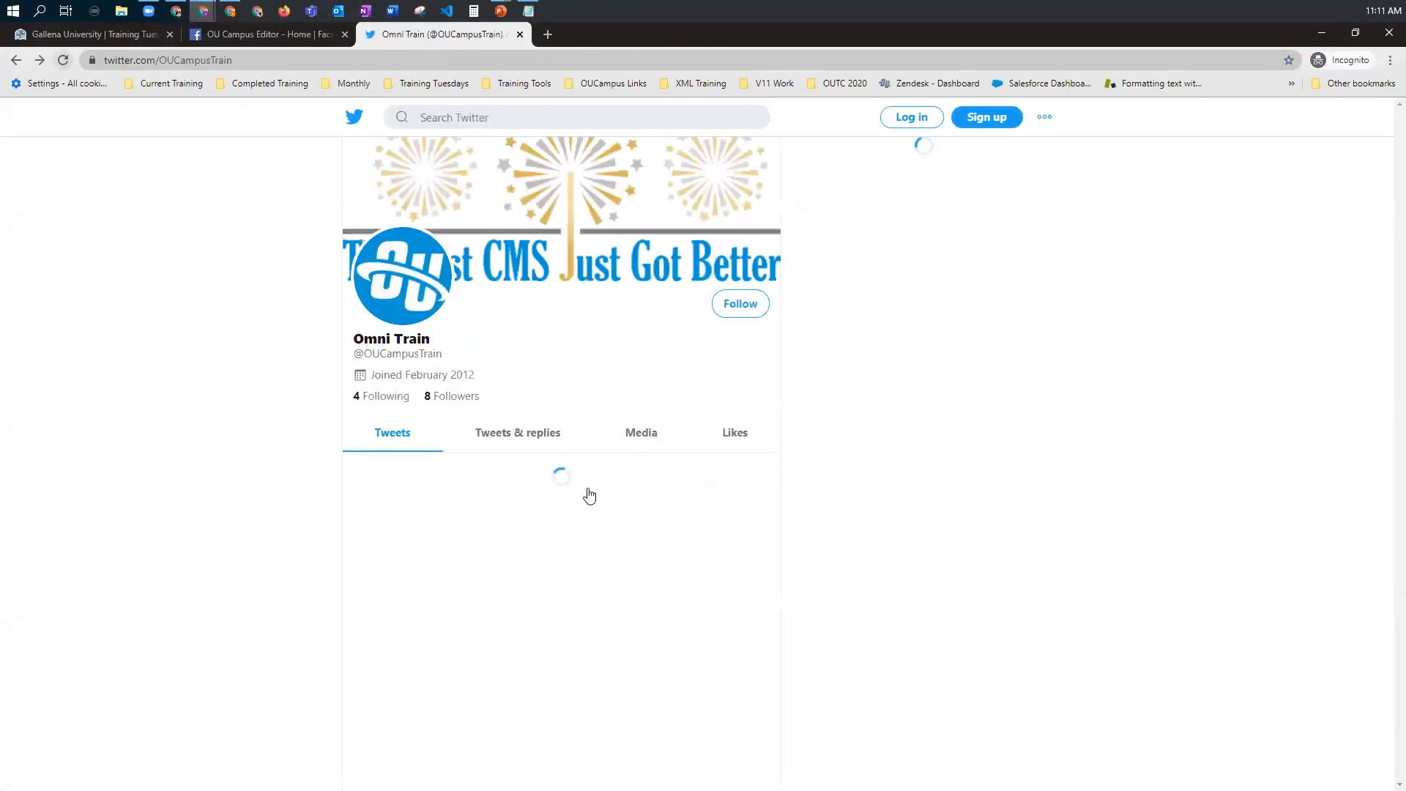
left_click(226, 40)
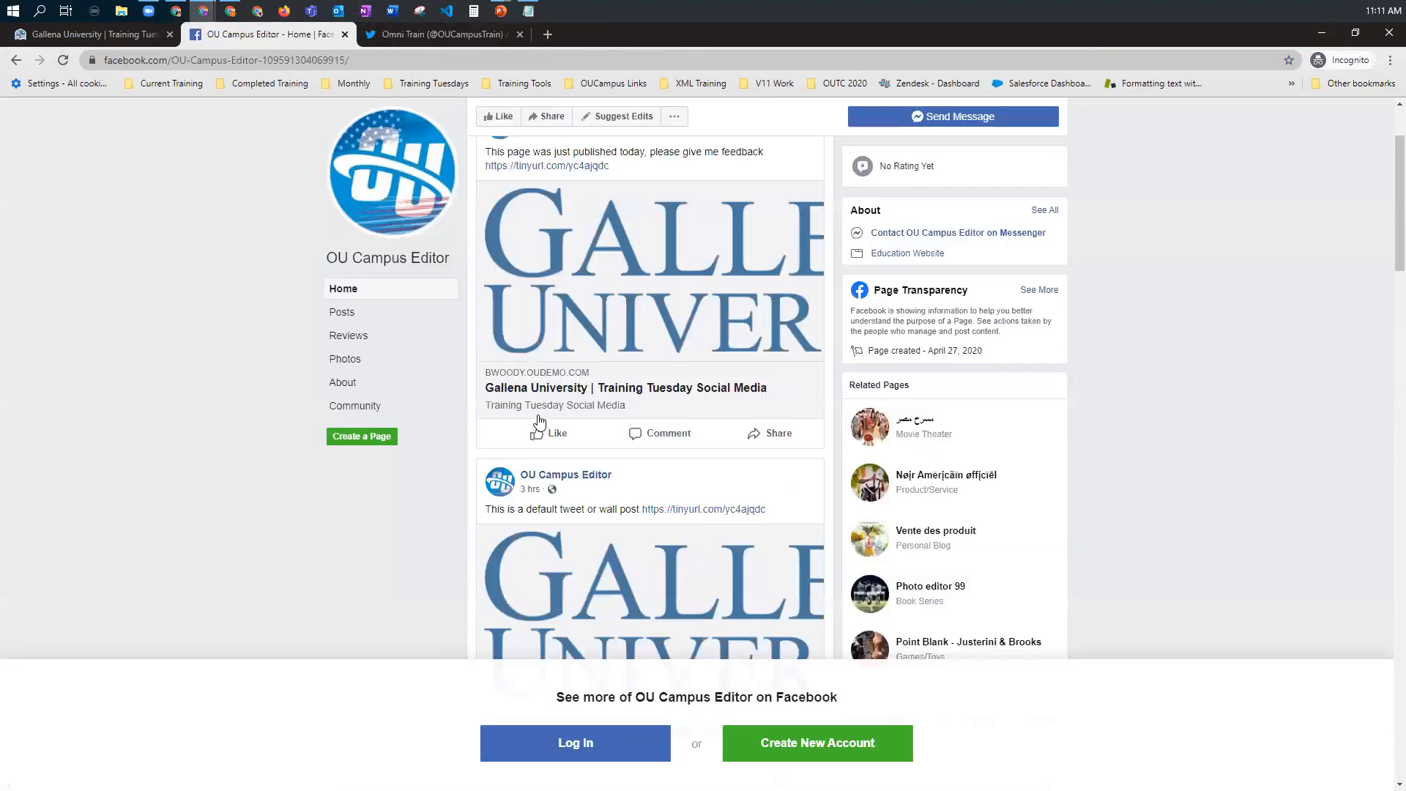
key("F5")
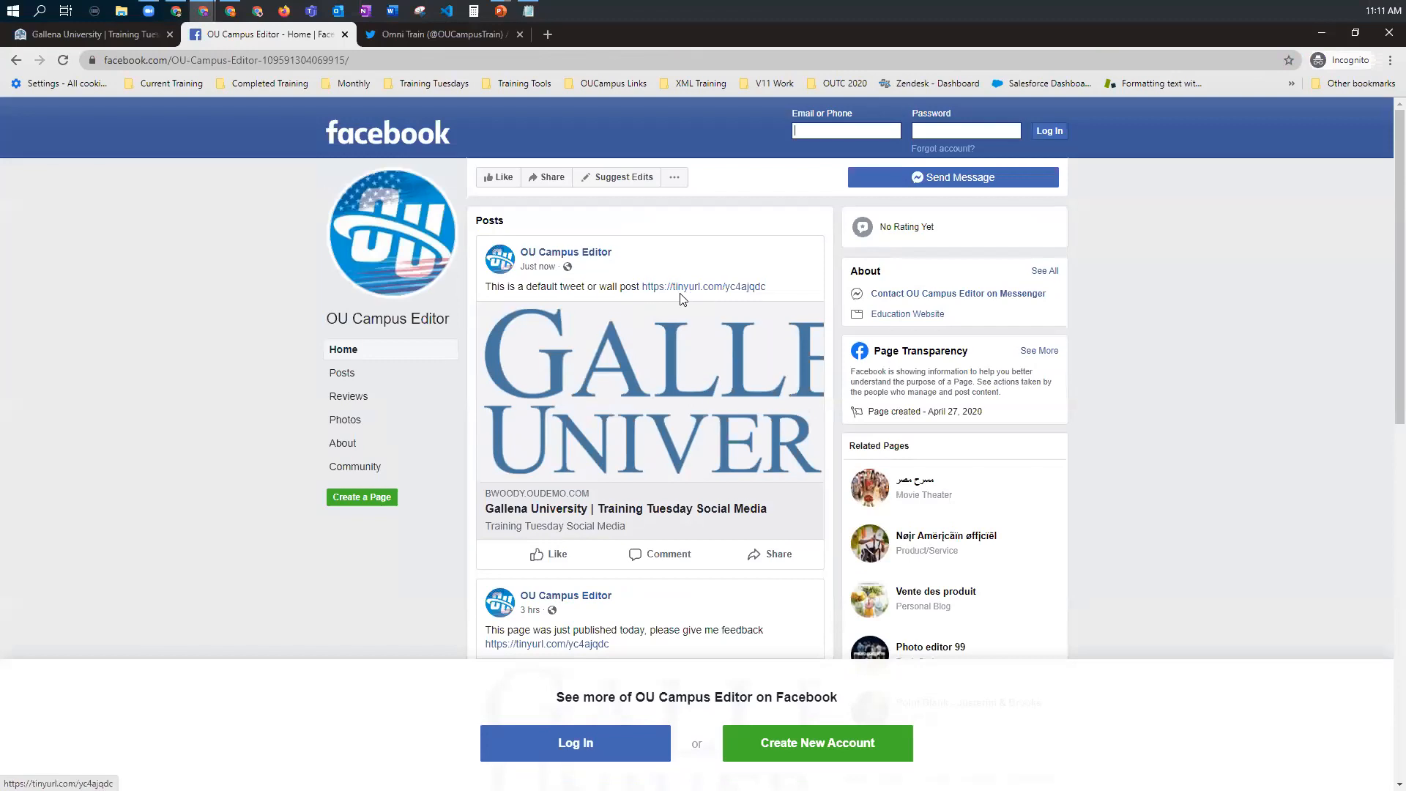
scroll(682, 301, "down", 1)
scroll(682, 300, "down", 1)
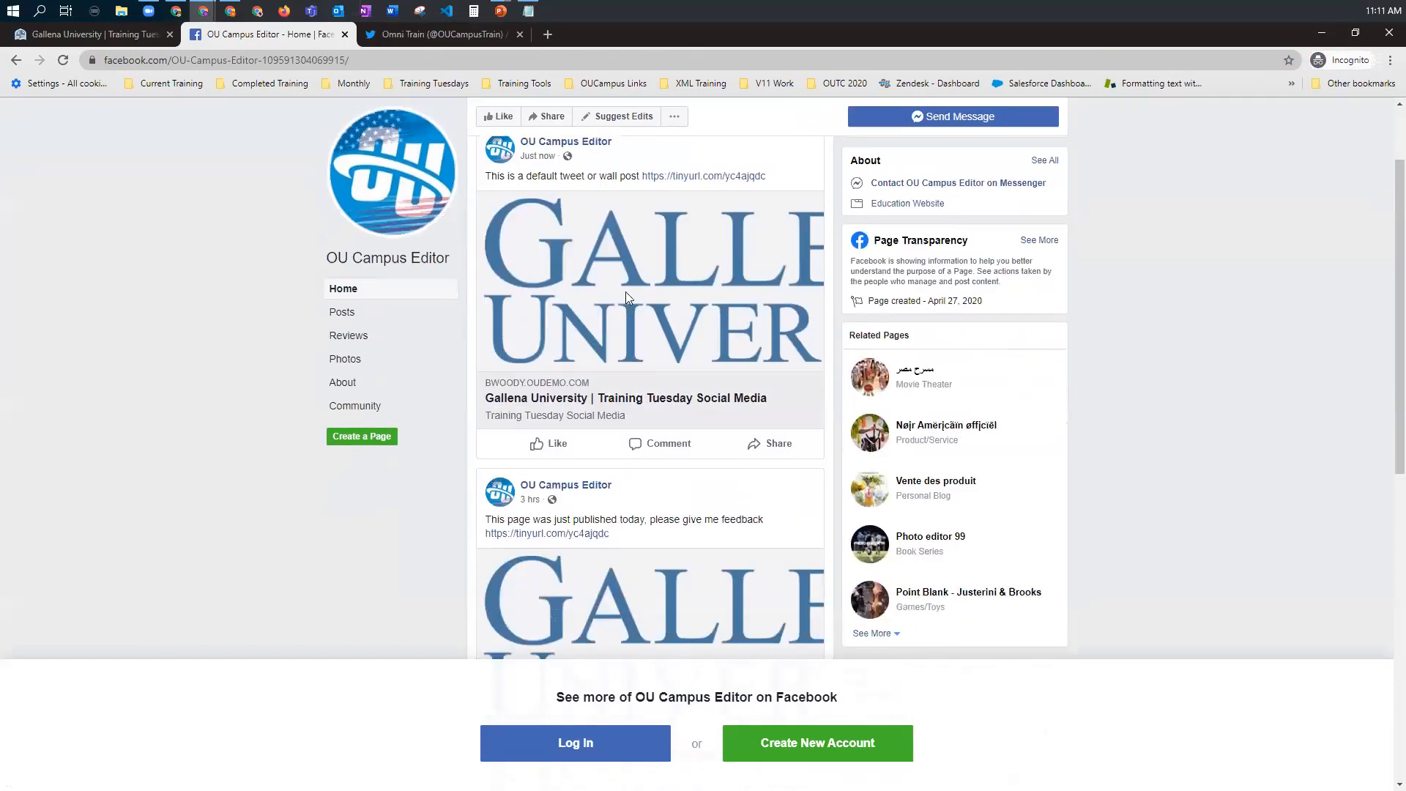
scroll(703, 293, "up", 1)
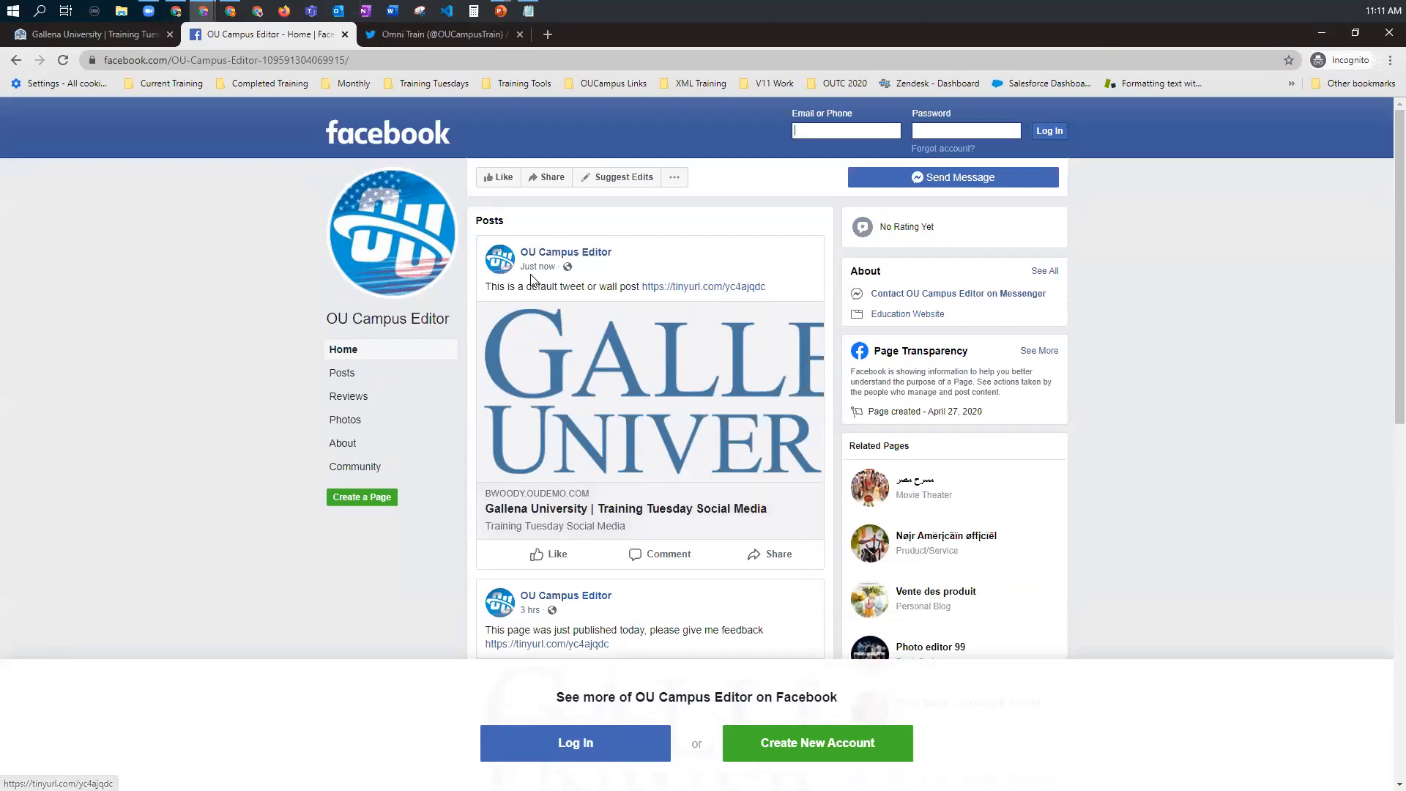
mouse_move(523, 275)
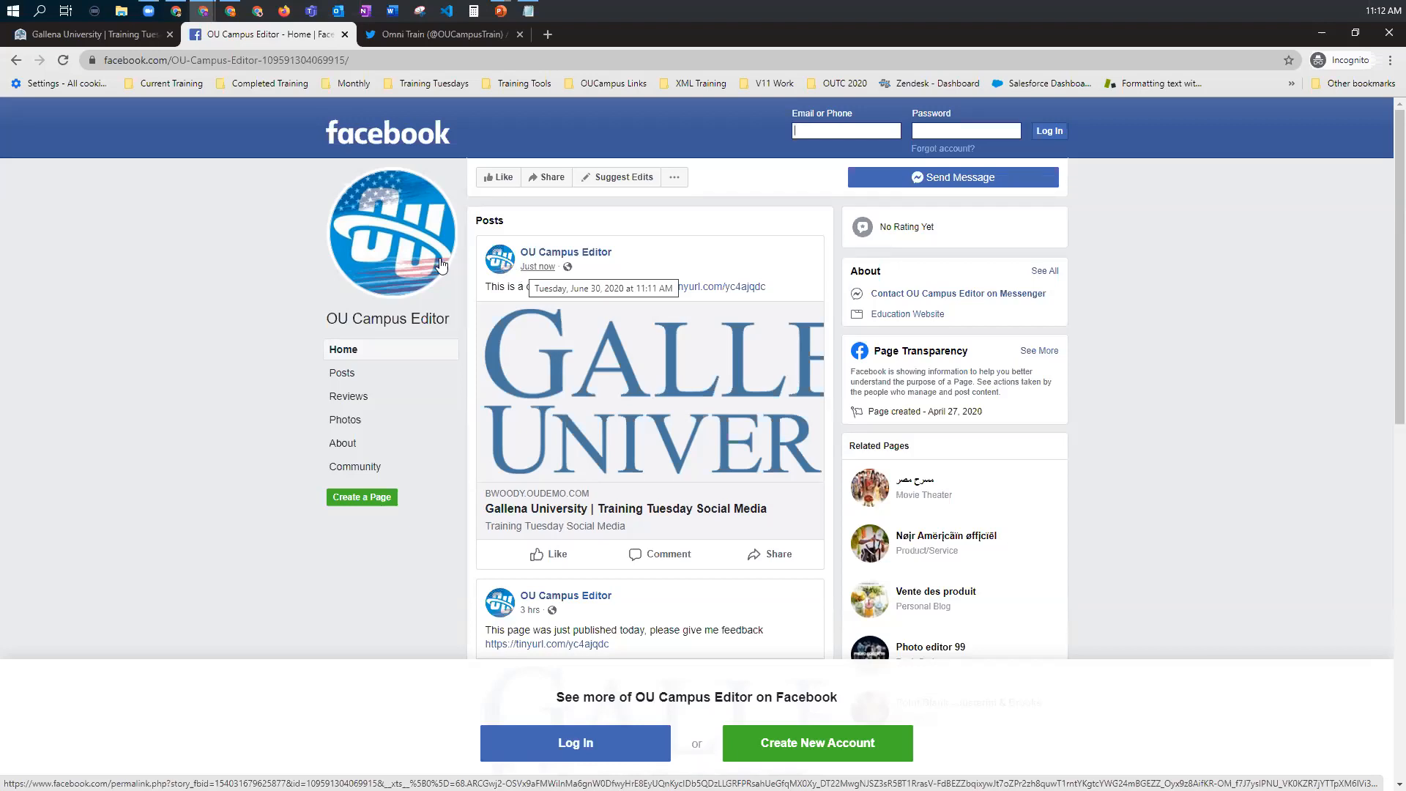
left_click(85, 34)
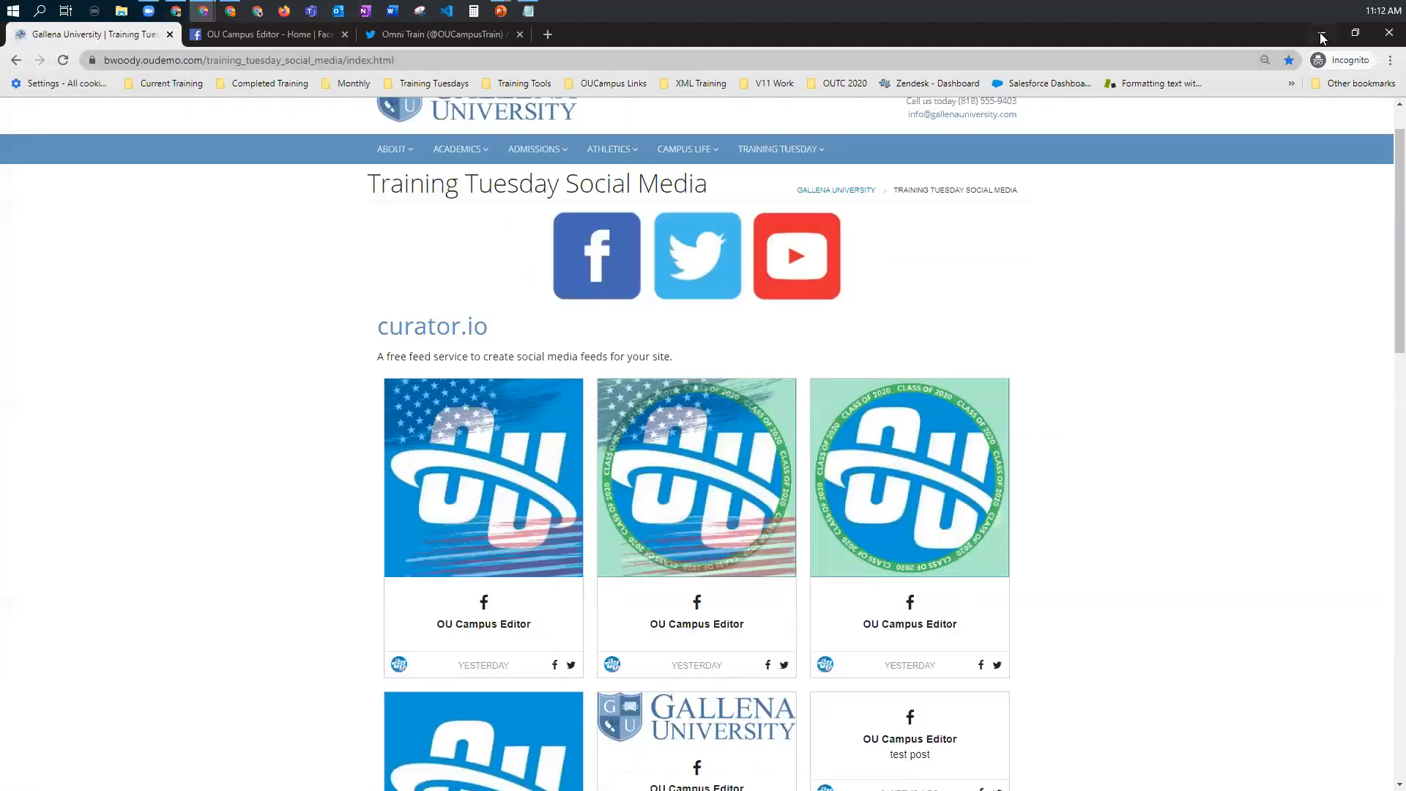
Step: Return to OU Campus and open the main content of youtube_example_page.pcf in the training_tuesday_social_media folder for editing
key("alt+Tab")
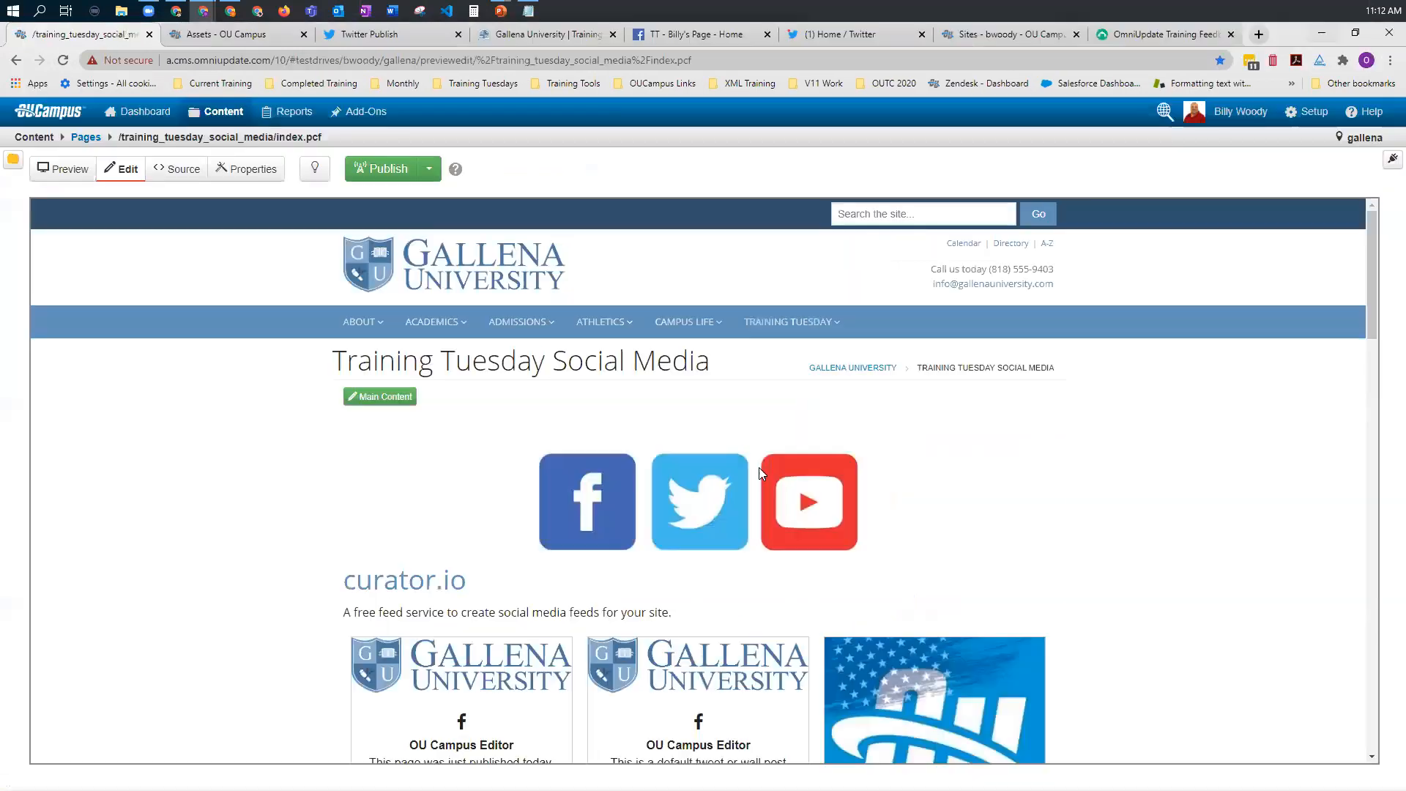
left_click(85, 137)
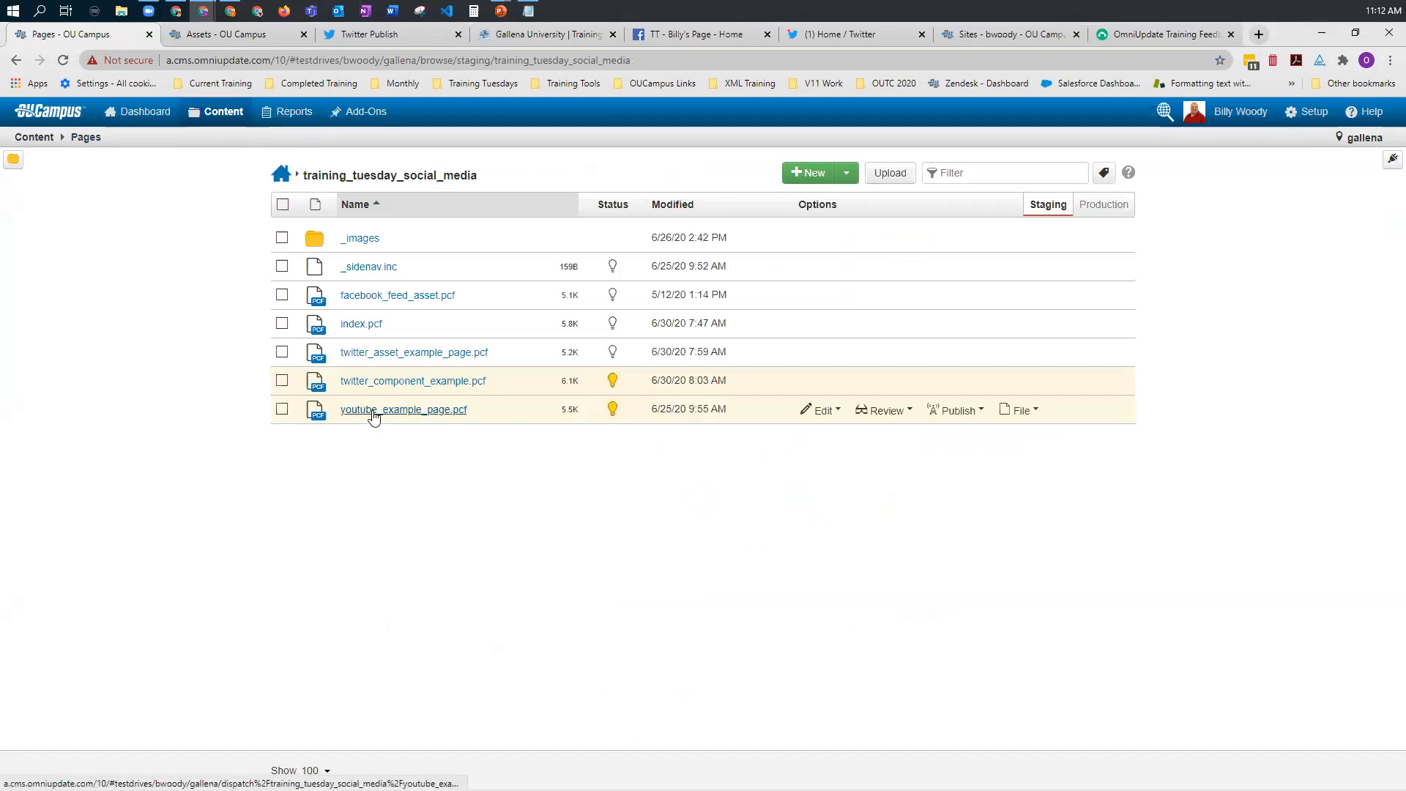
left_click(371, 413)
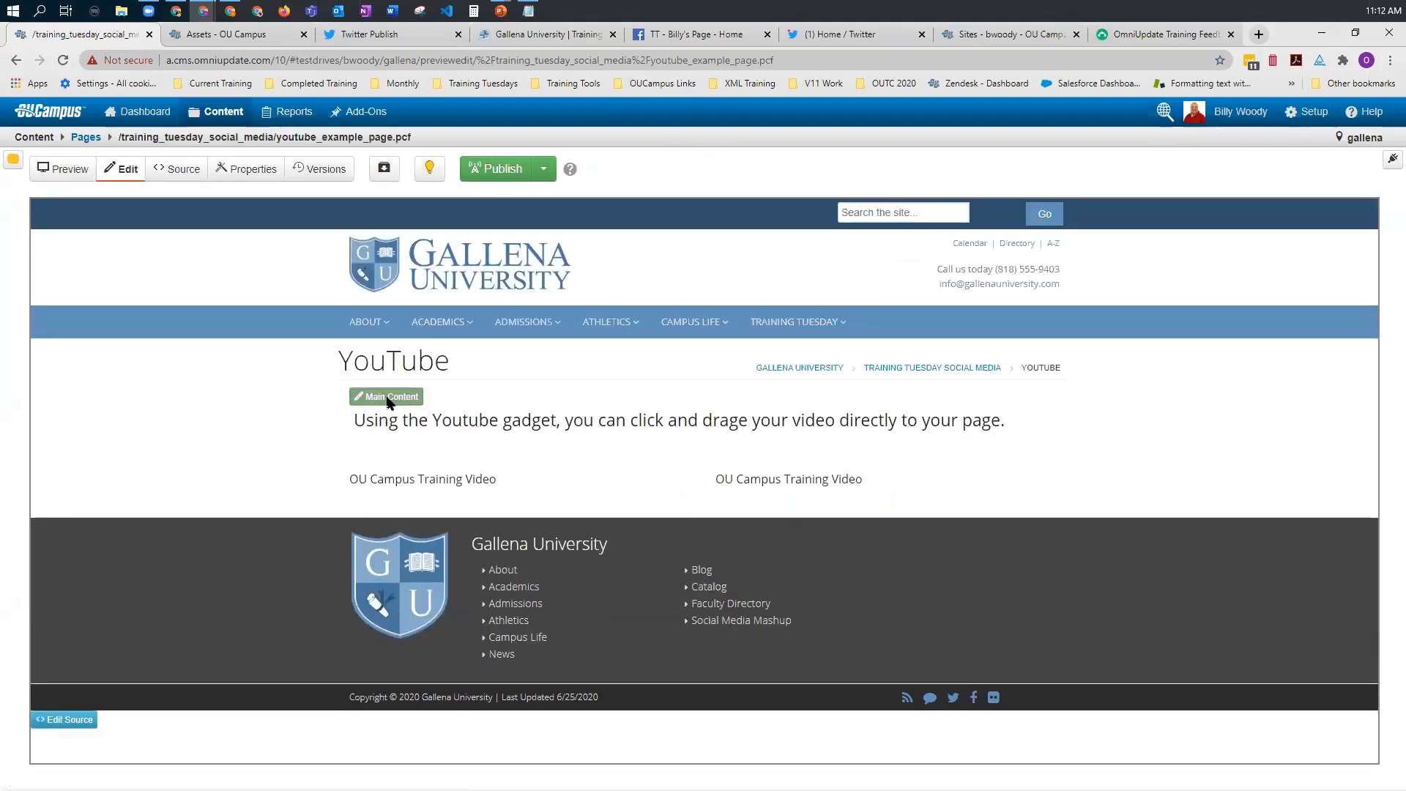
left_click(388, 402)
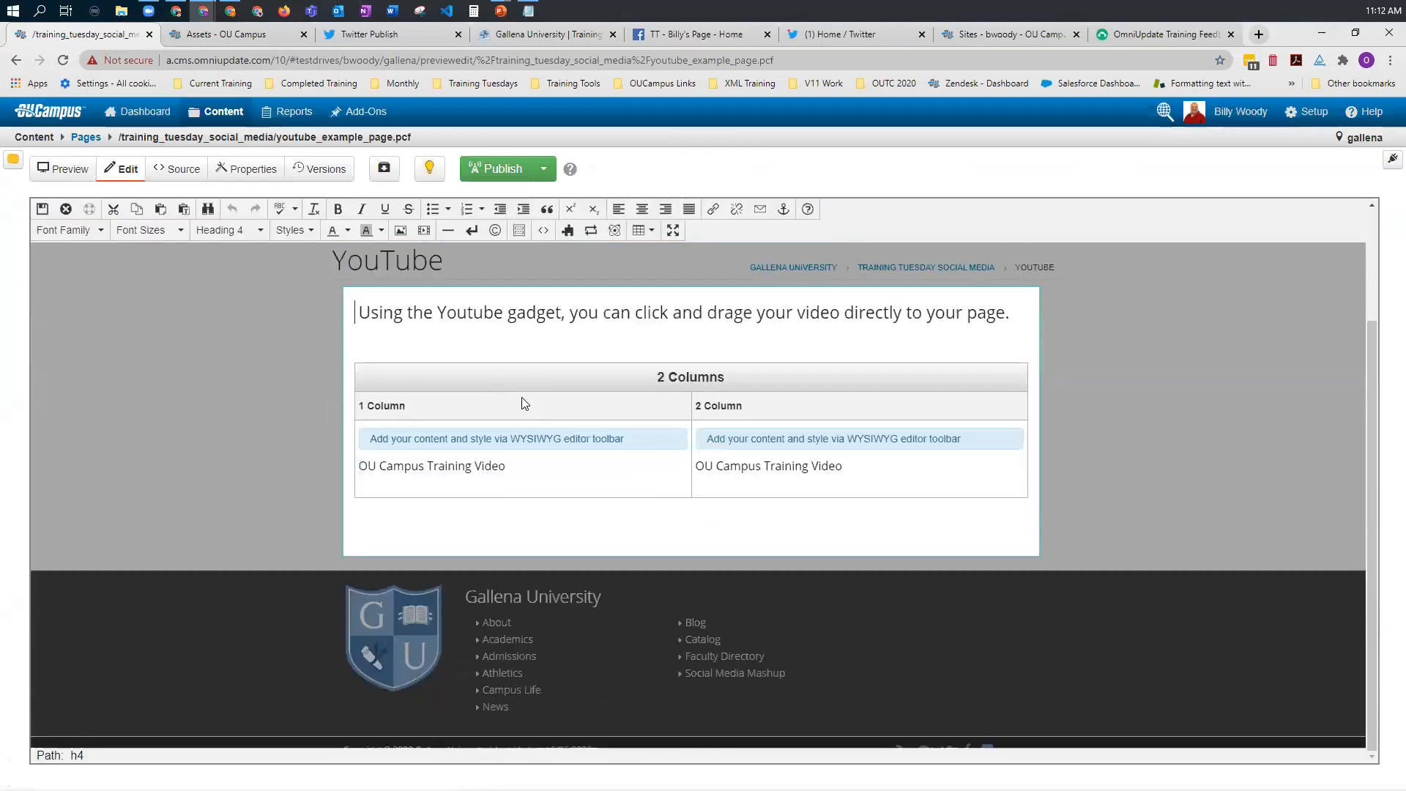
Step: Add a blank line below the OU Campus Training Video text in the first column and place the cursor there
left_click(449, 485)
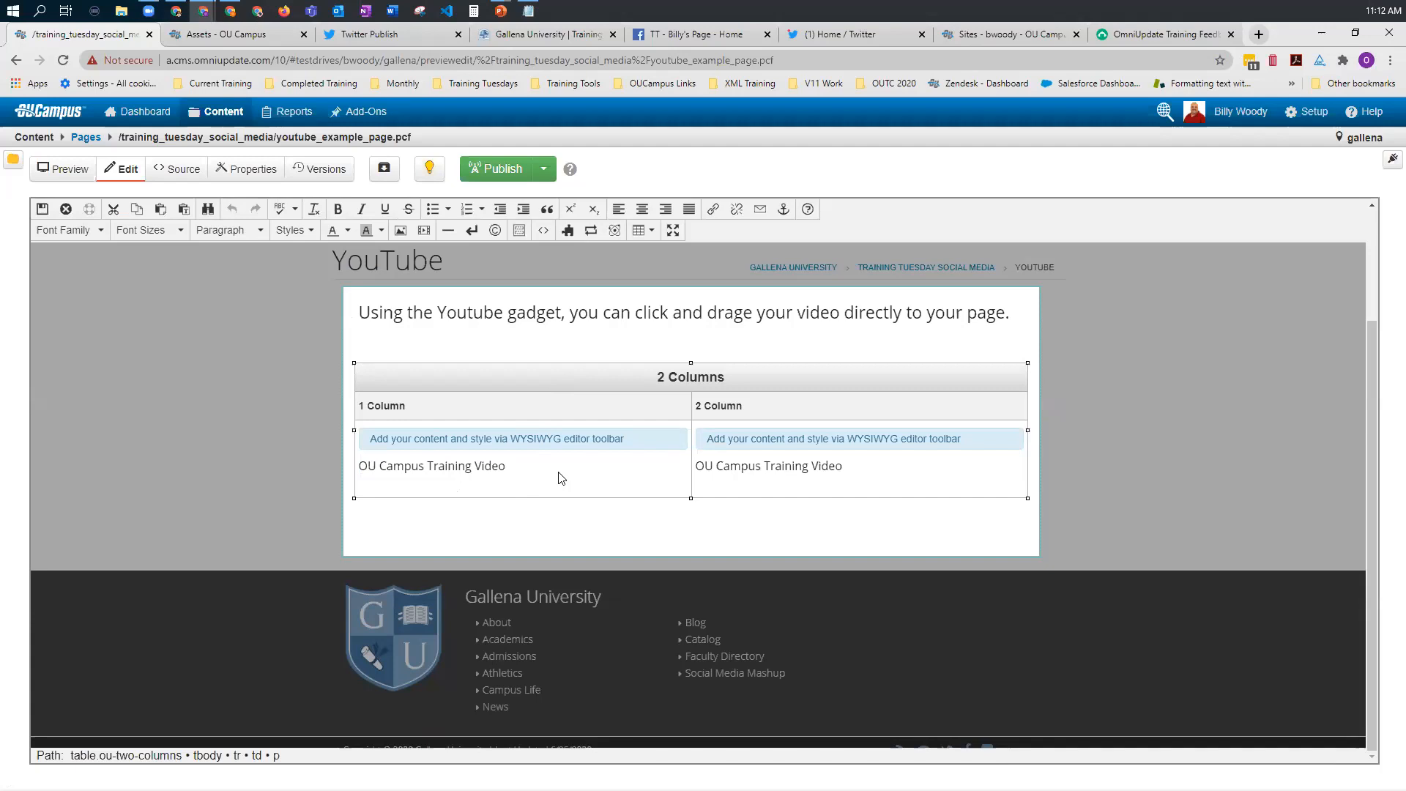
key("Return")
left_click(885, 473)
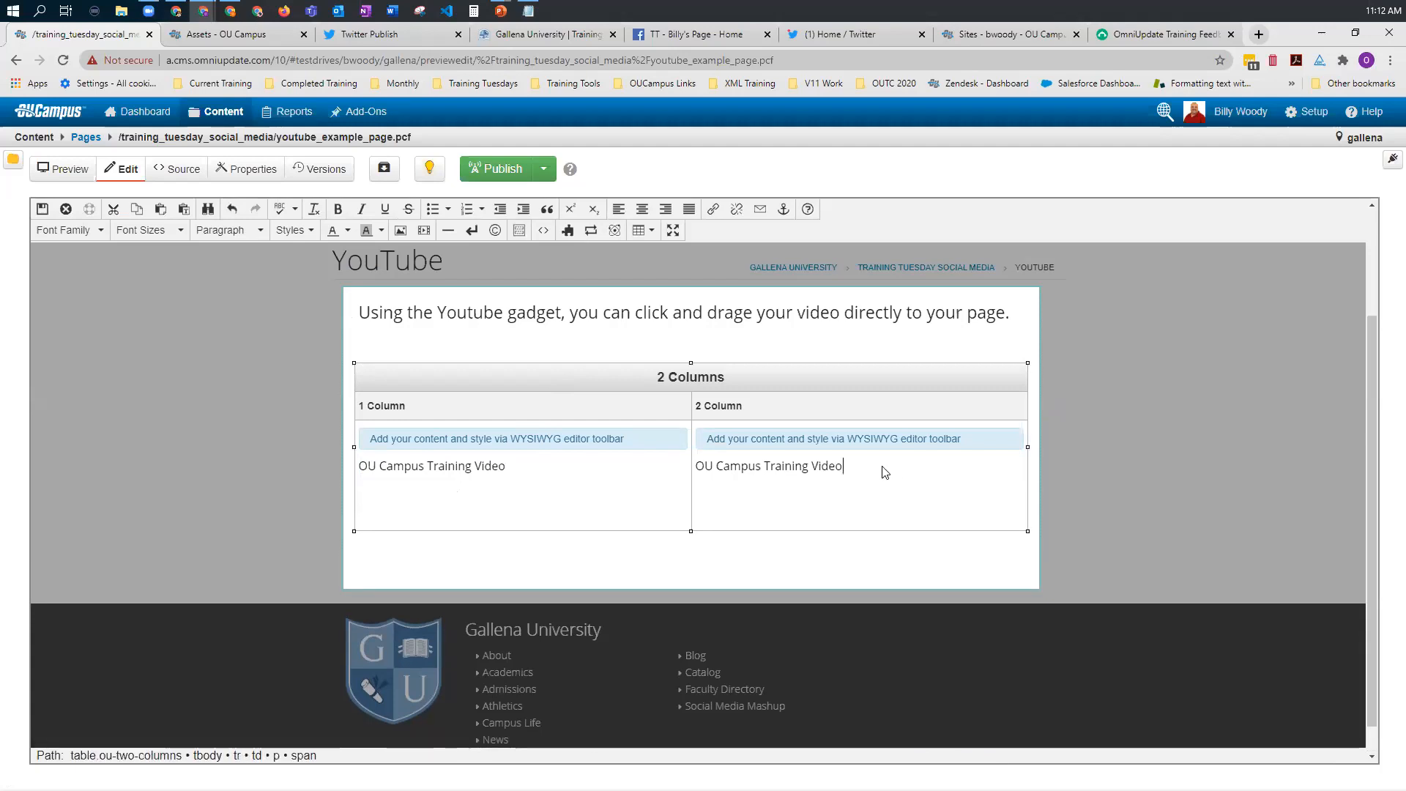
left_click(382, 506)
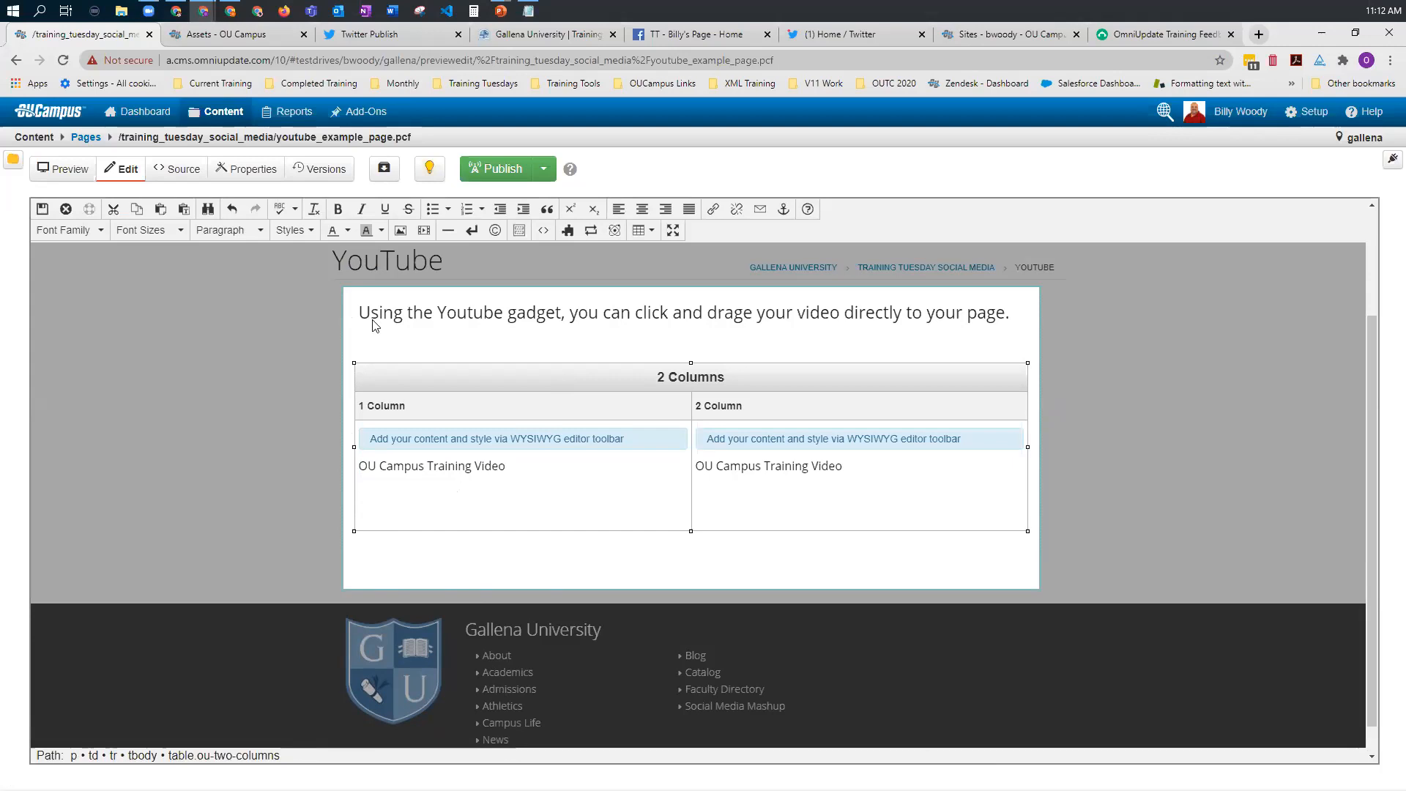
Step: Look at the Insert/Edit Video options without inserting a video, and expand the Gadgets sidebar
left_click(424, 231)
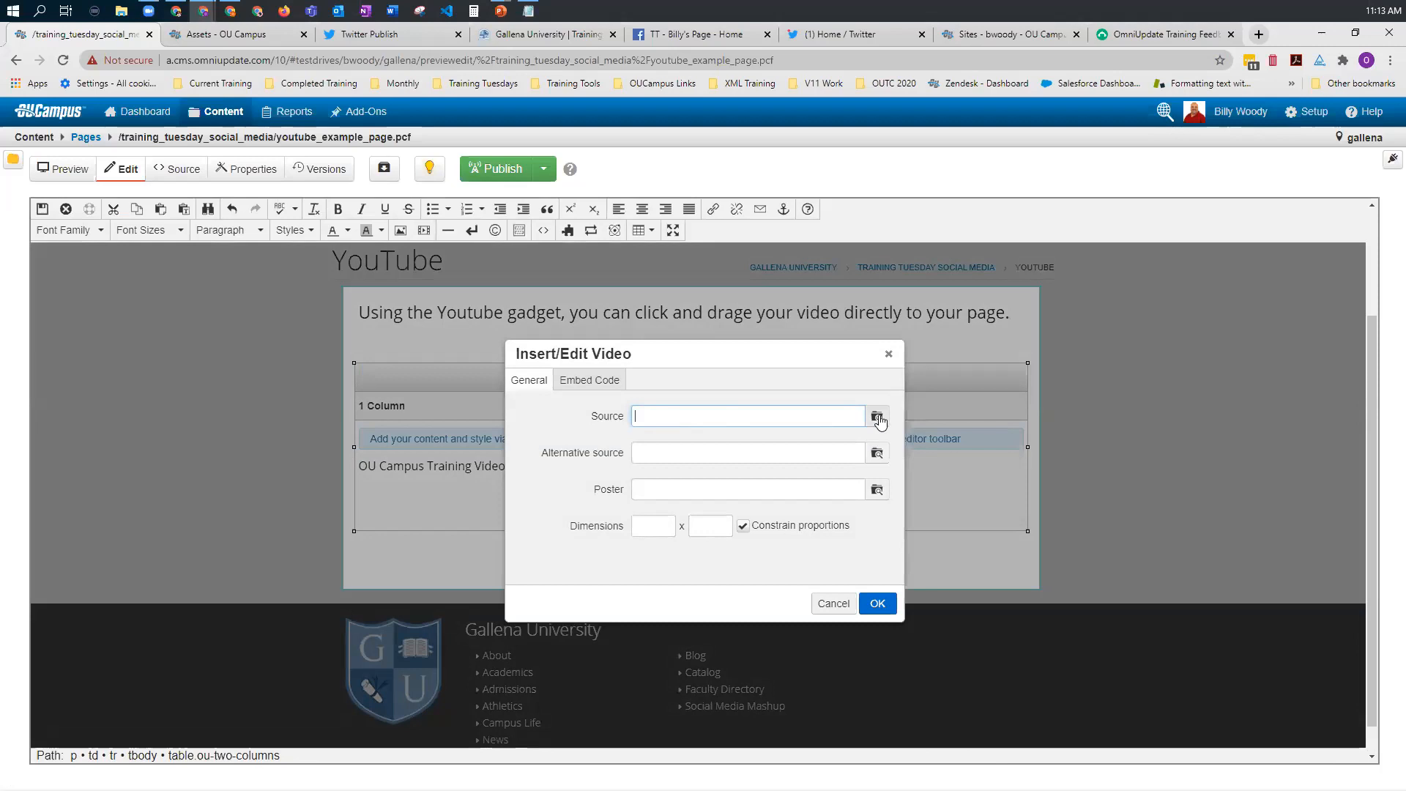
left_click(832, 604)
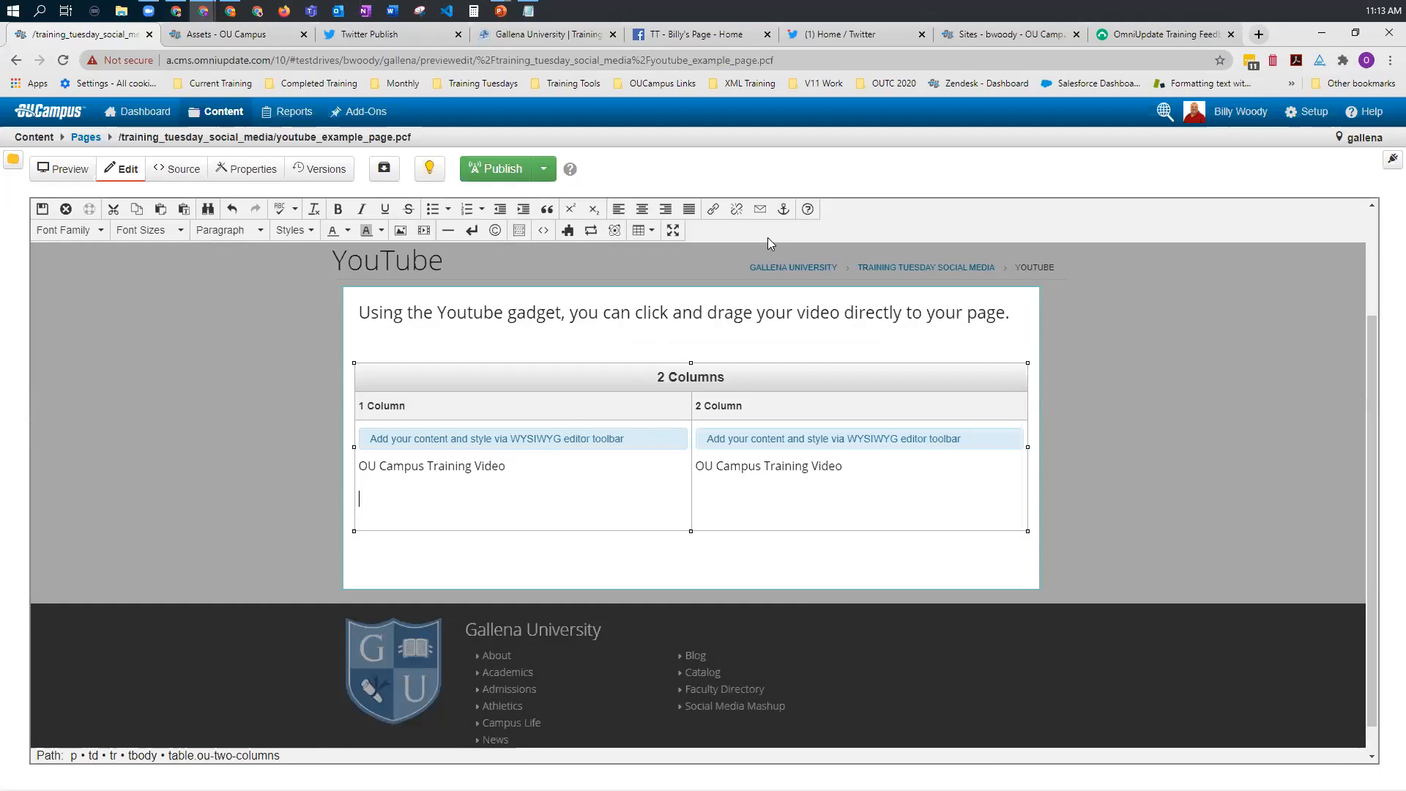
left_click(1389, 161)
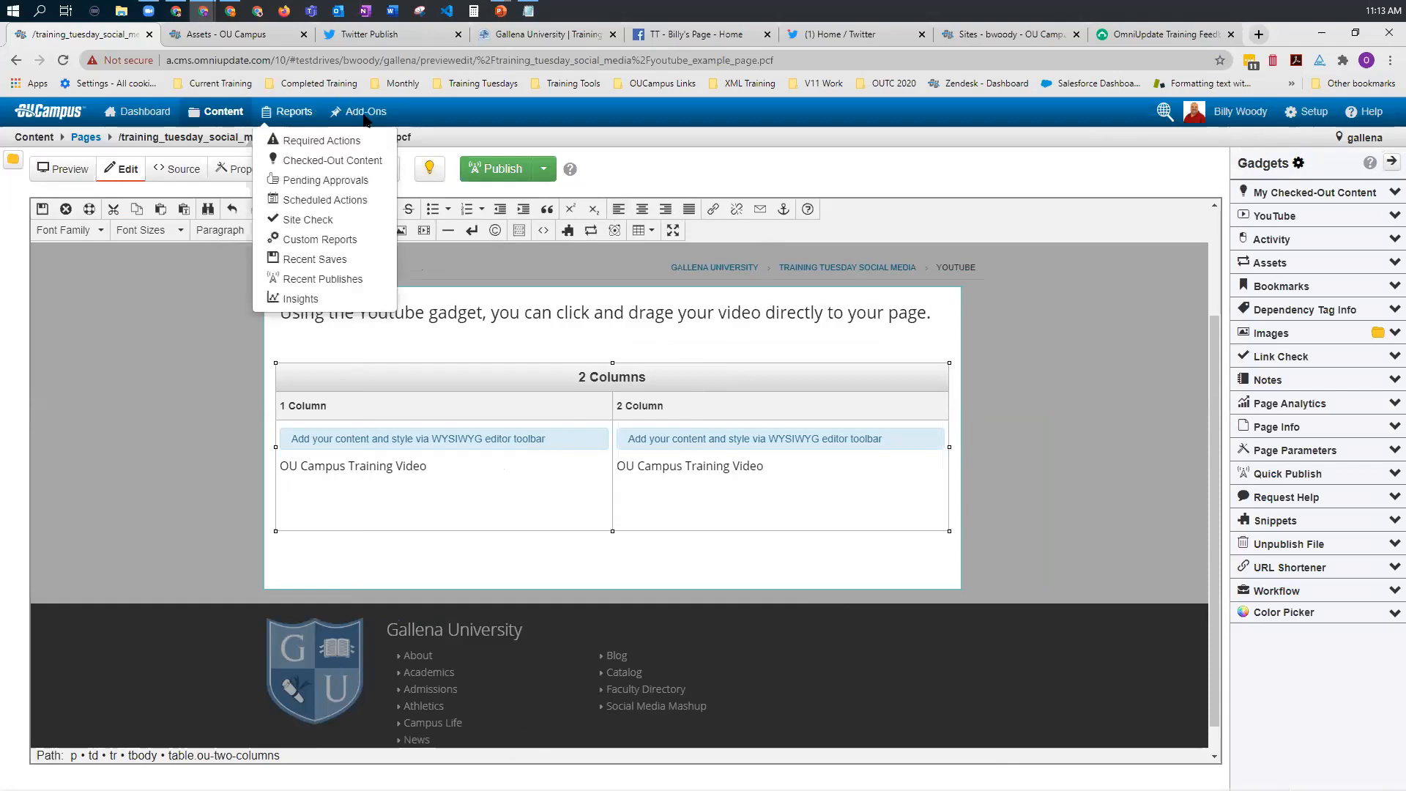
Step: Browse all gadgets in the Marketplace for the YouTube gadget, and return to the YouTube example page
mouse_move(366, 114)
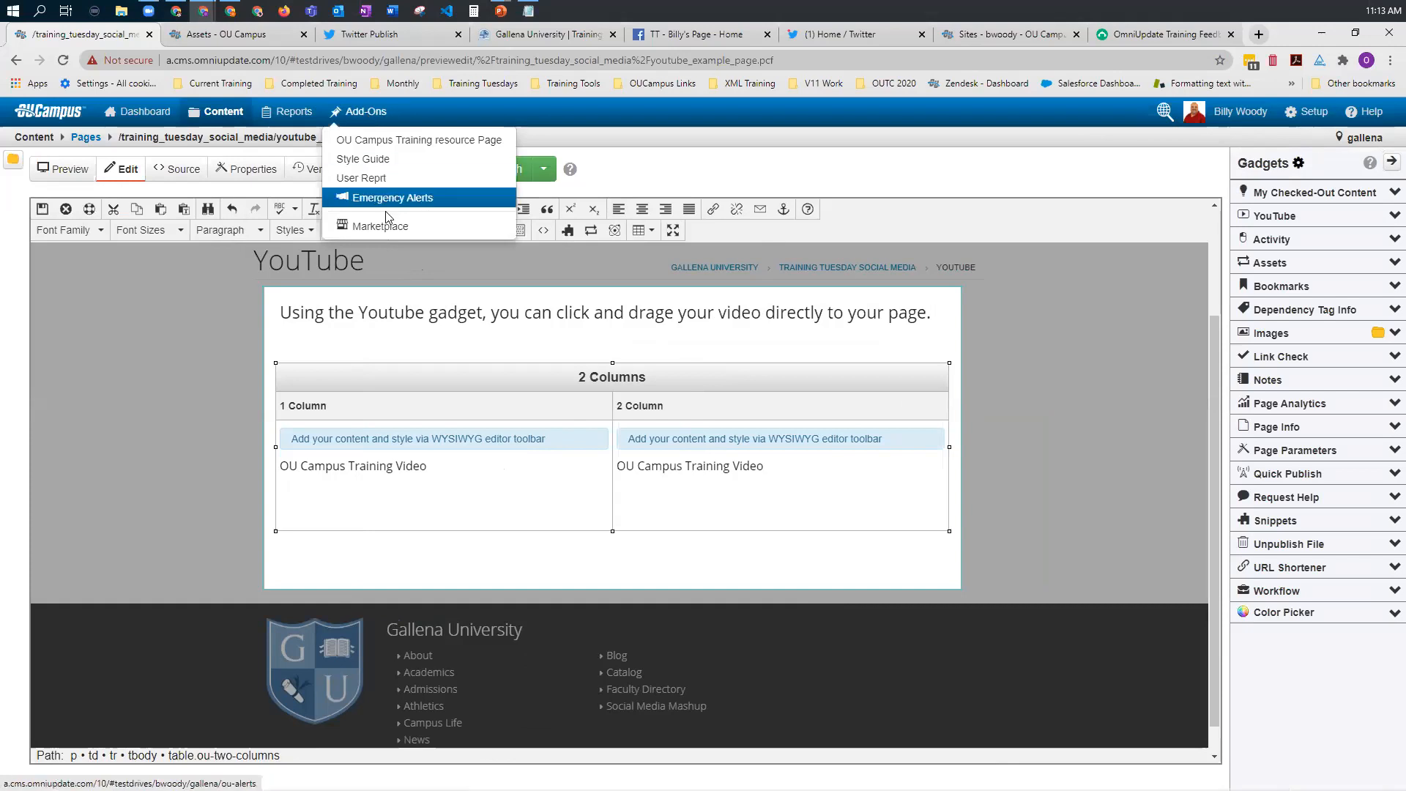
left_click(381, 226)
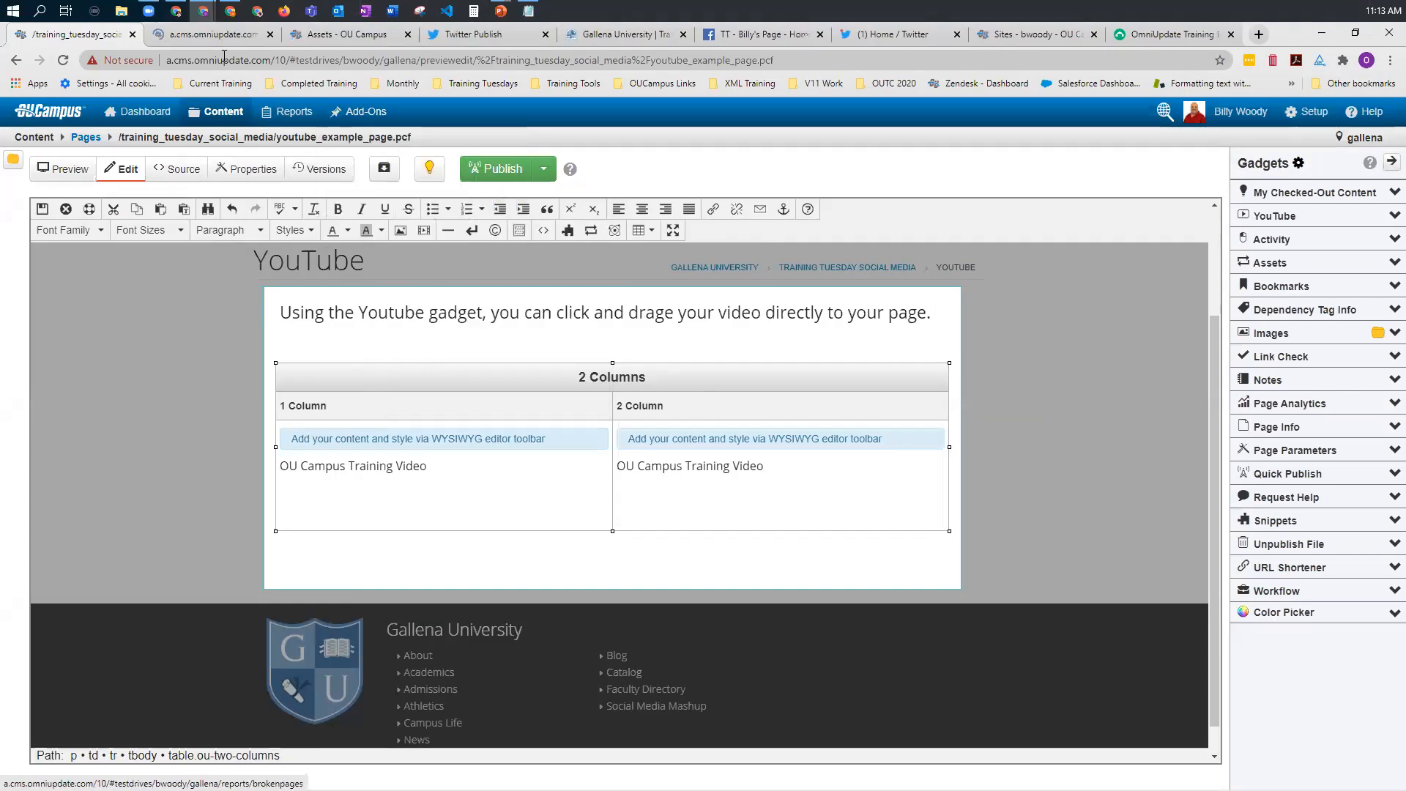
left_click(213, 37)
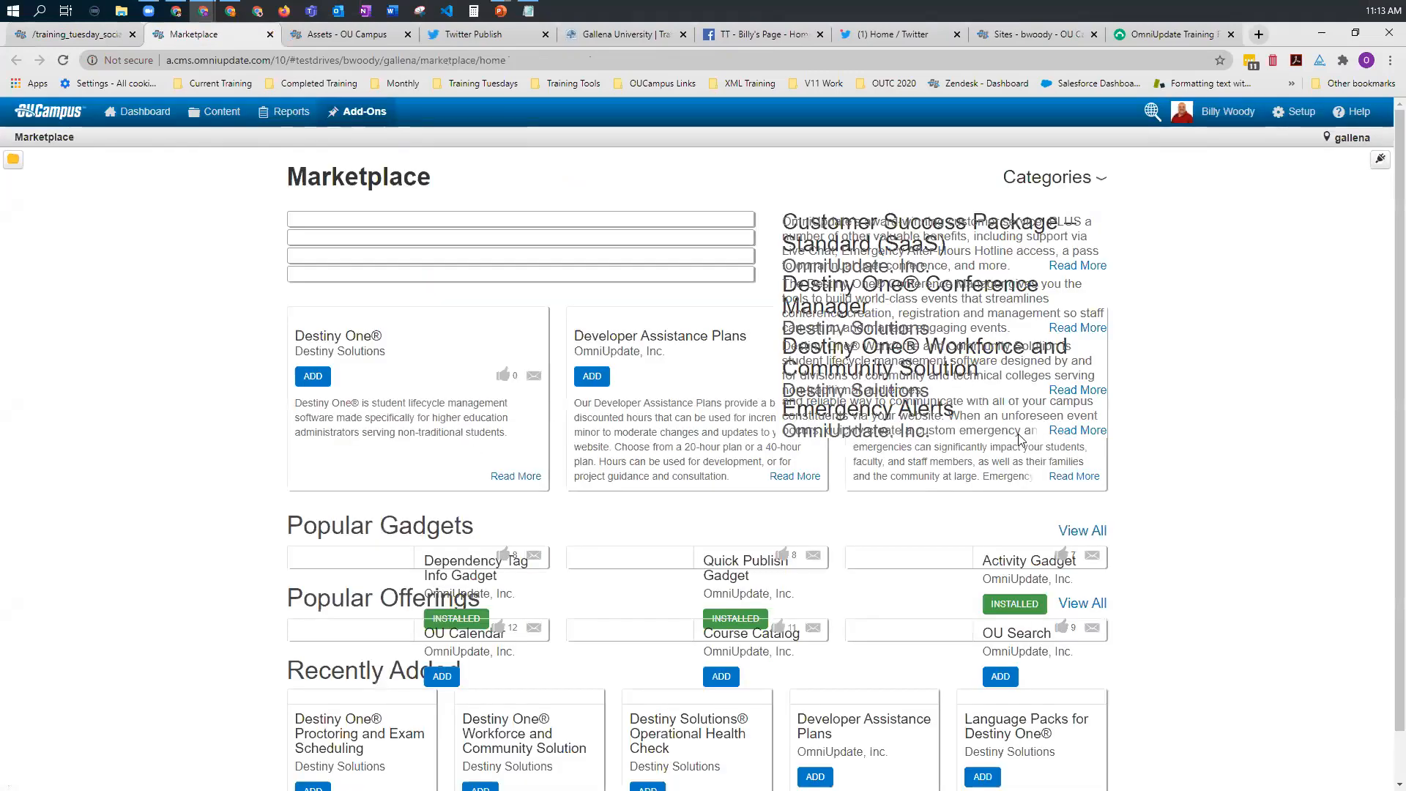
left_click(1073, 449)
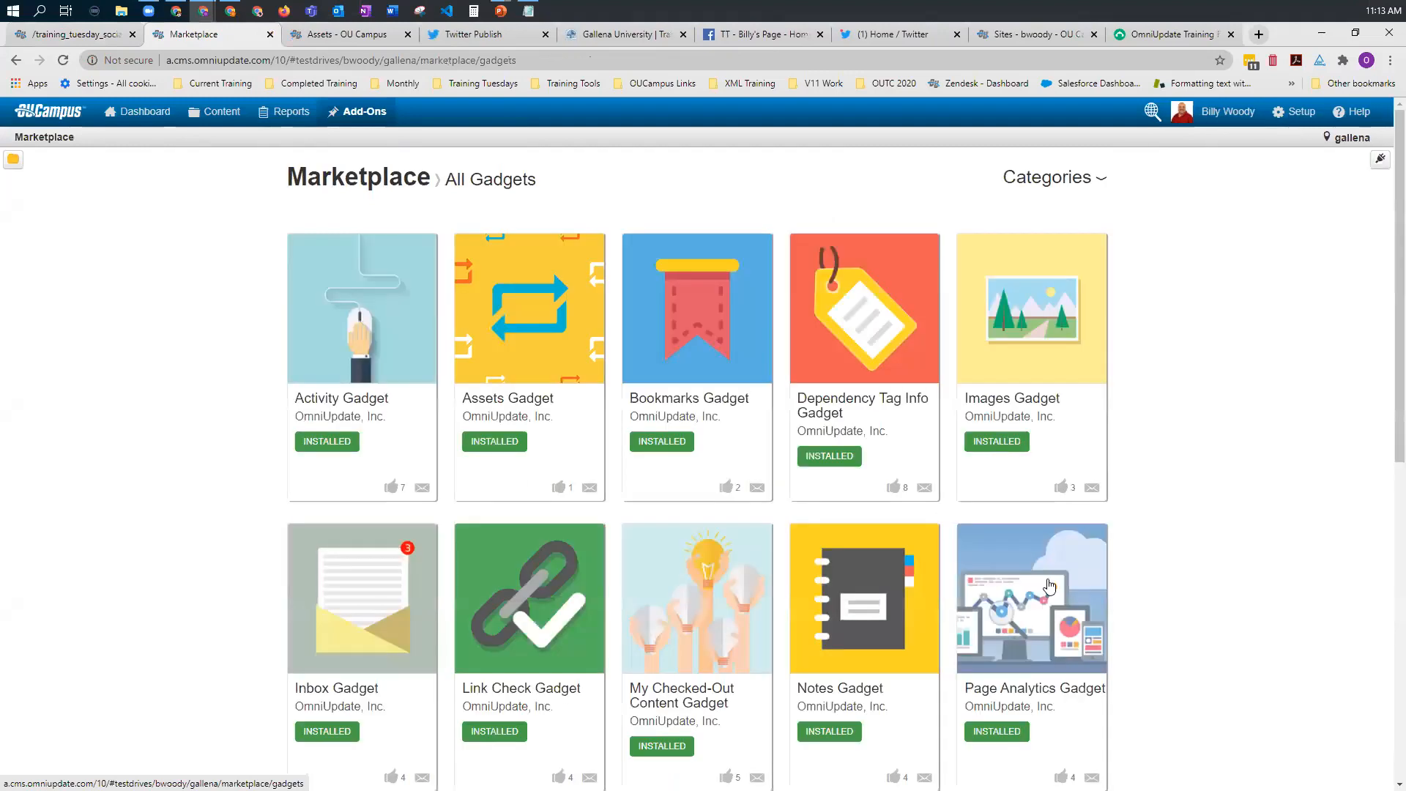
scroll(1049, 586, "down", 2)
scroll(1051, 538, "down", 2)
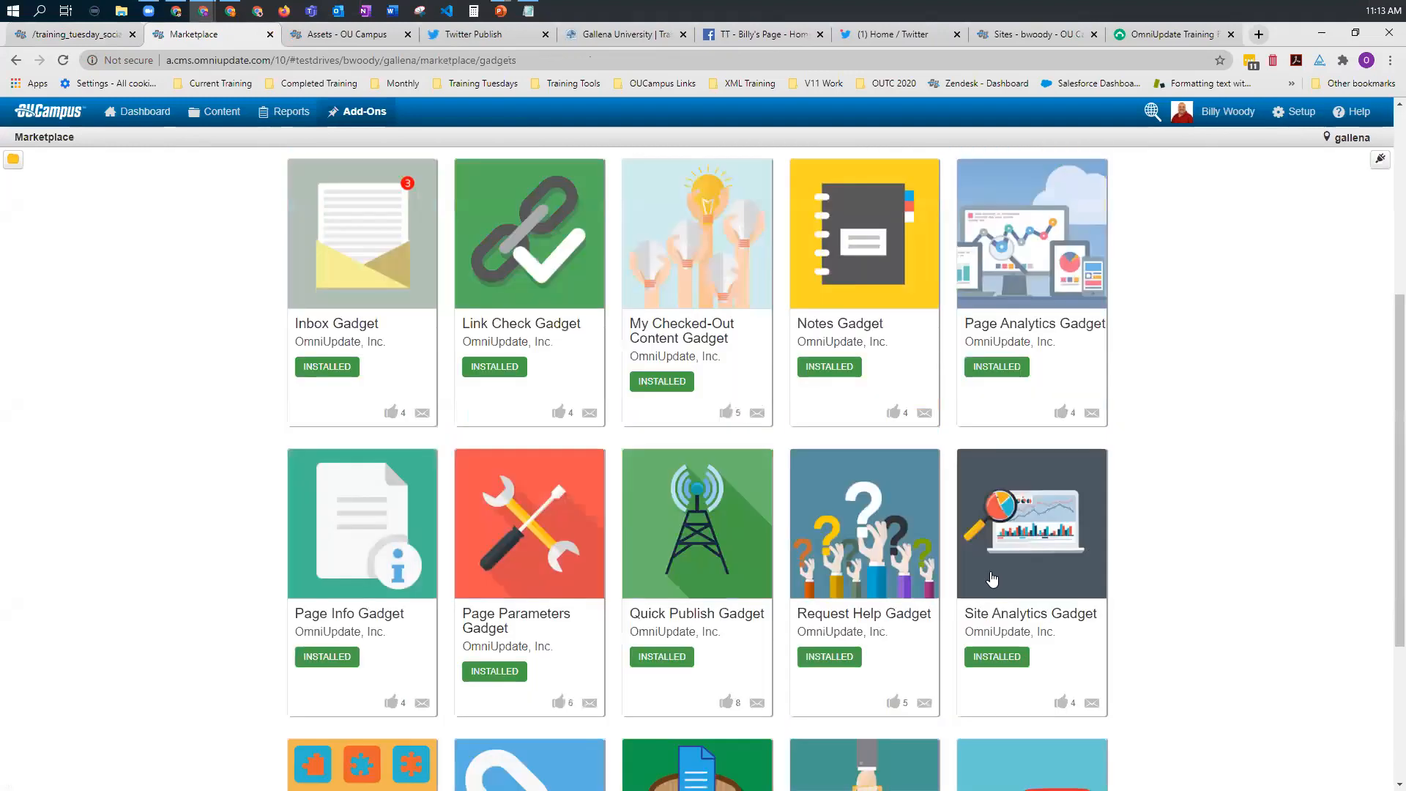
scroll(974, 666, "down", 3)
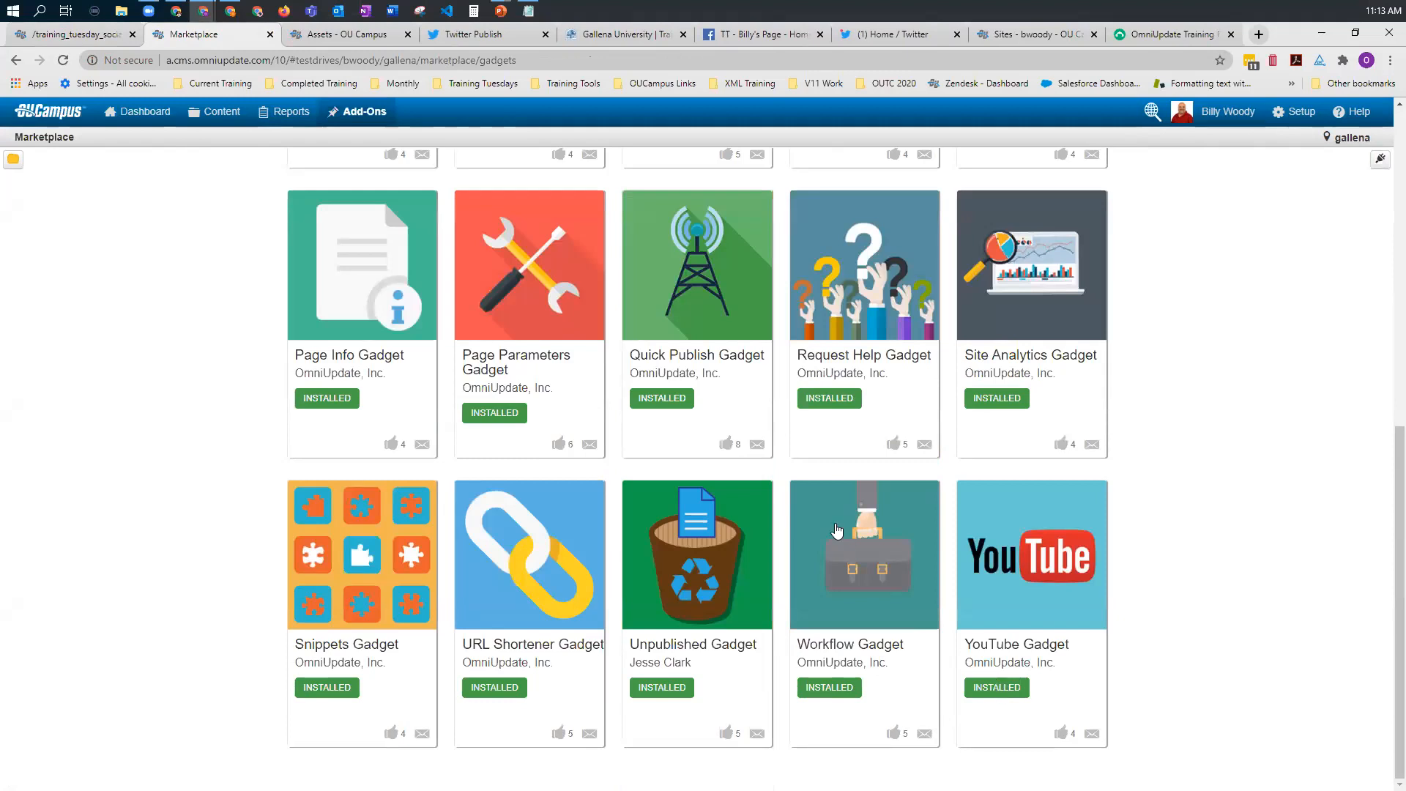
scroll(735, 471, "up", 1)
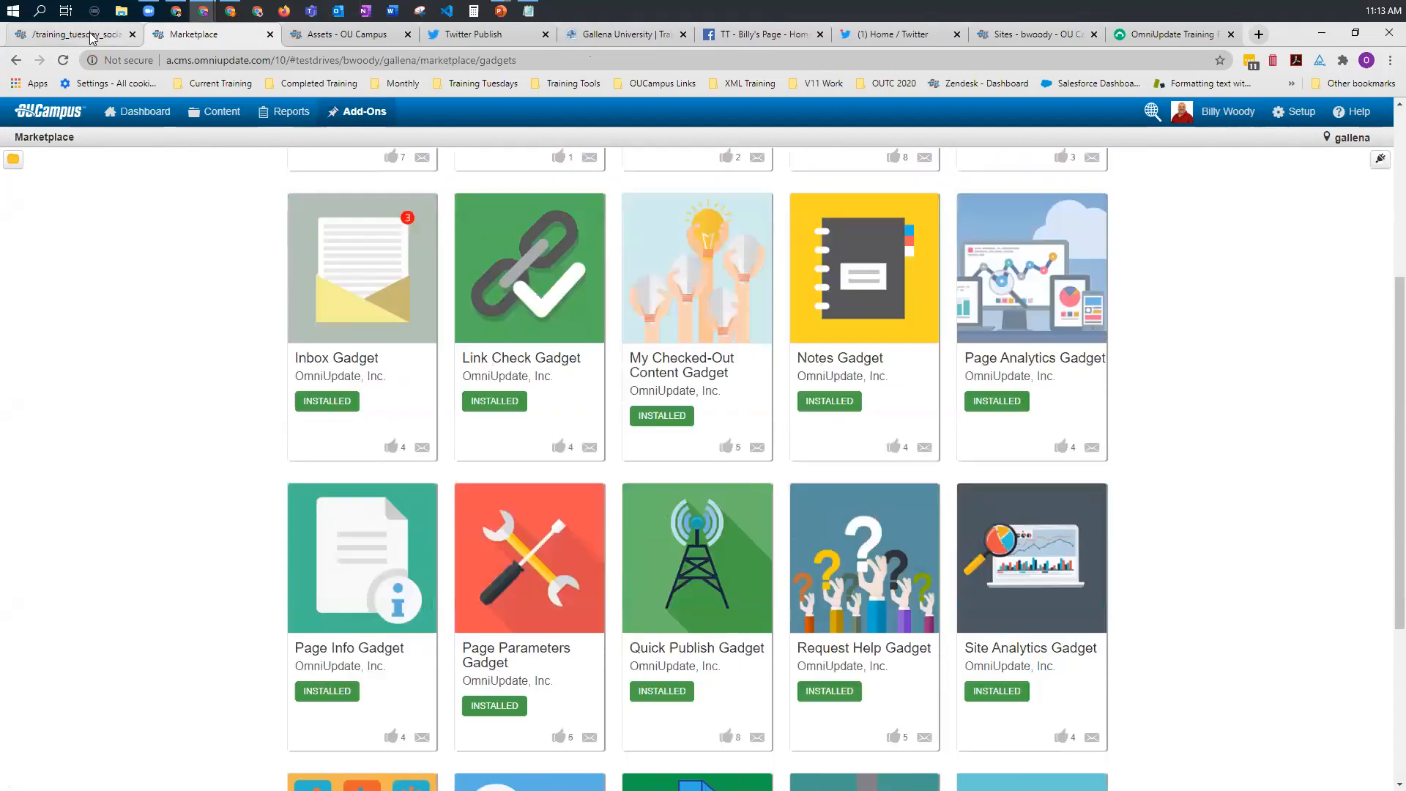
left_click(269, 35)
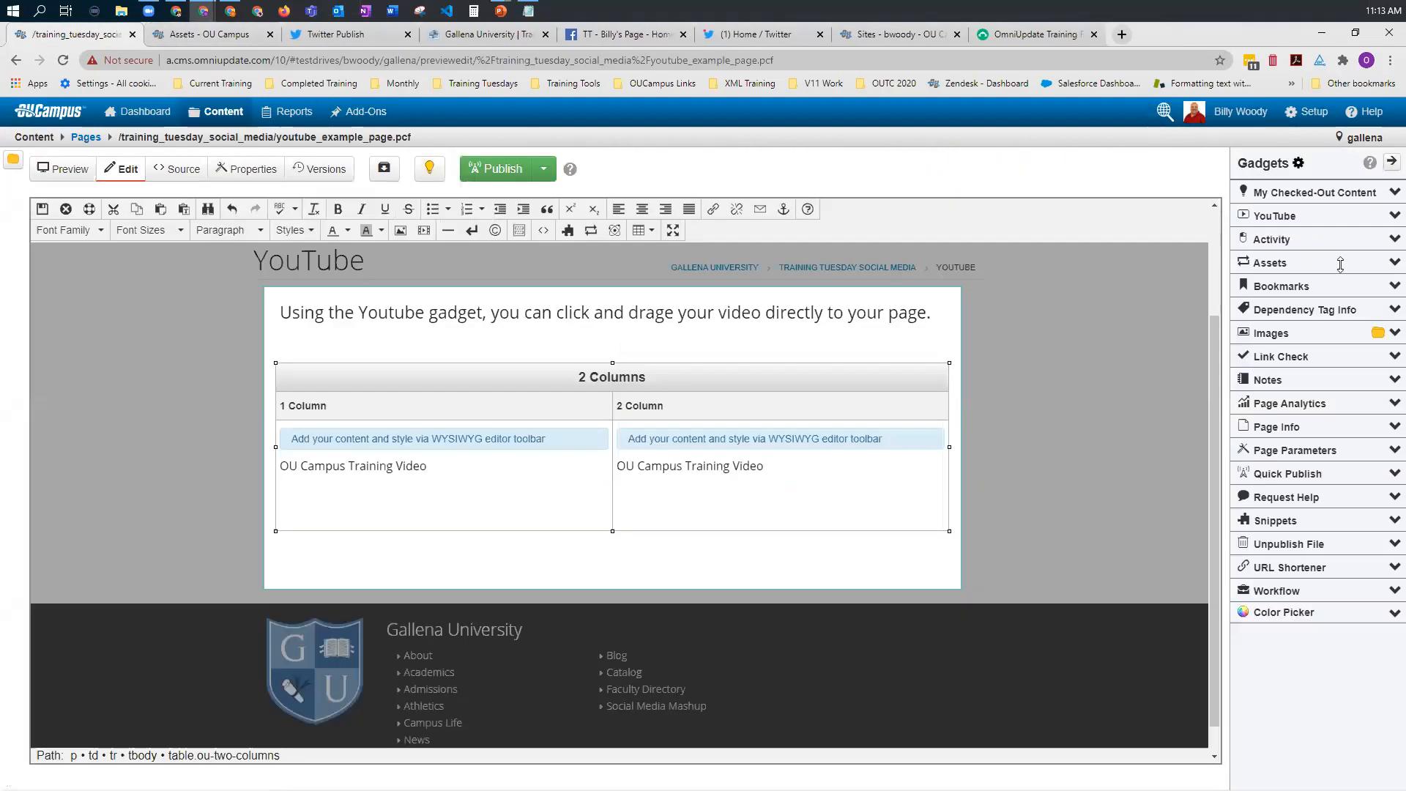
Step: Review whether the YouTube gadget is enabled in the sidebar management settings, leaving without saving
left_click(1301, 165)
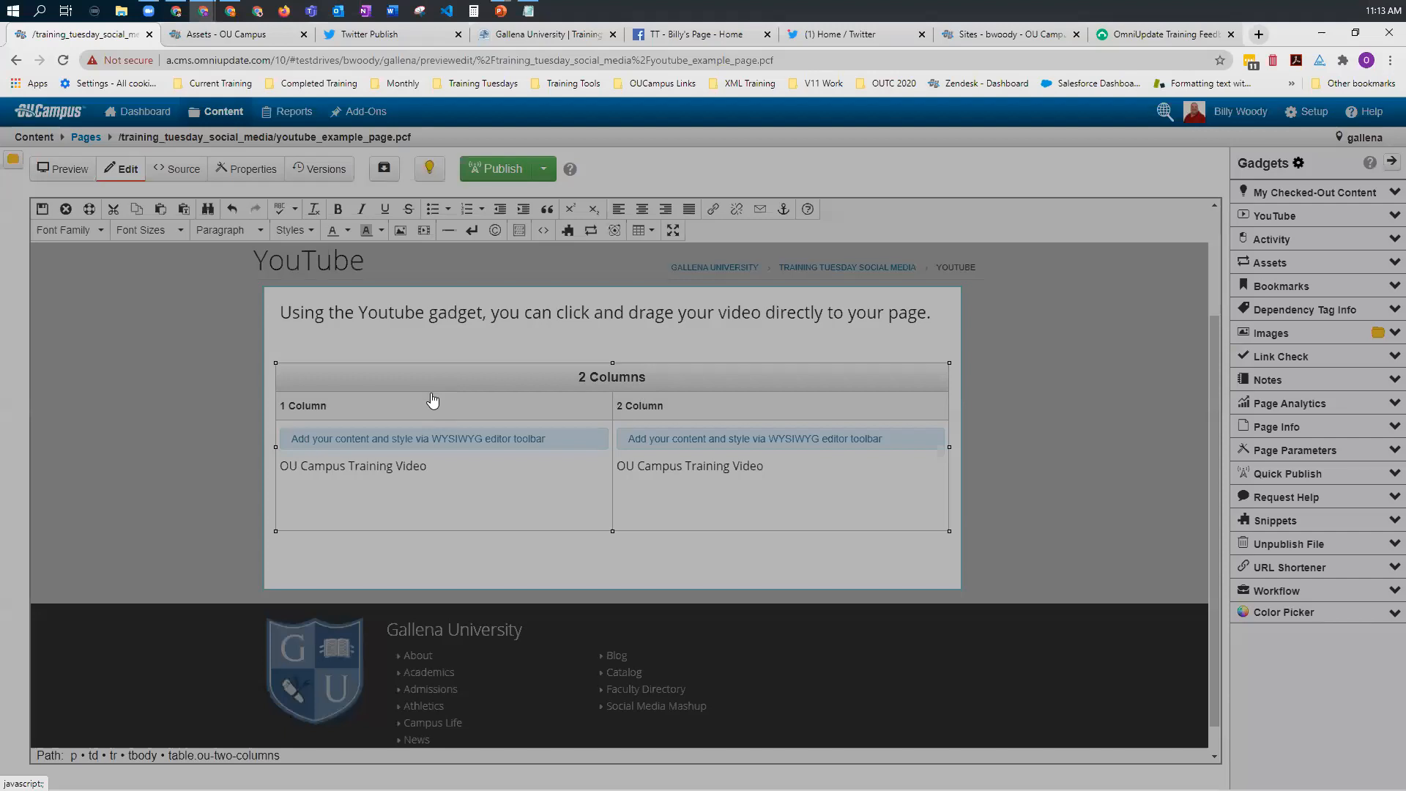
scroll(434, 402, "down", 10)
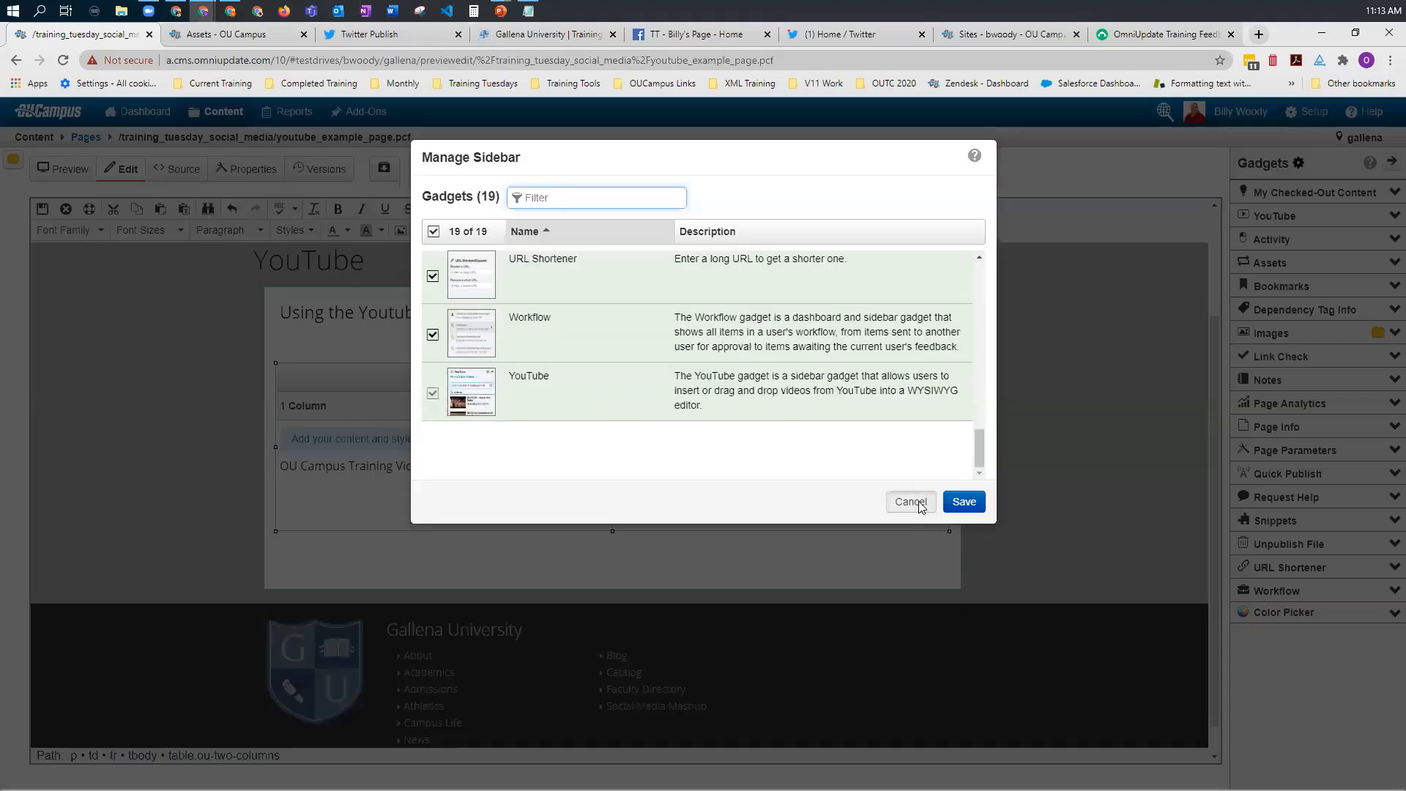
left_click(920, 507)
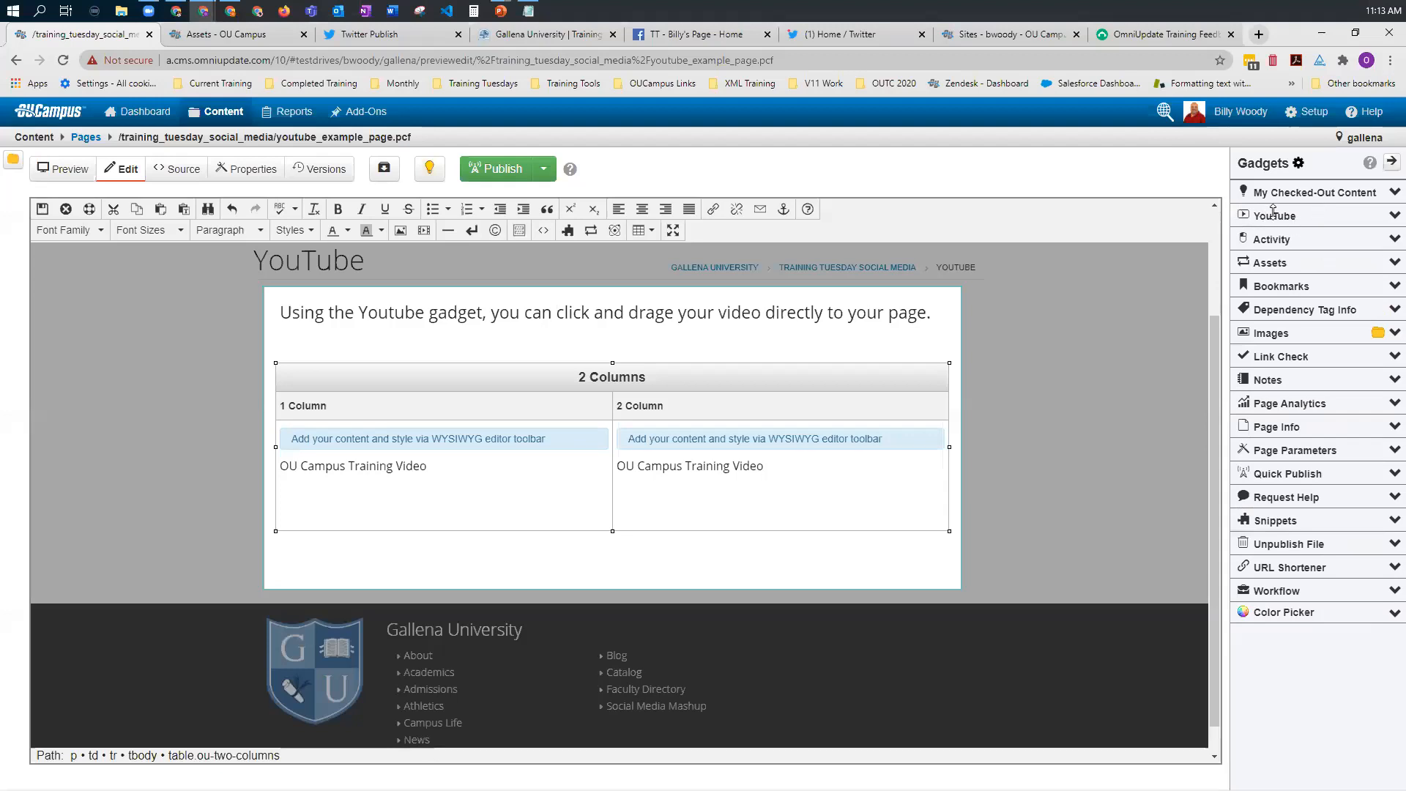
Step: Expand the YouTube gadget and locate the Common XSL Elements and Gadgets Overview videos among the training department's uploads
left_click(1393, 216)
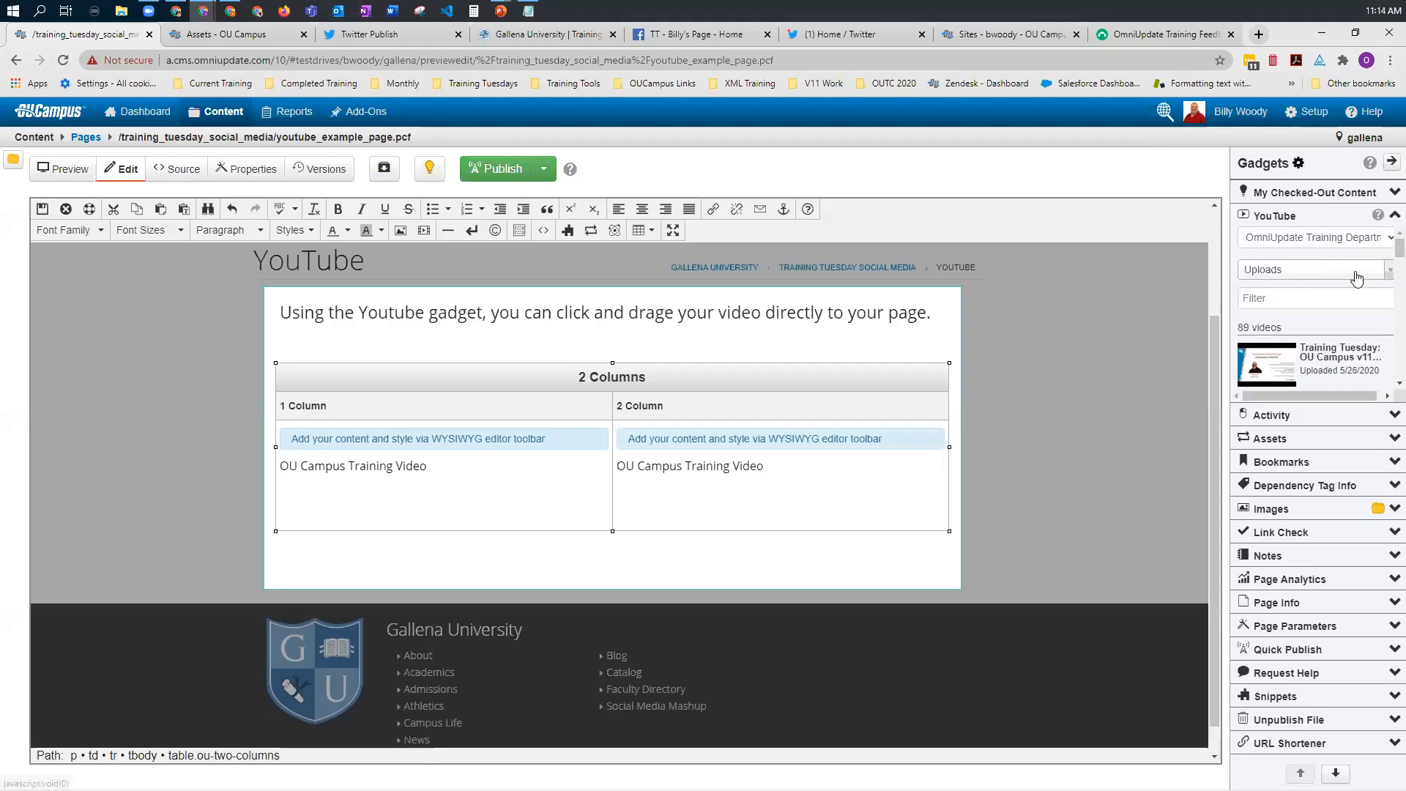
left_click(1385, 272)
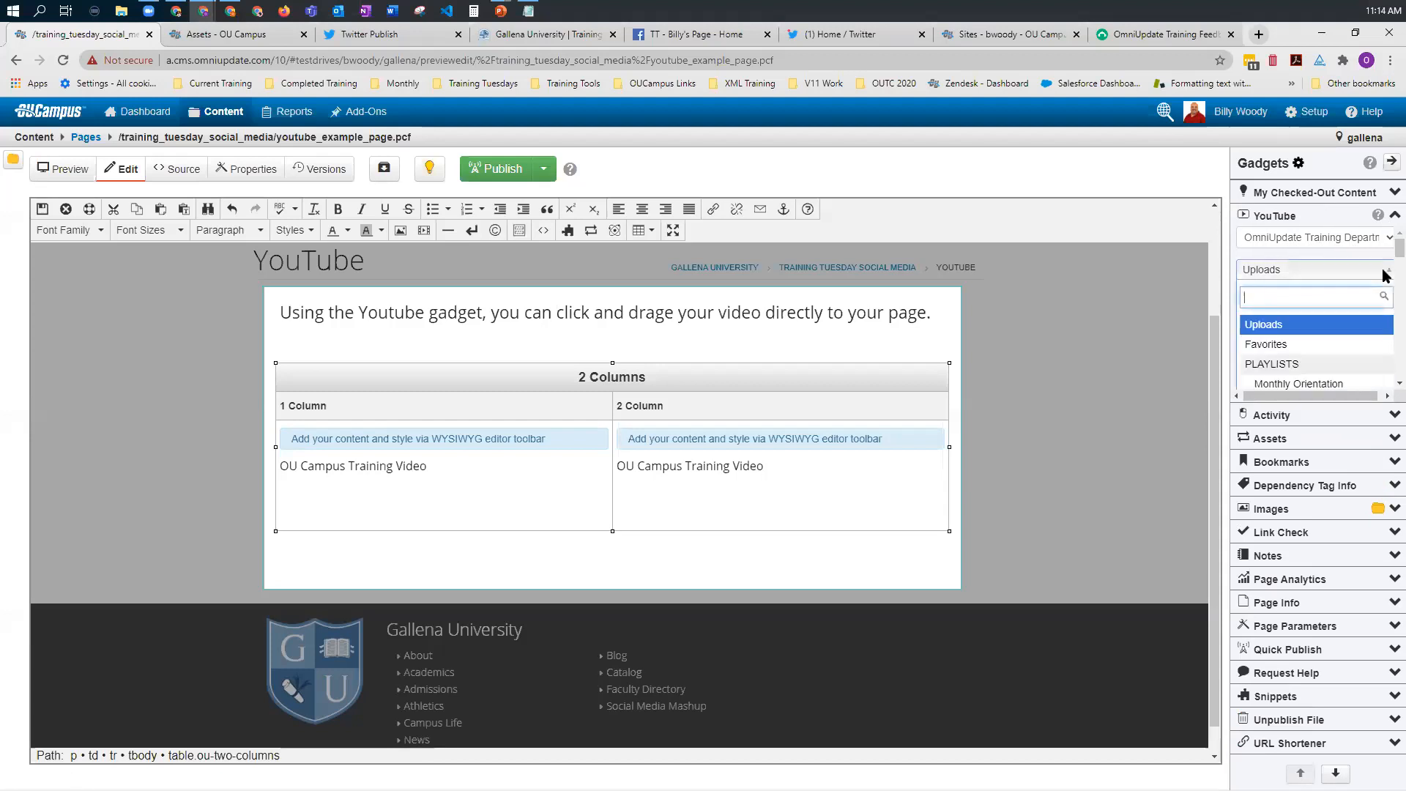
left_click(1359, 264)
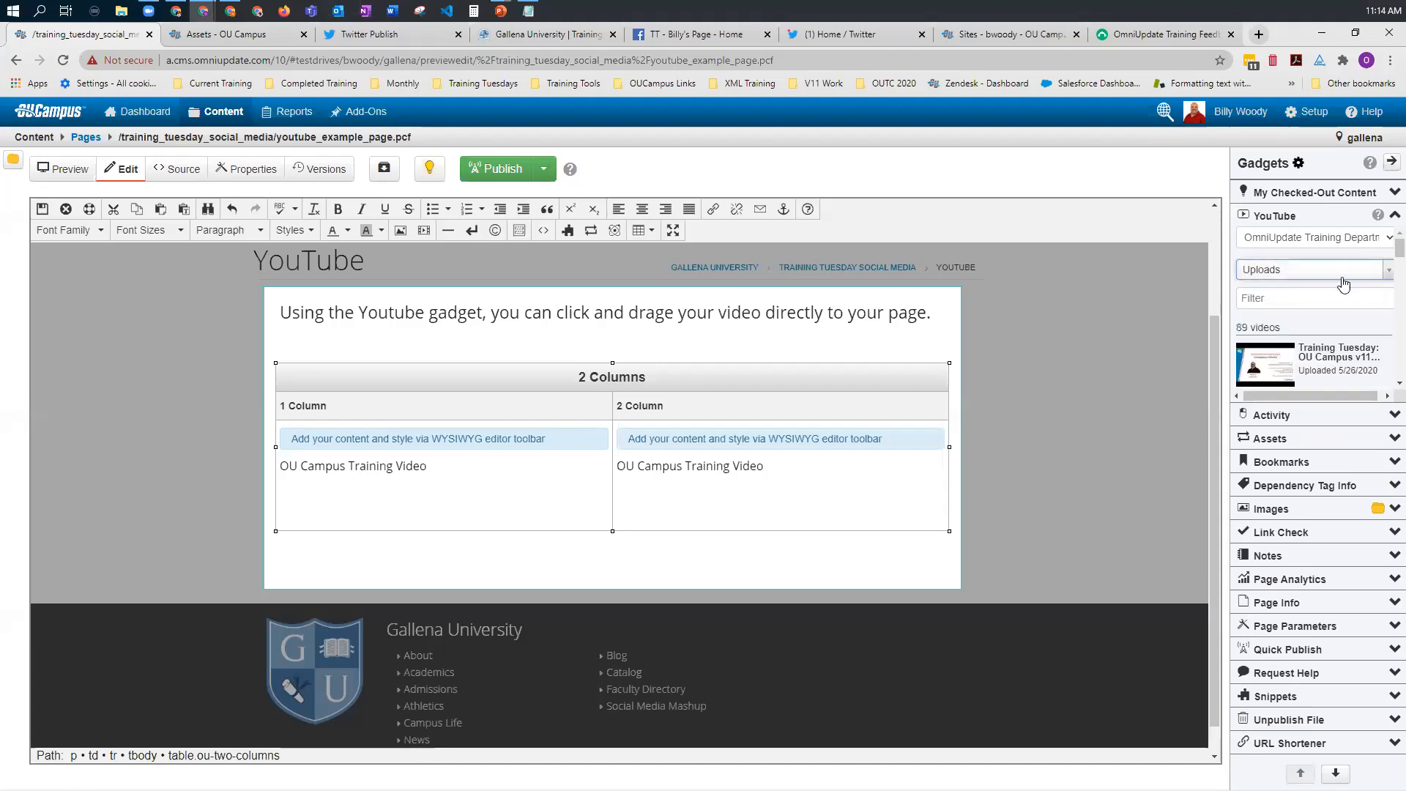
scroll(1299, 359, "down", 3)
left_click_drag(1333, 415, 1336, 548)
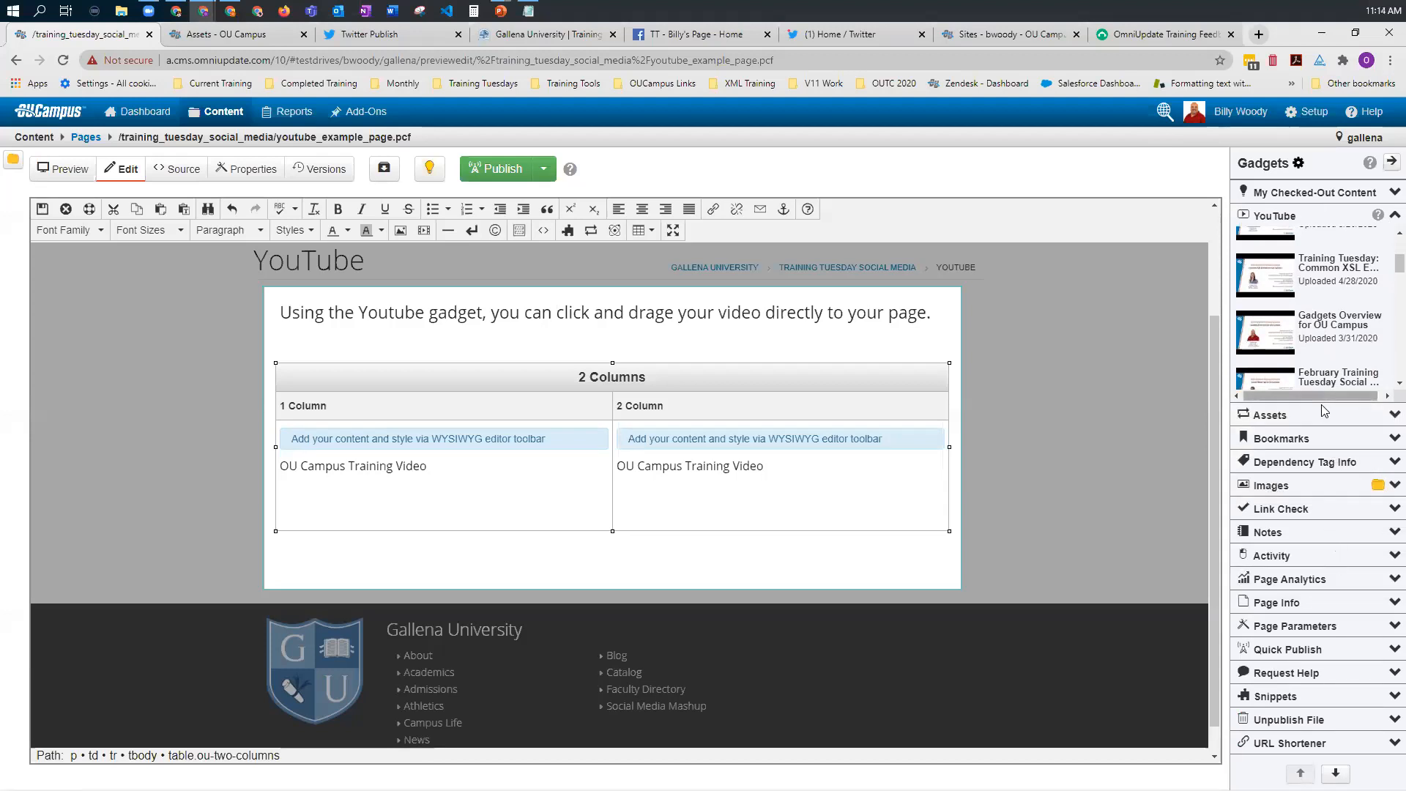
left_click_drag(1320, 407, 1326, 463)
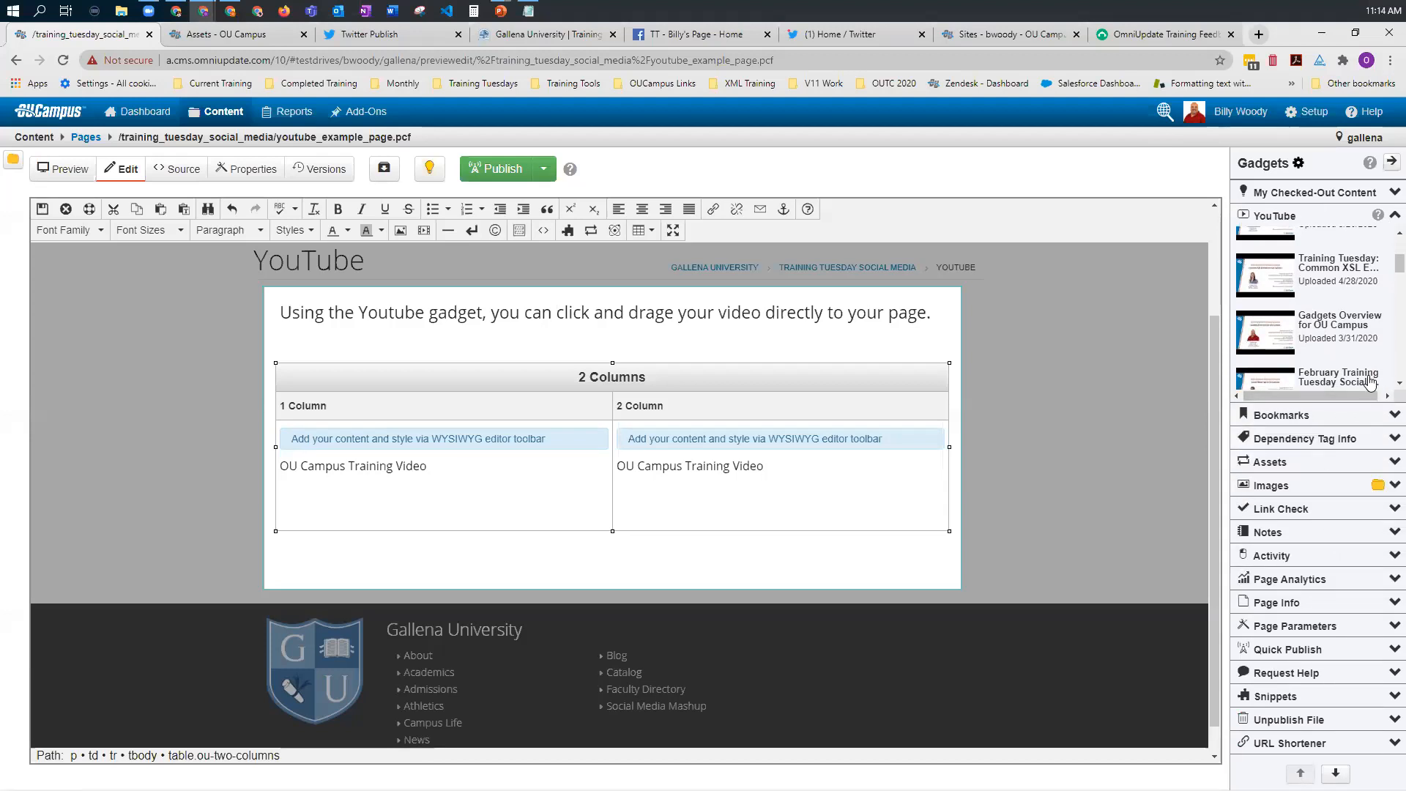
scroll(1293, 285, "down", 2)
scroll(1294, 284, "up", 2)
Step: Insert the Training Tuesday Common XSL Elements video in the first column and the Gadgets Overview for OU Campus video in the second
left_click_drag(1278, 282, 439, 516)
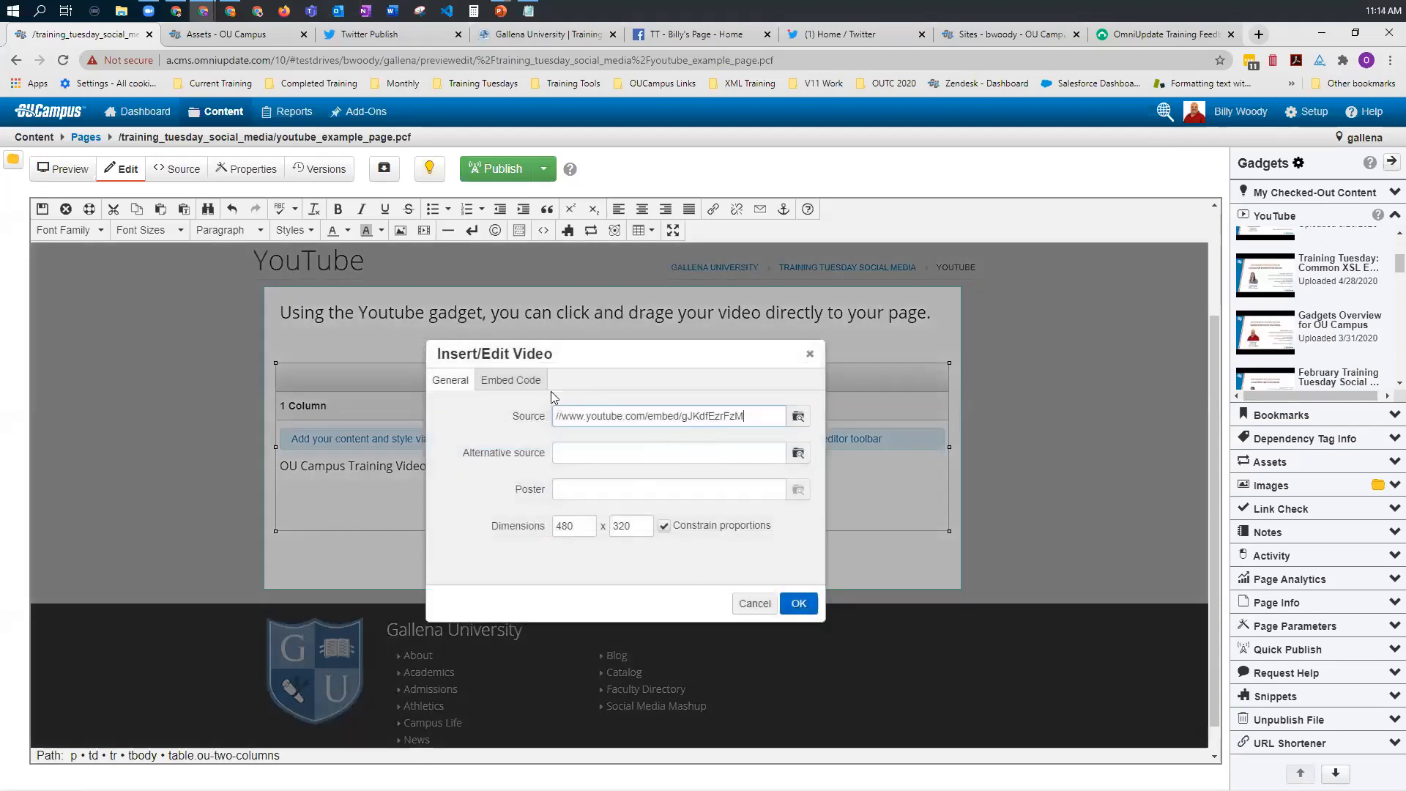
left_click(798, 604)
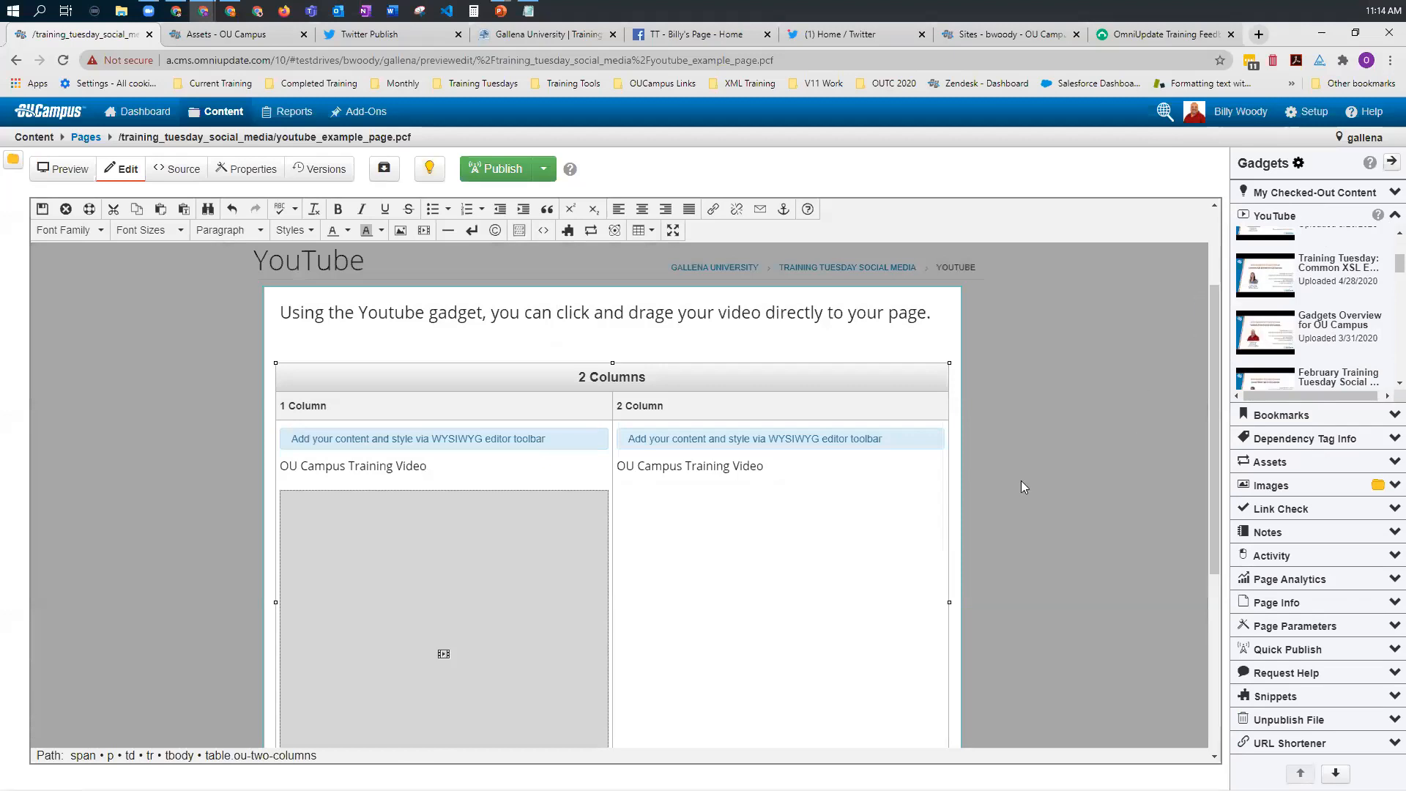
left_click_drag(1264, 334, 792, 602)
left_click(794, 603)
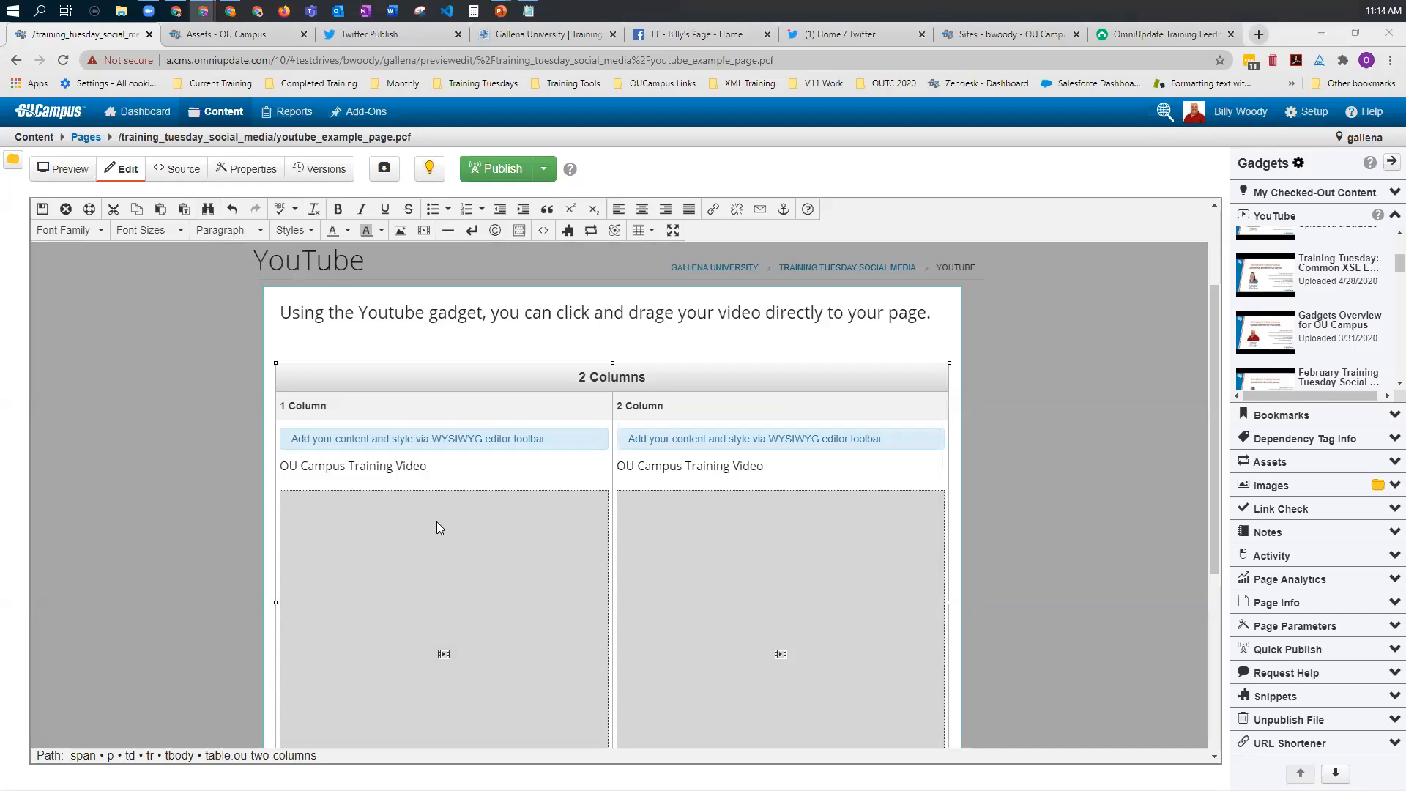
Step: Save the YouTube example page and check both embedded videos under the OU Campus Training Video headings
scroll(622, 438, "down", 2)
scroll(622, 440, "down", 1)
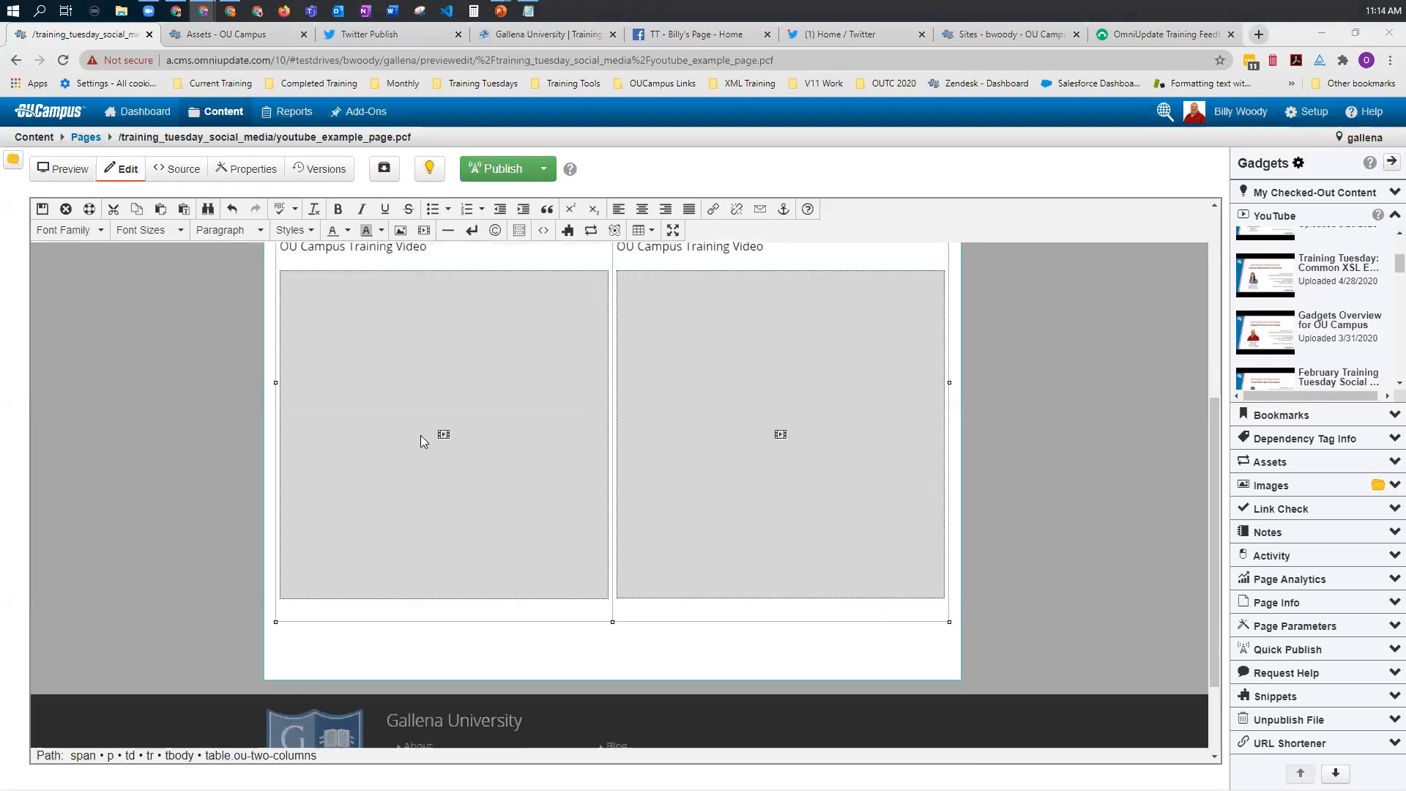
left_click(41, 210)
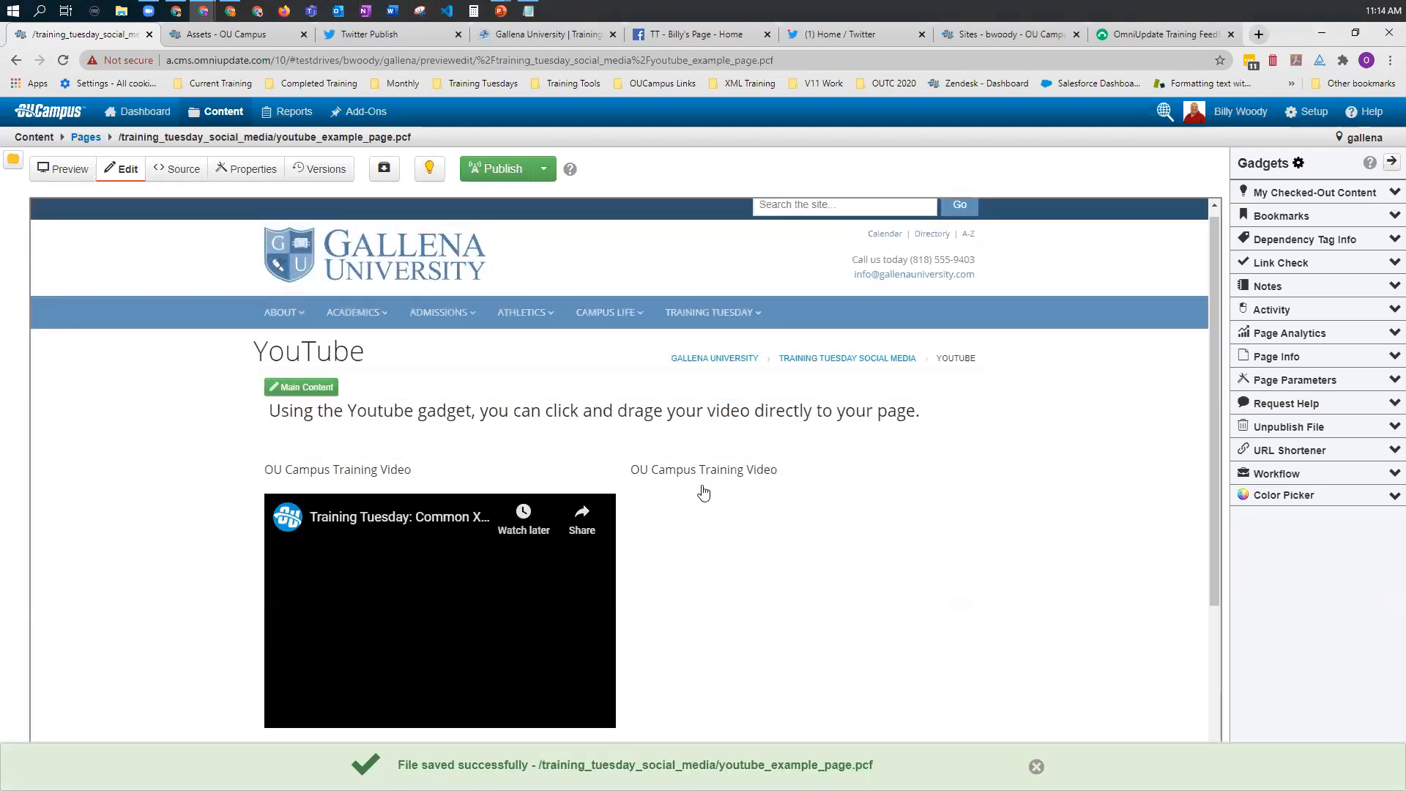
scroll(732, 484, "down", 2)
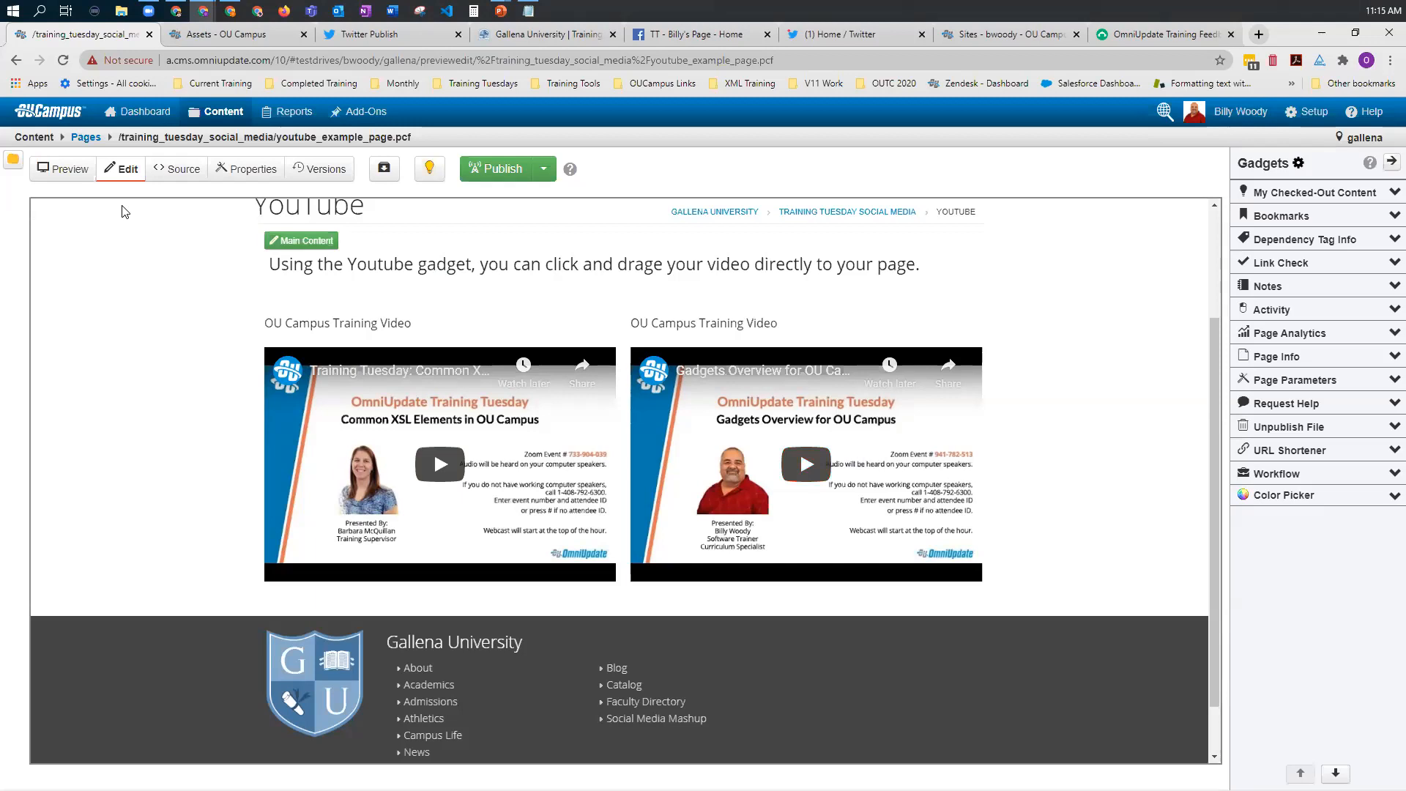
mouse_move(204, 10)
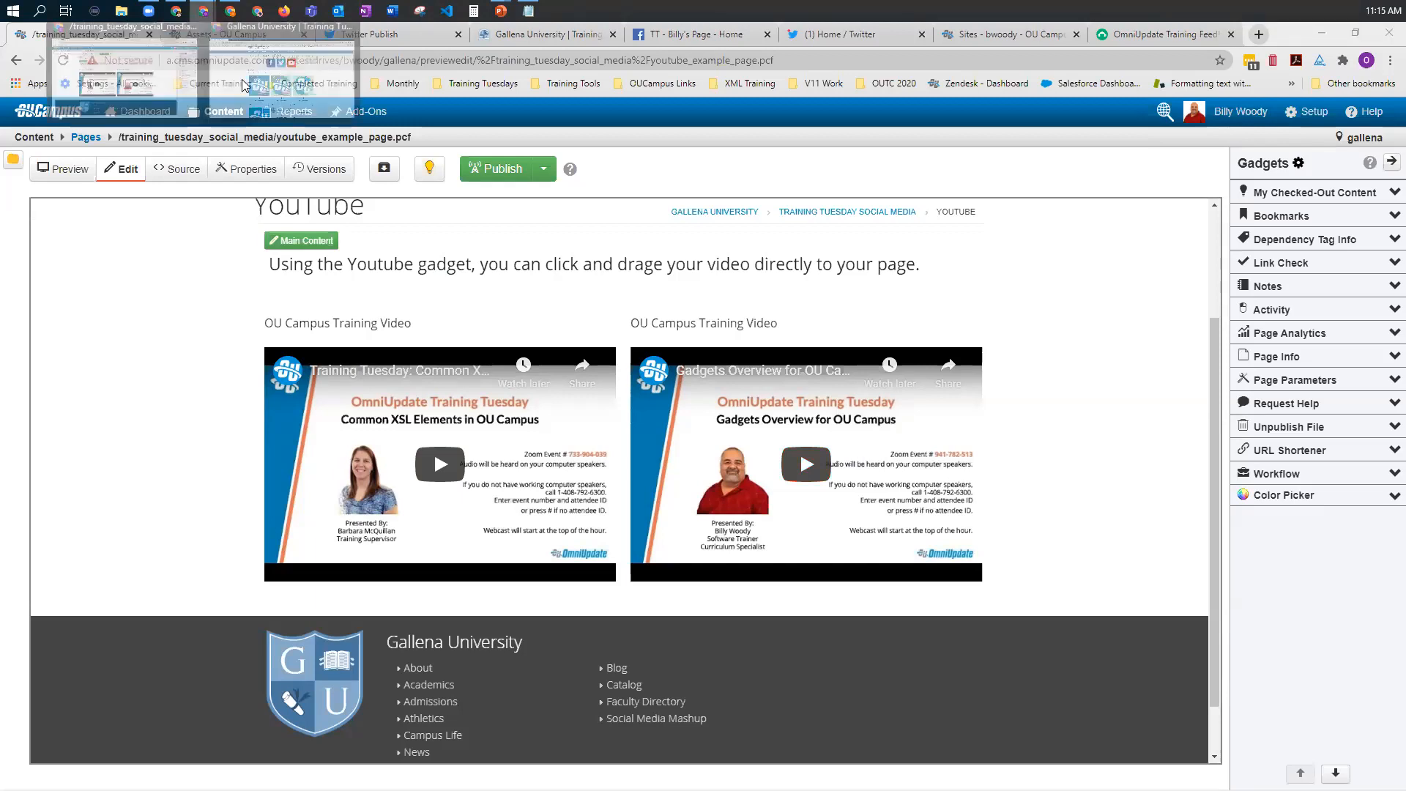
left_click(255, 116)
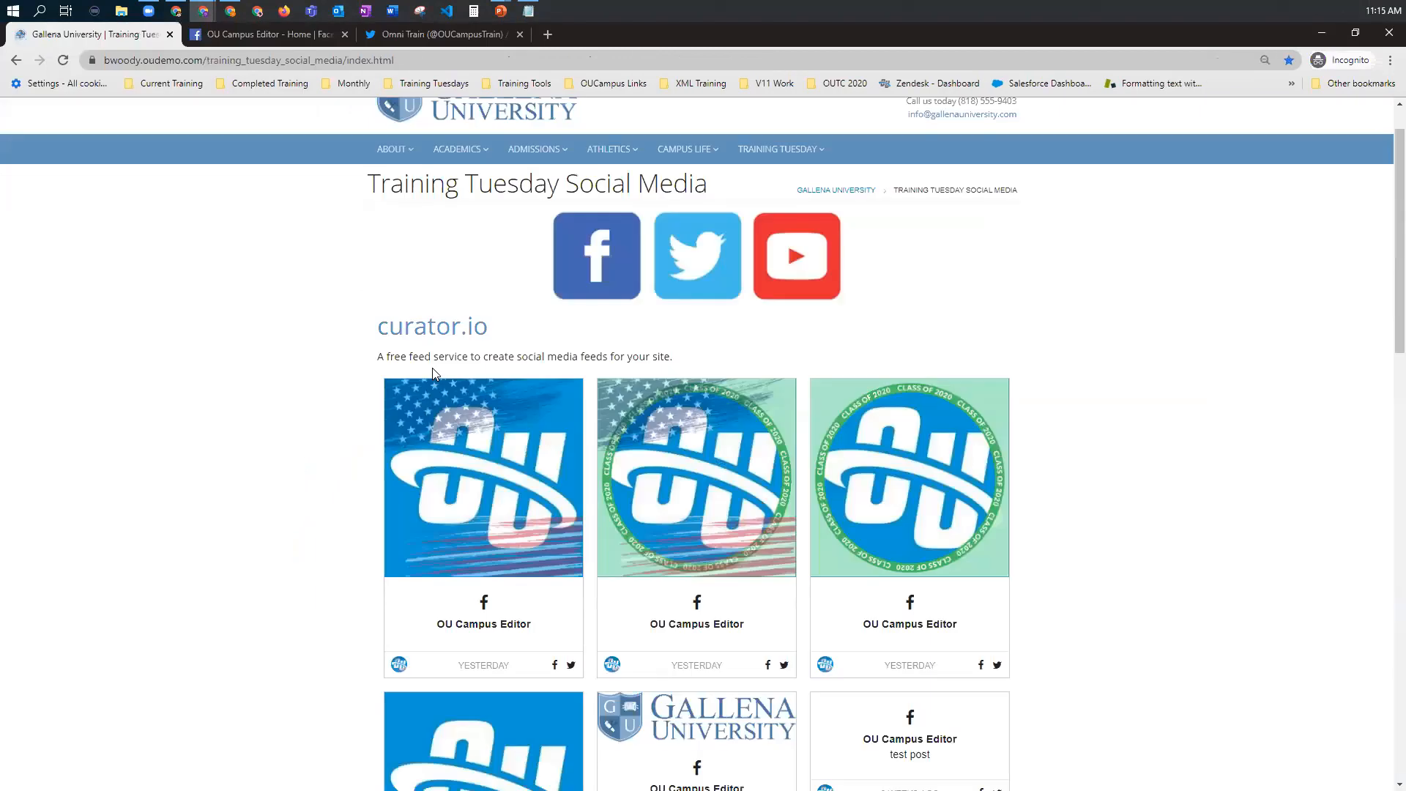
scroll(517, 403, "down", 15)
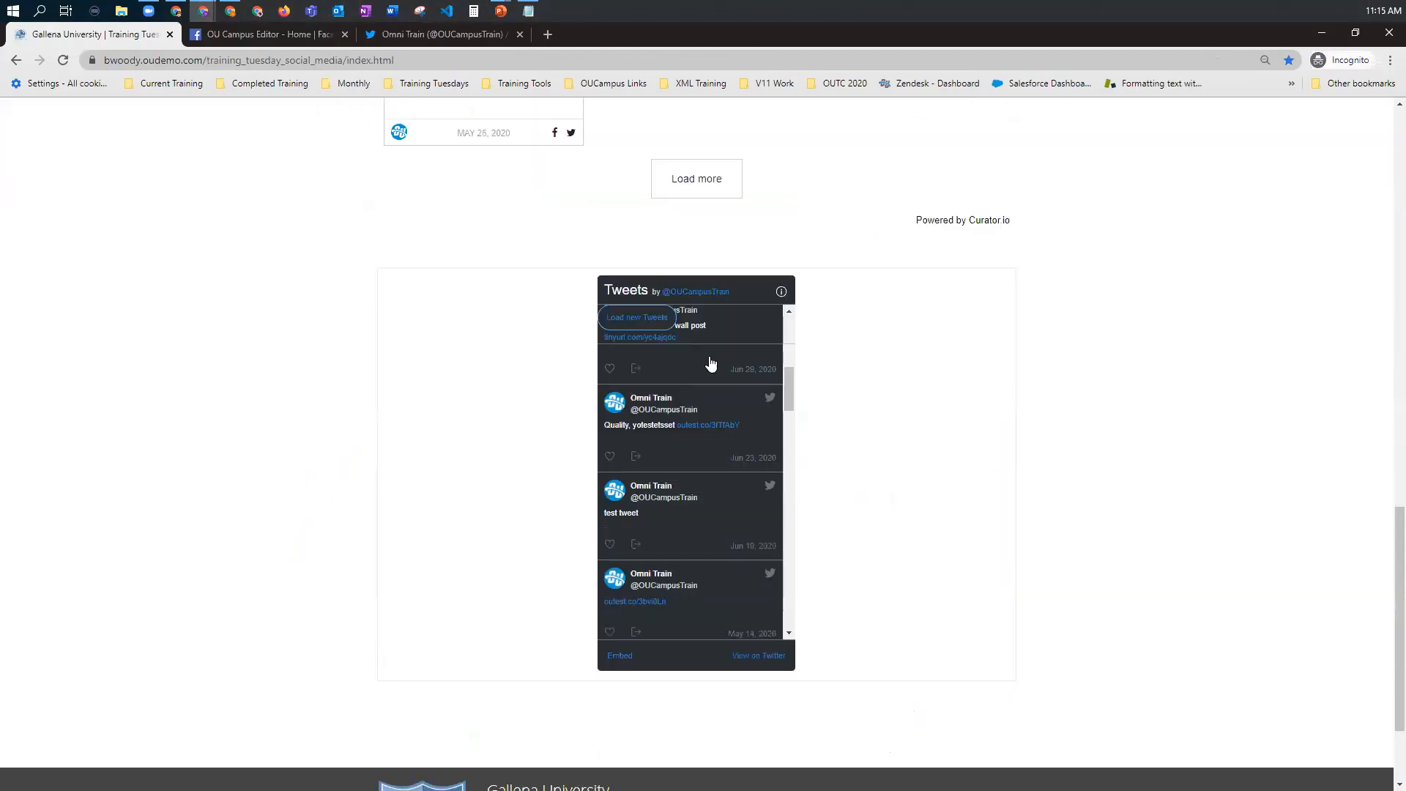
scroll(777, 440, "down", 5)
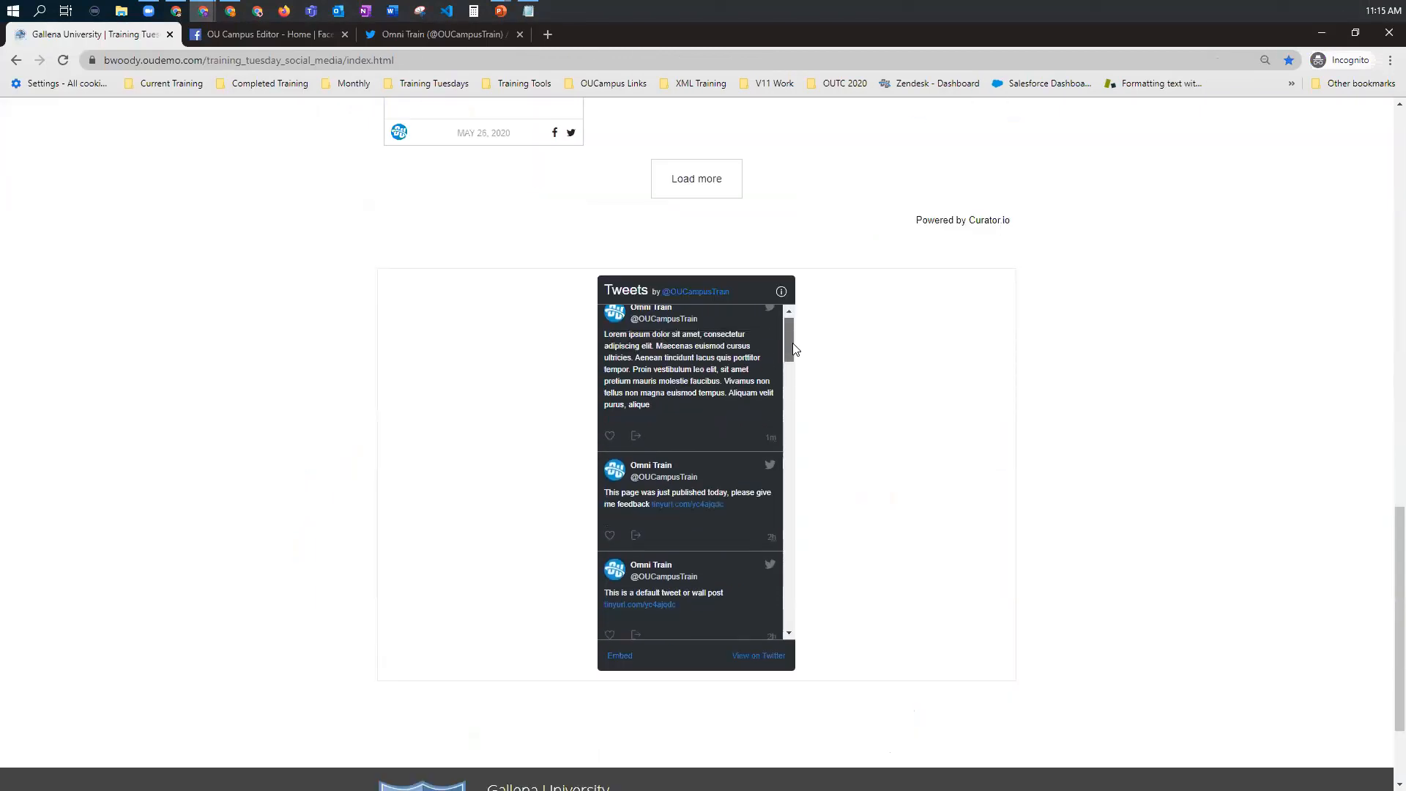
scroll(776, 513, "down", 3)
left_click_drag(785, 594, 786, 315)
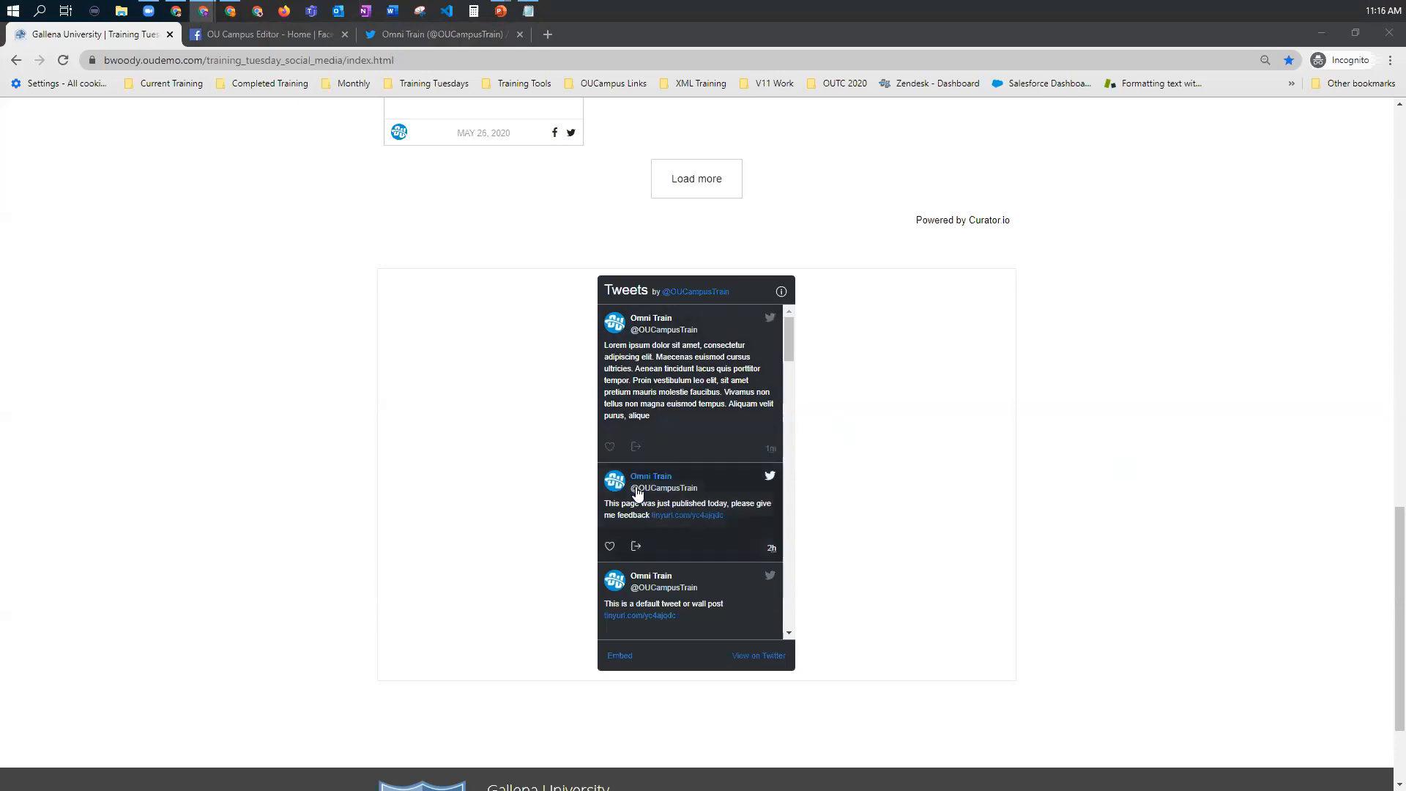
scroll(450, 409, "up", 4)
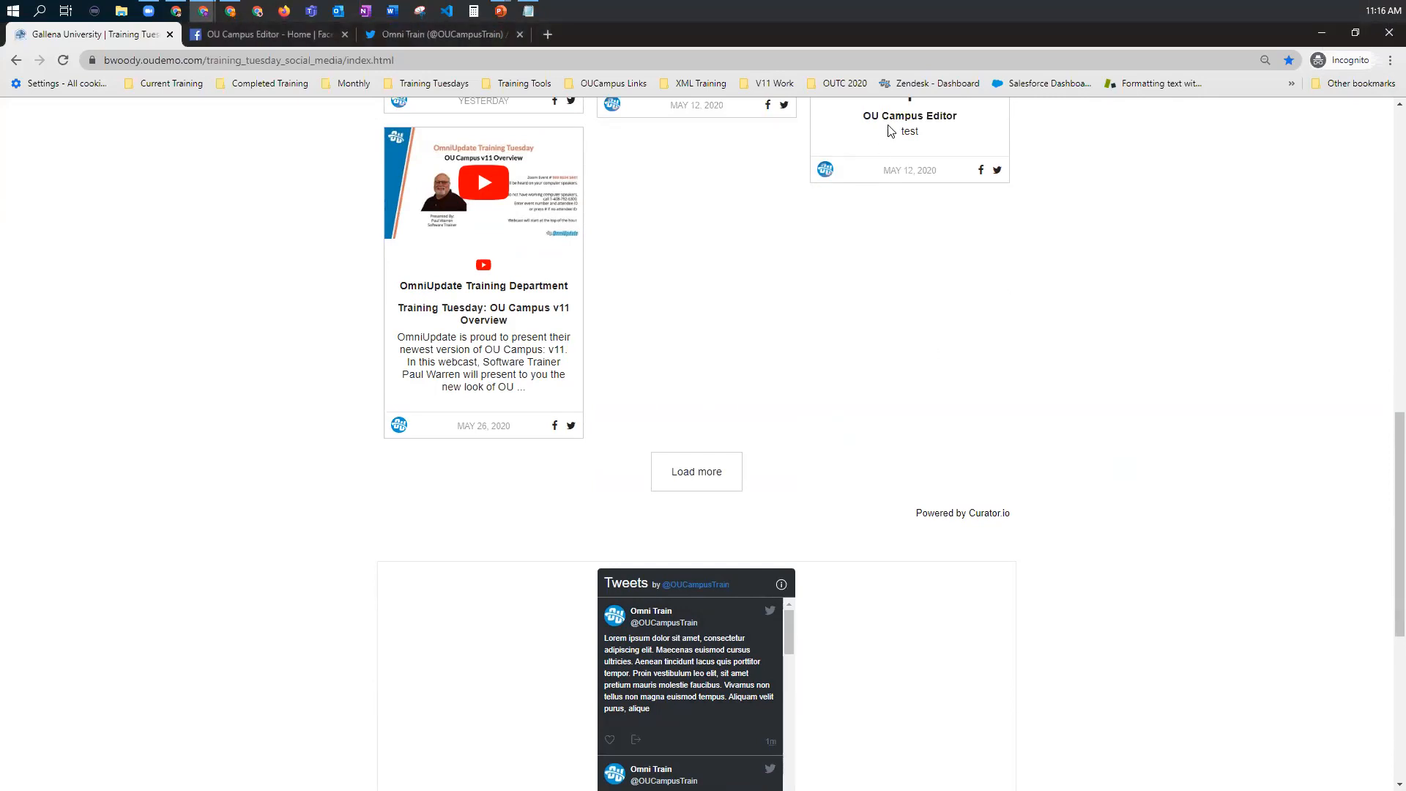
Step: Return to the main browser window and bring up the Twitter Publish page
key("alt+Tab")
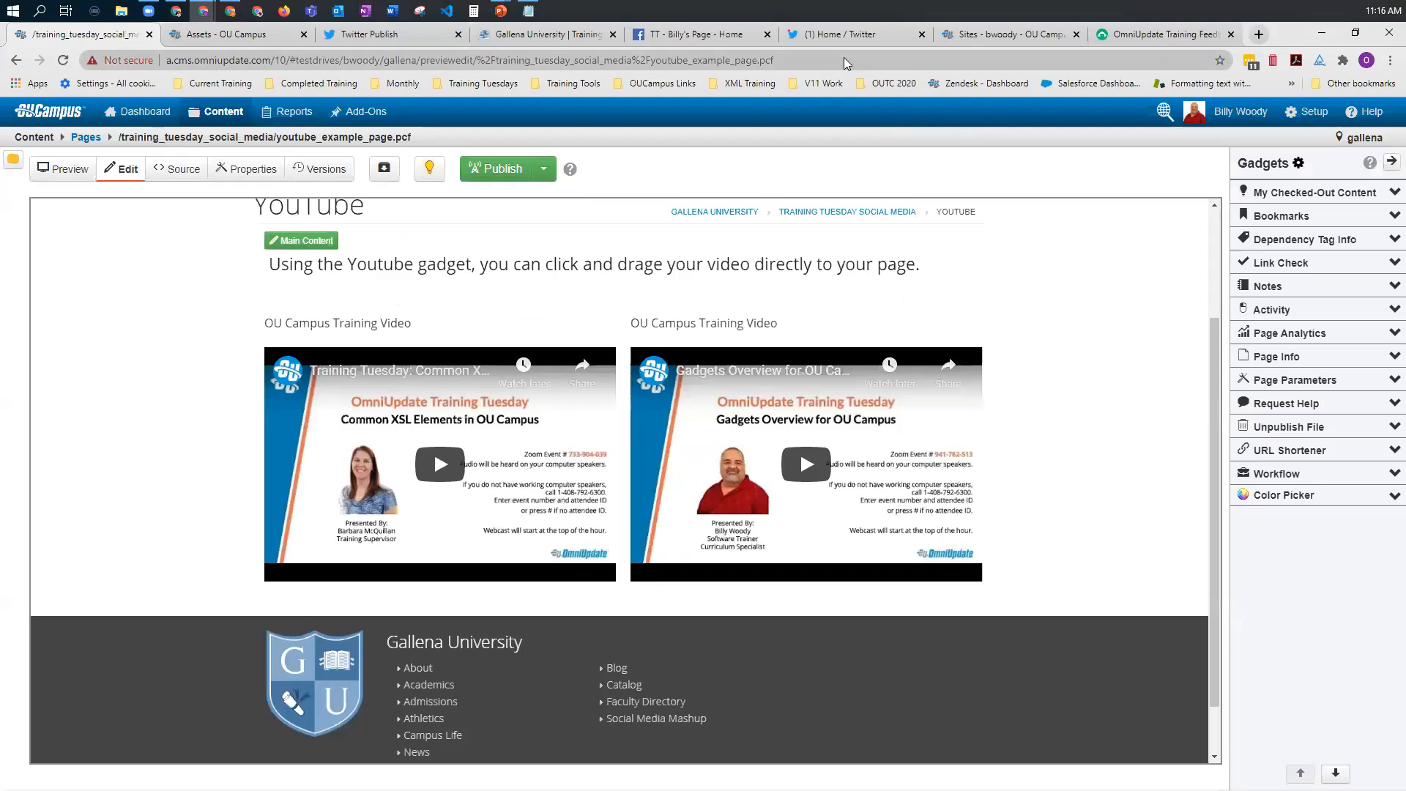
left_click(840, 39)
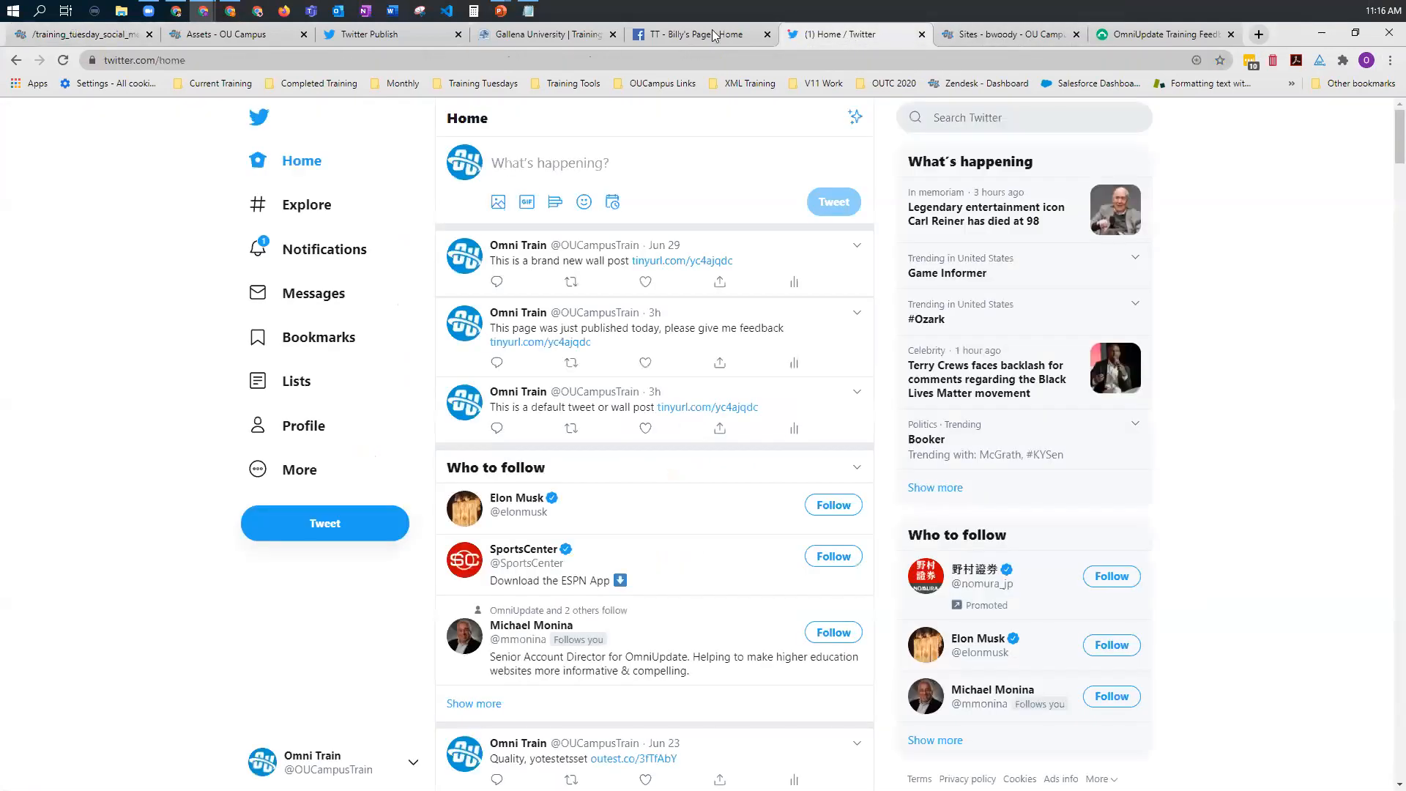
key("ctrl+Tab")
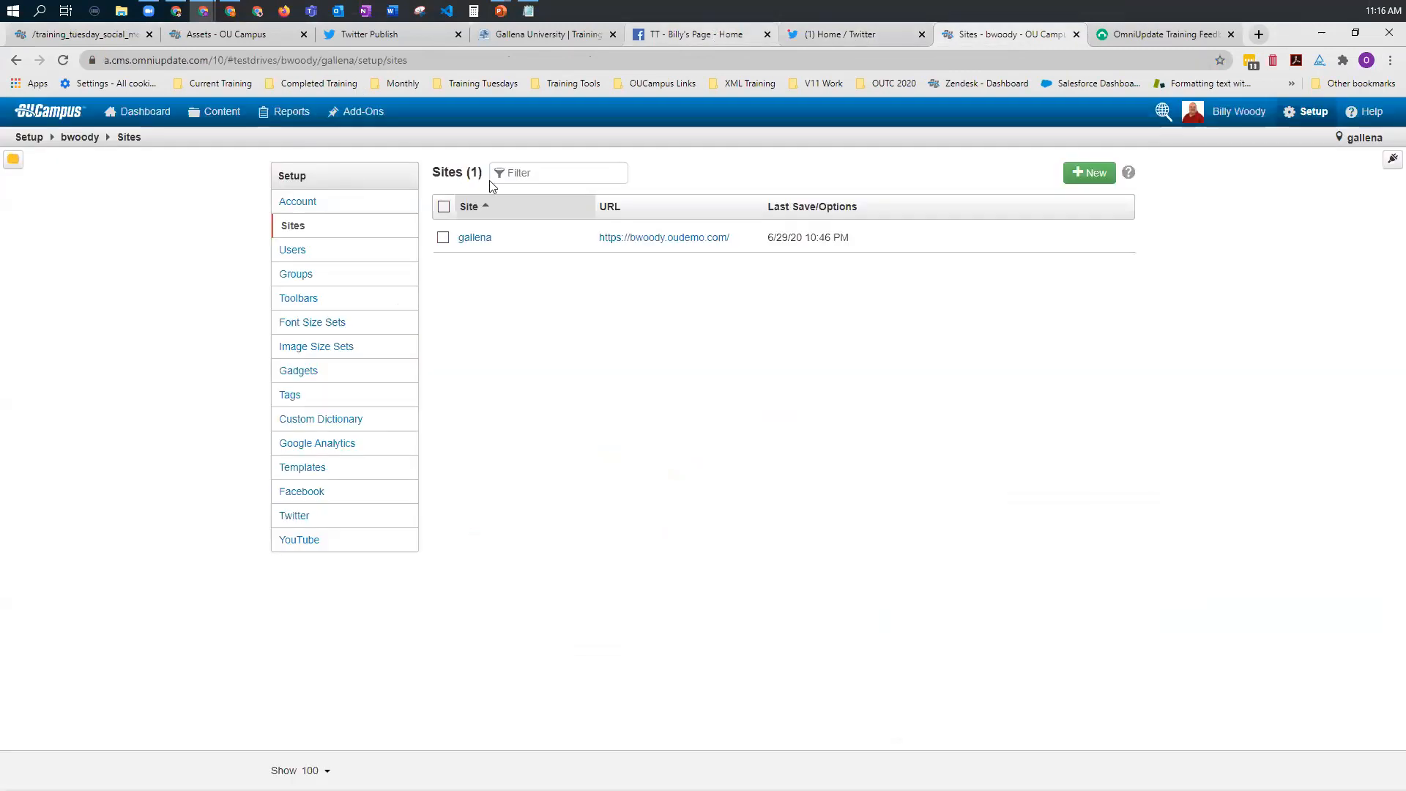
key("ctrl+3")
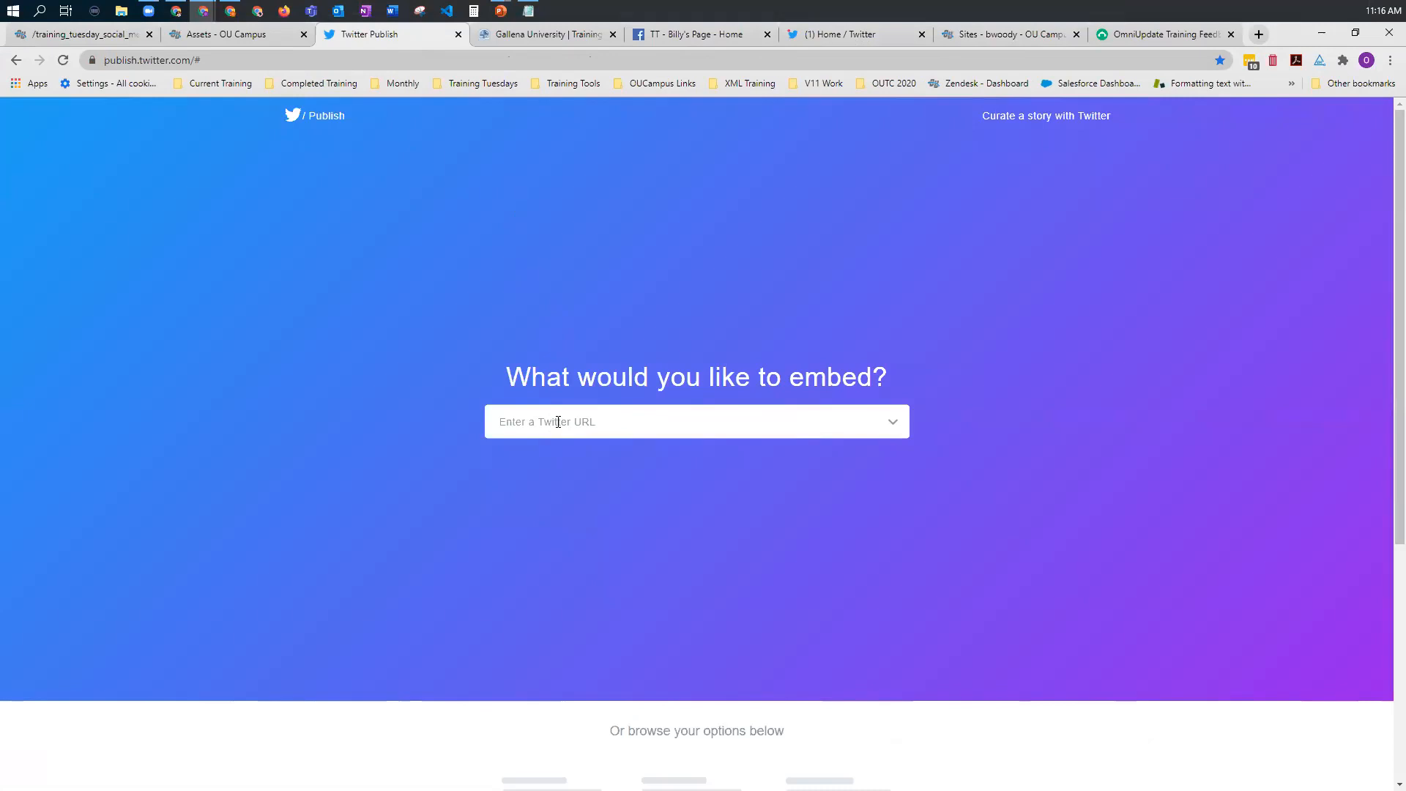
Step: Look up twitter.com/oucampustrain as the content to embed and choose the Embedded Timeline display option
left_click(558, 422)
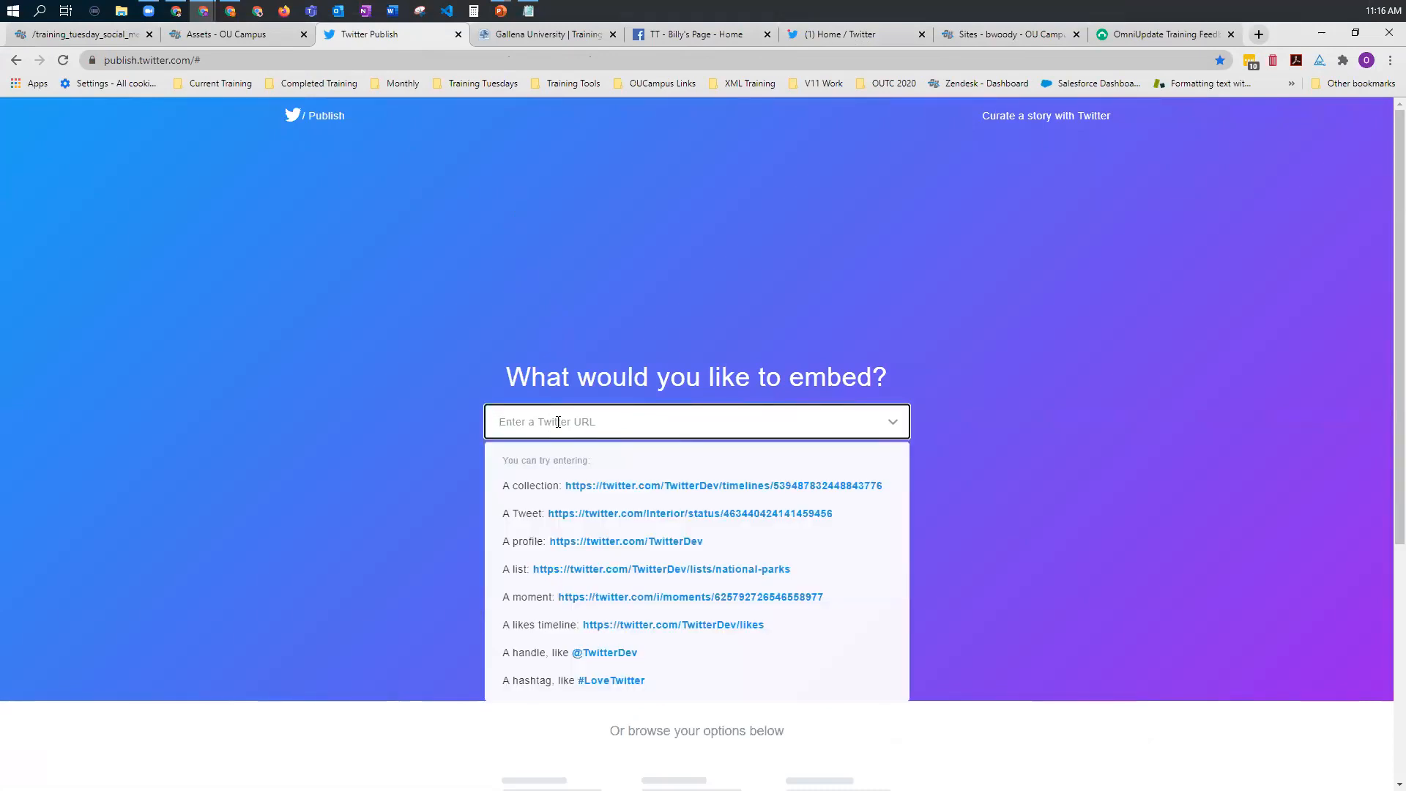
type("t")
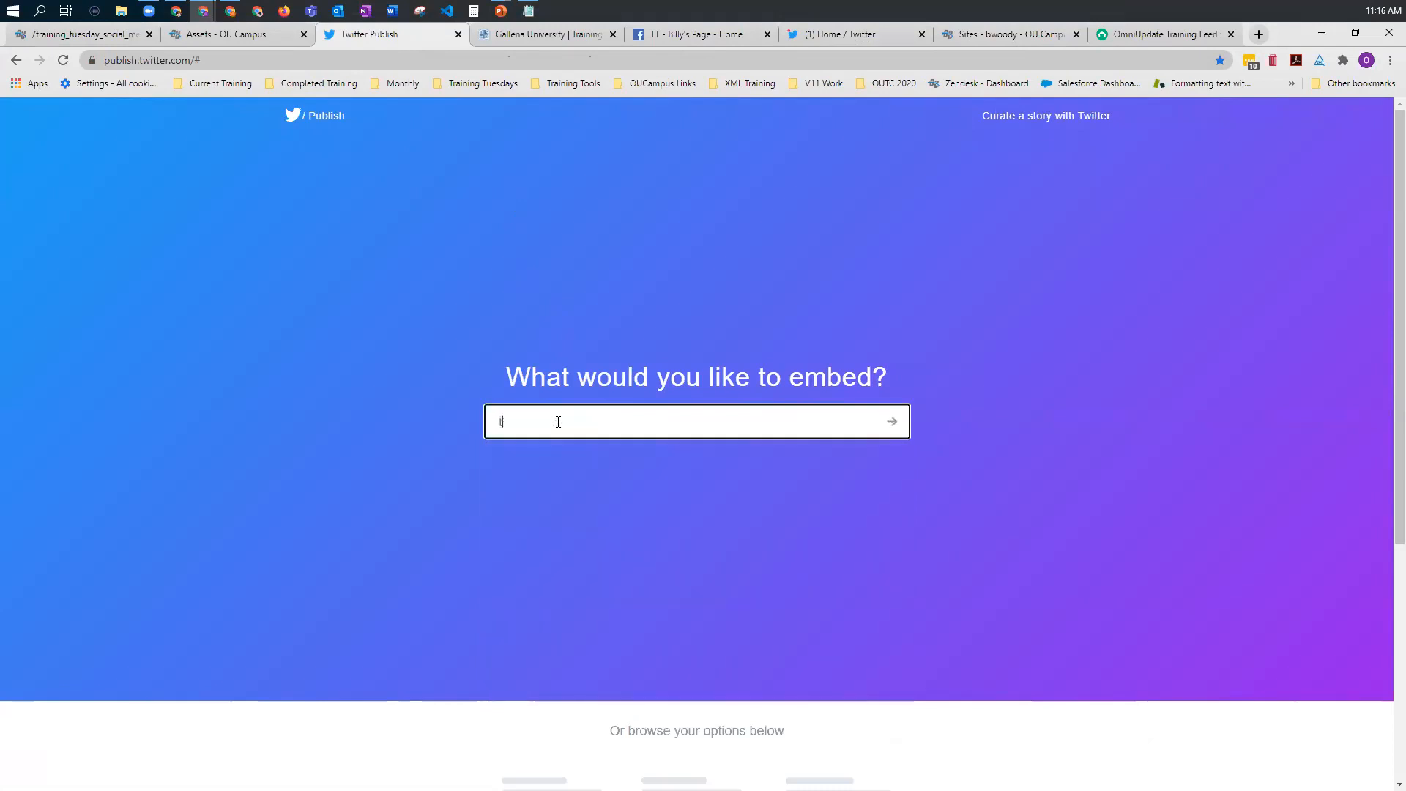
type("witter.com/oucampustrain")
left_click(894, 424)
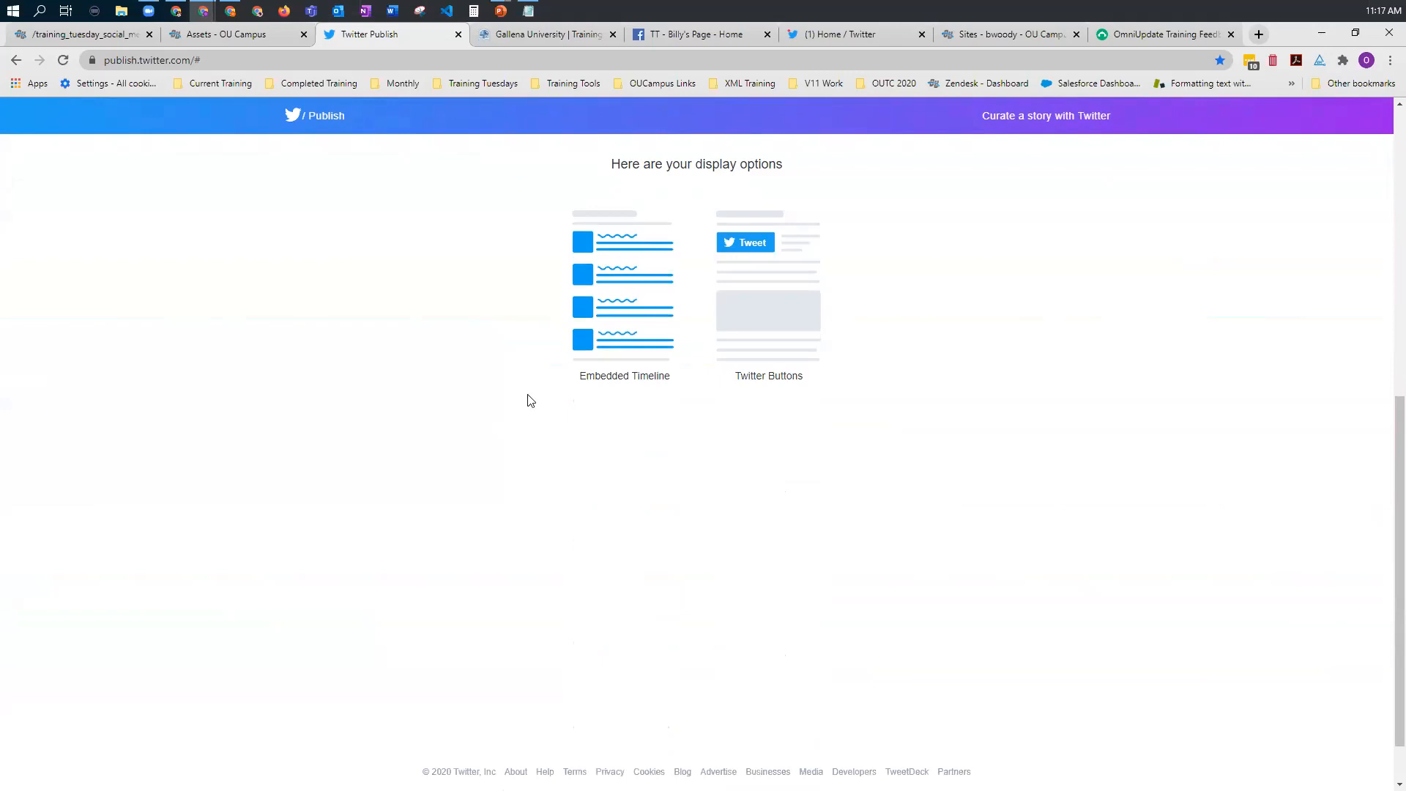
left_click(634, 316)
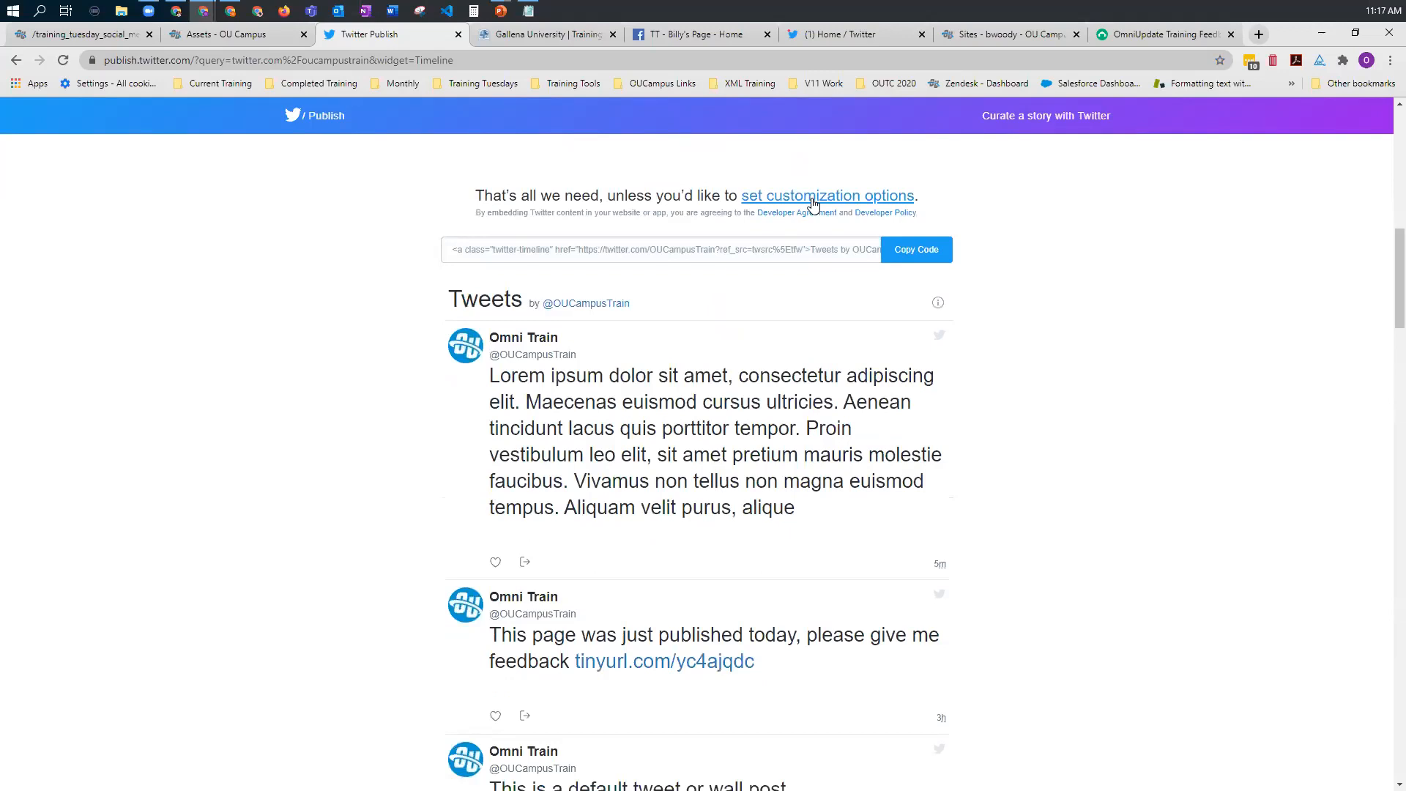
Step: Customize the timeline with a height of 500 px, a width of 300 px and English (default) as language, and apply the changes
left_click(811, 197)
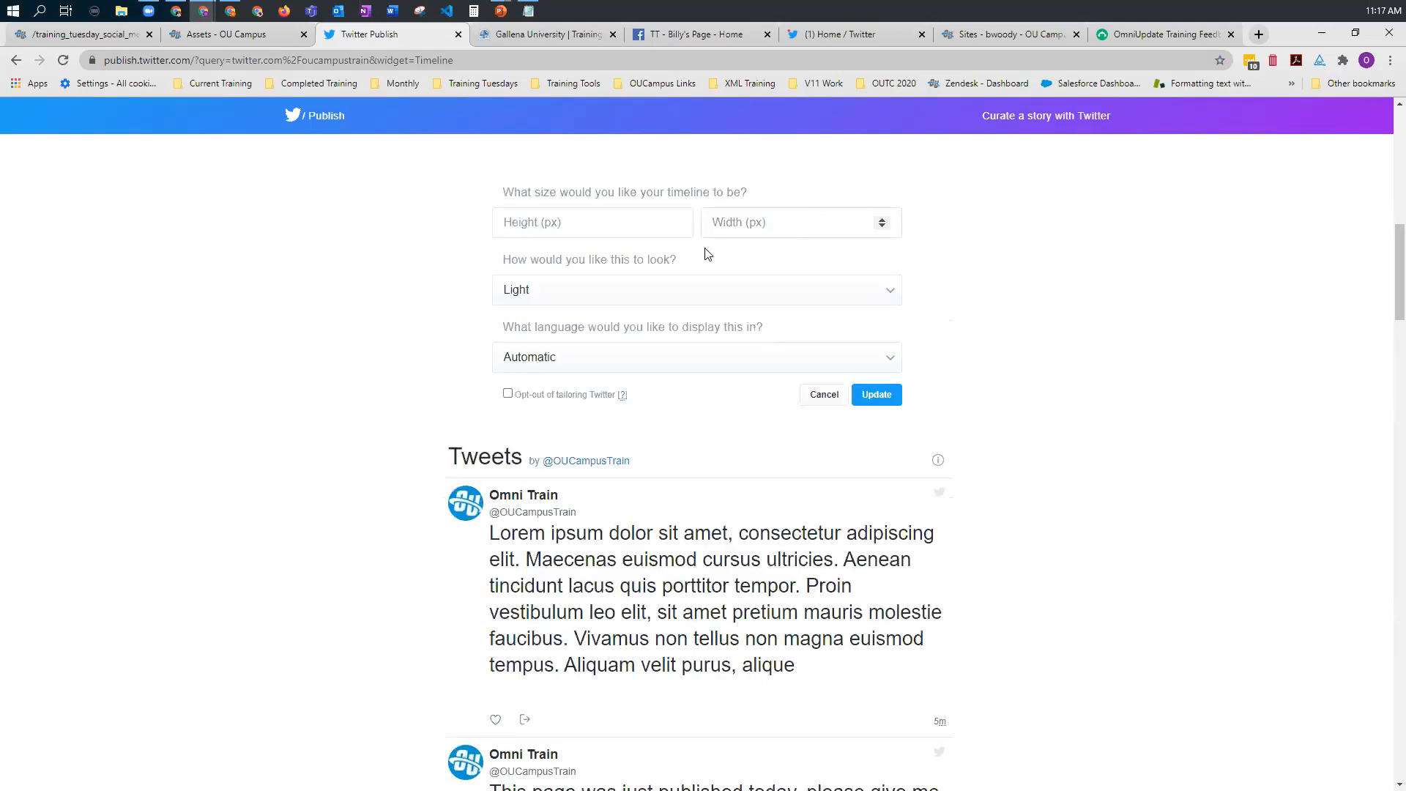
left_click(593, 228)
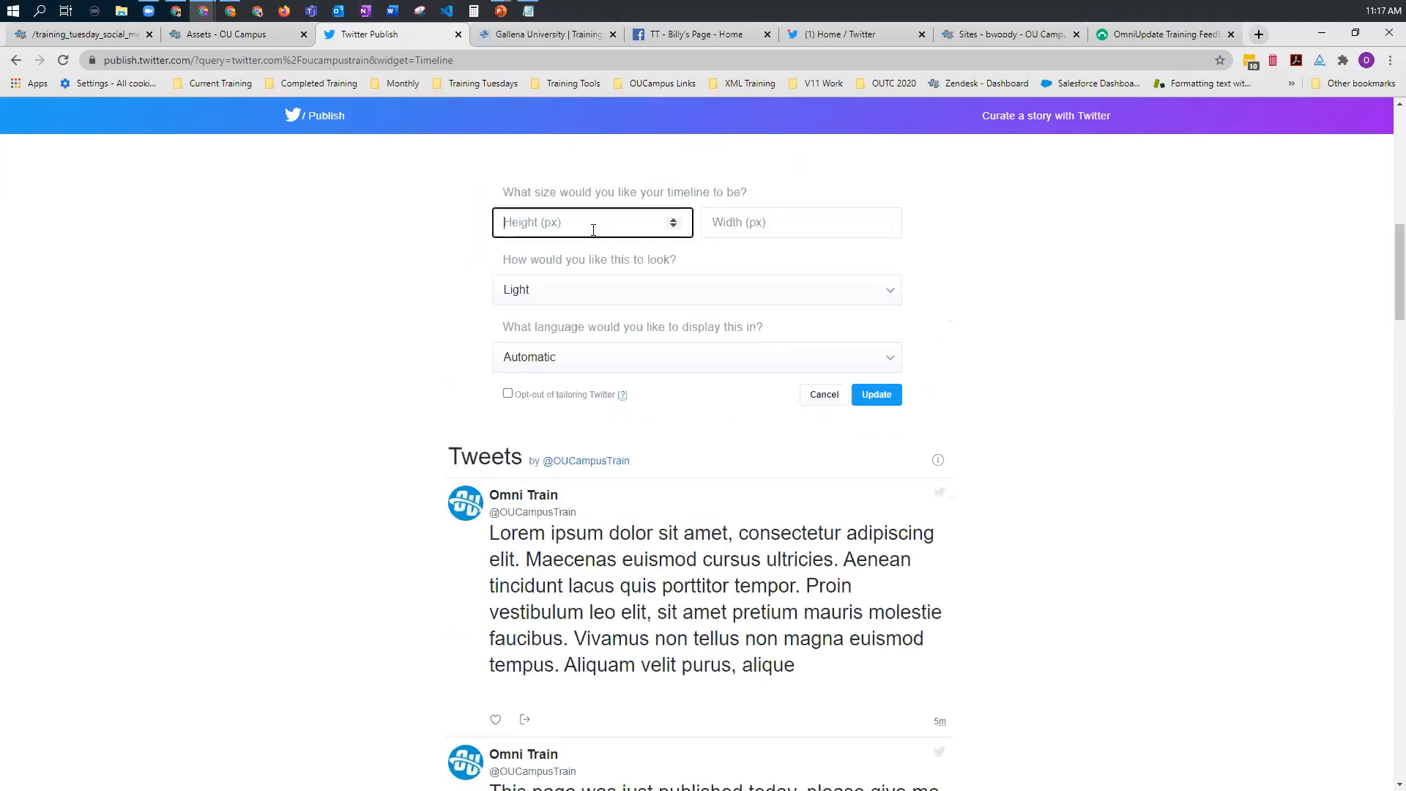
type("500")
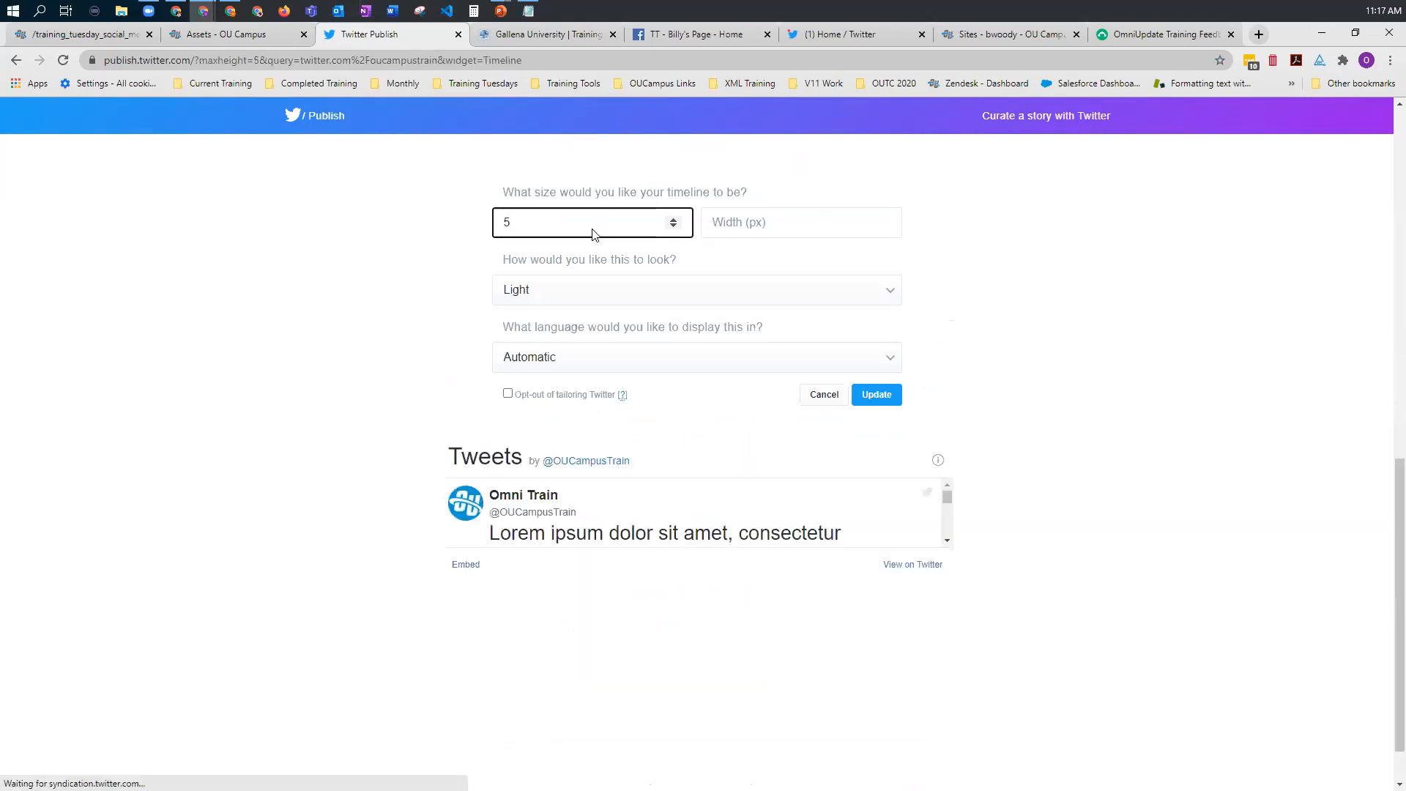
left_click(732, 221)
type("300")
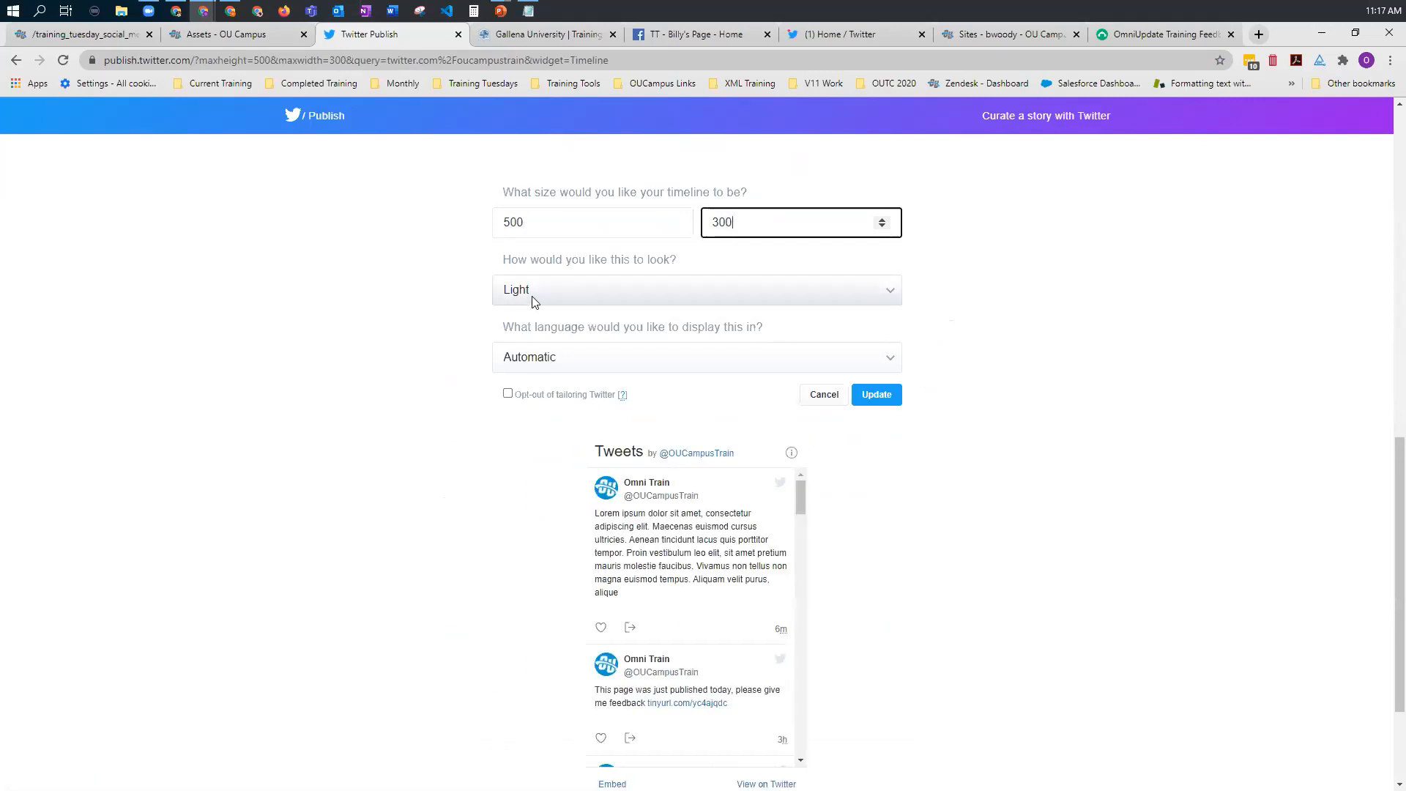
left_click(555, 365)
left_click(555, 393)
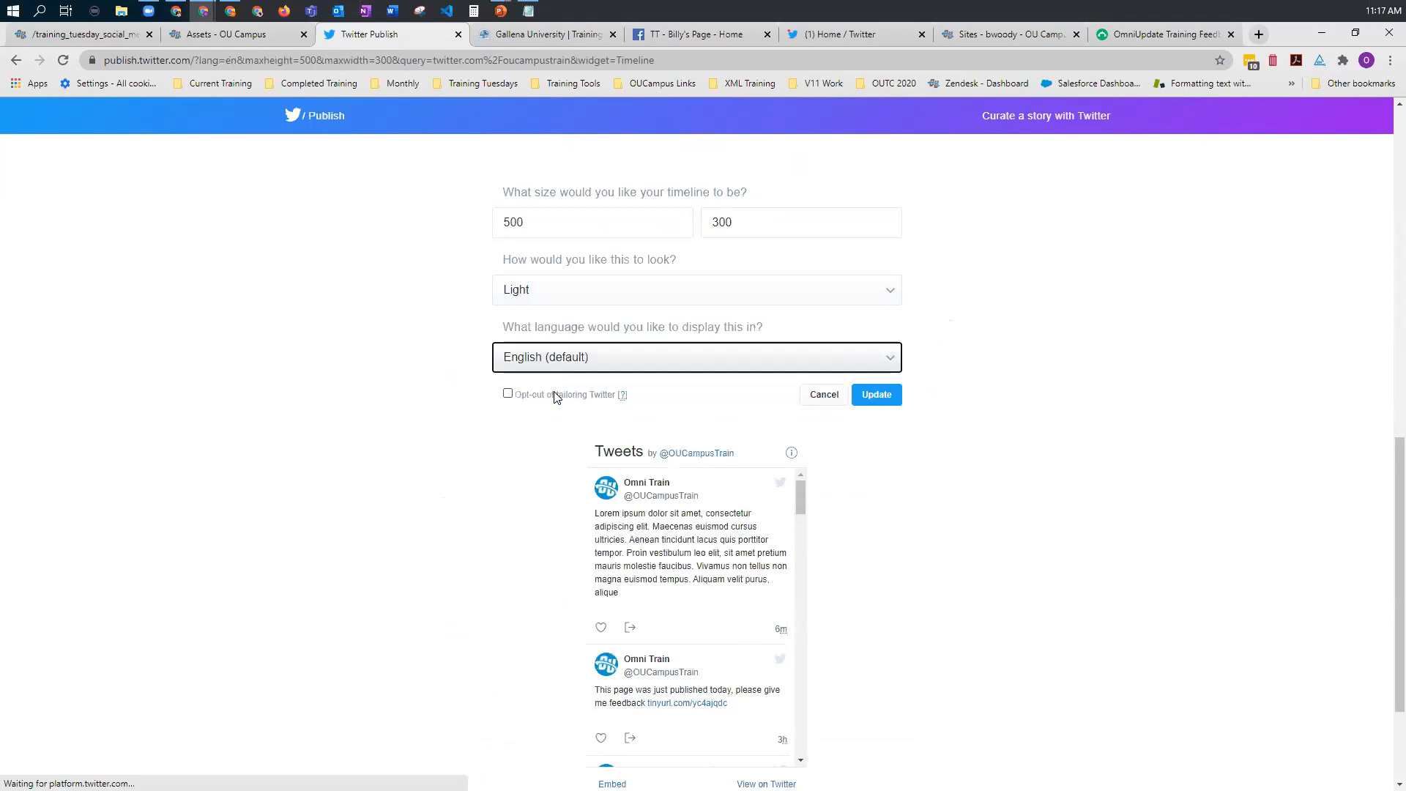
left_click(889, 401)
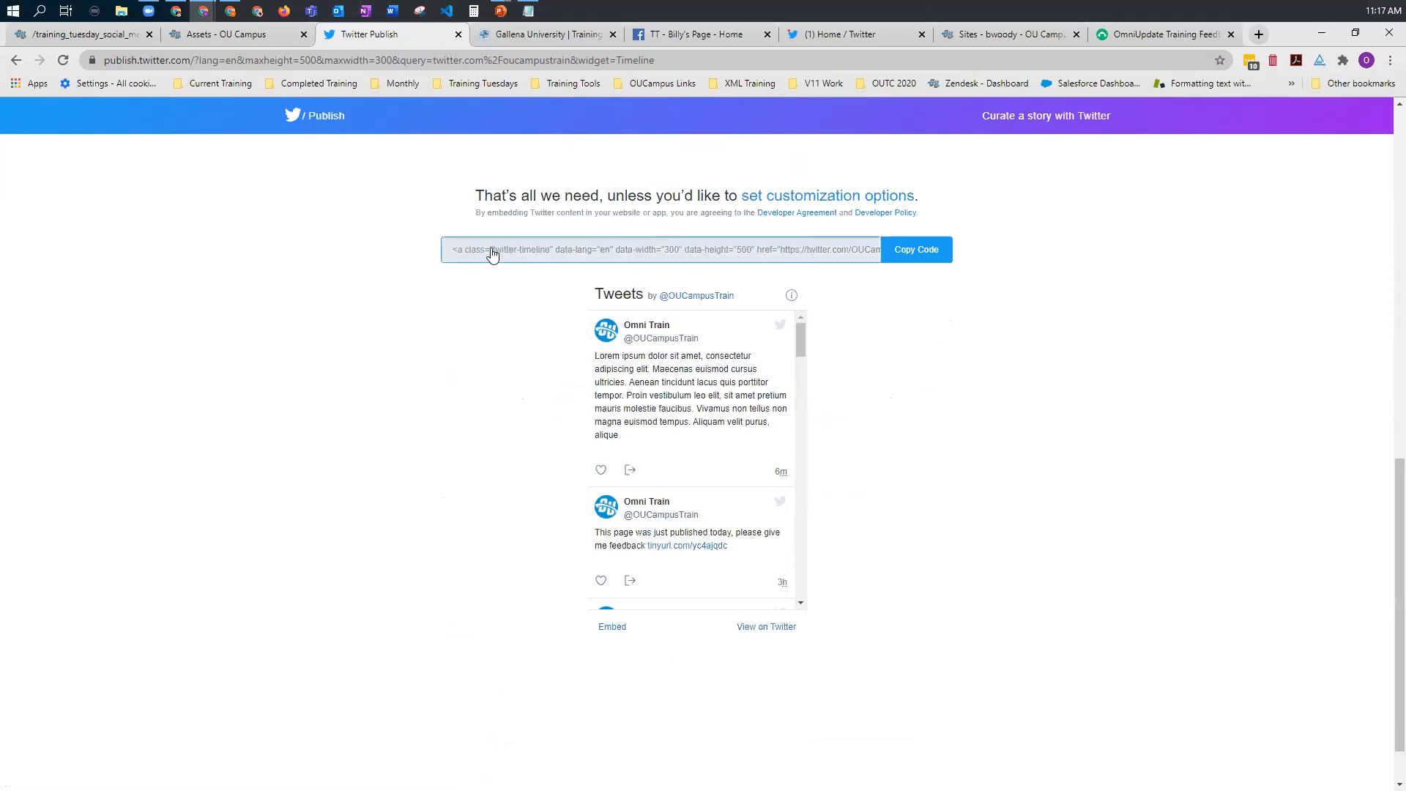
Step: Copy the timeline's embed code, dismiss the confirmation and switch to the Assets list in OU Campus
left_click(917, 259)
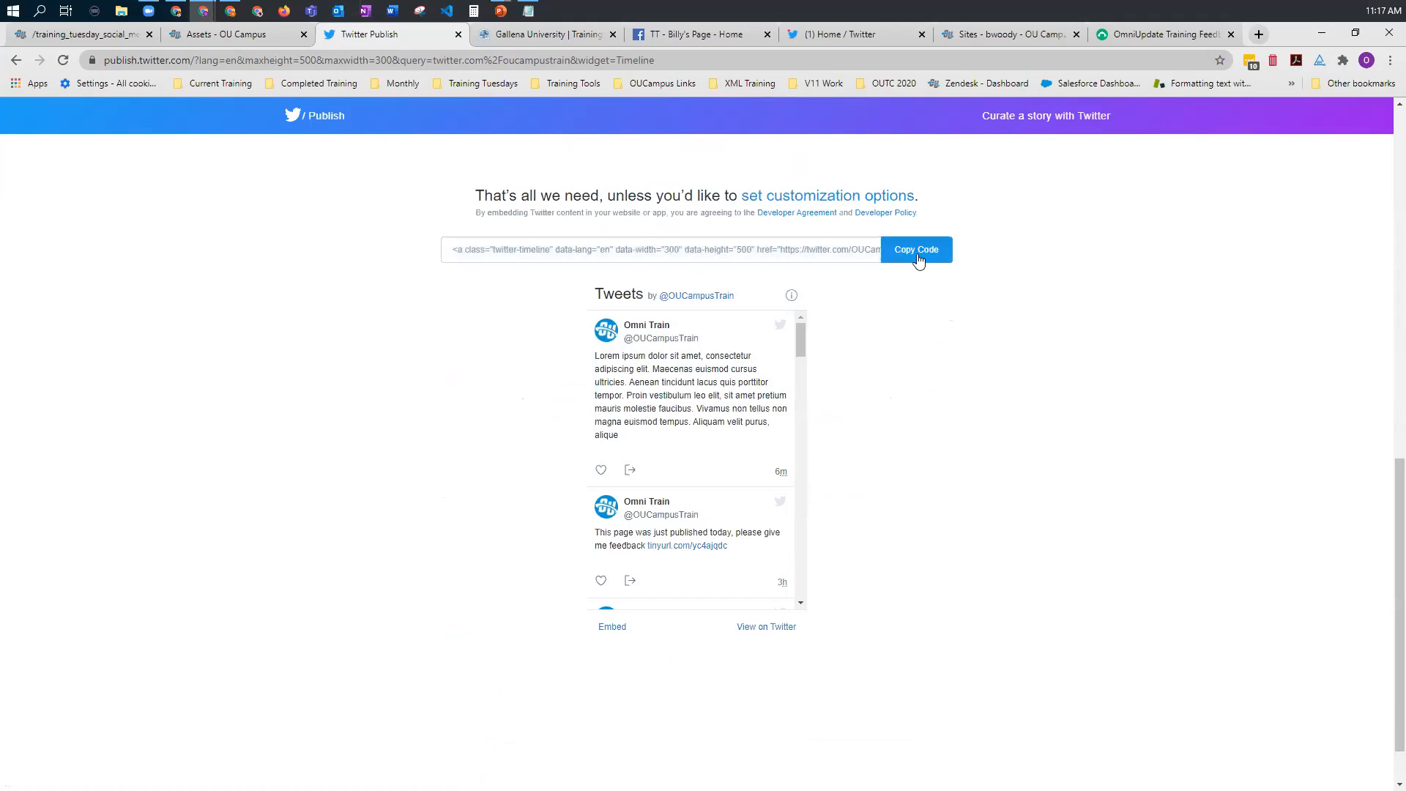
left_click(919, 261)
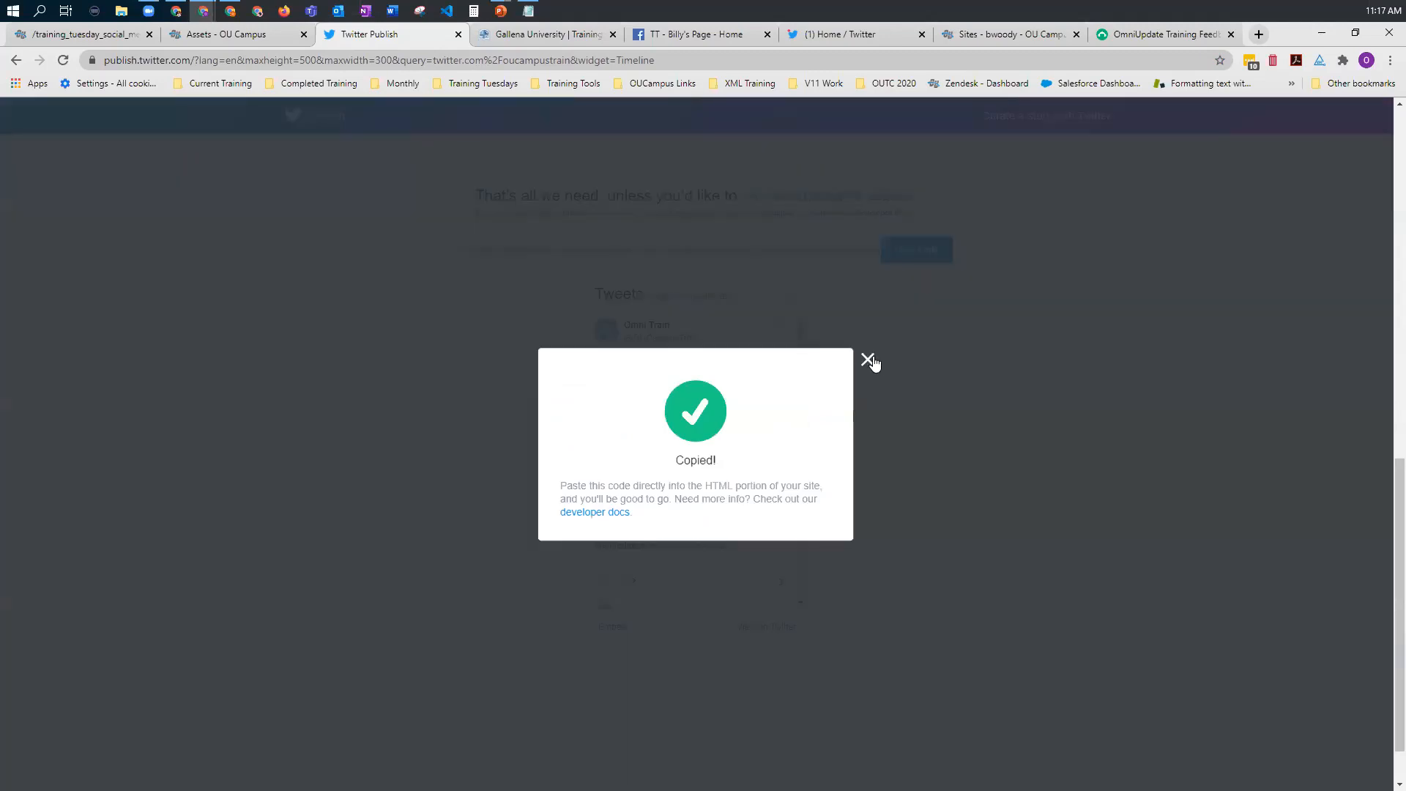
left_click(868, 361)
left_click(218, 37)
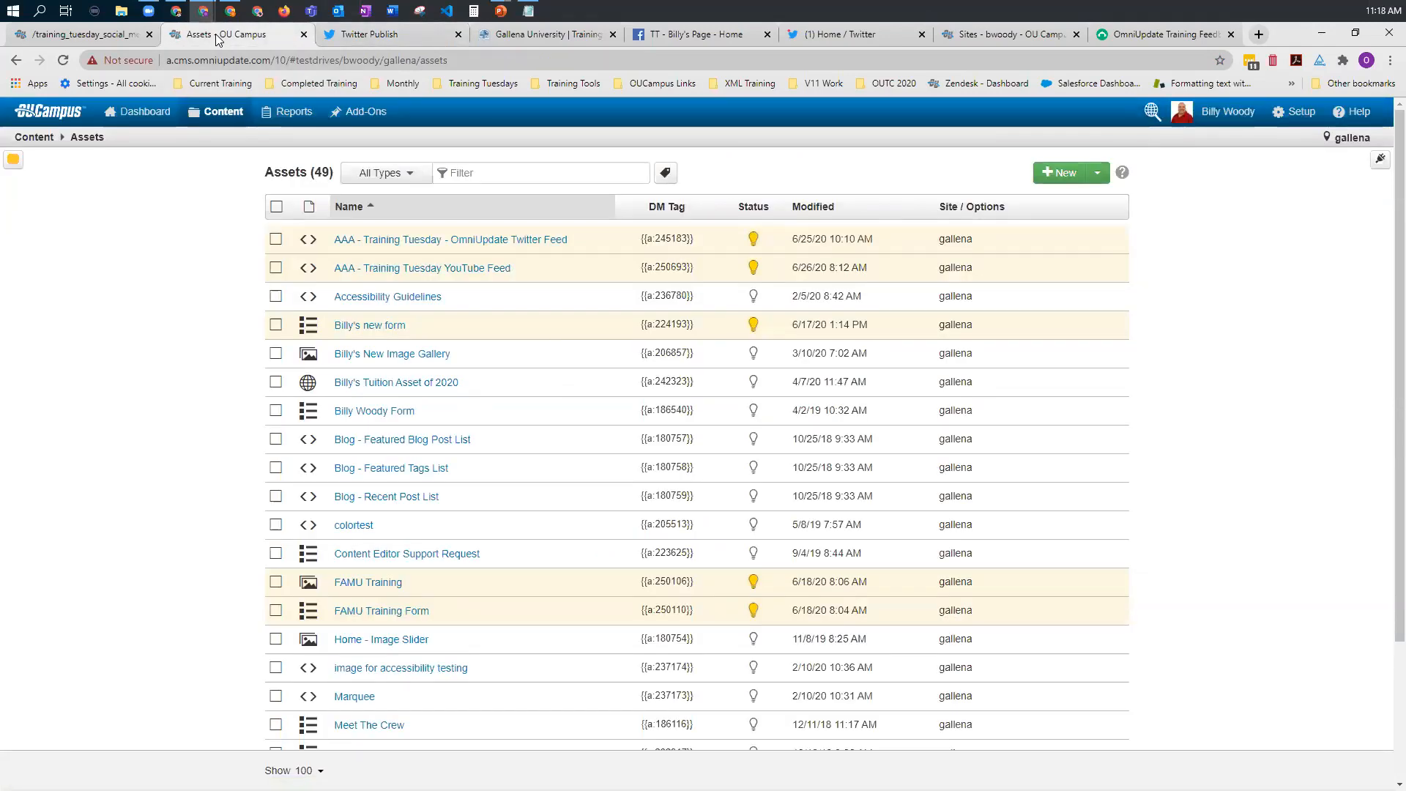
Step: Start a new Source Code asset and name it AAAA-TT Twitter Feed
left_click(1058, 174)
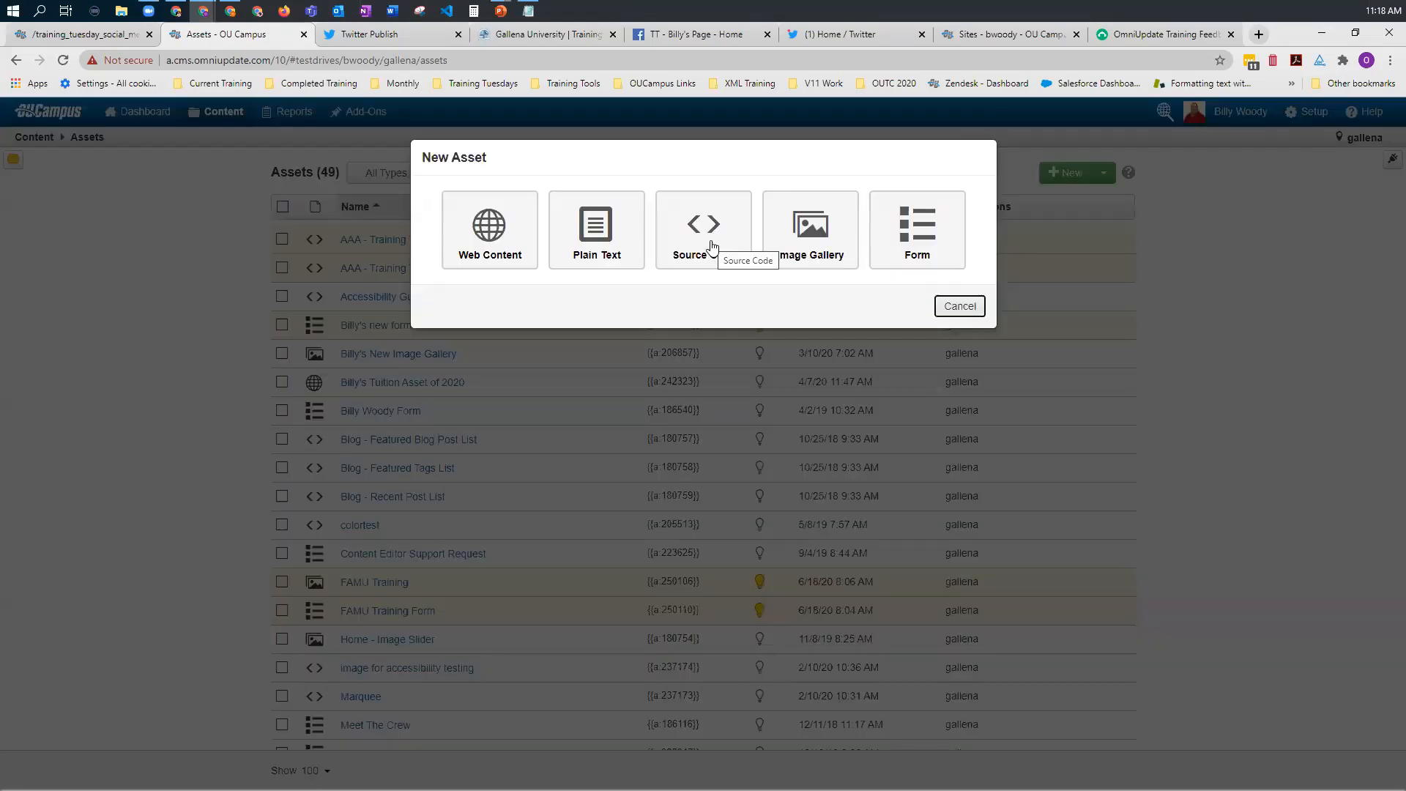
left_click(711, 247)
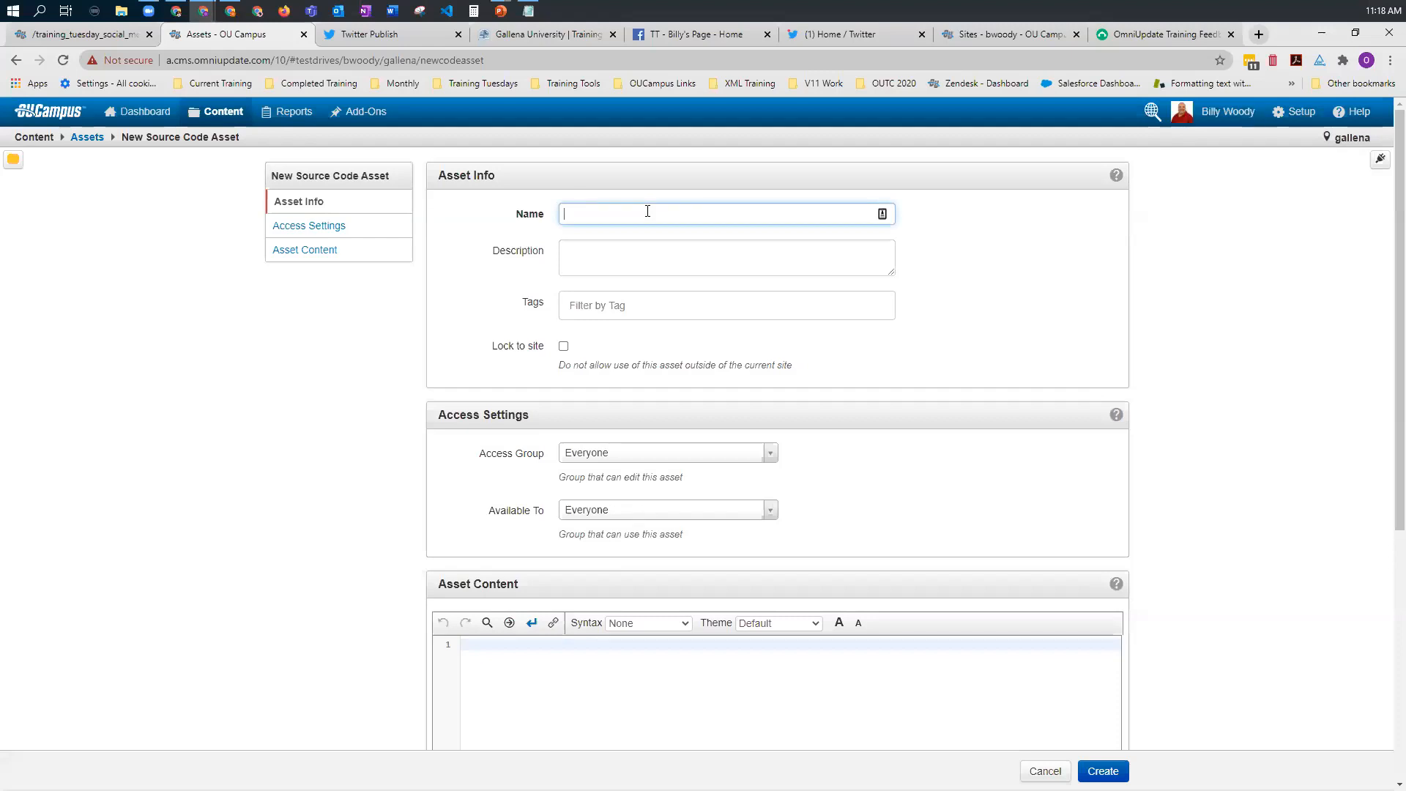
type("AAAA-TT Twitter Feed")
Step: Paste the Twitter timeline embed code into the asset content and change the script's async attribute to async="y"
scroll(872, 511, "down", 2)
scroll(524, 496, "down", 1)
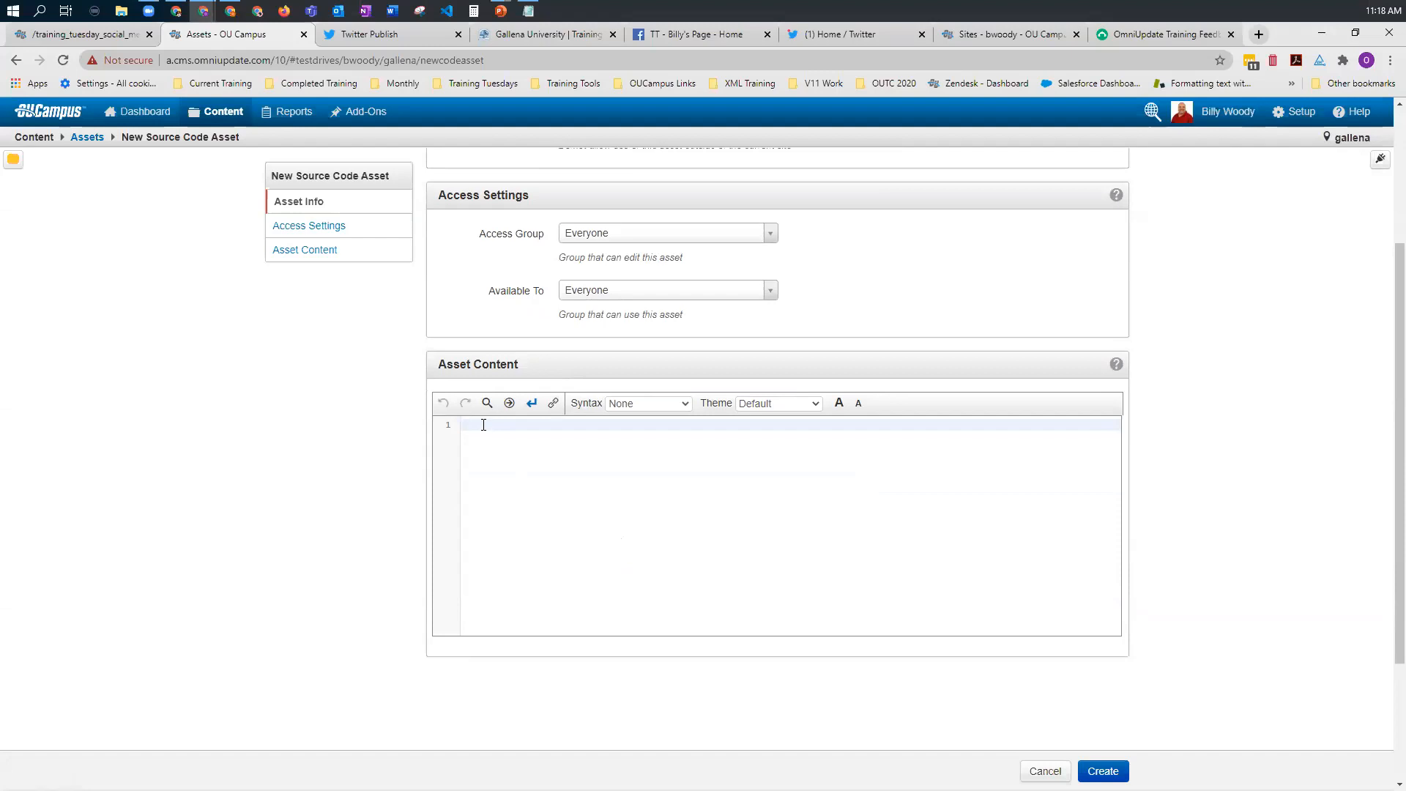
key("ctrl+v")
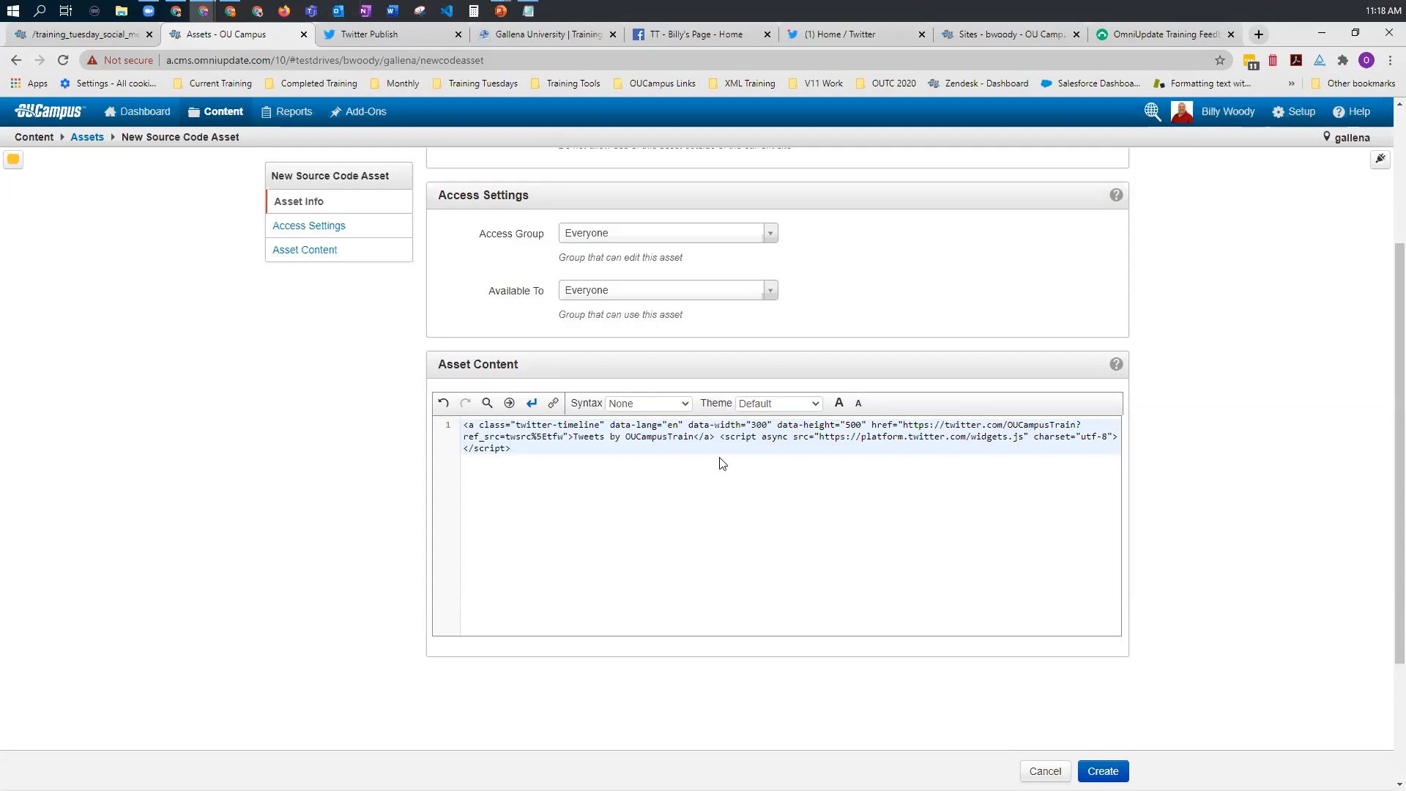
left_click(788, 438)
type("=\"y")
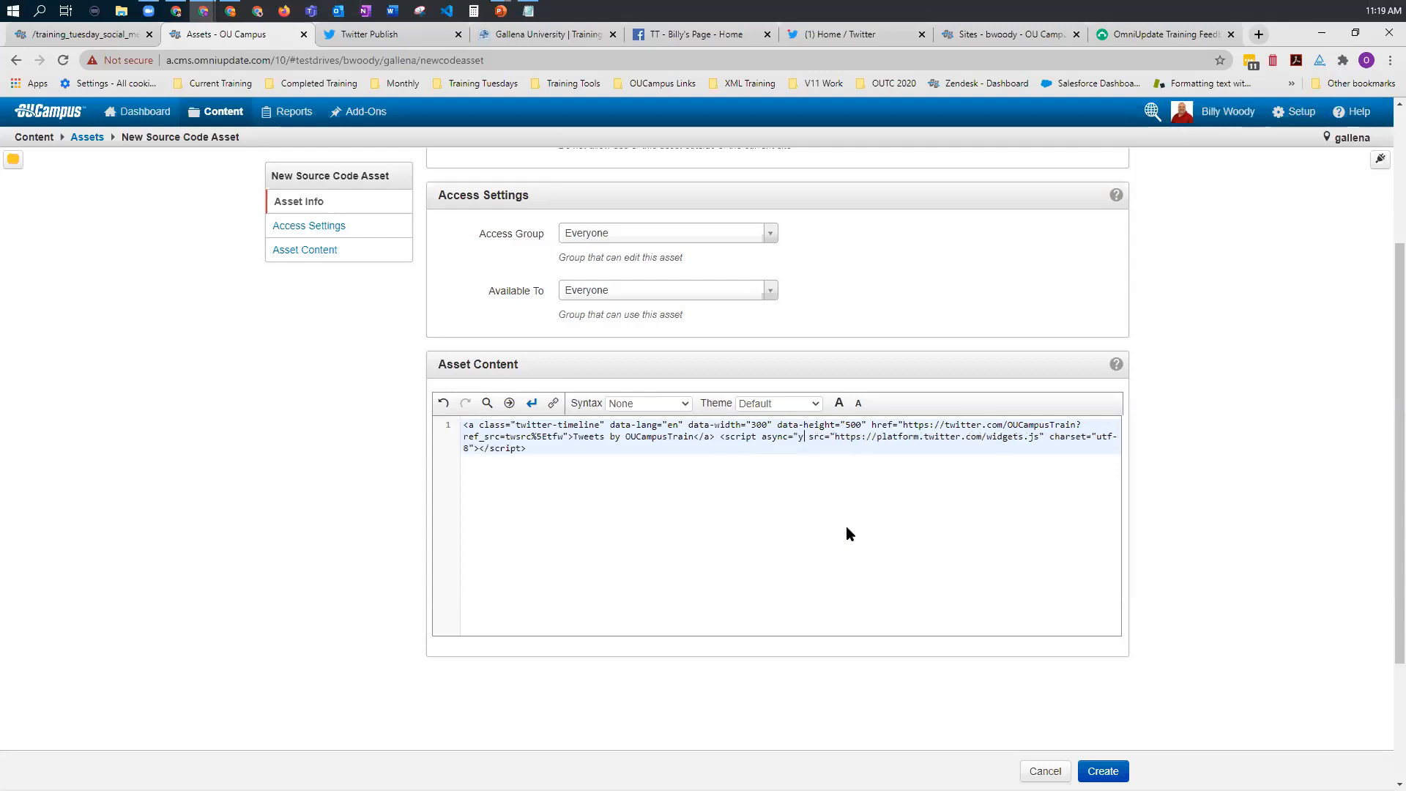
type("\"")
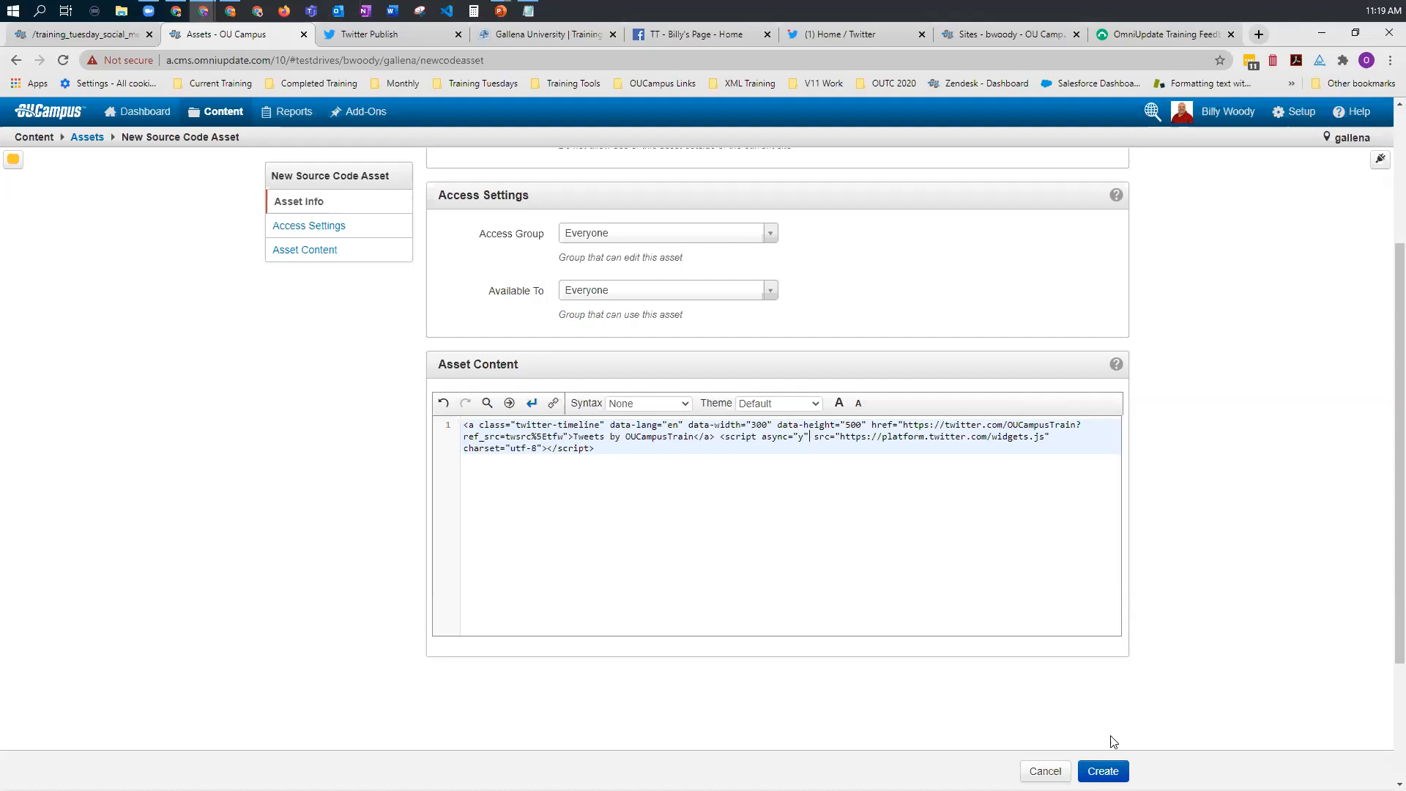
Step: Create the AAAA-TT Twitter Feed asset and publish it
left_click(1103, 771)
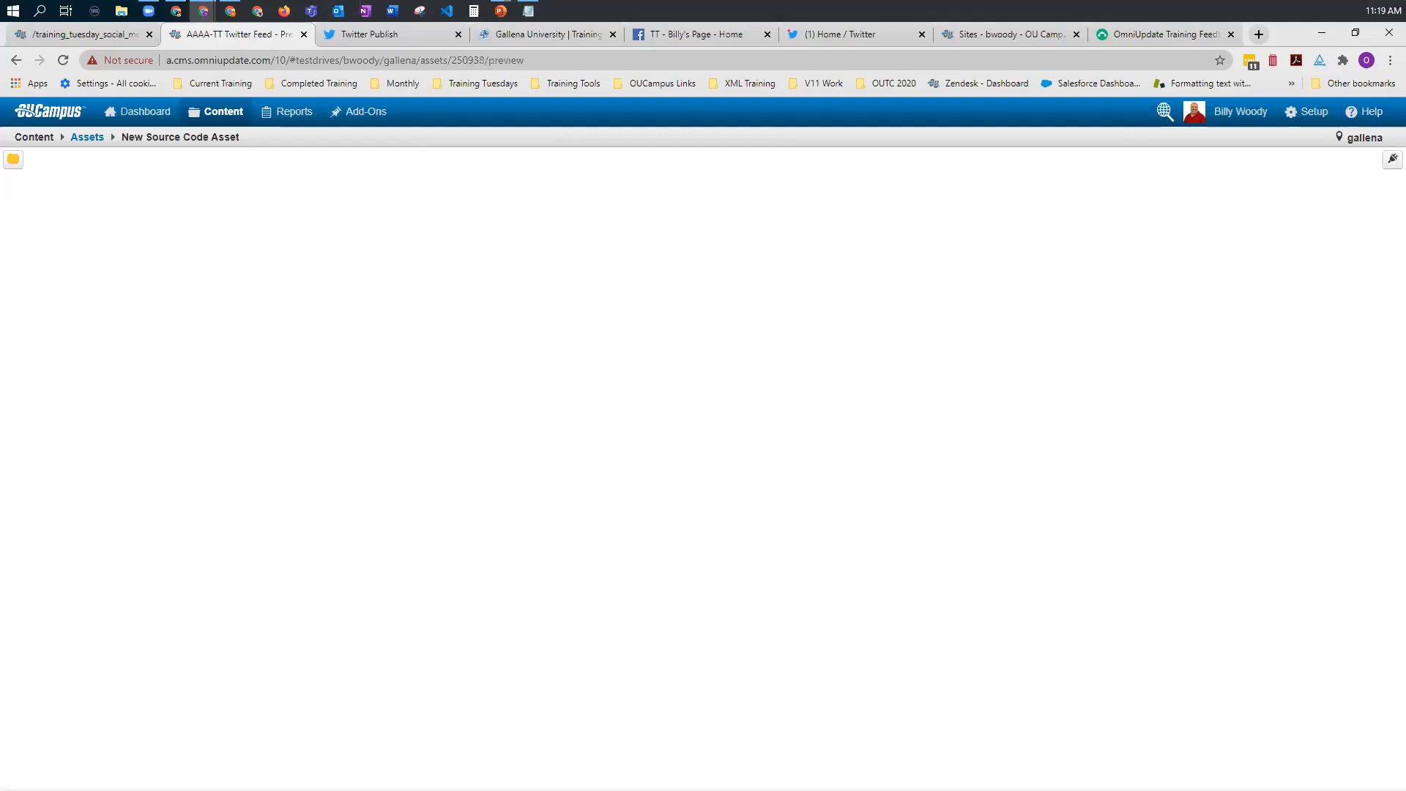
left_click(680, 177)
left_click(883, 340)
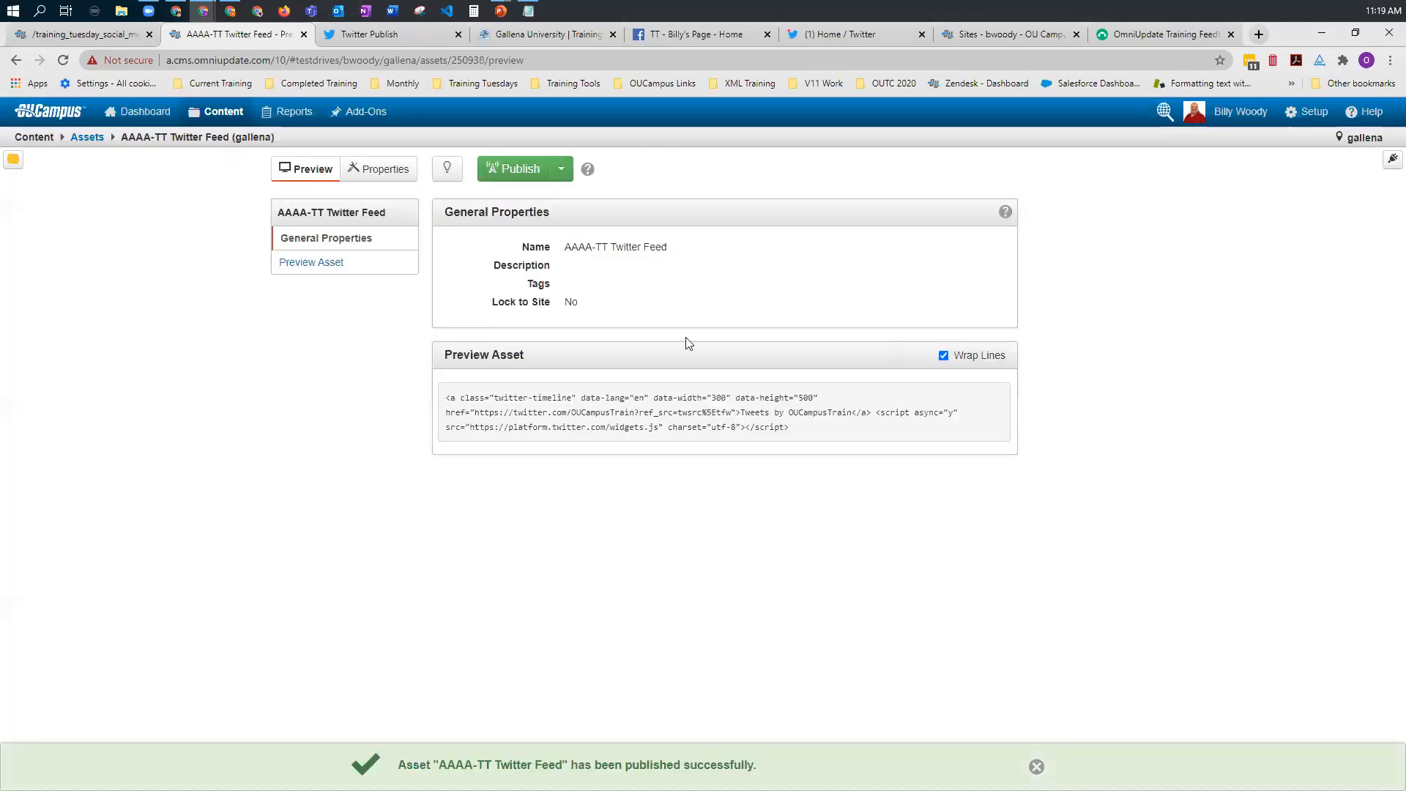
Step: Open twitter_asset_example_page.pcf from the training_tuesday_social_media folder and start editing its Main Content region
left_click(85, 43)
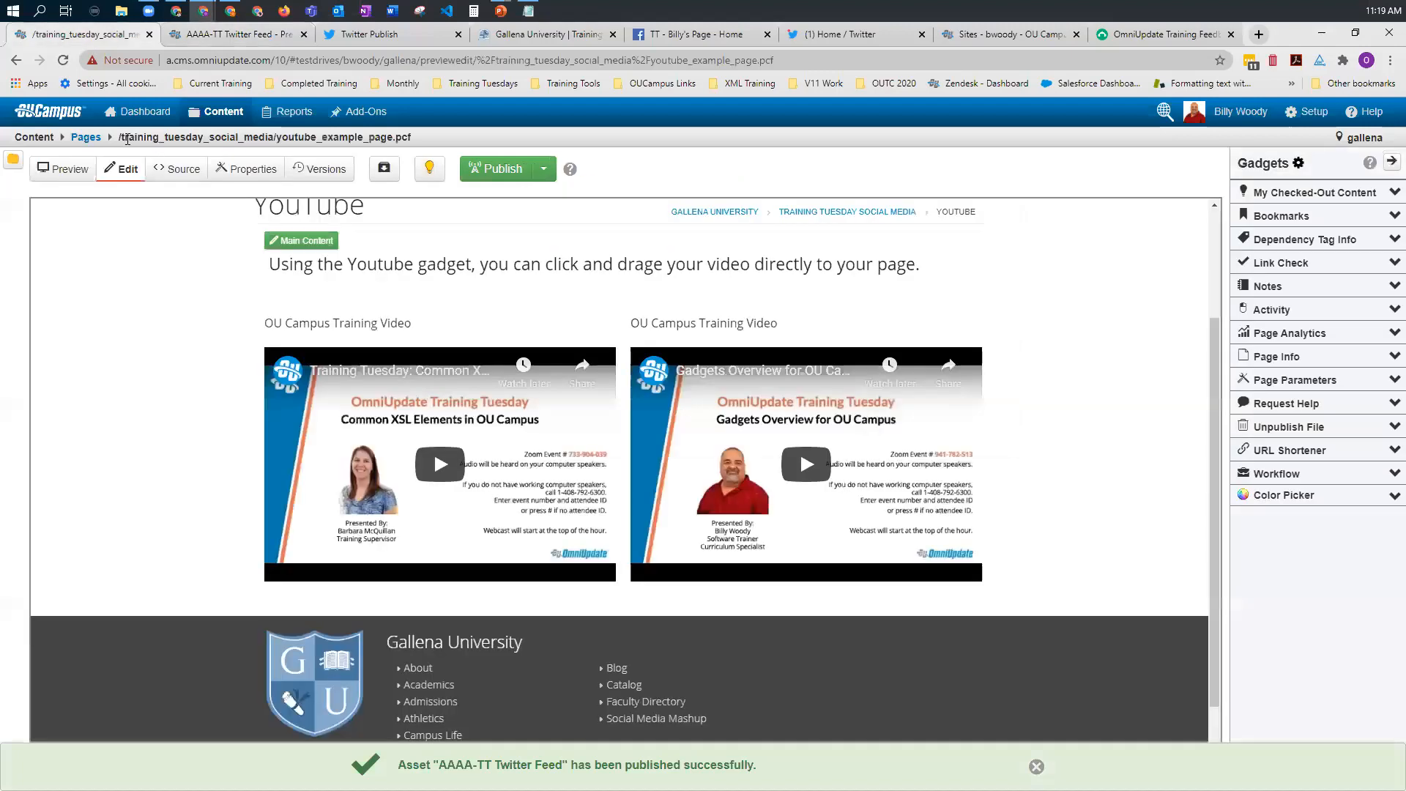
left_click(84, 140)
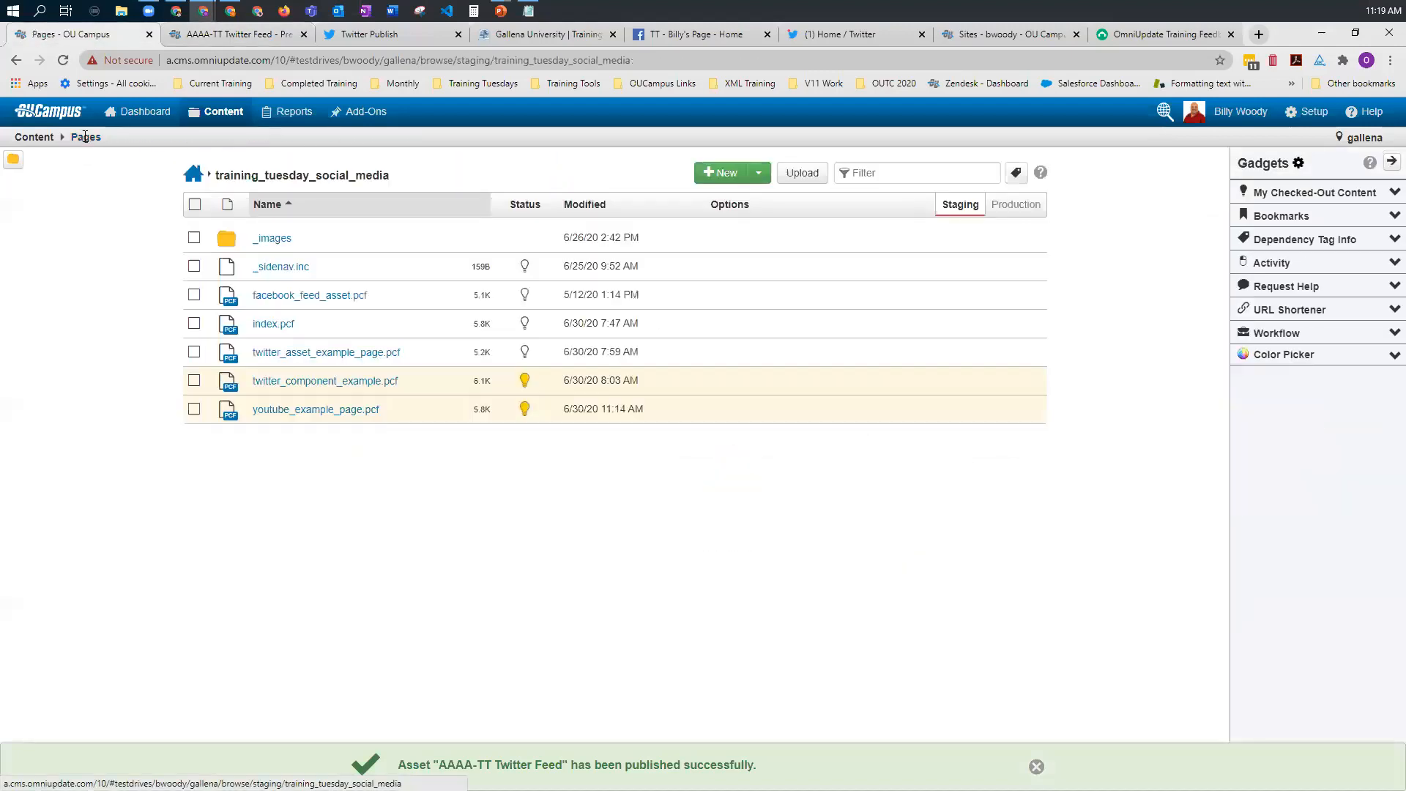
left_click(313, 355)
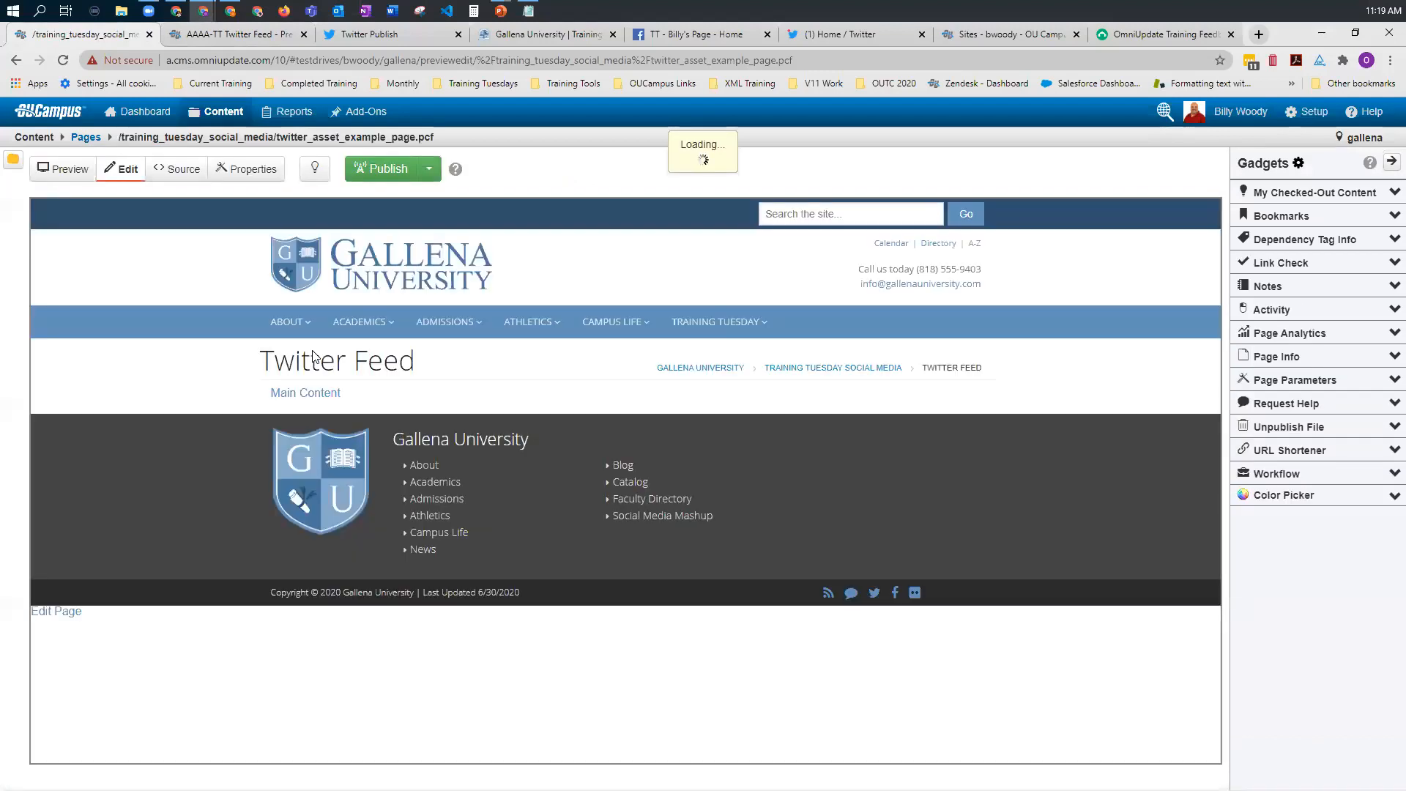
left_click(315, 403)
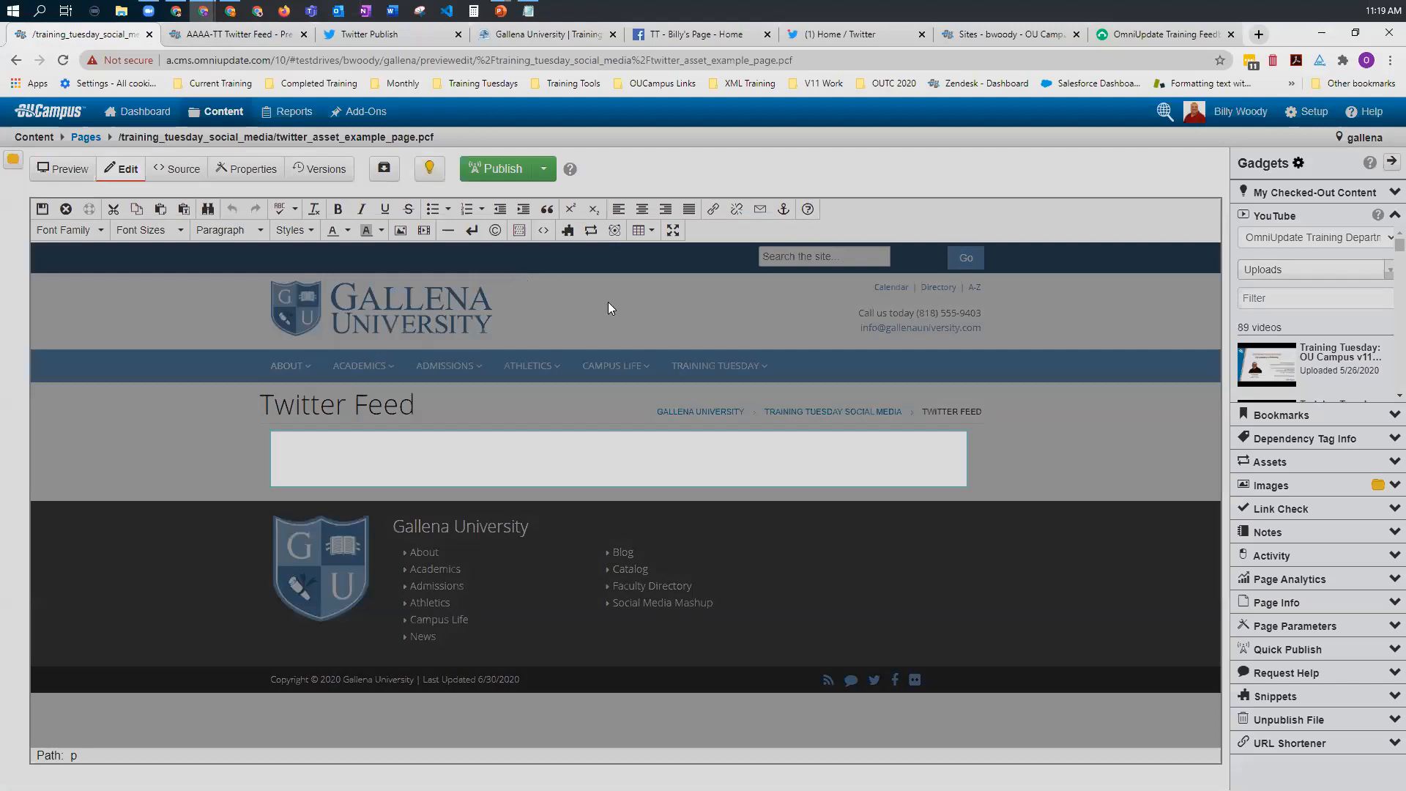
Step: Insert the newly published Twitter feed asset into the main content, save the page and review the embedded timeline
left_click(592, 230)
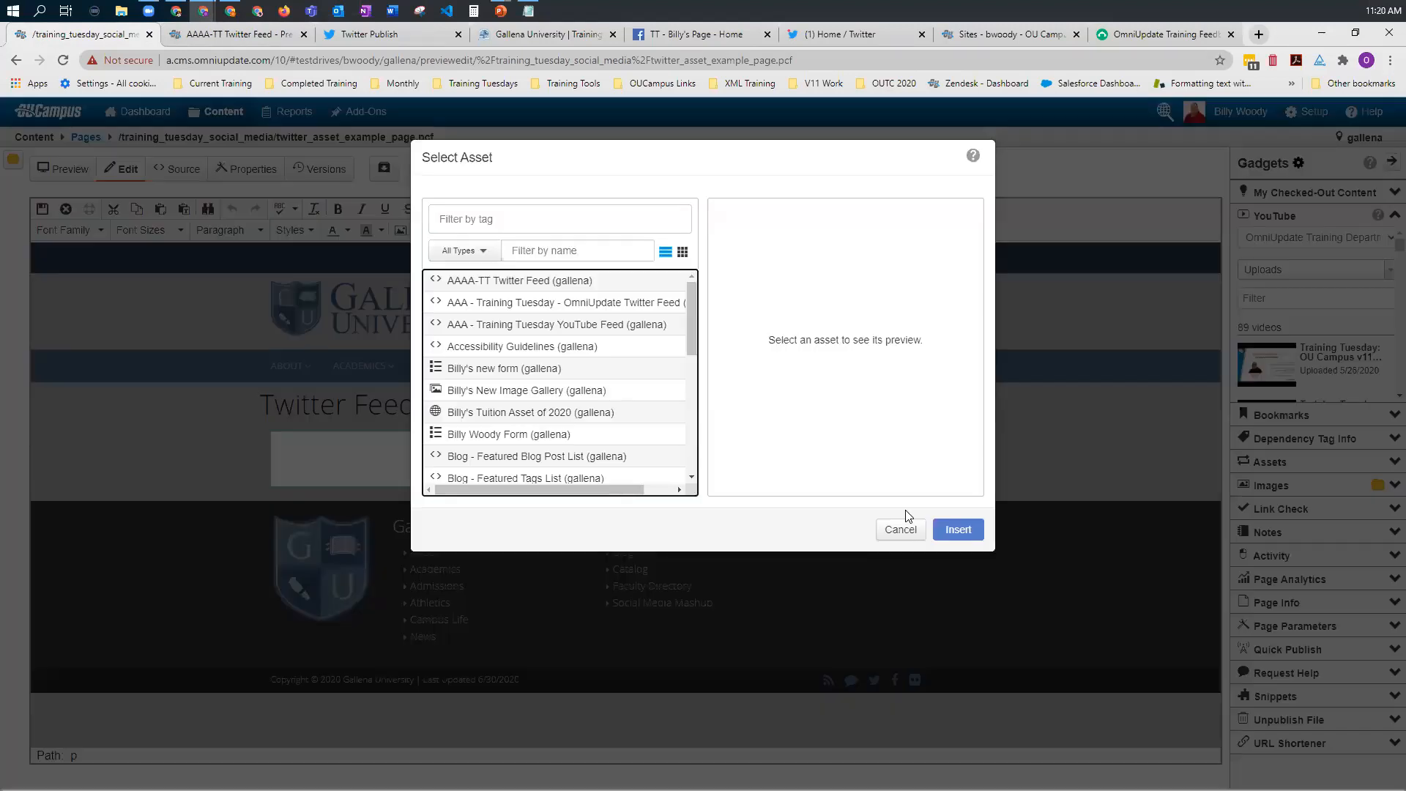
left_click(519, 280)
left_click(952, 531)
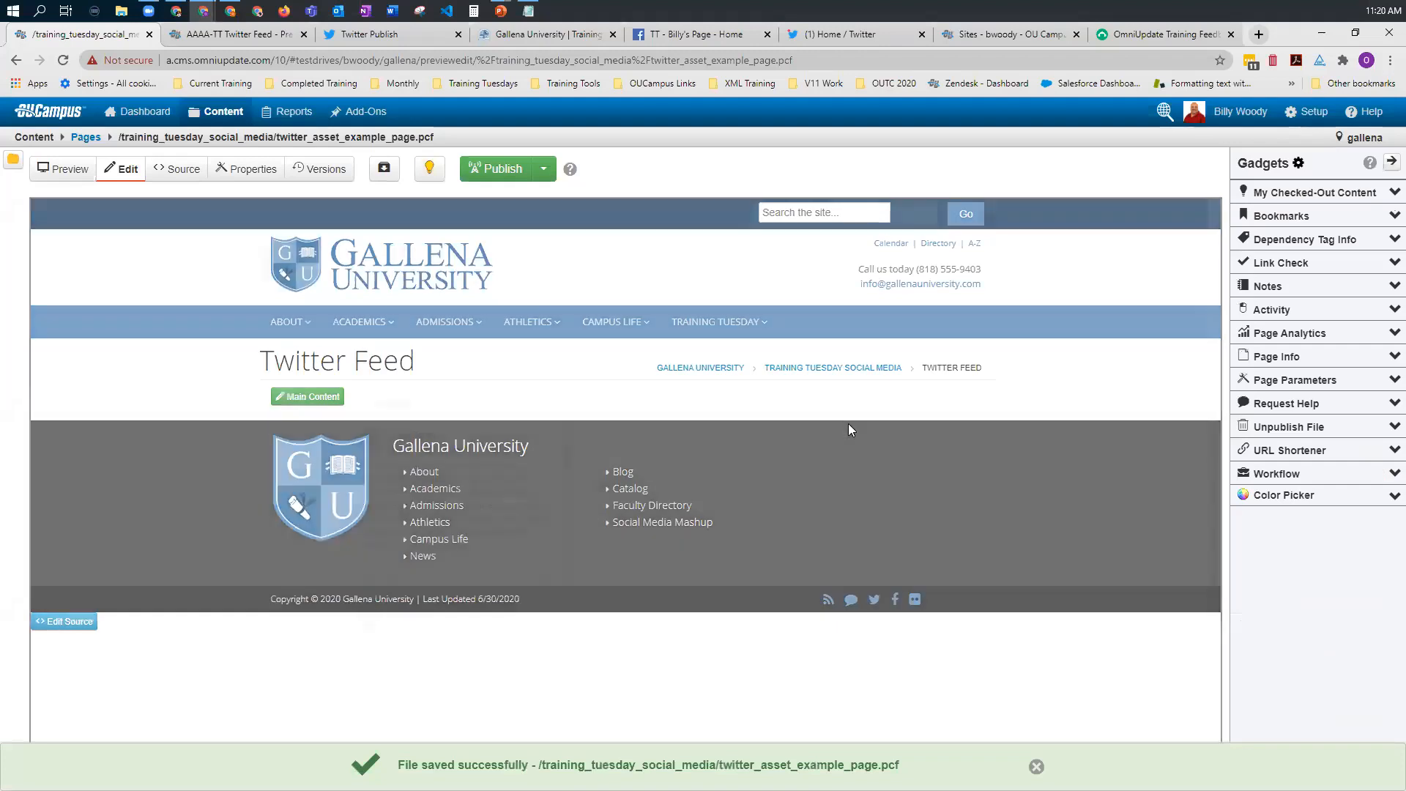
scroll(472, 504, "down", 5)
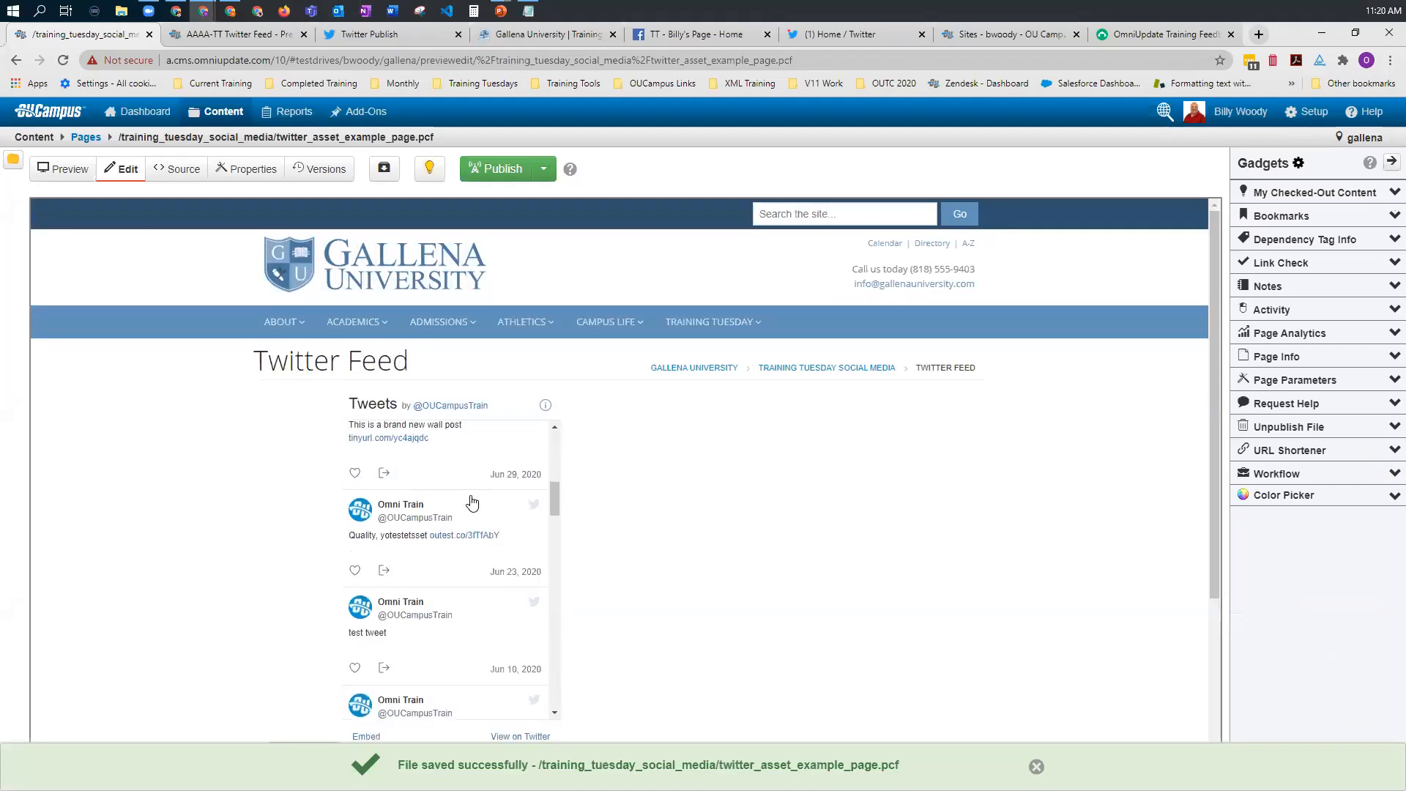
scroll(472, 504, "down", 10)
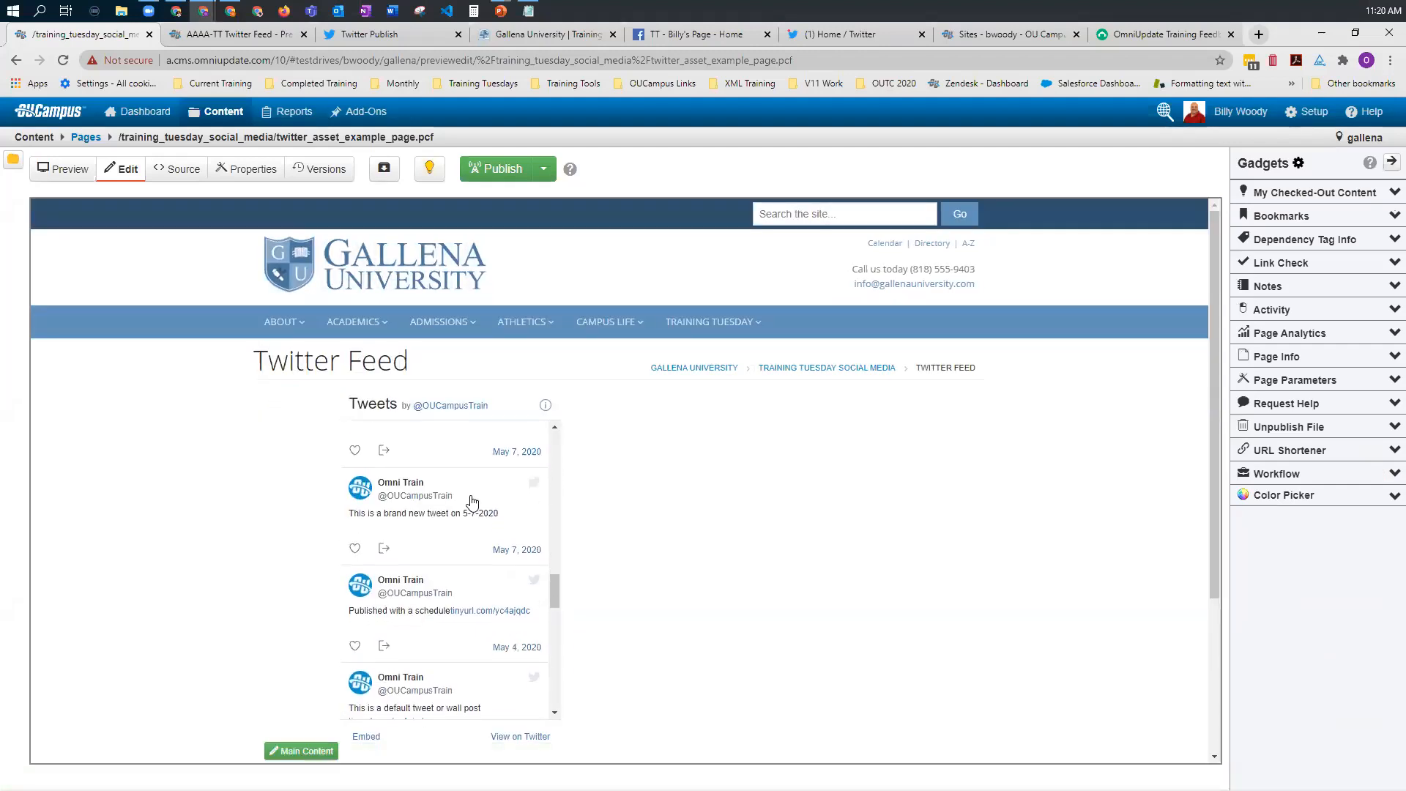
scroll(472, 503, "up", 5)
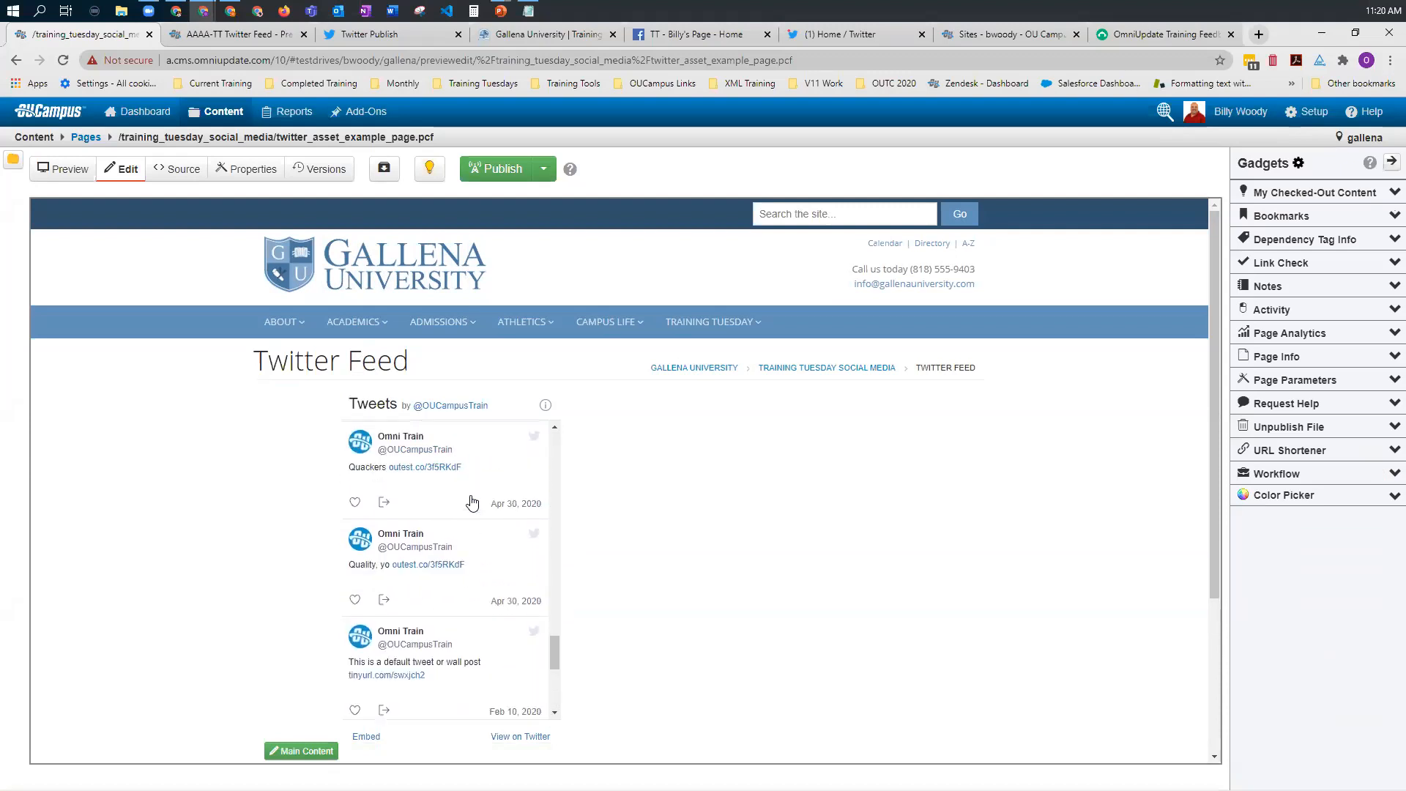
scroll(472, 502, "up", 10)
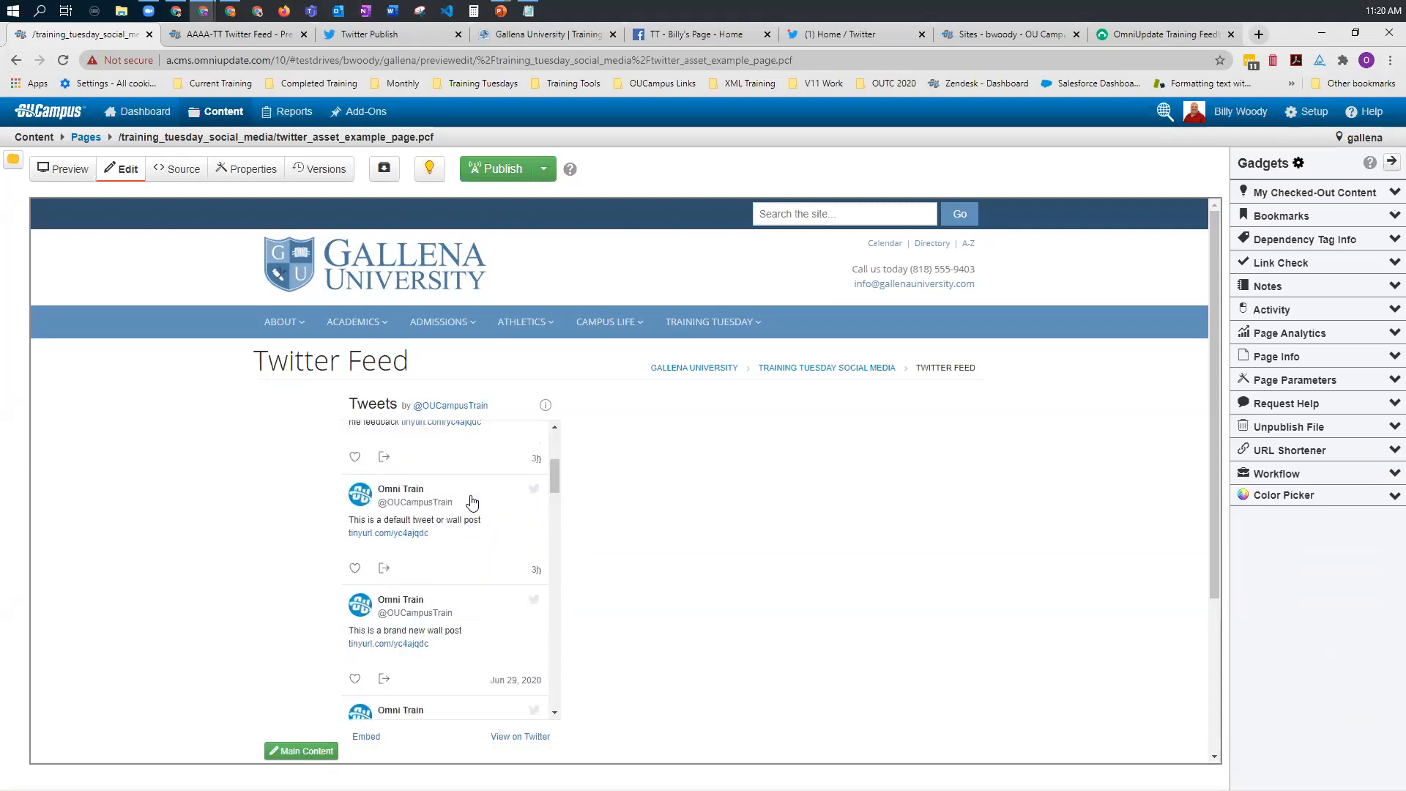
scroll(473, 502, "up", 1)
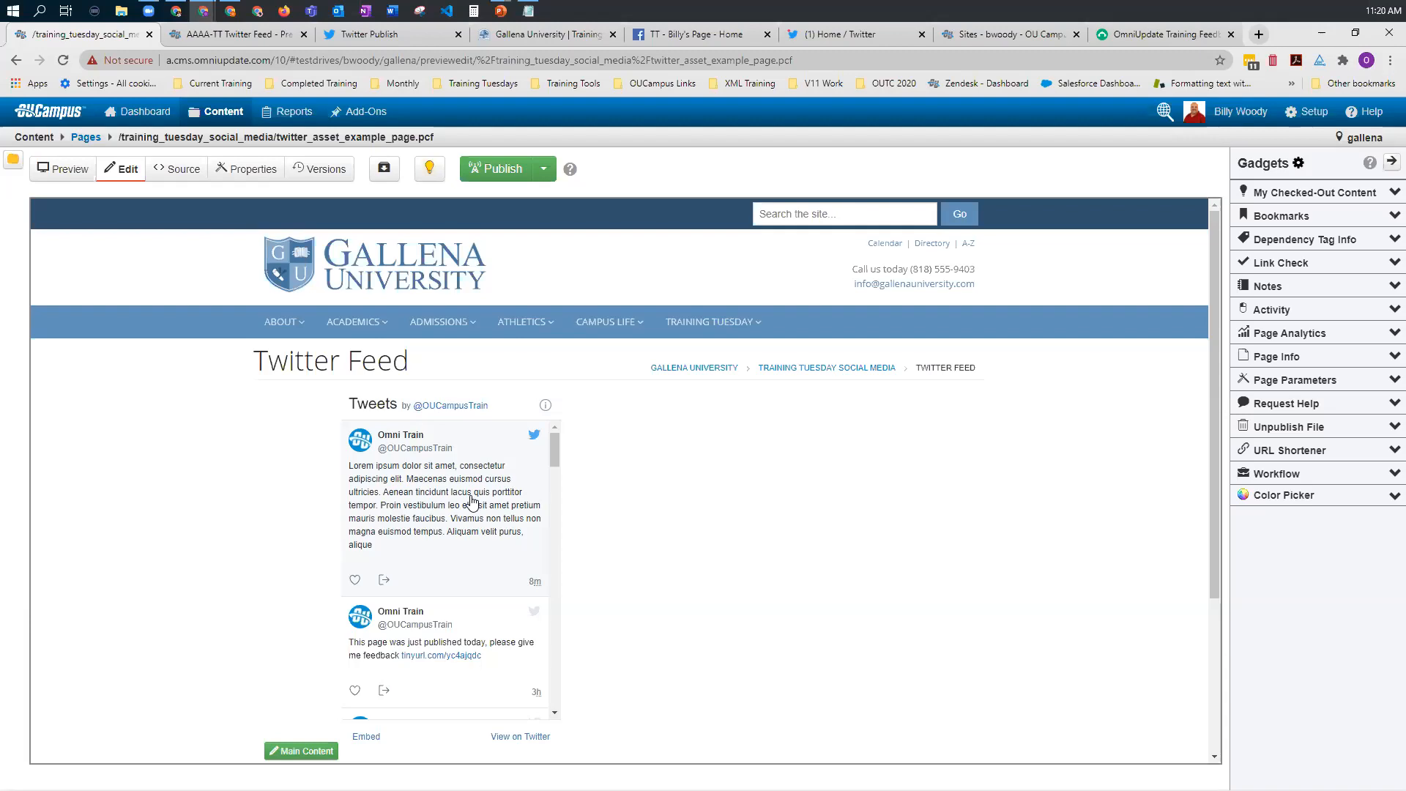
Step: Copy the embed code from the AAAA-TT Twitter Feed asset into the source of a new component named AAAA-Twitter Feed
left_click(236, 36)
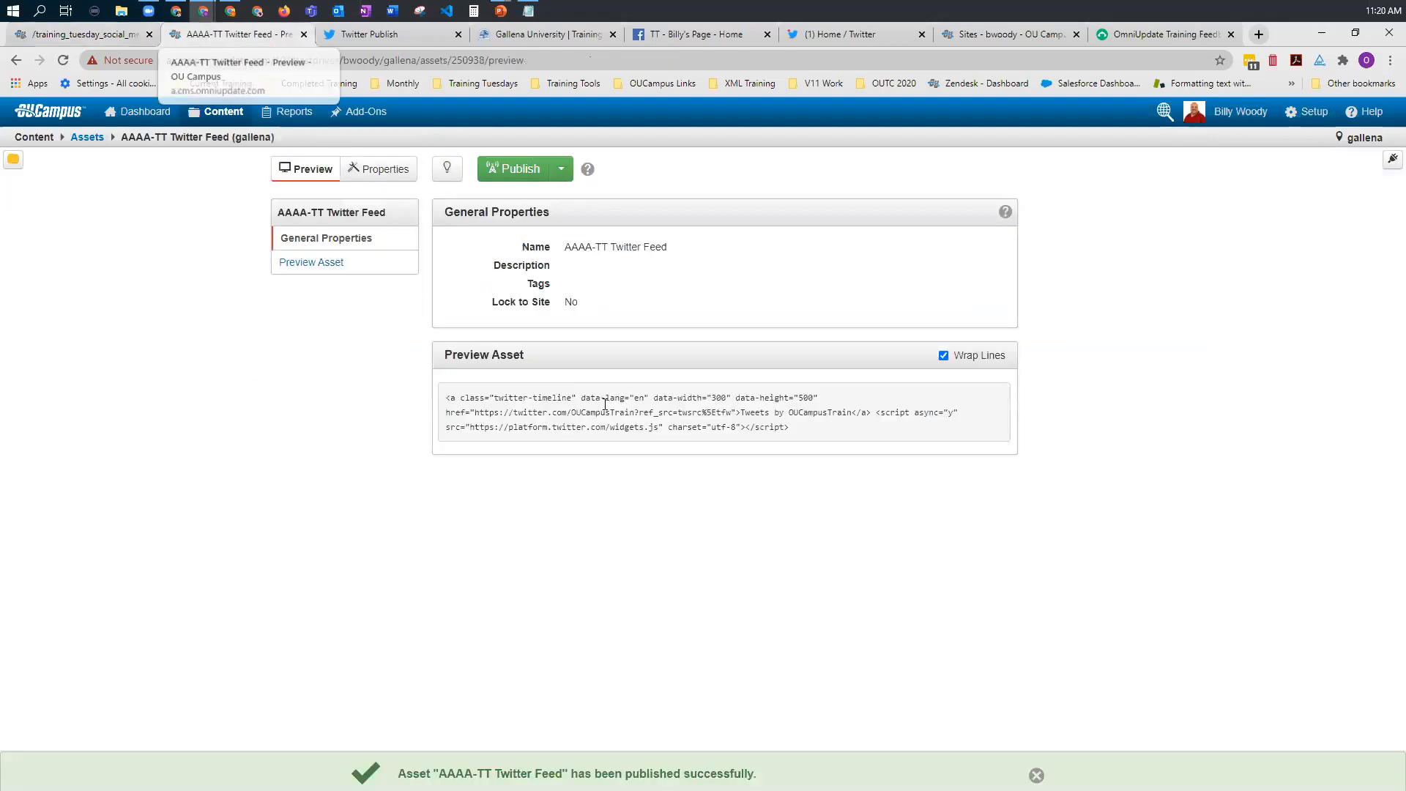
left_click_drag(799, 428, 441, 386)
key("ctrl+c")
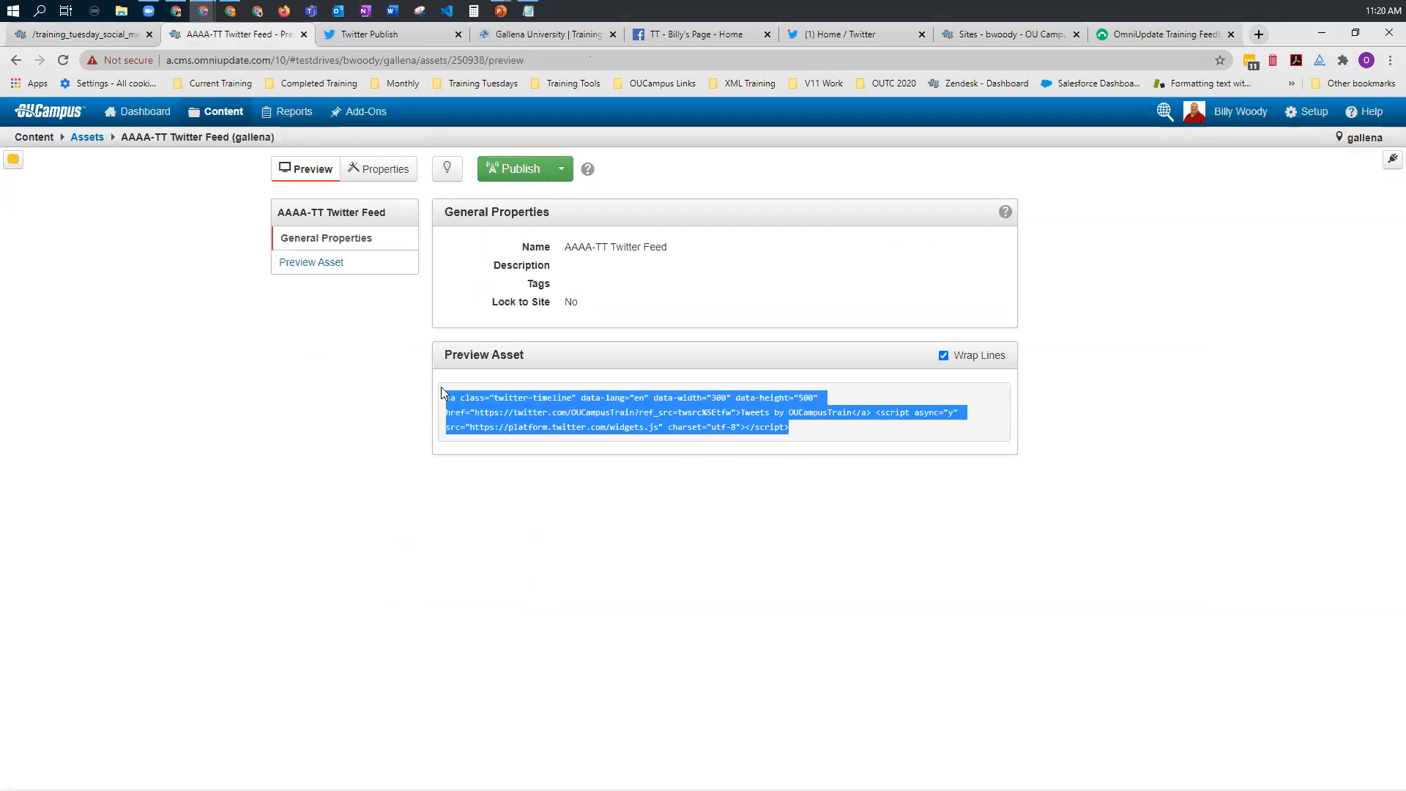
mouse_move(213, 121)
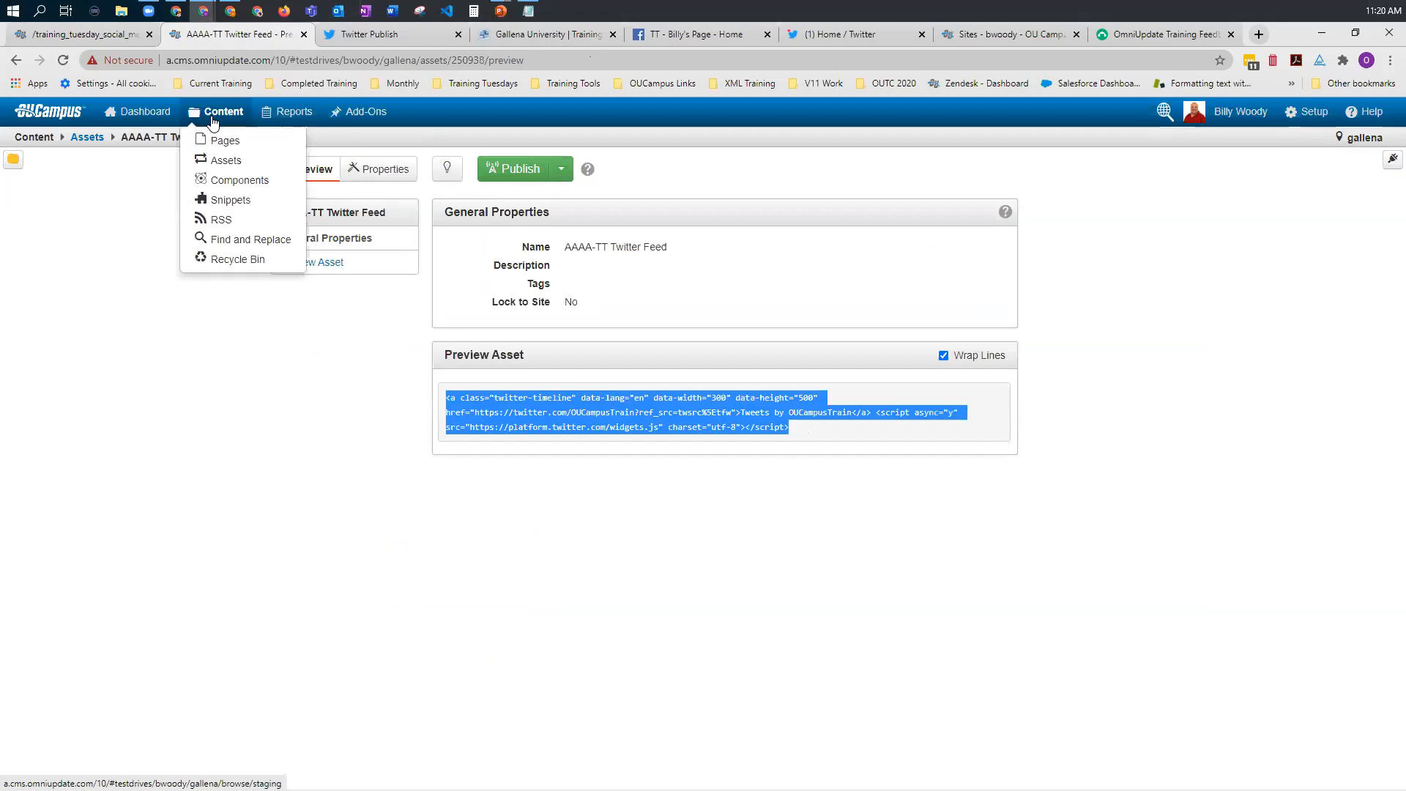
left_click(232, 182)
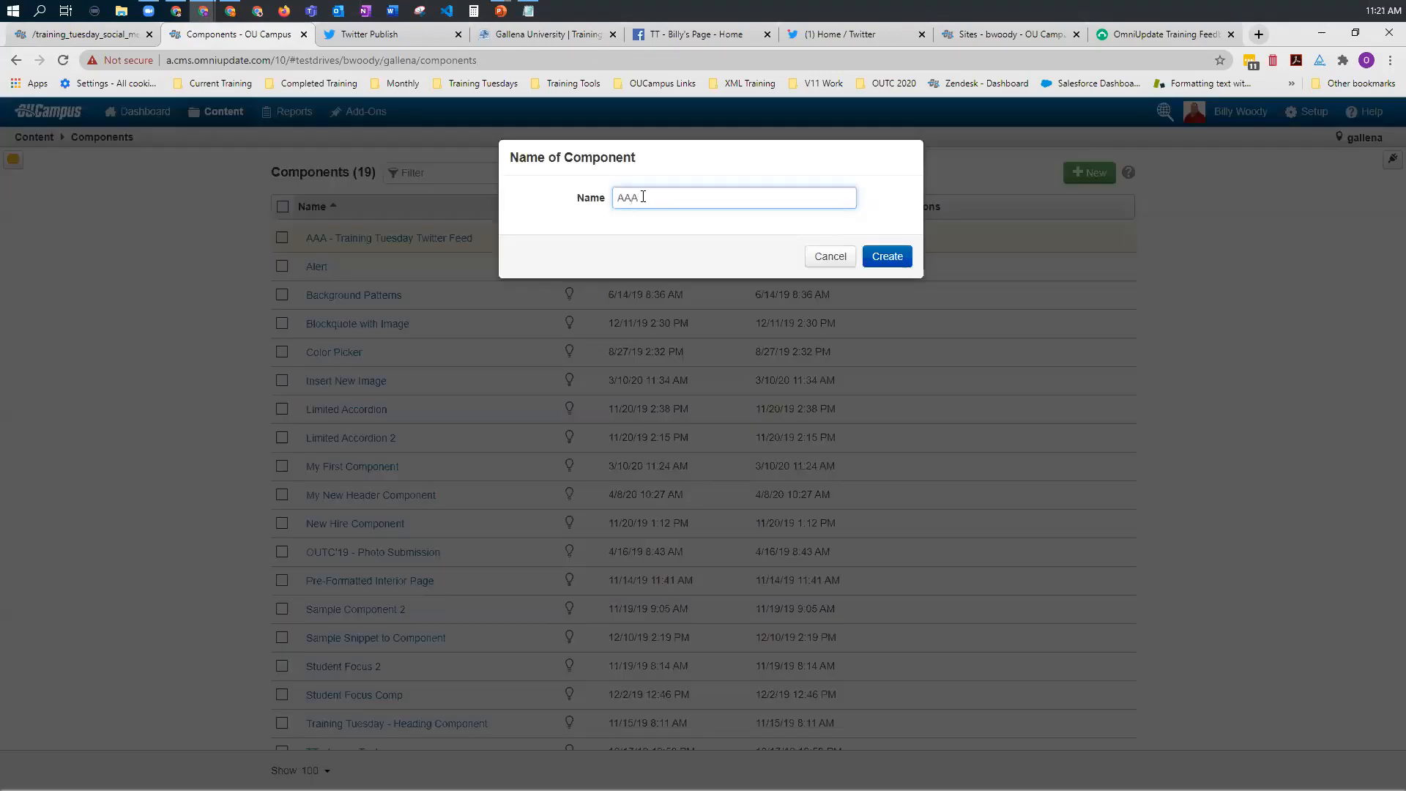
type("AAAA-Twitter Feed")
left_click(896, 256)
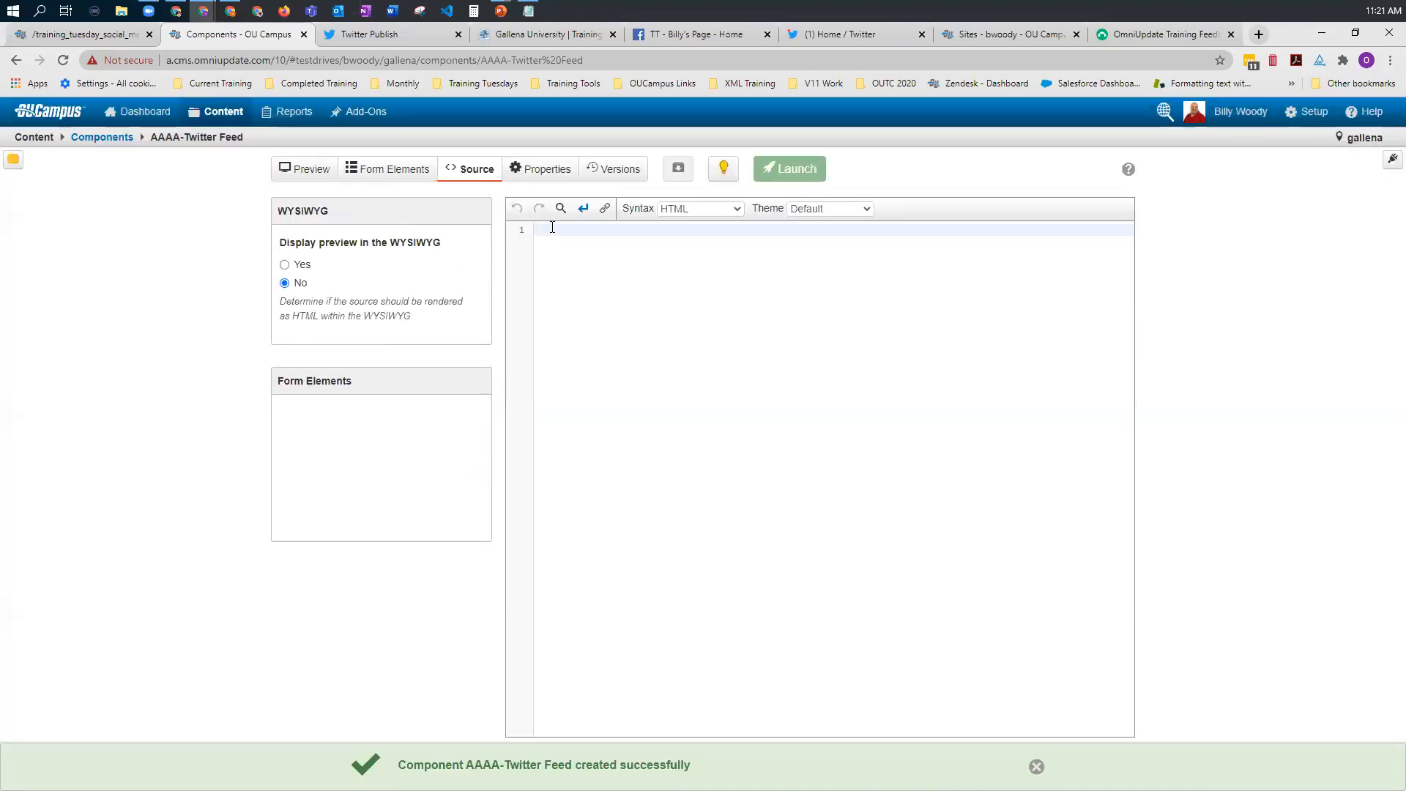
key("ctrl+v")
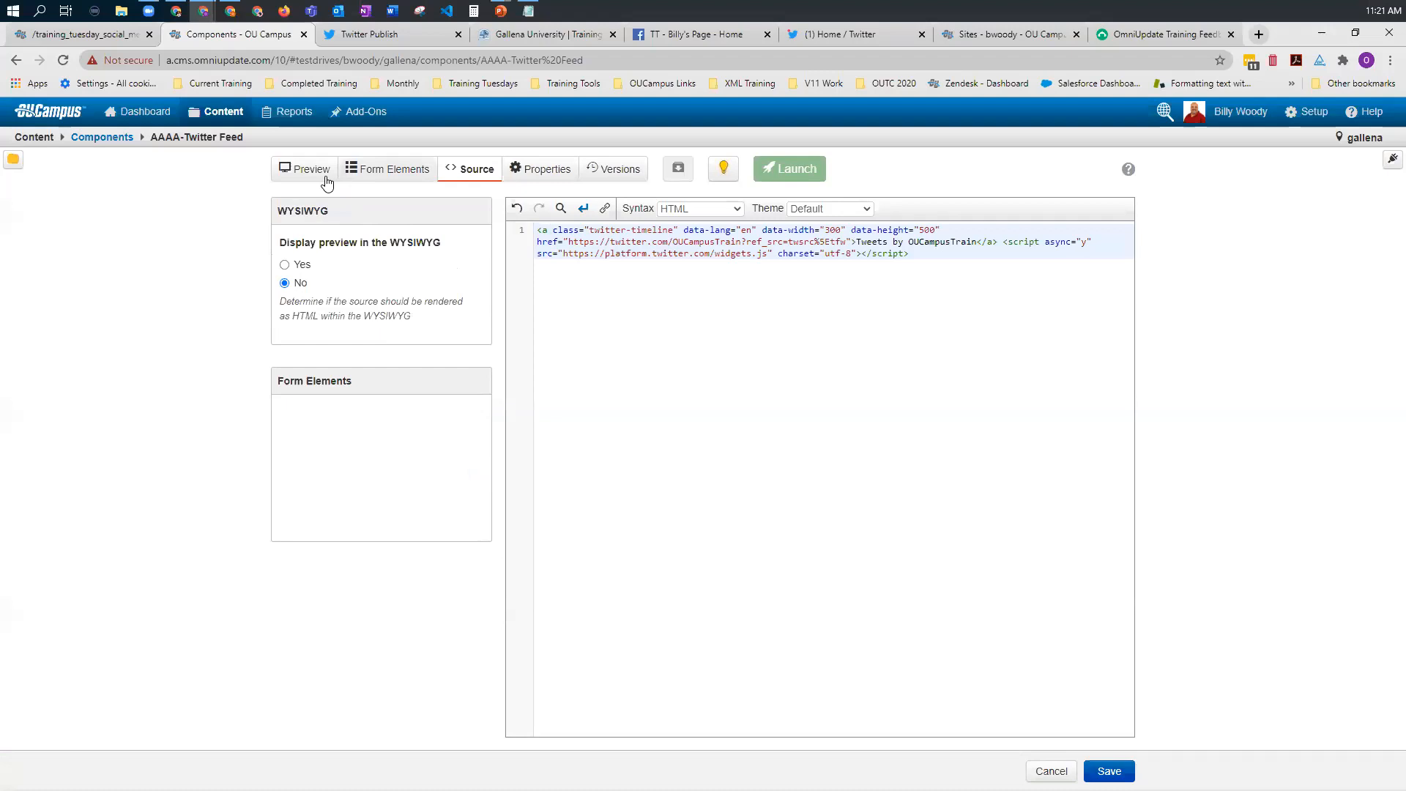
Step: Add a Short Text form element labelled Feed Title to the component and save the element
left_click(386, 173)
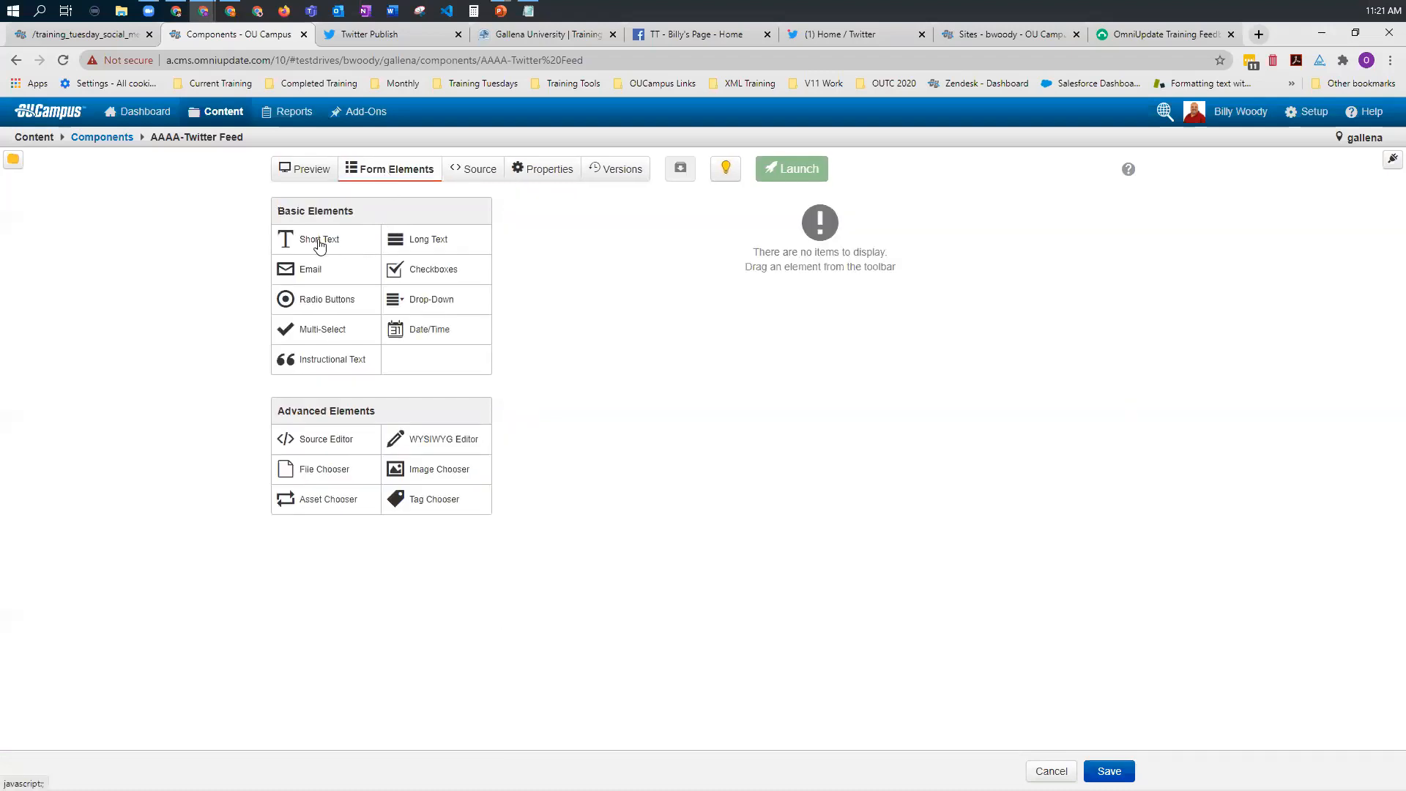
left_click(319, 241)
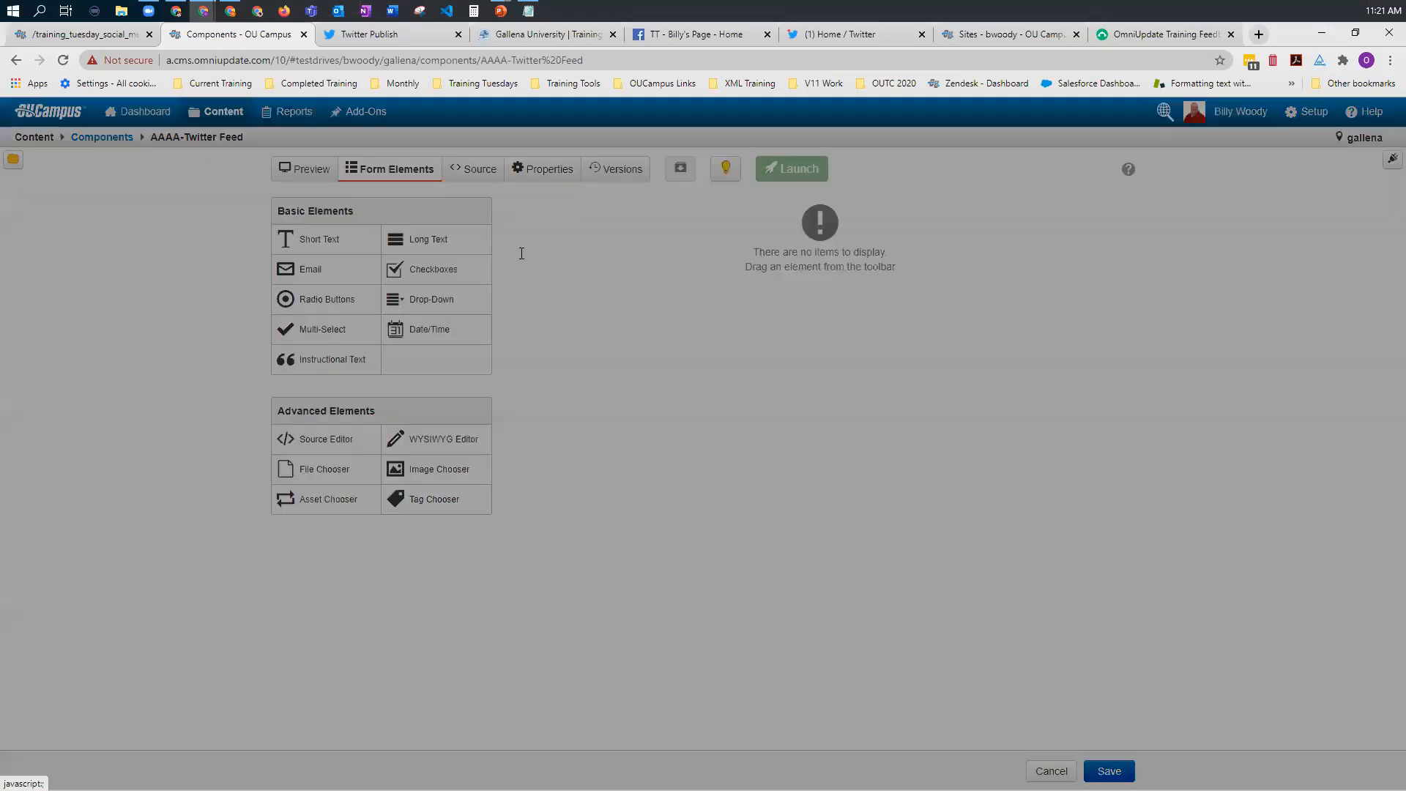
type("Feed Title")
left_click(1022, 610)
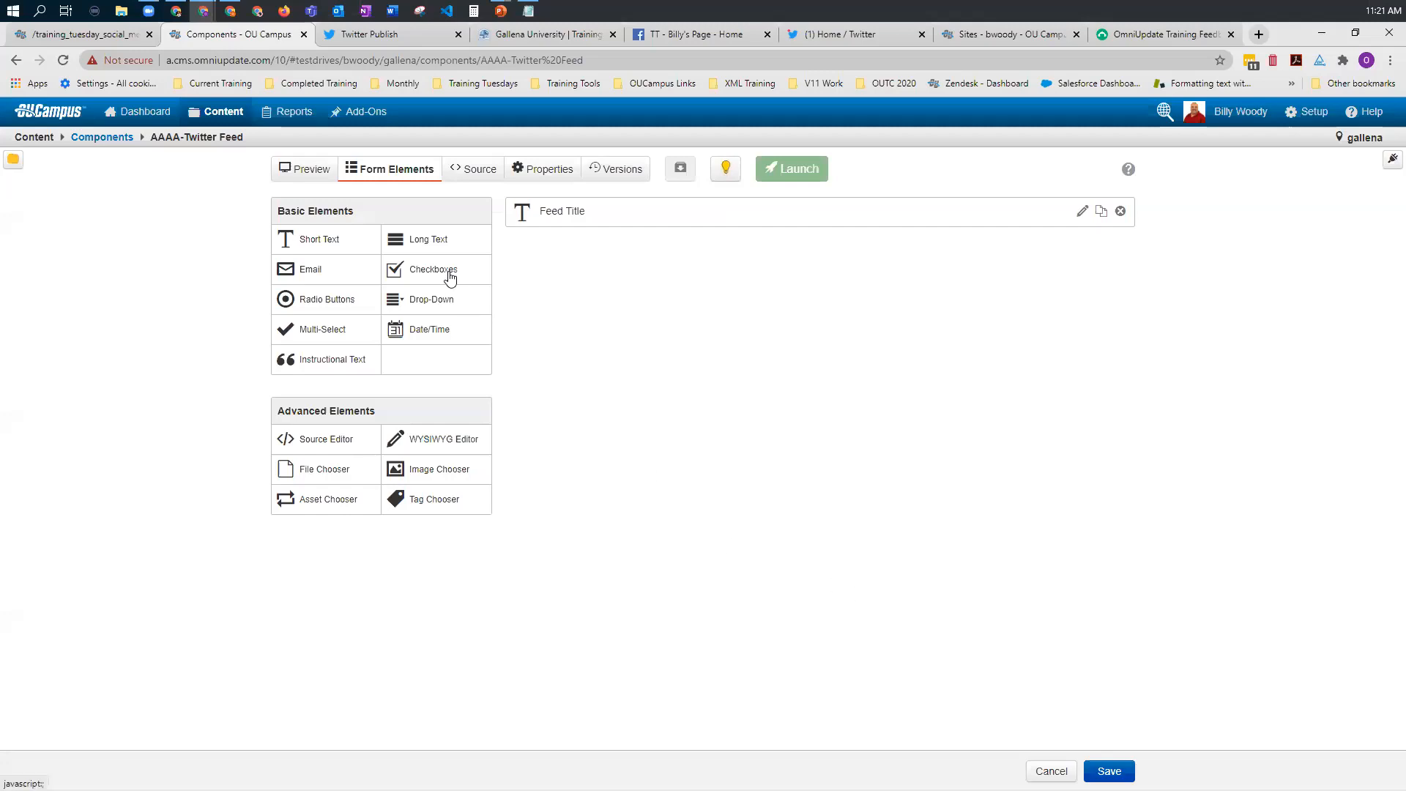
Step: Add a second Short Text form element labelled Enter Twitter feed URL and save it
left_click(309, 241)
type("Enter Tw")
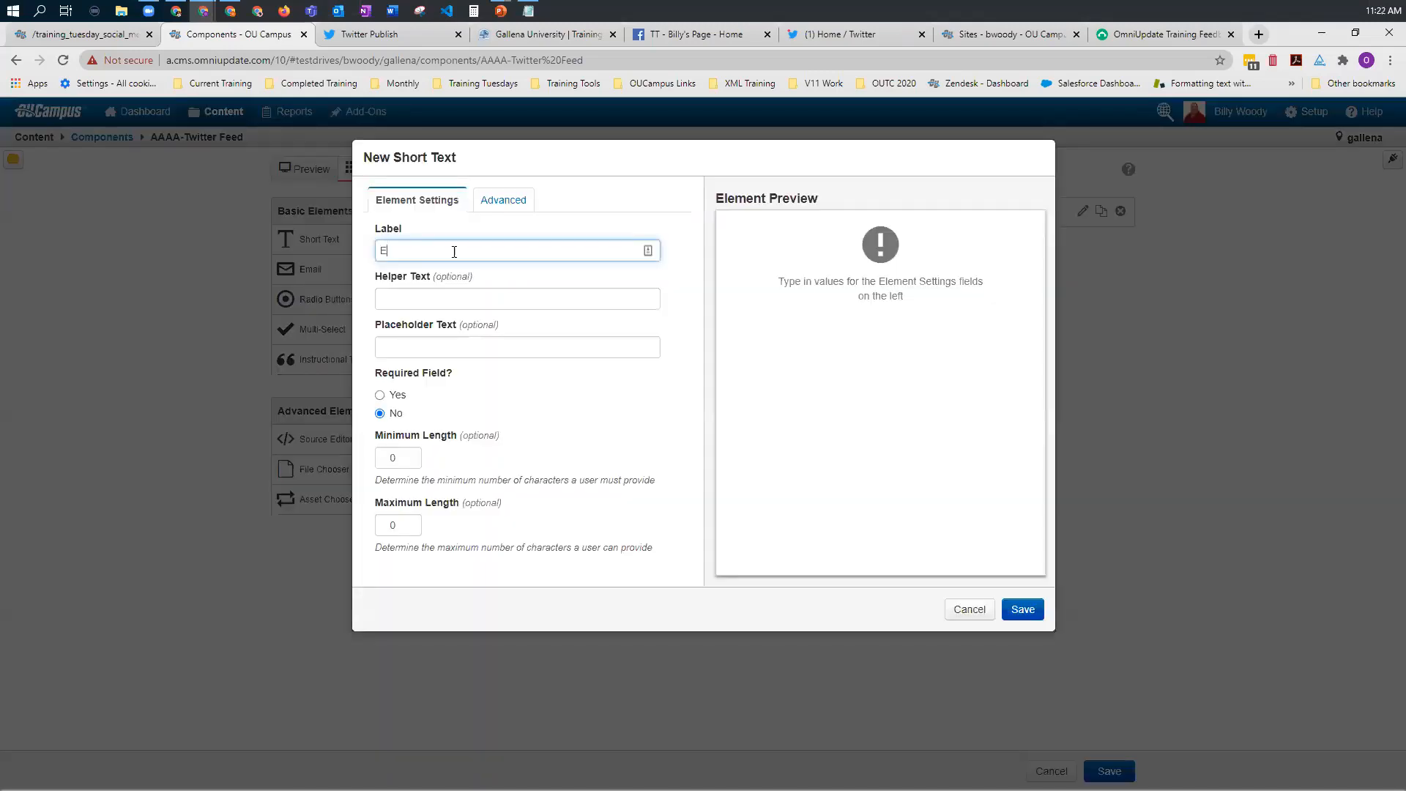
type("itter feed URL")
left_click(1029, 611)
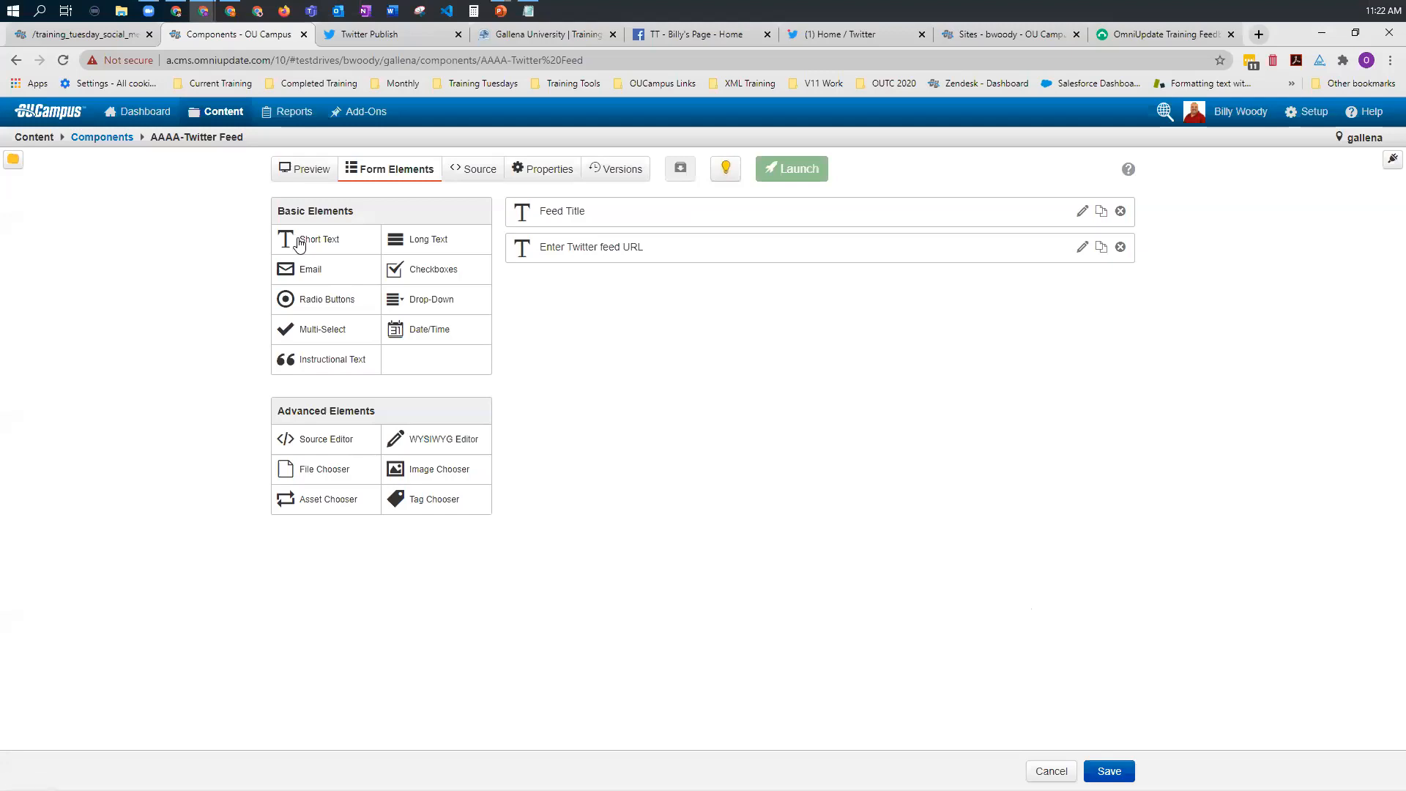
Step: Add a third Short Text form element to the component and label it Hight
left_click_drag(328, 241, 584, 321)
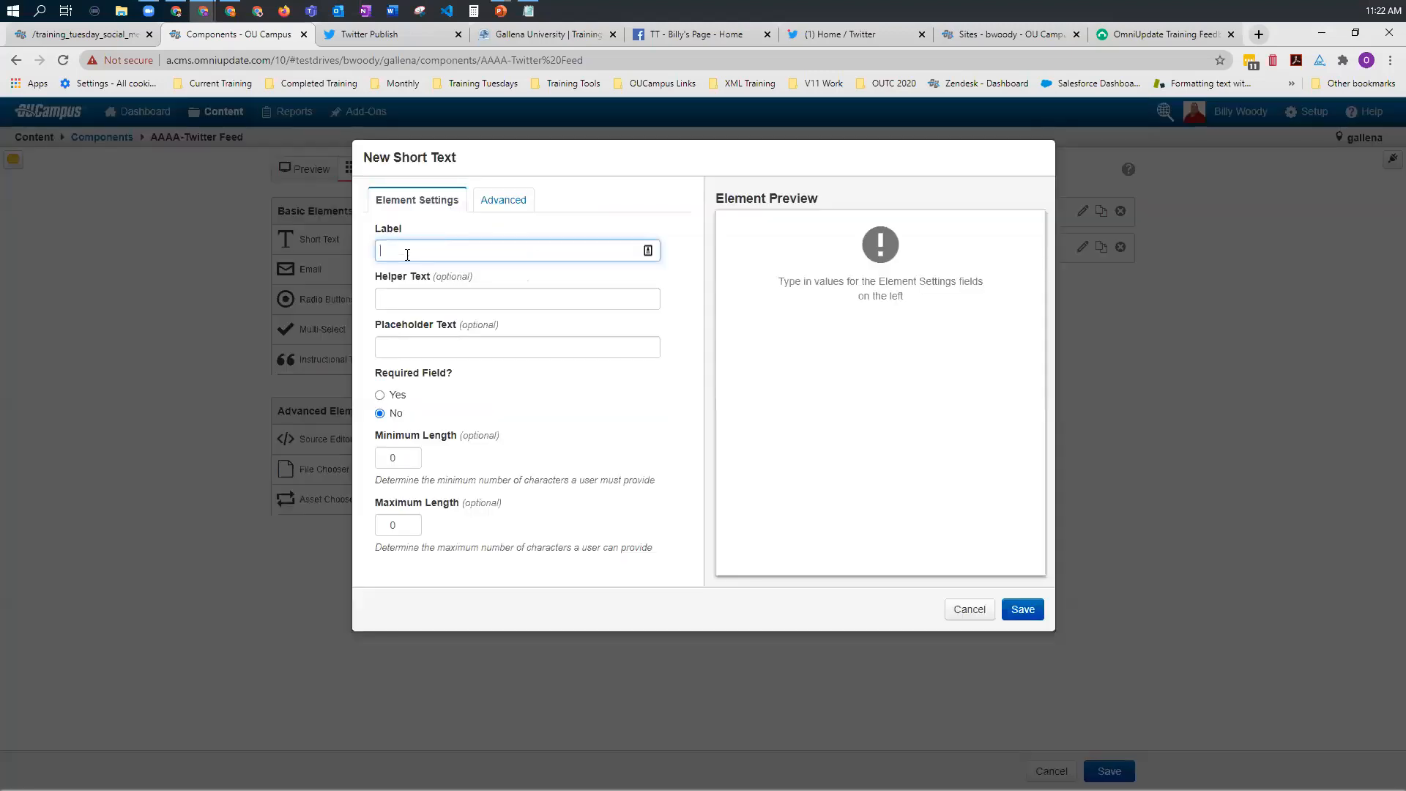
type("Hight")
left_click(561, 422)
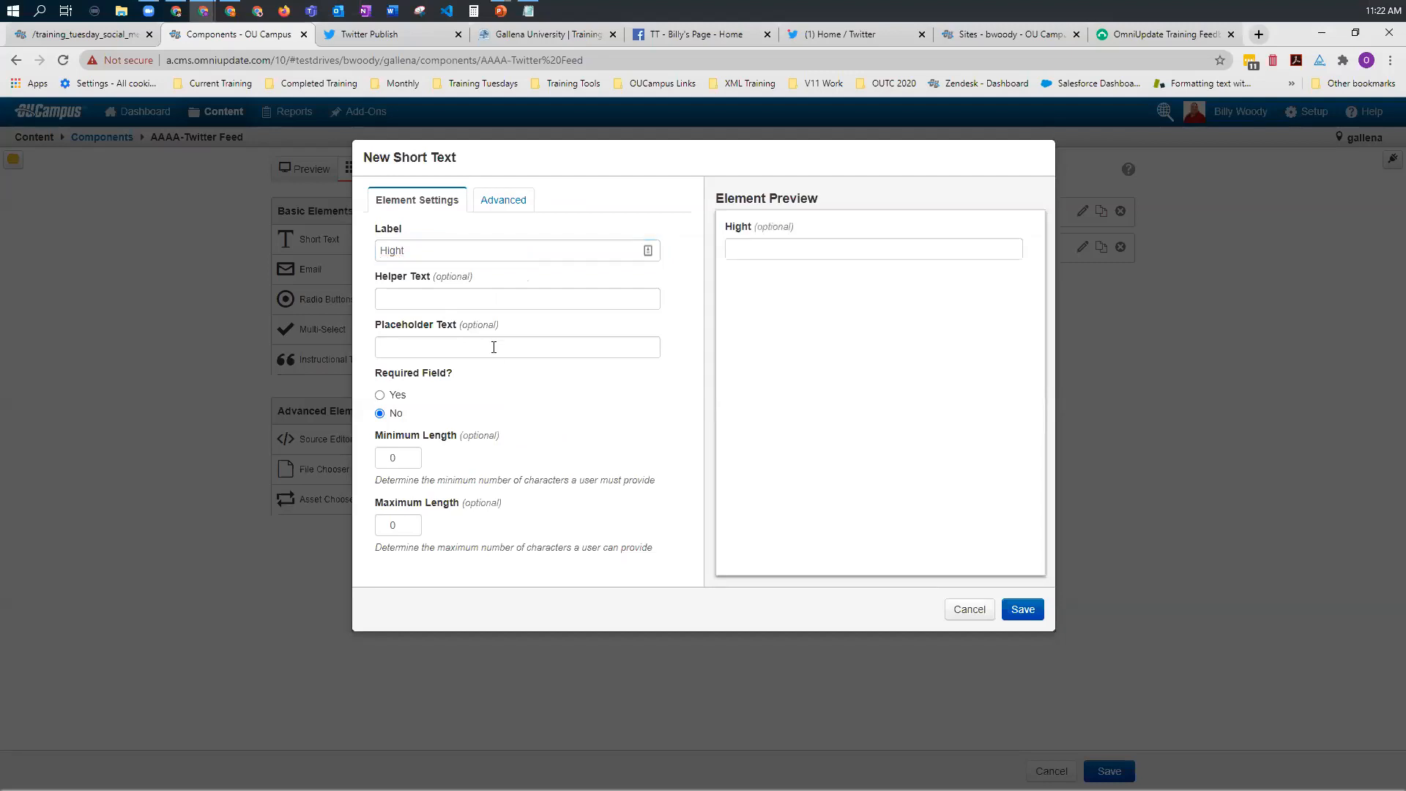
Step: Validate the new short text element with the regular expression [0-9] and the error message Numbers Only, and save the element
left_click(502, 204)
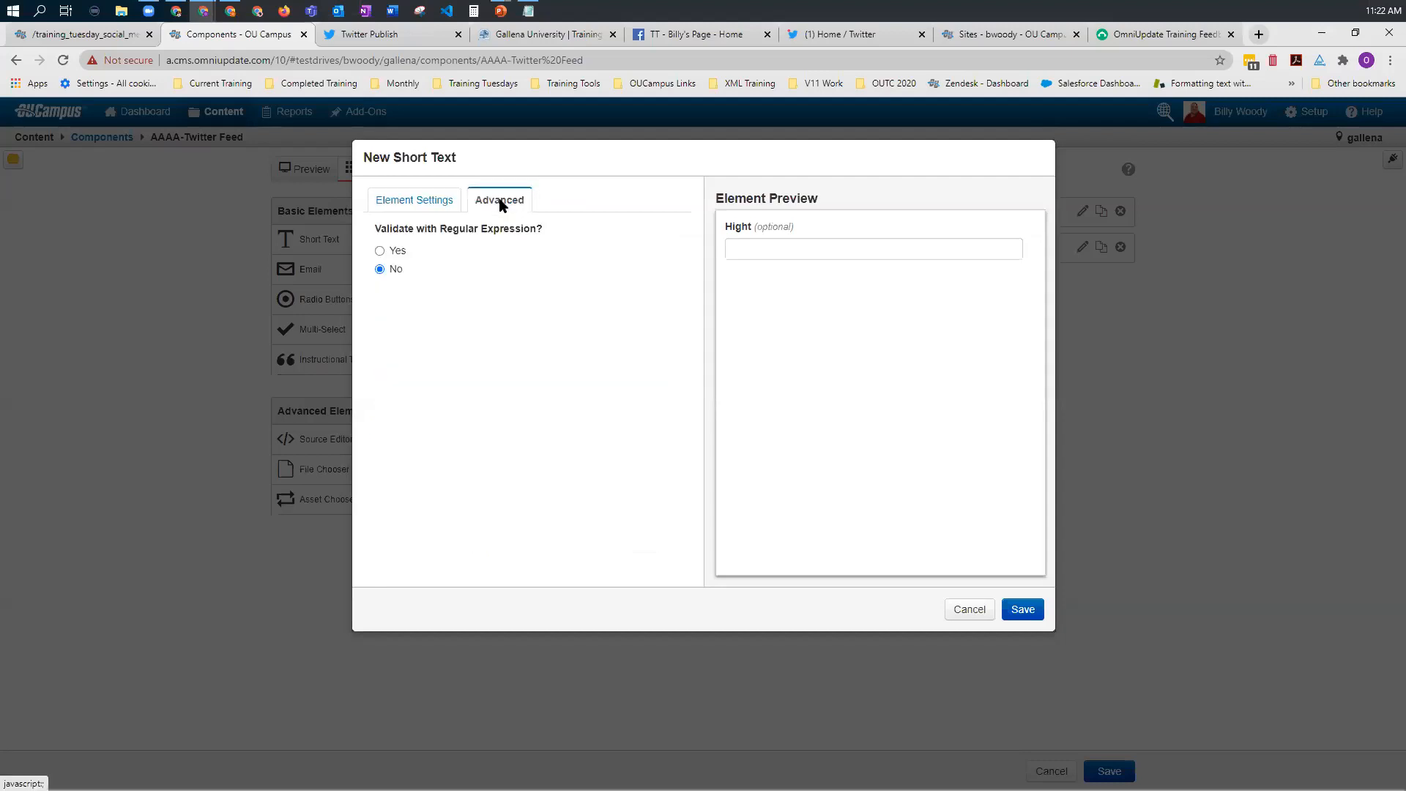
left_click(392, 256)
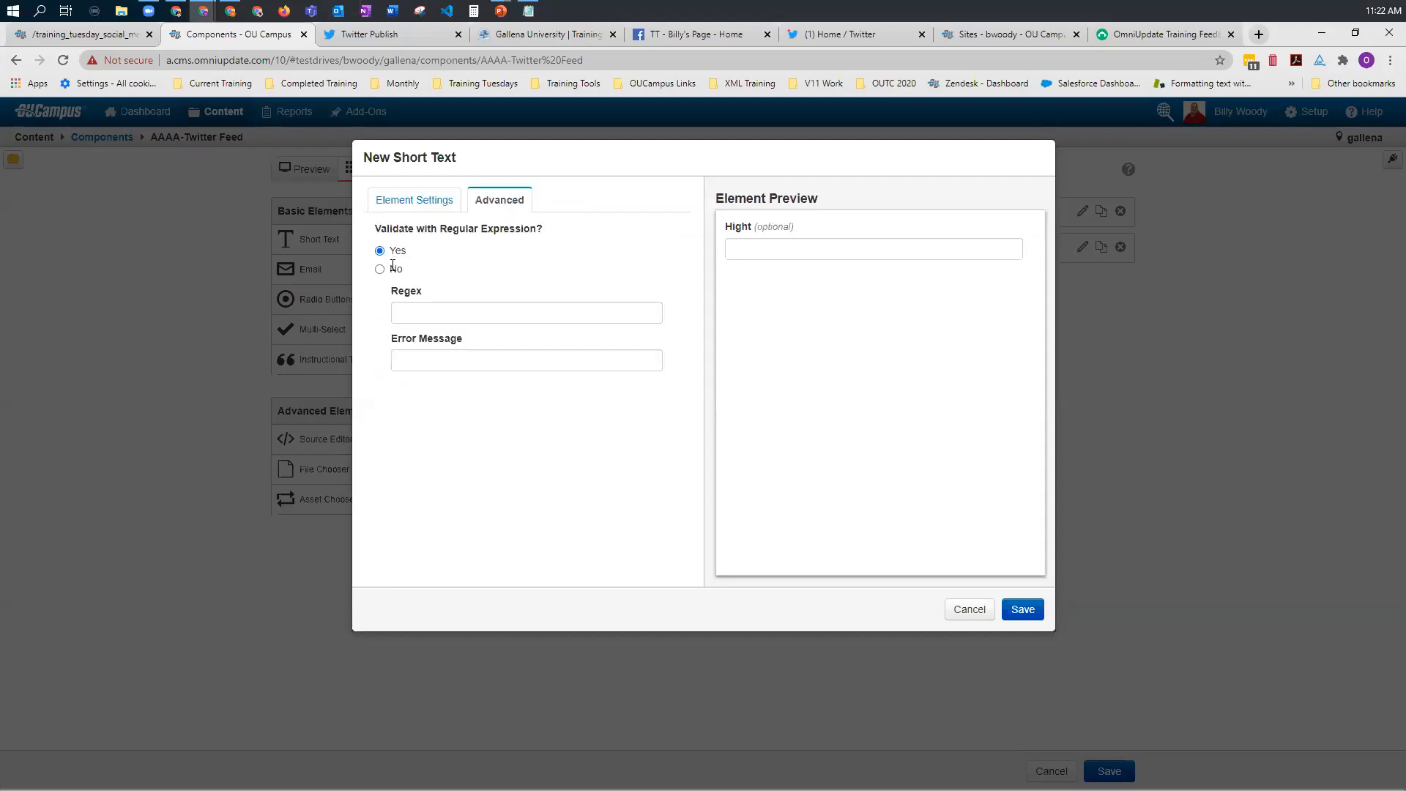
left_click(407, 314)
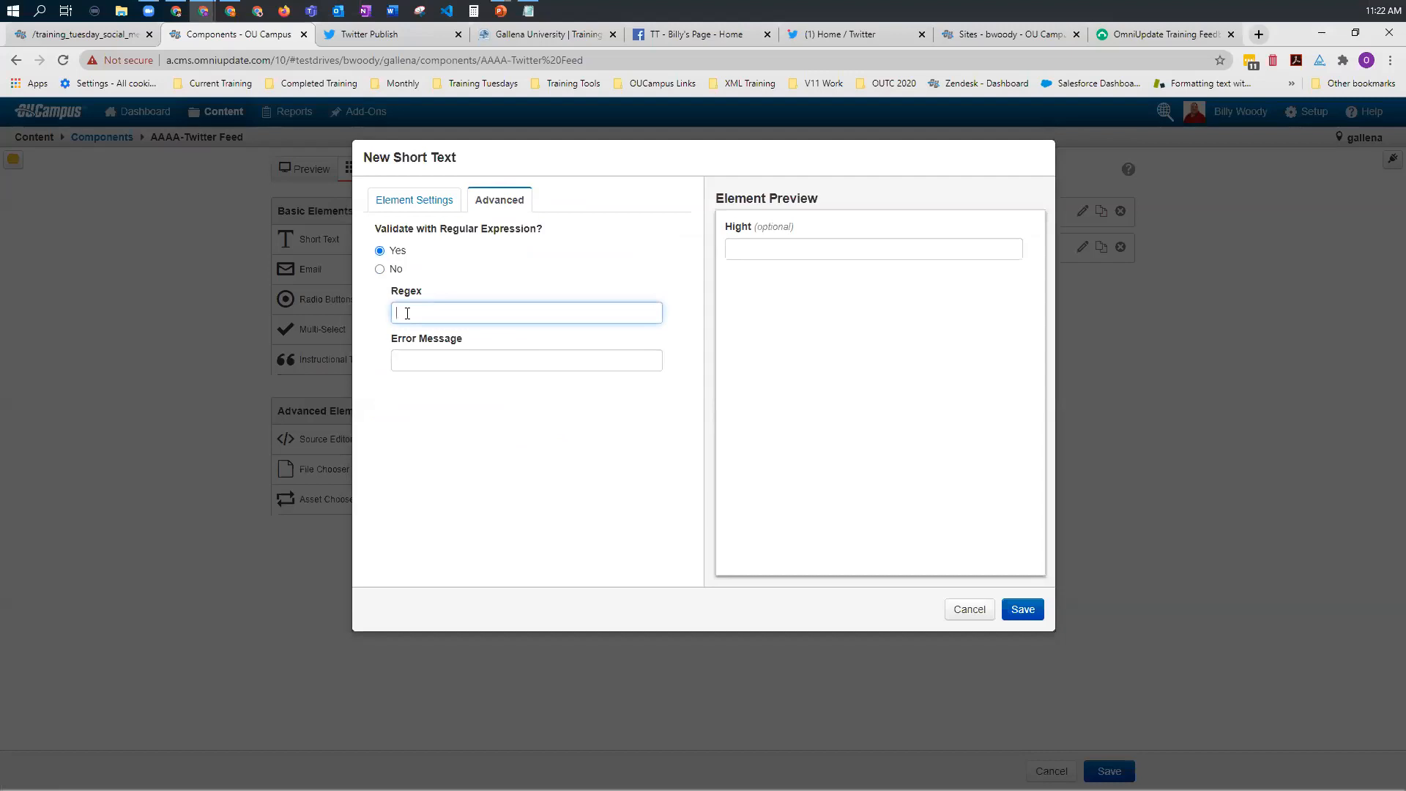
type("[0-9")
left_click(410, 365)
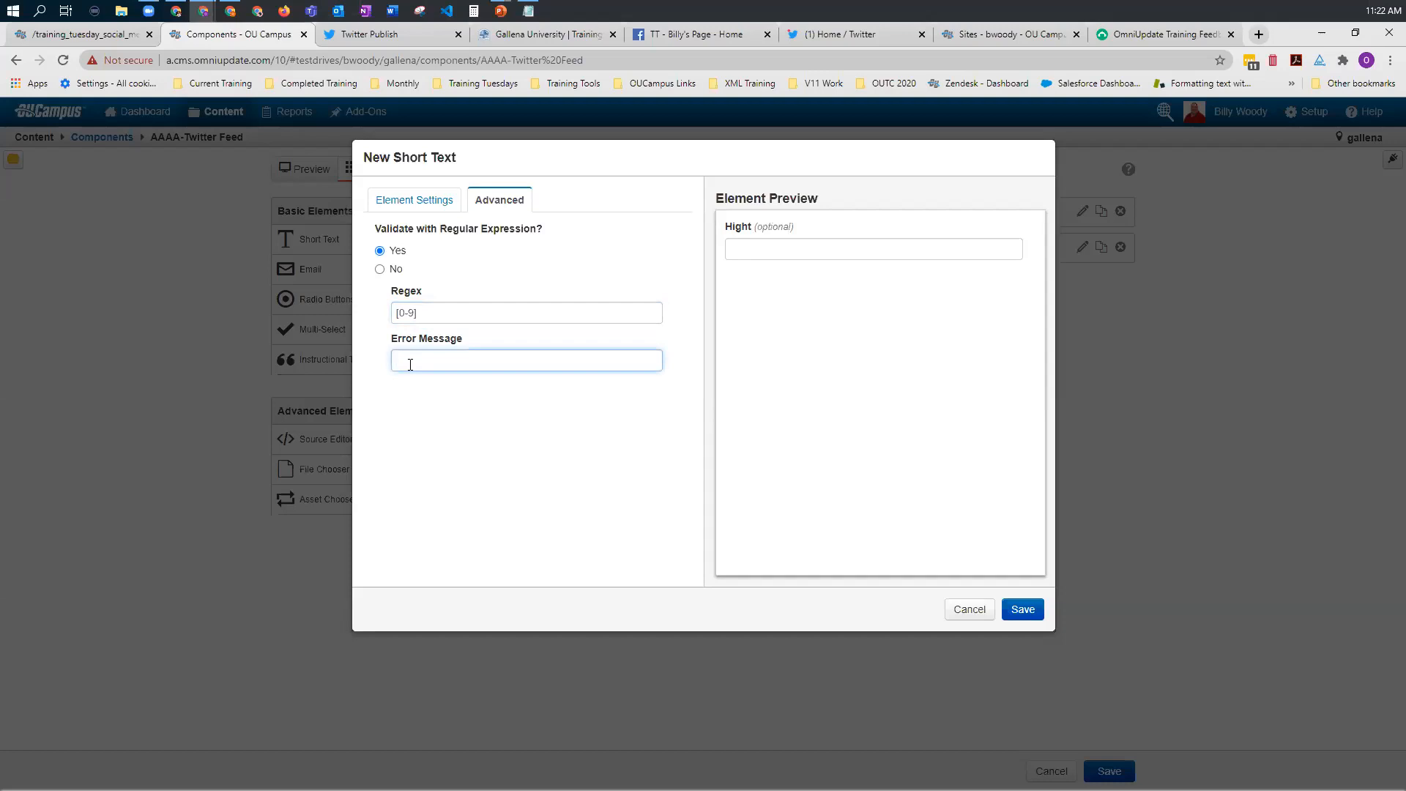
type("Numbers Only")
left_click(1025, 612)
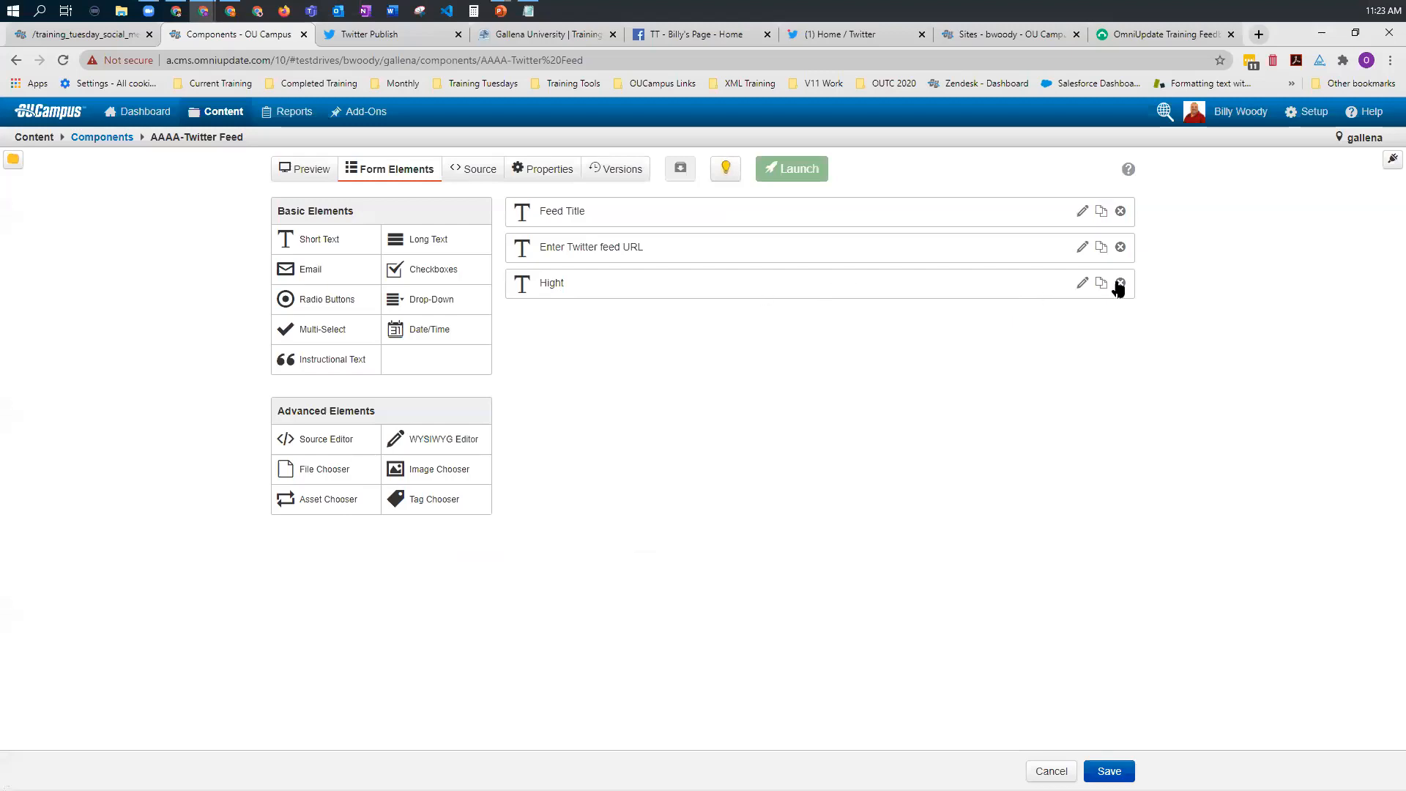
Step: Correct the misspelled label of the third form element to Height and save it
left_click(1082, 284)
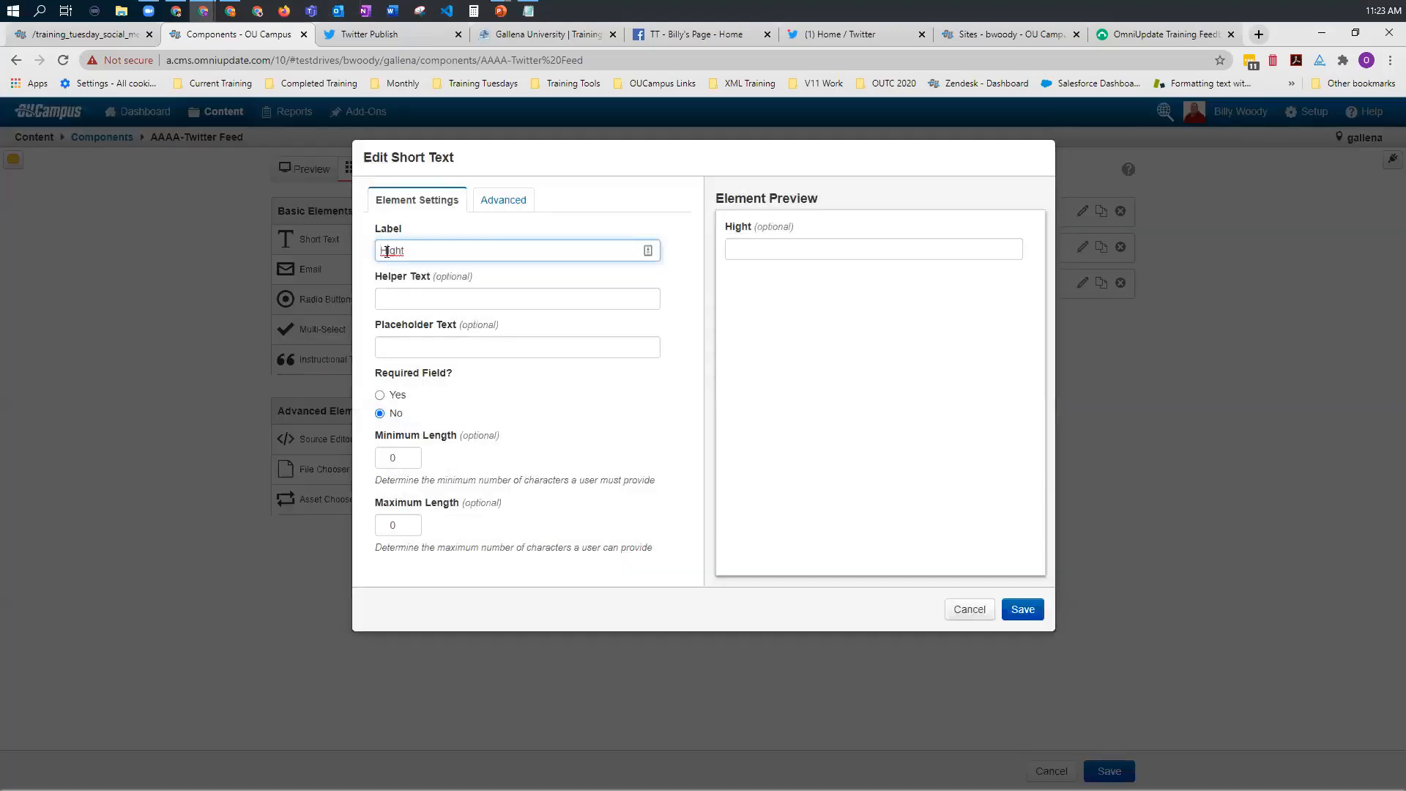
left_click(386, 251)
type("e")
left_click(1028, 611)
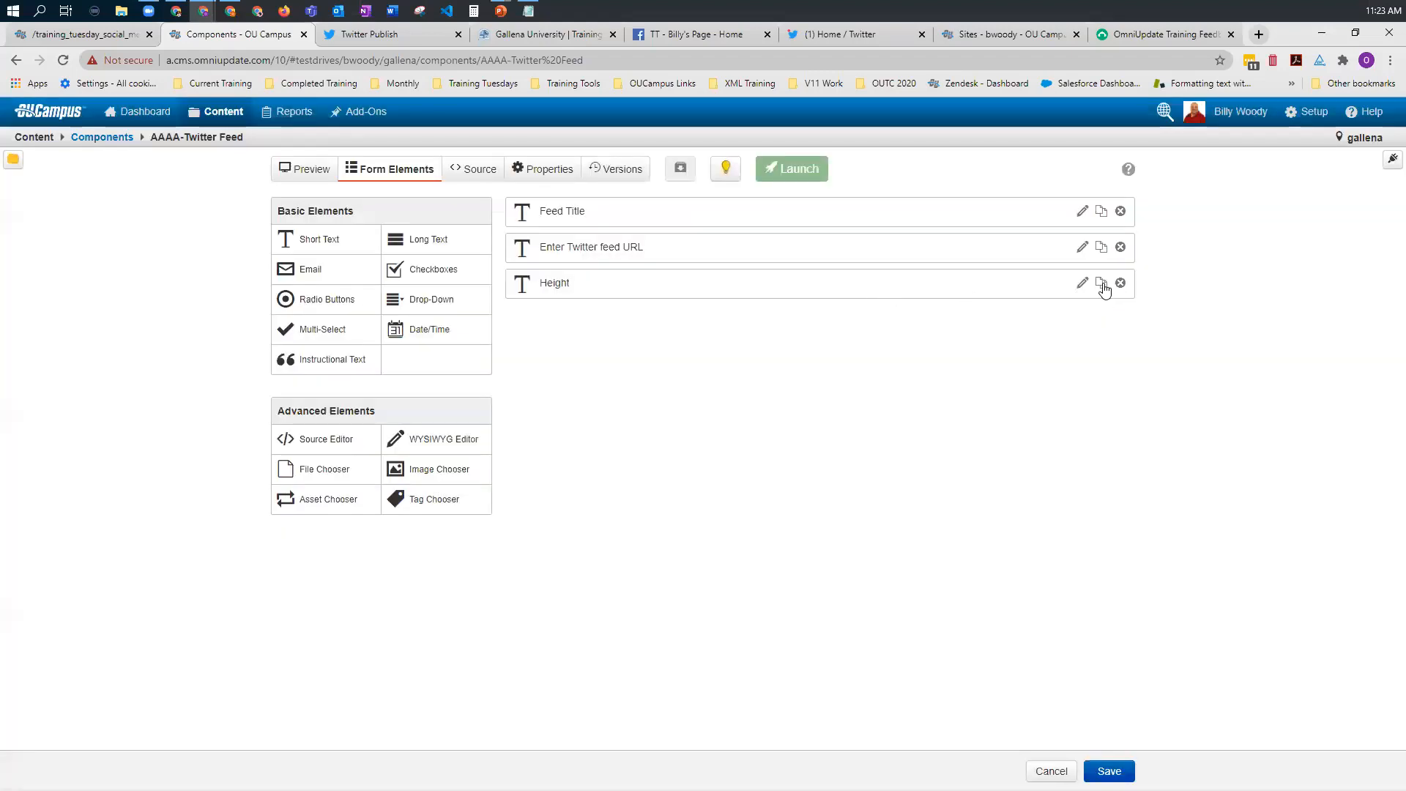
Step: Duplicate the Height form element, relabel the copy as Width and save it
left_click(1103, 285)
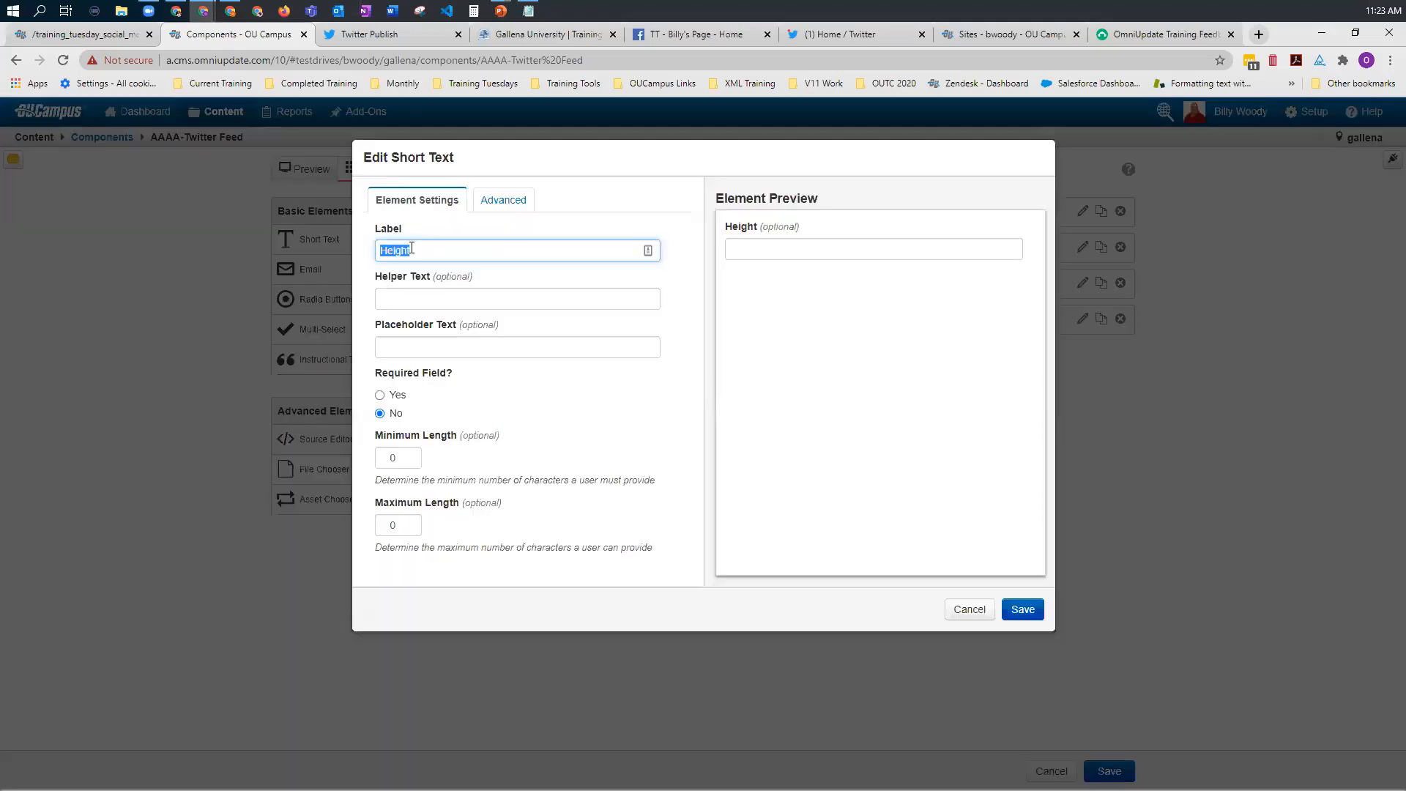
type("Width")
left_click(1024, 609)
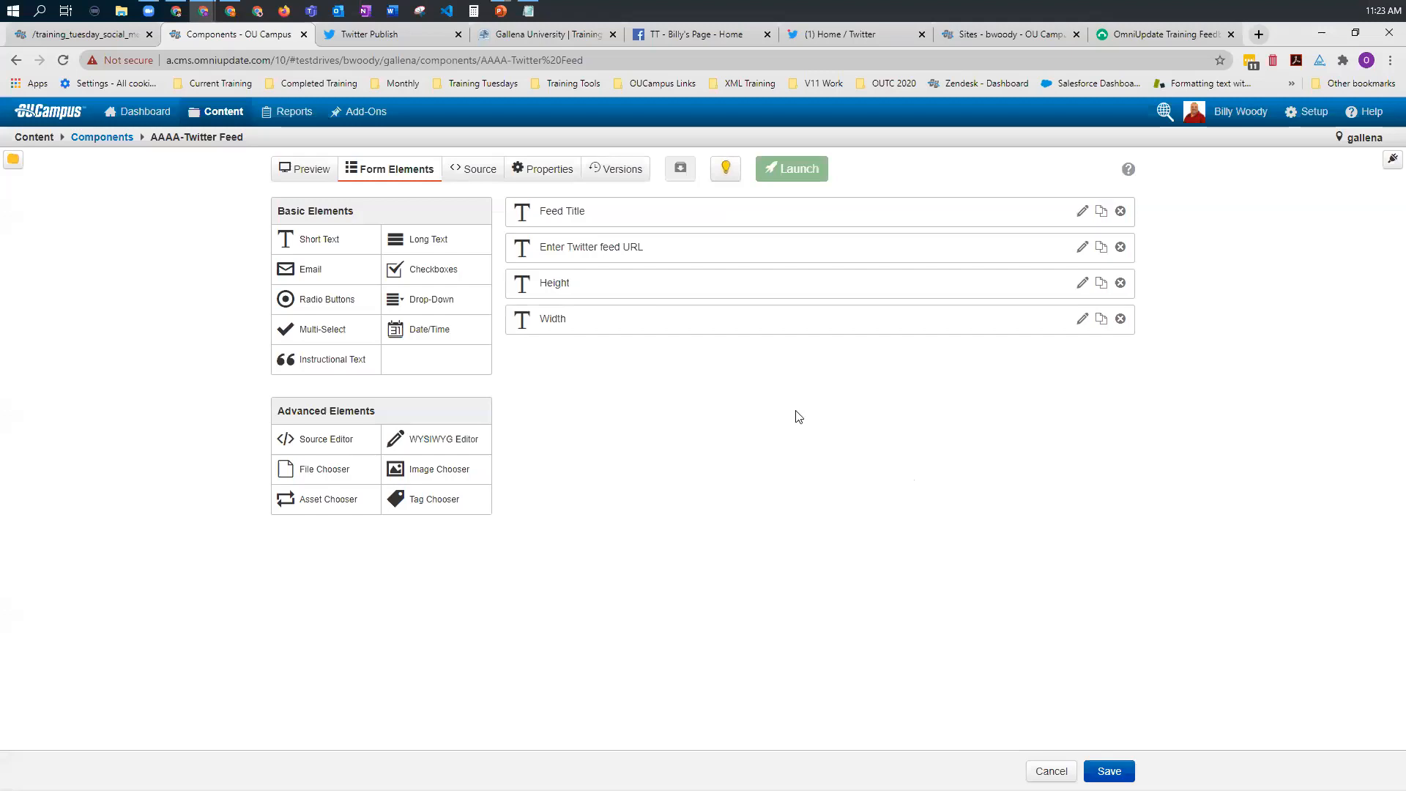
Step: Add a Drop-Down form element to the component with the label Choose language
left_click(415, 301)
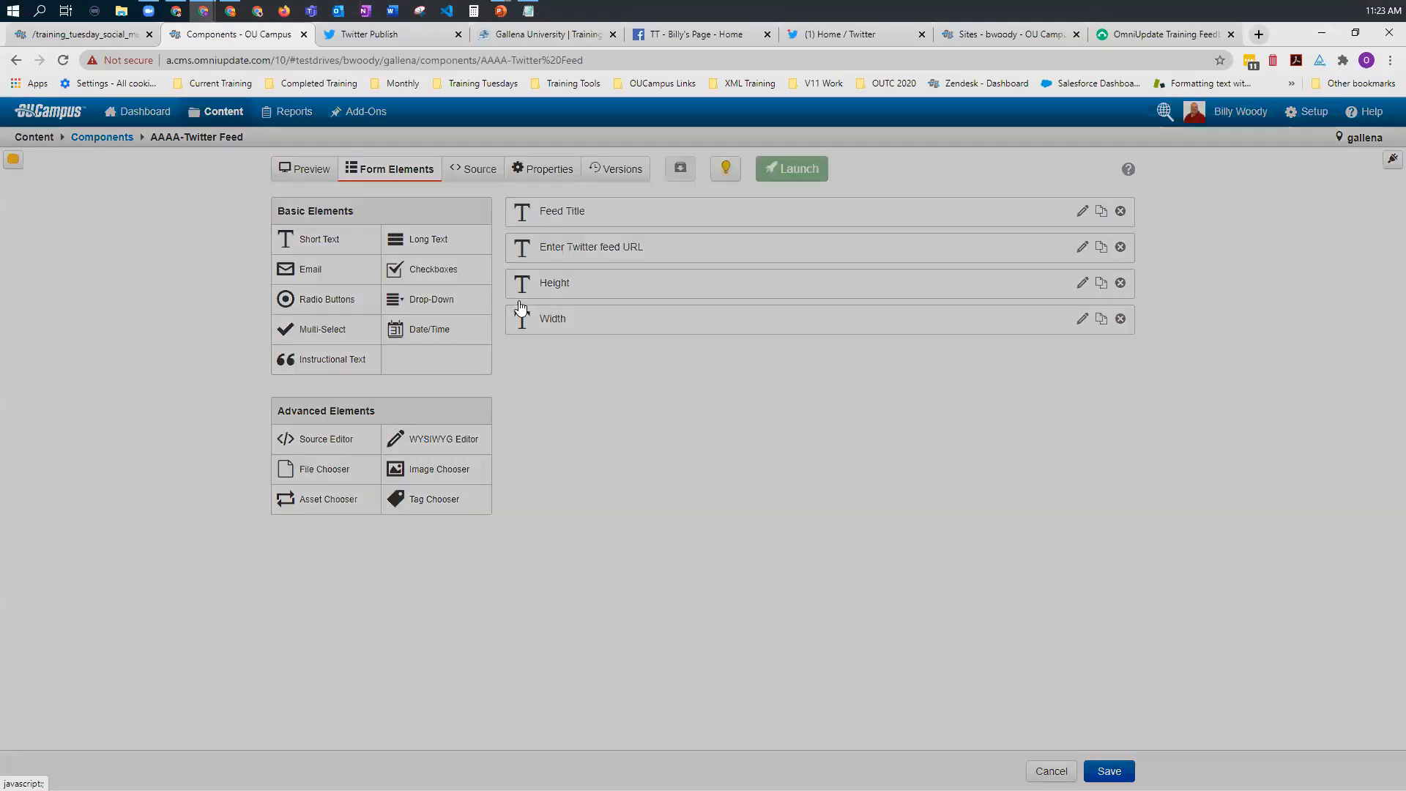
type("Ch")
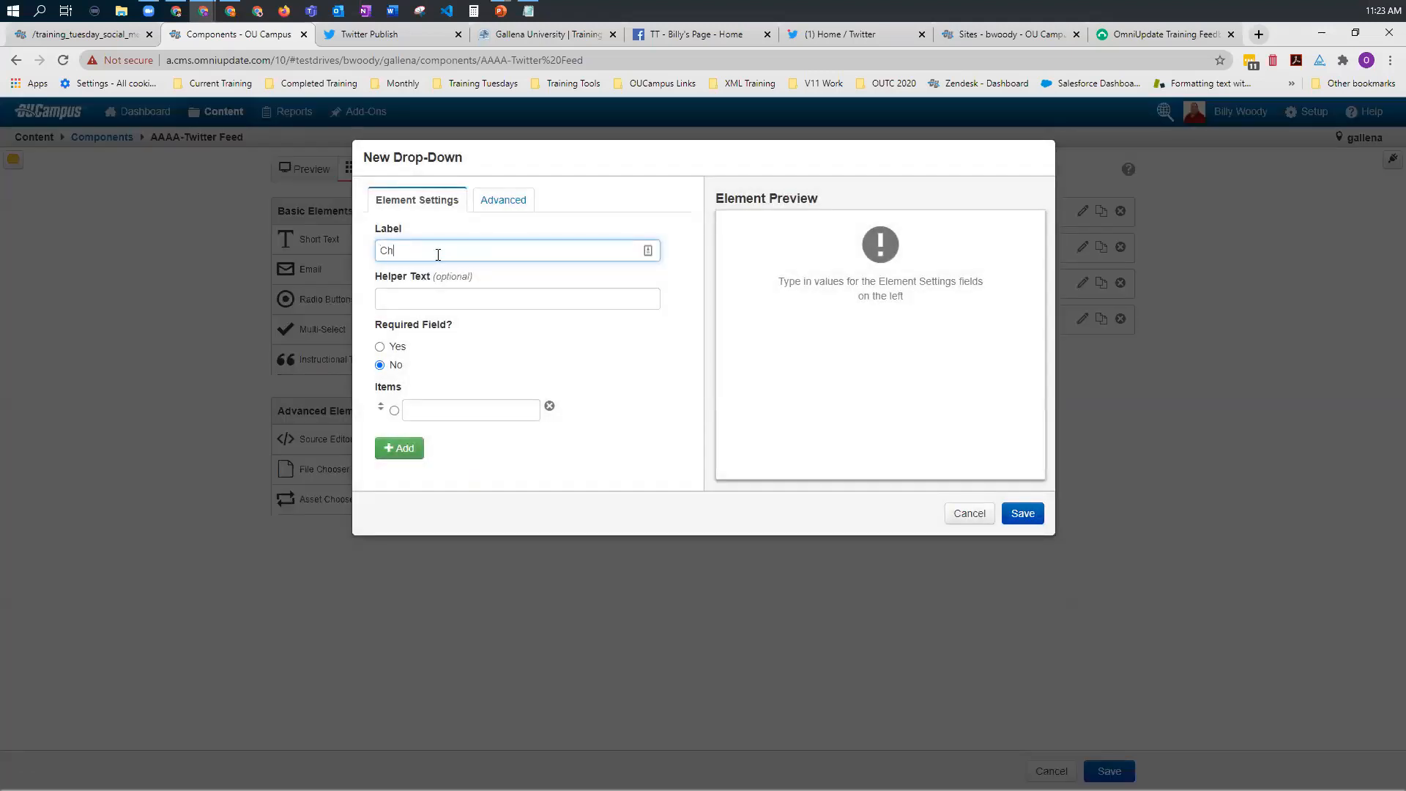
type("oose language")
Step: Give the language drop-down the items Auto, English, Spanish and French, and save the element
left_click(413, 409)
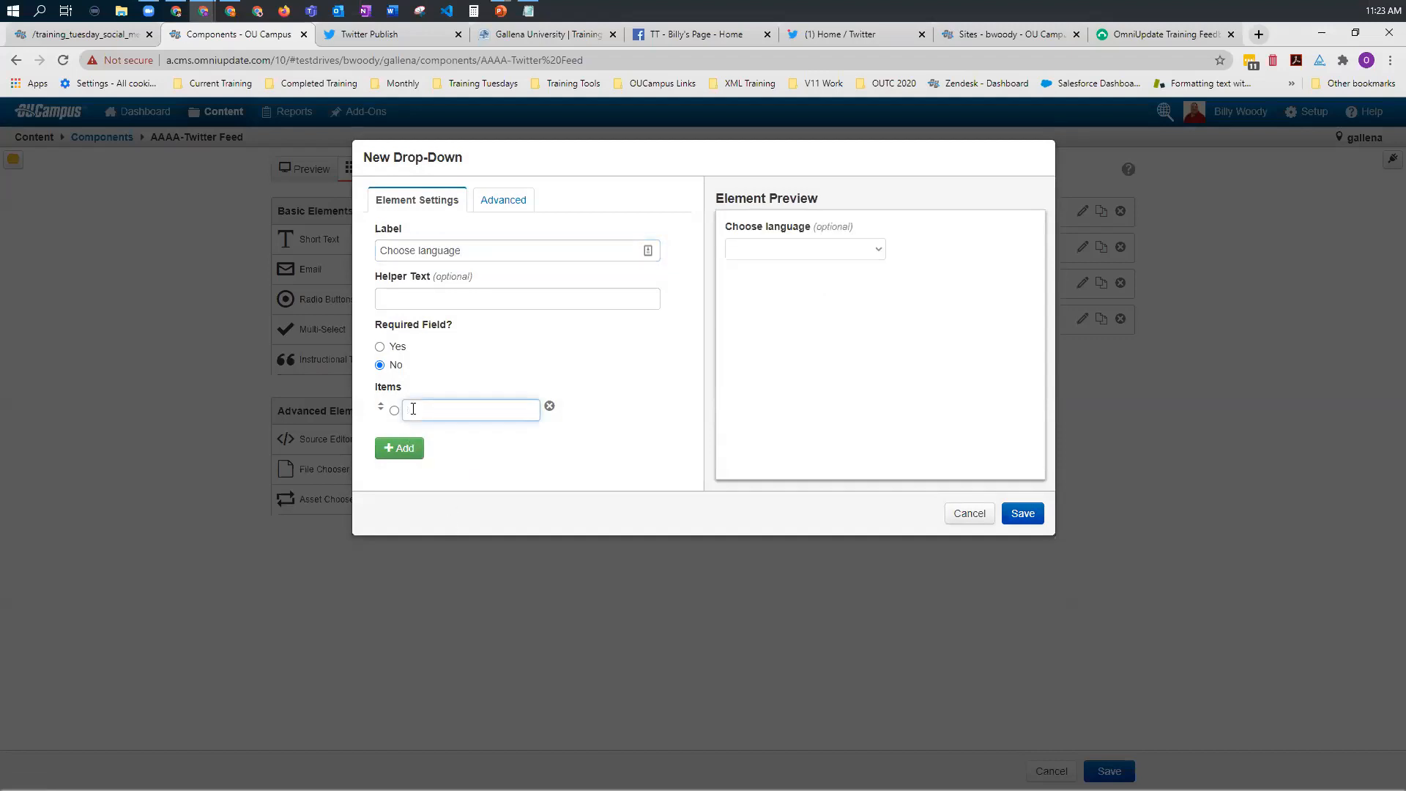
type("Auto")
left_click(418, 445)
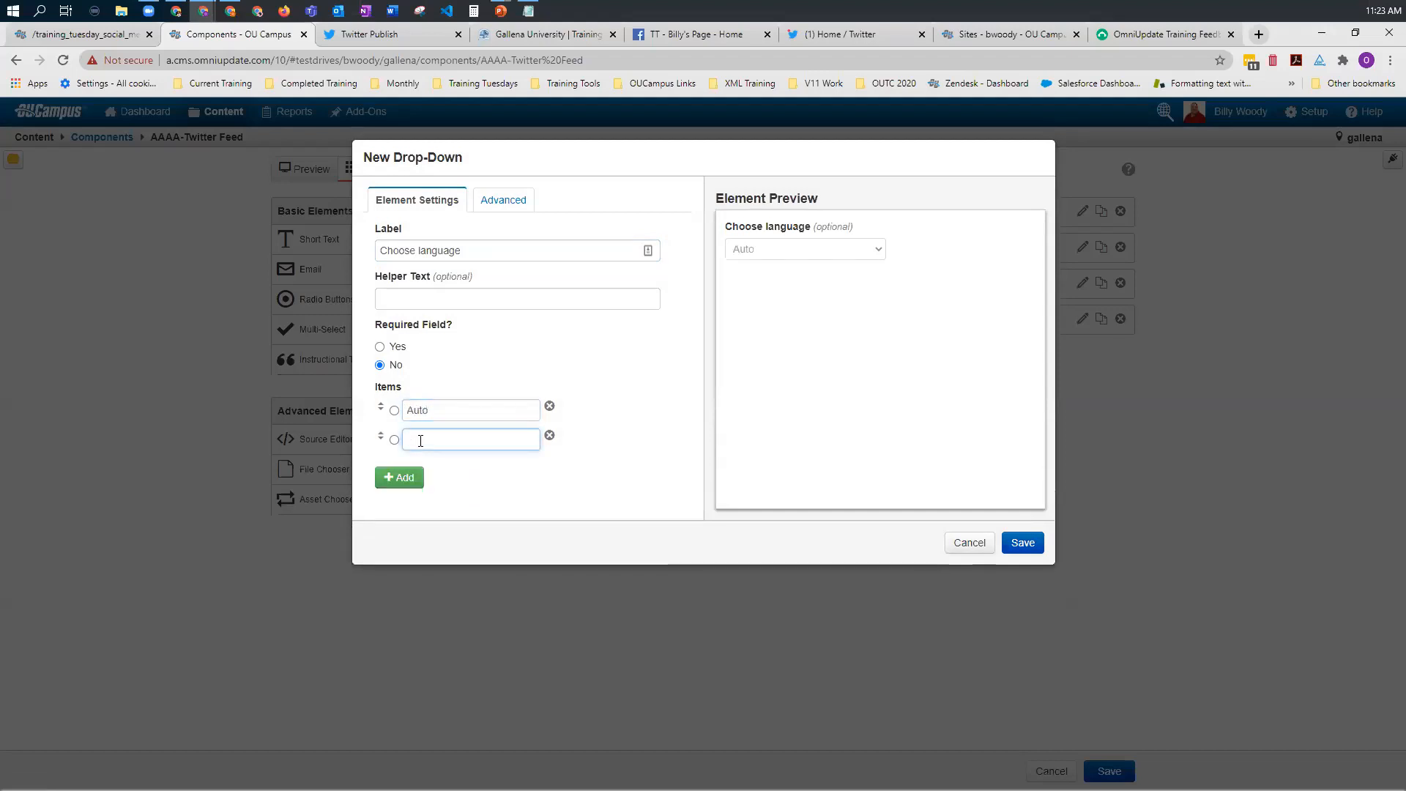
type("English")
left_click(401, 480)
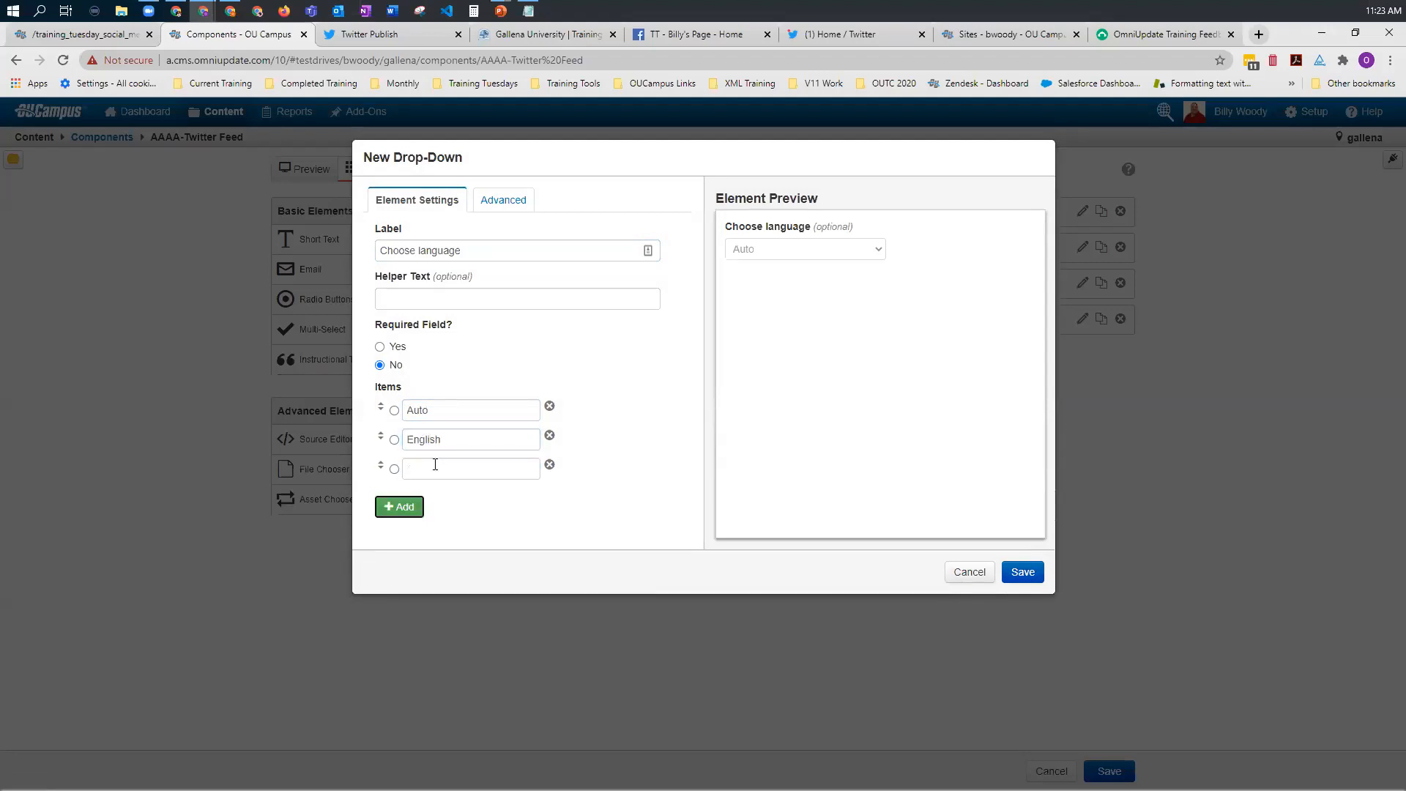
type("Spanish")
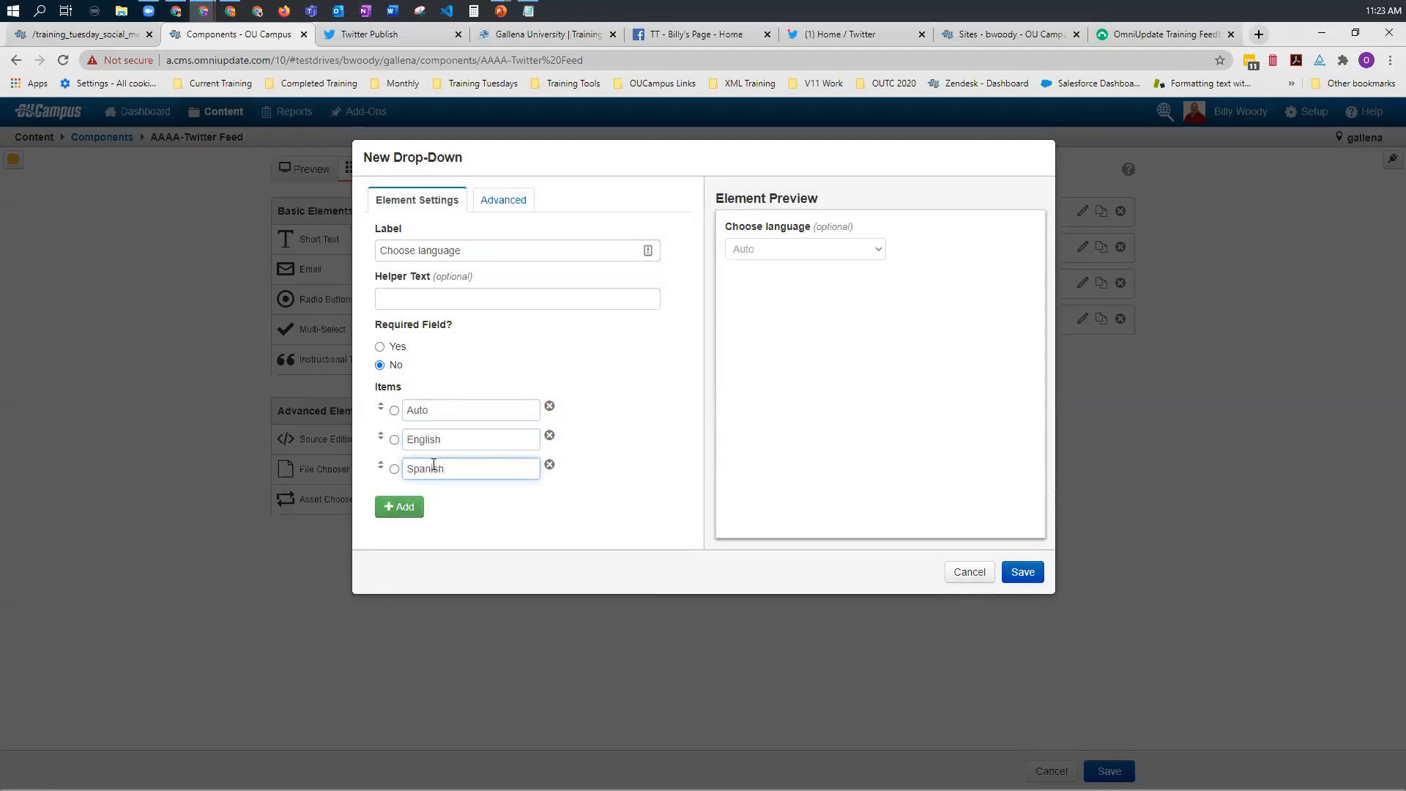
left_click(402, 506)
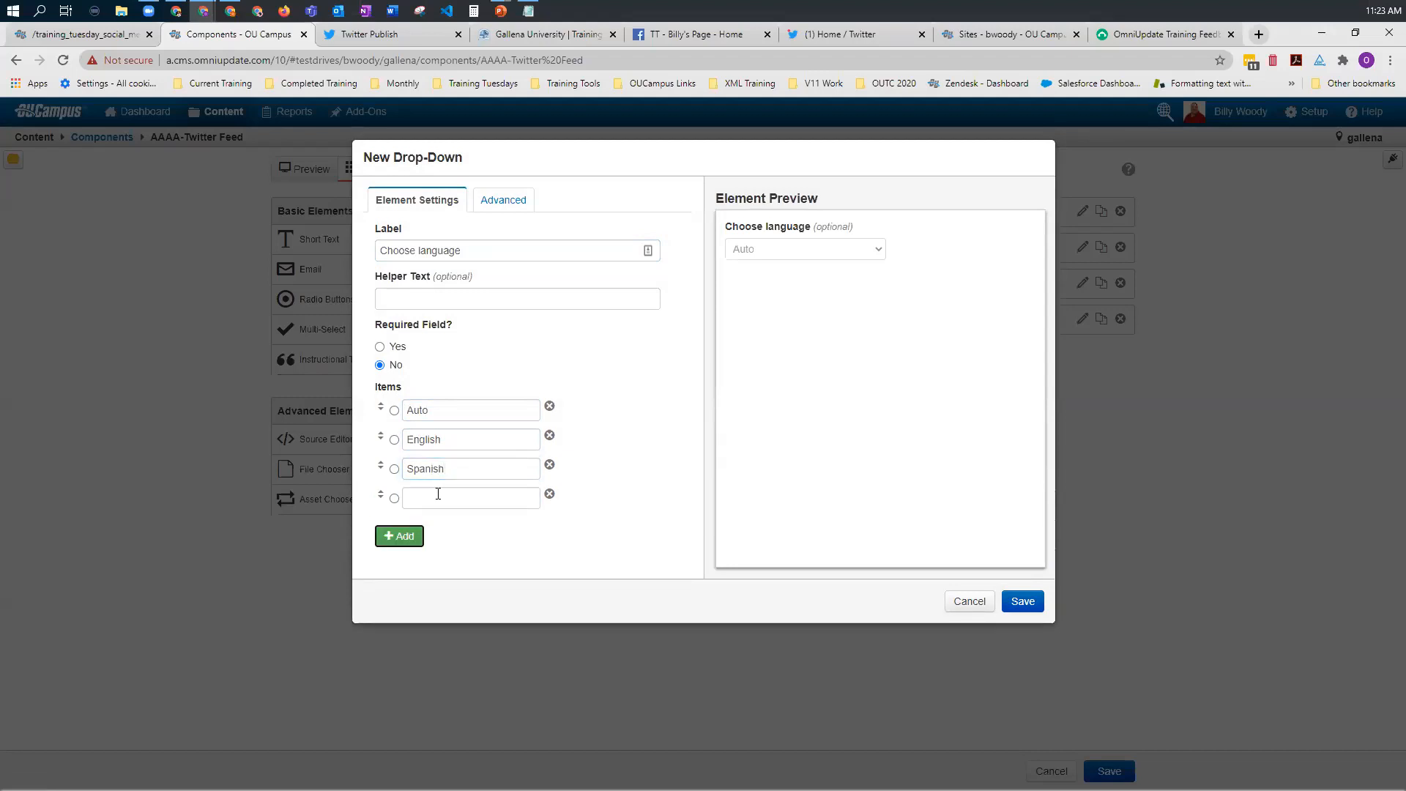
type("French")
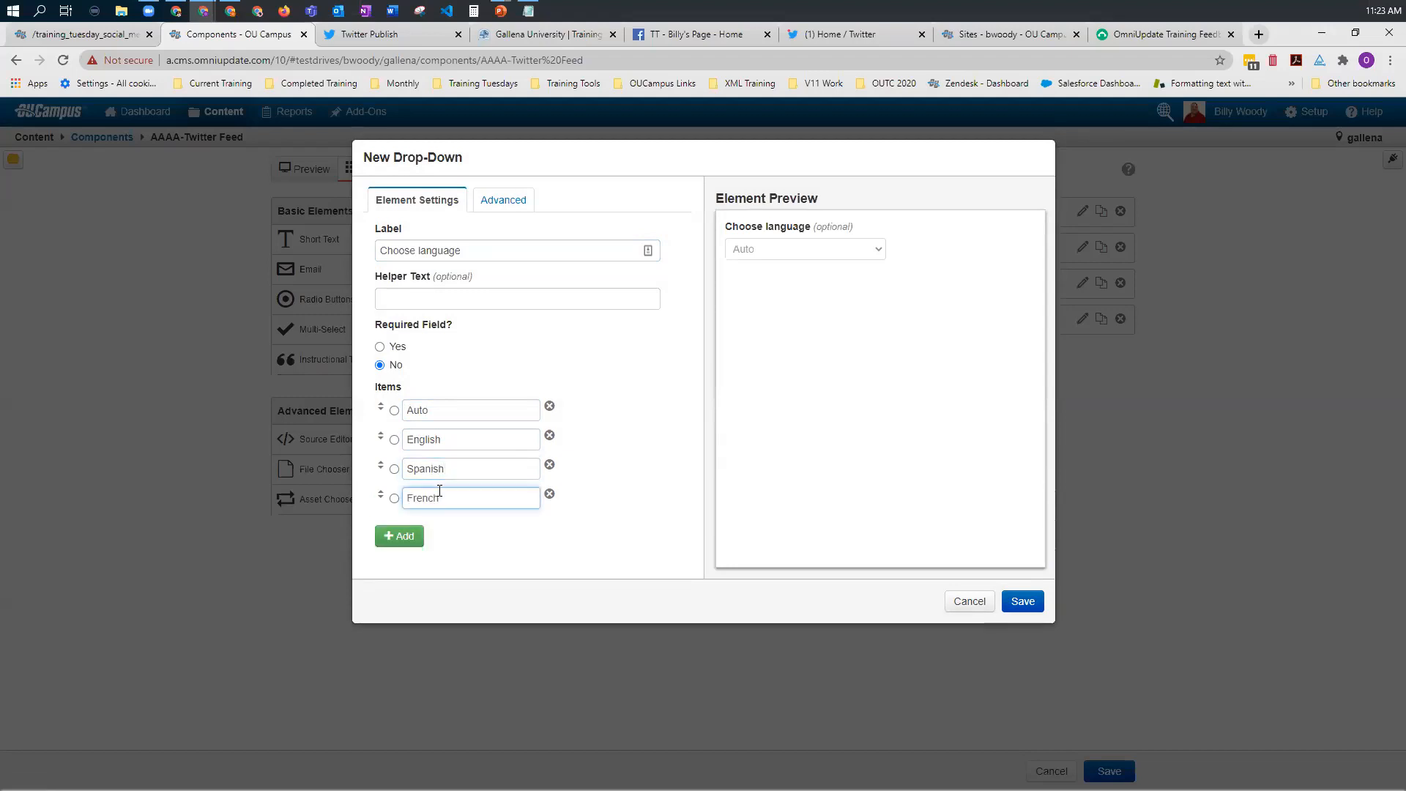
left_click(1023, 601)
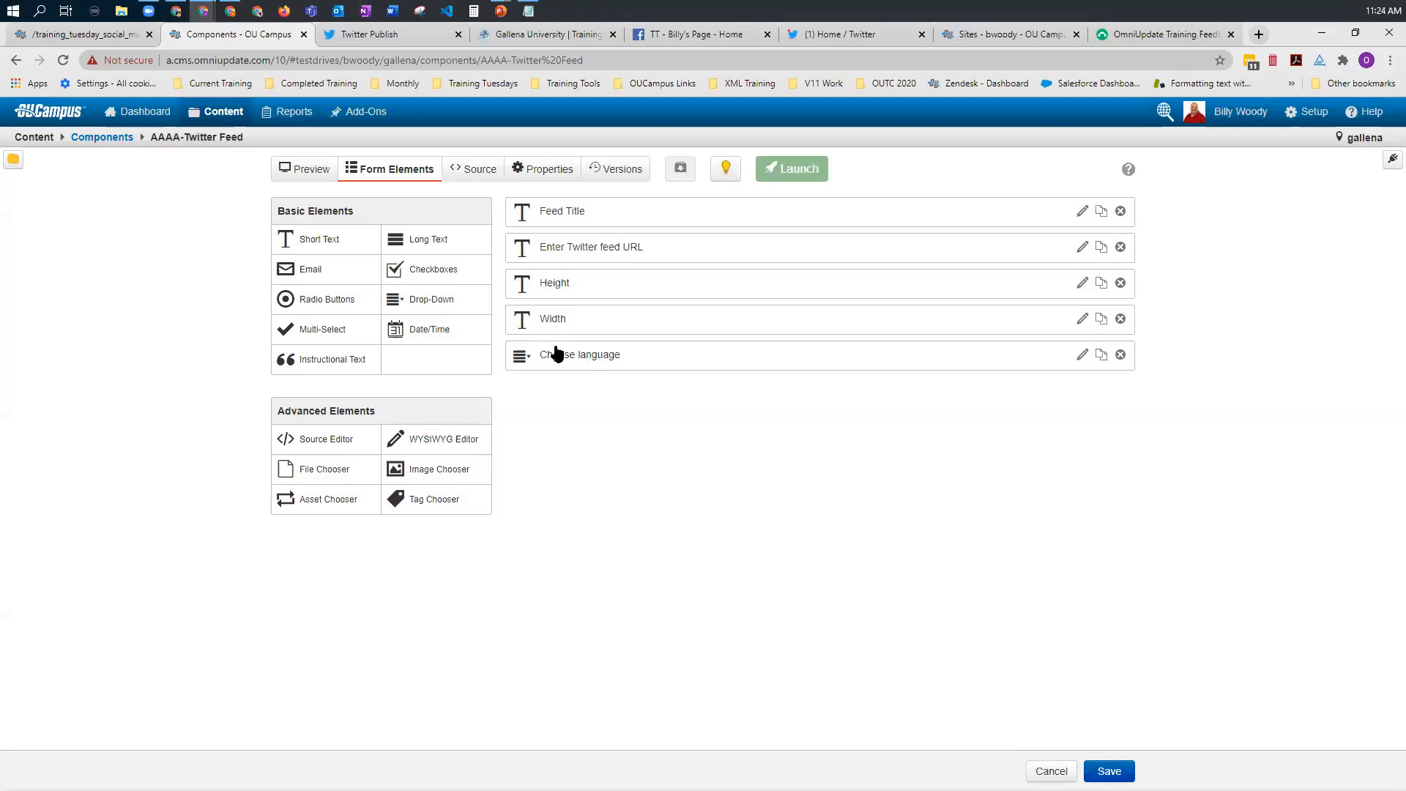
Step: Check the data-lang code in the component source and set the Choose language values to "" for Auto and en for English
left_click(479, 176)
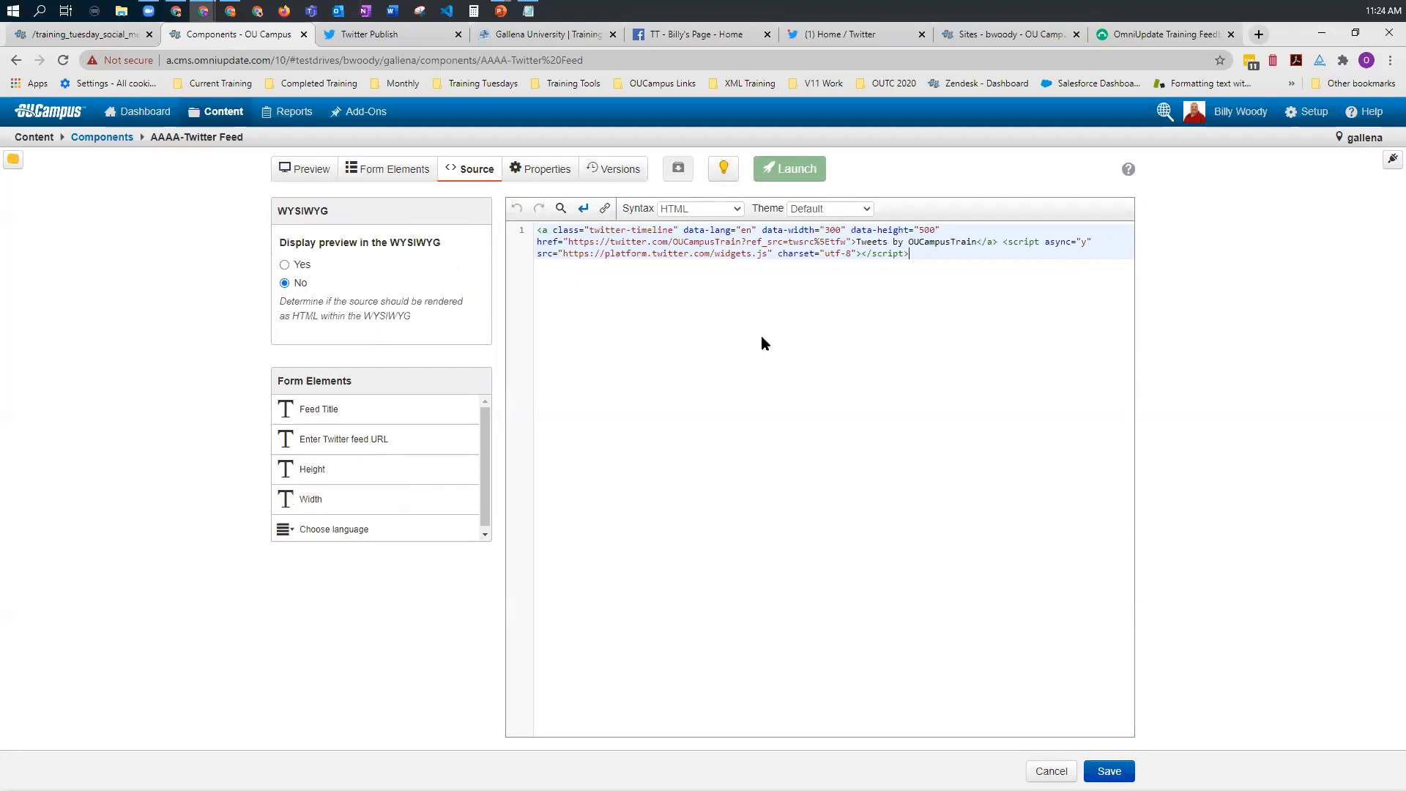
double_click(745, 231)
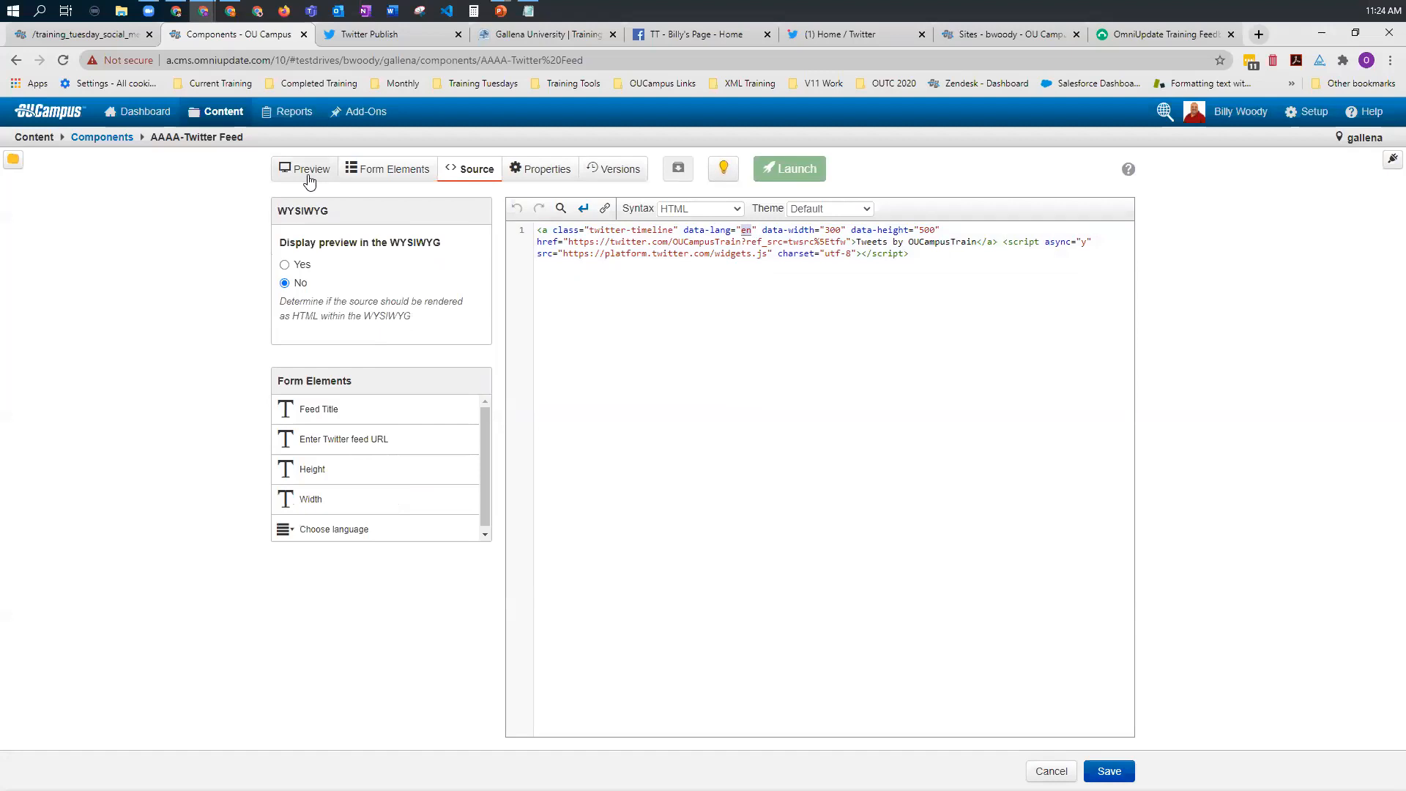
left_click(380, 172)
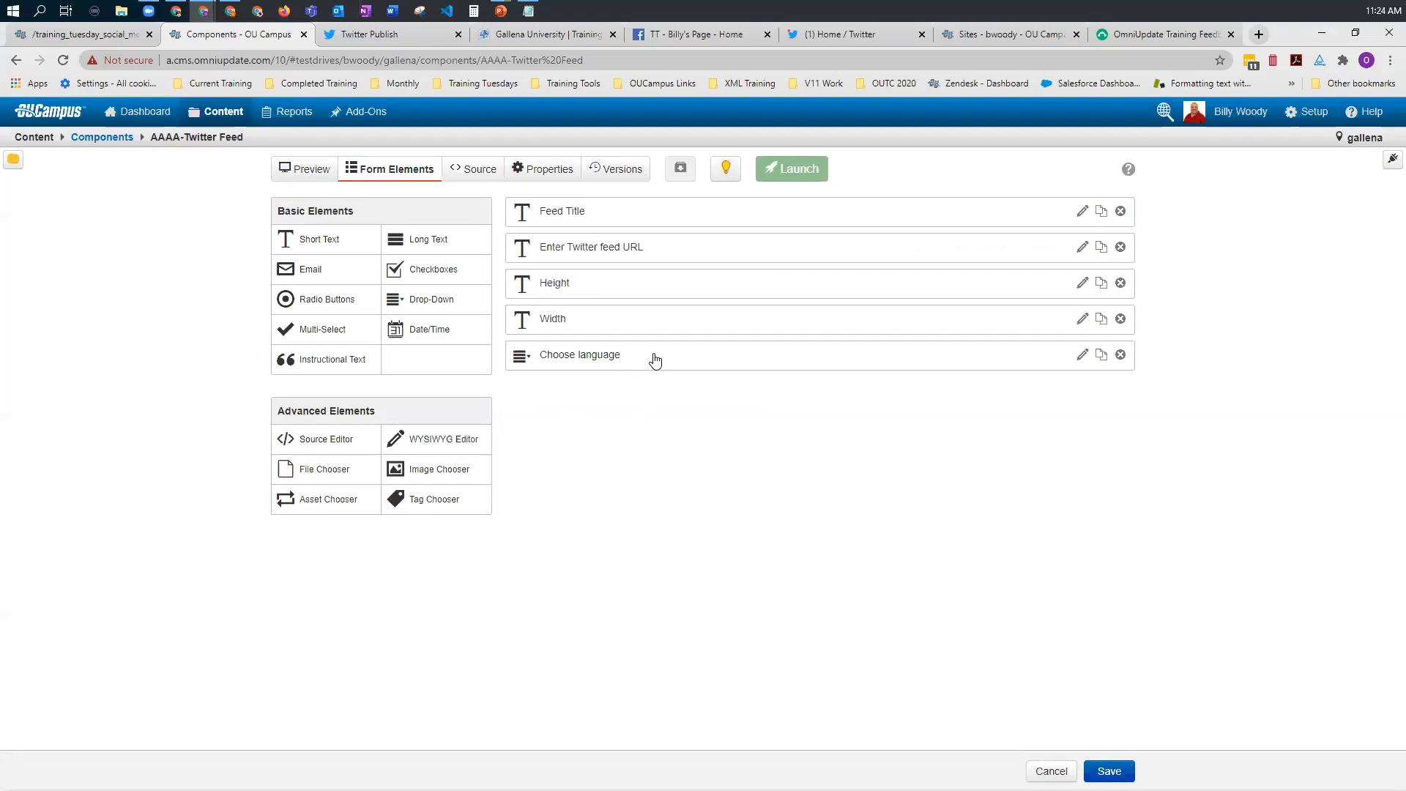
left_click(453, 442)
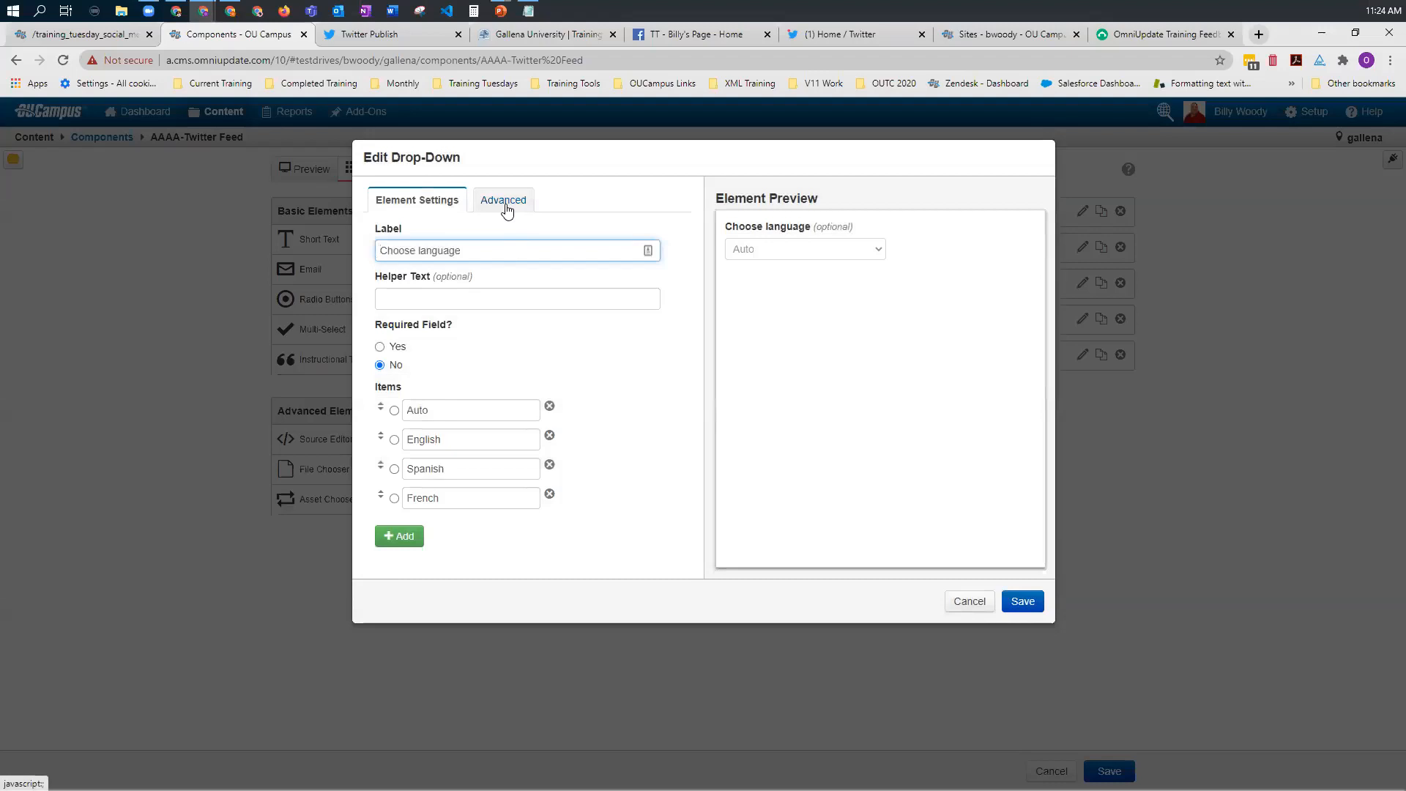
left_click(506, 209)
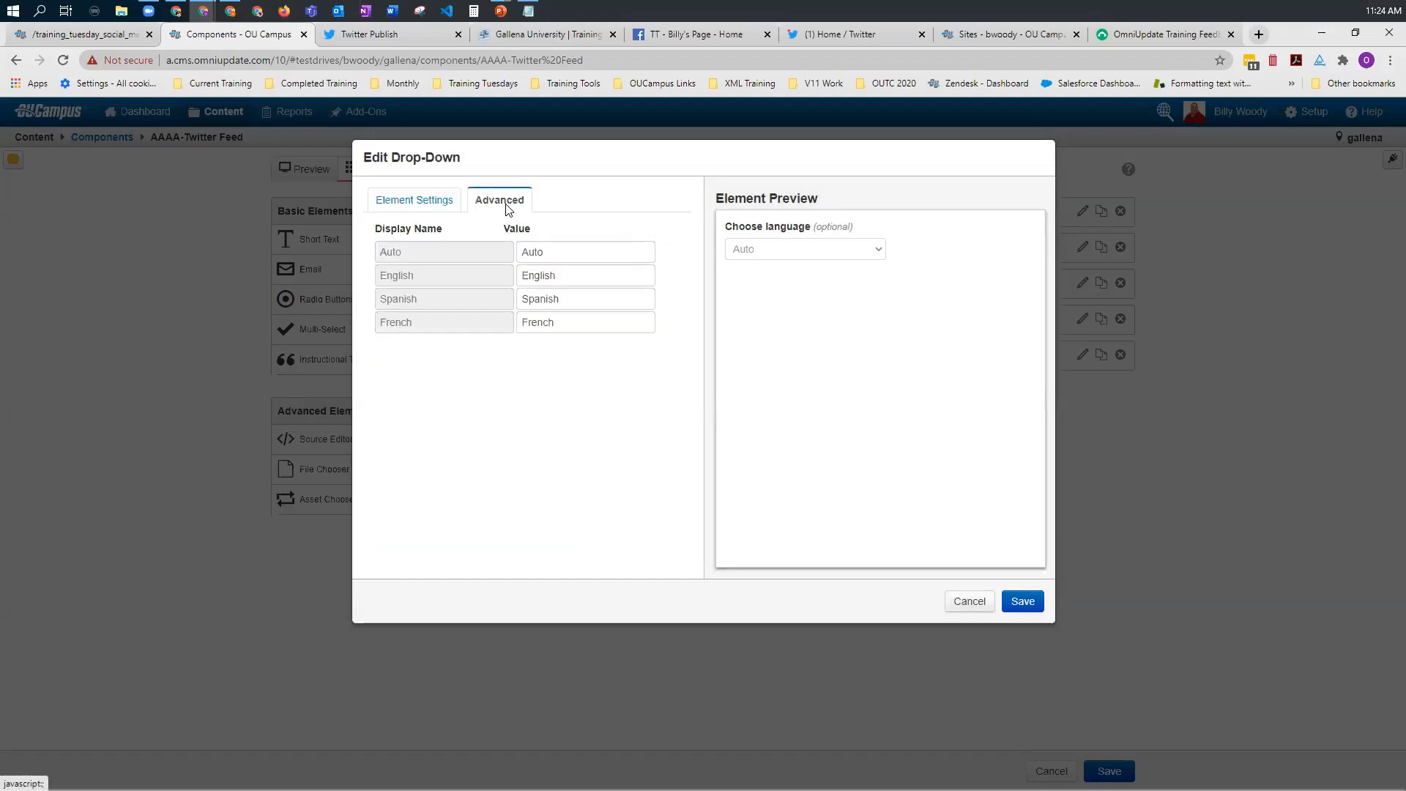
double_click(552, 250)
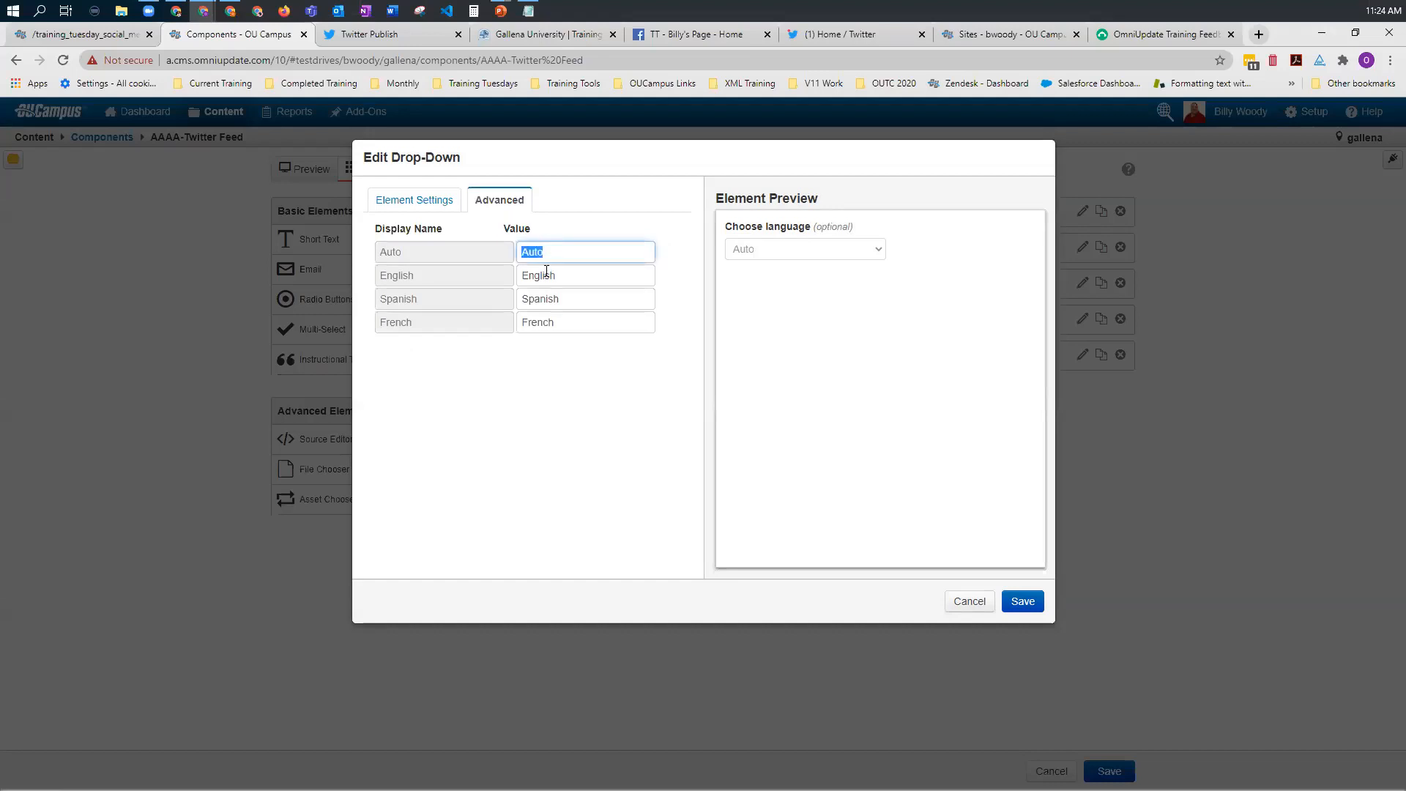
type("\"\"")
double_click(546, 271)
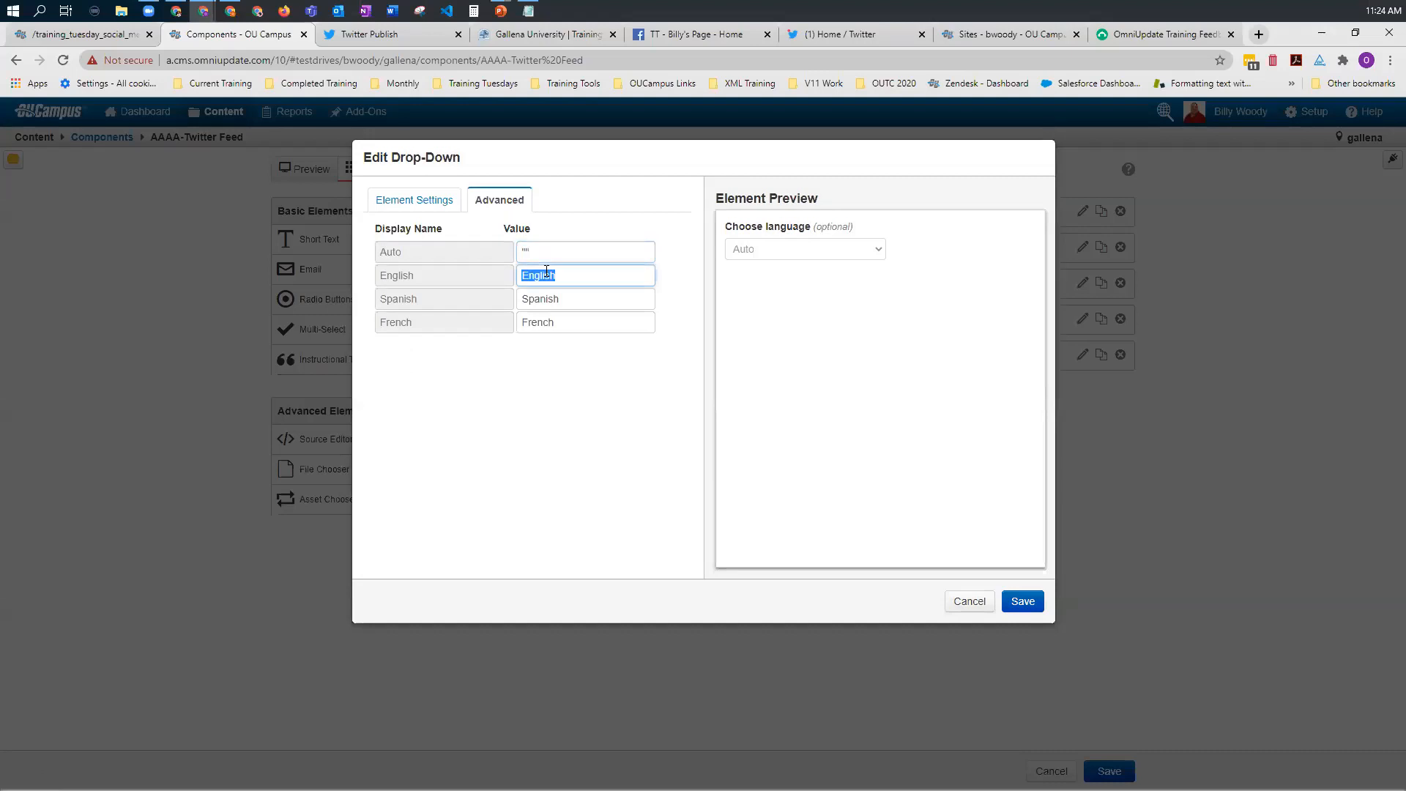
type("en")
Step: Set the Choose language values to es for Spanish and fr for French, and save the element
double_click(533, 297)
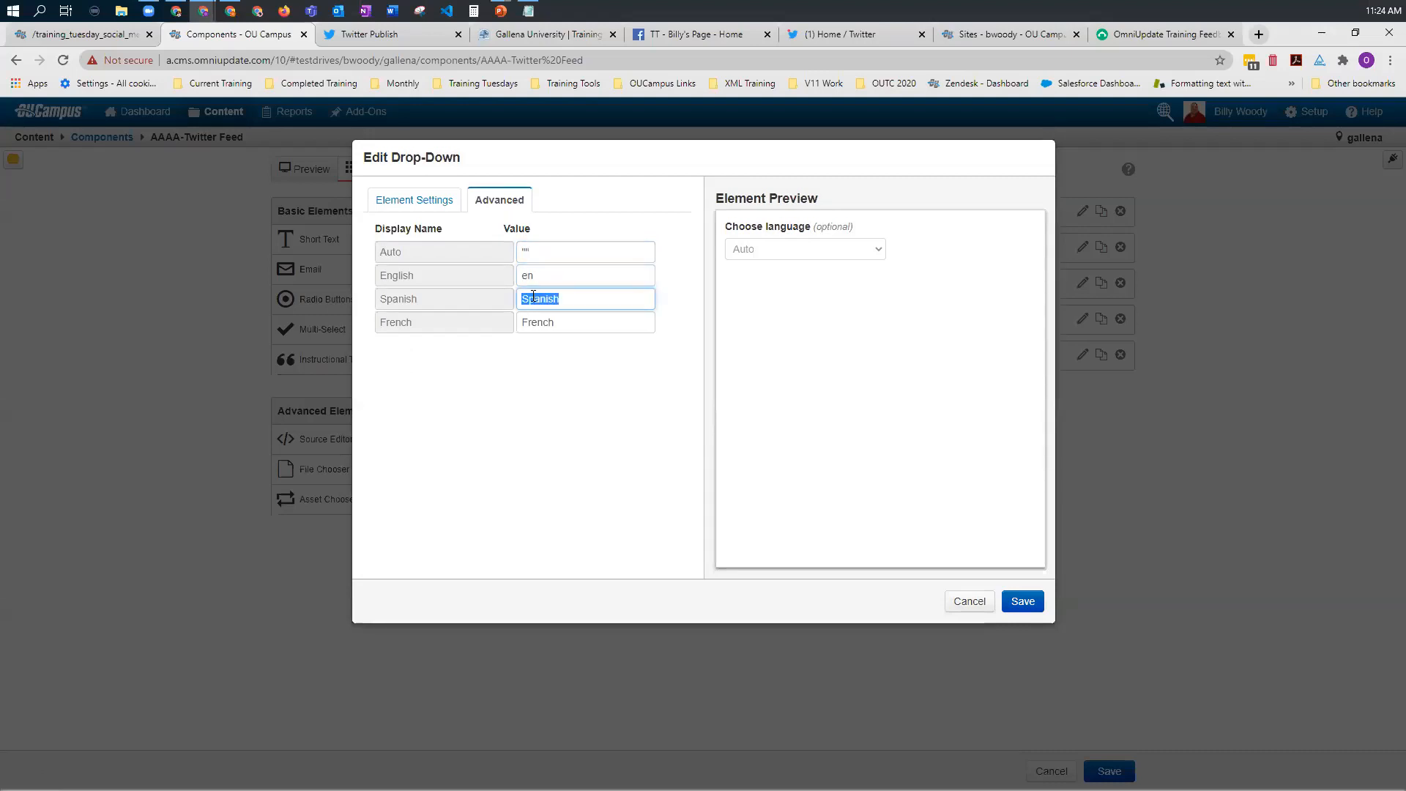
type("es")
double_click(545, 324)
type("fr")
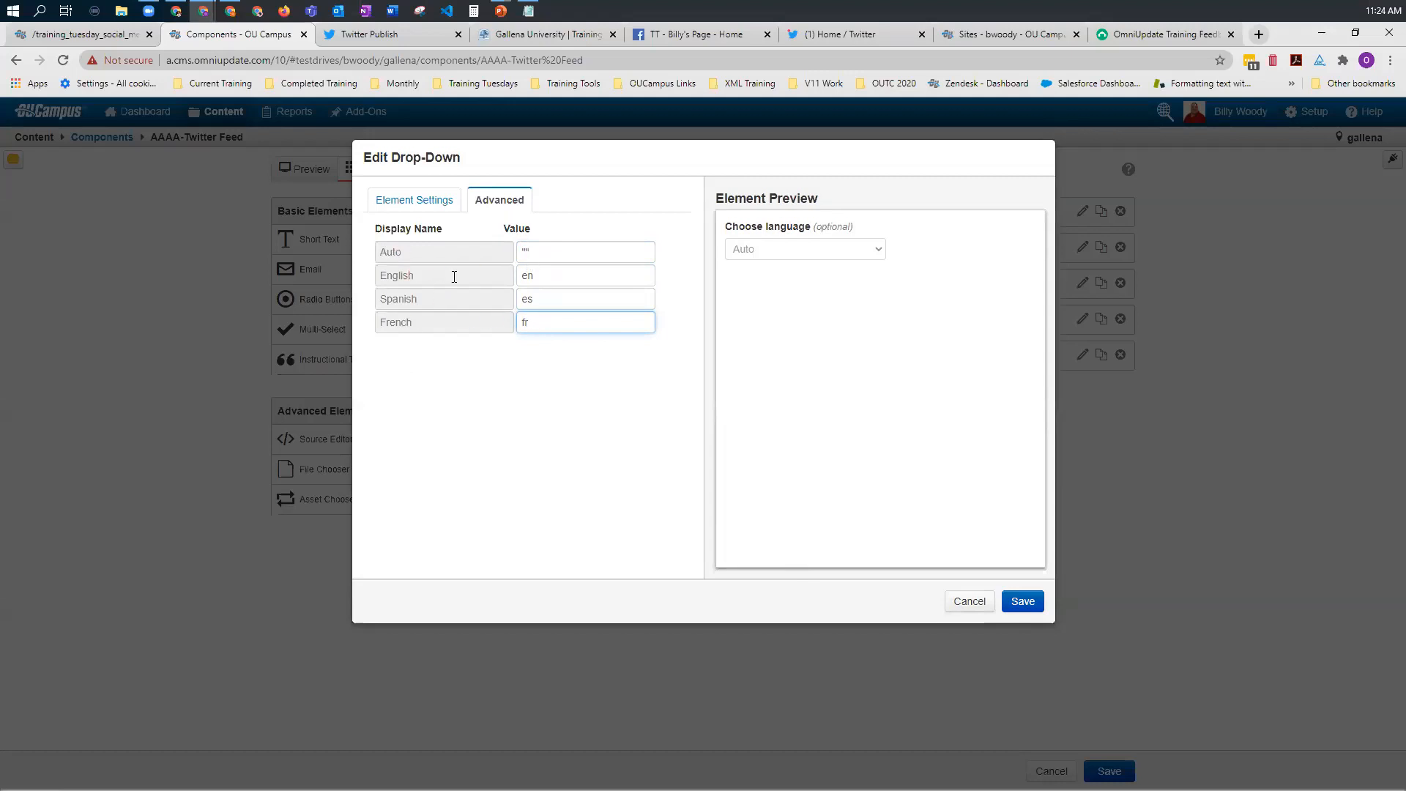
left_click(1011, 599)
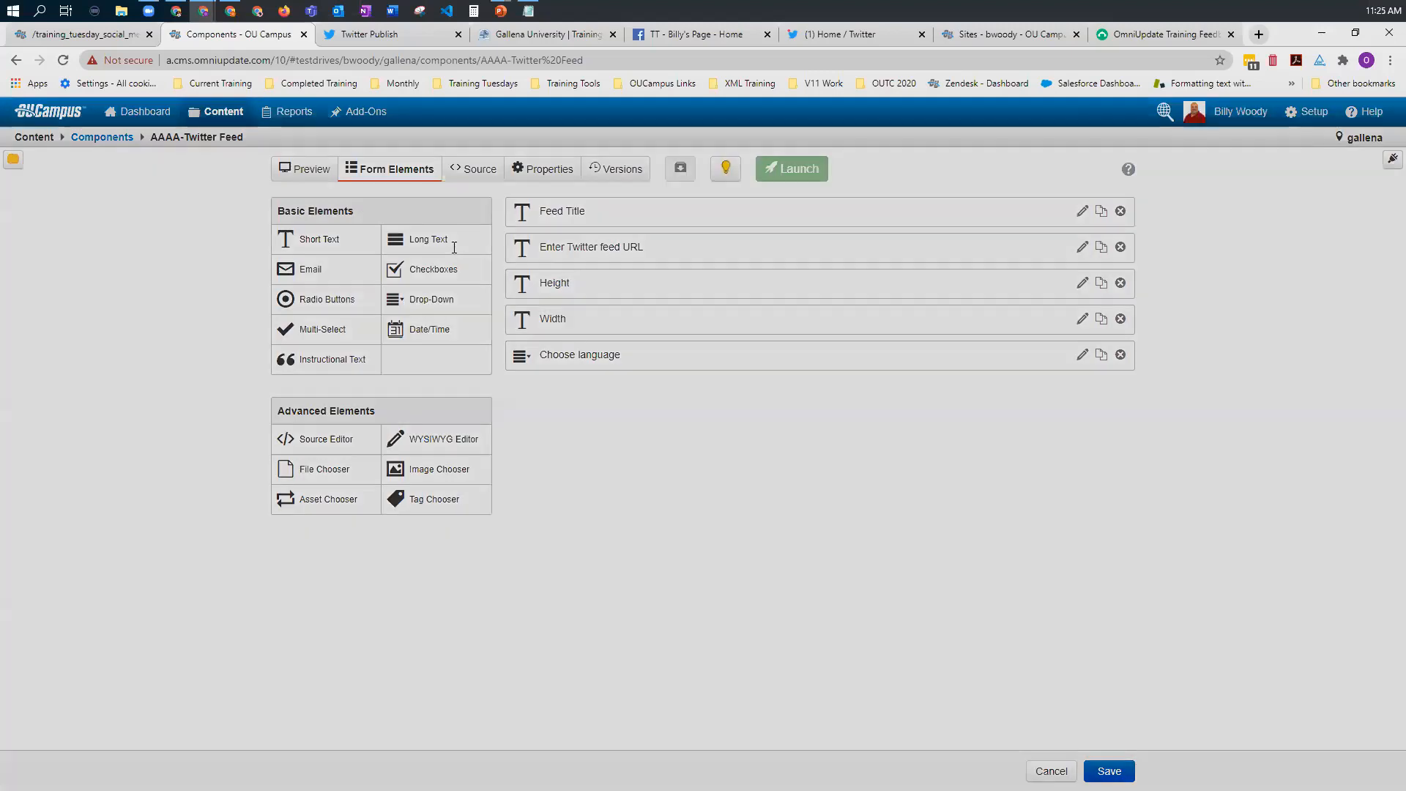
Step: Label the new Drop-Down form element Theme Color and give it the items Light and Dark
type("heme Color")
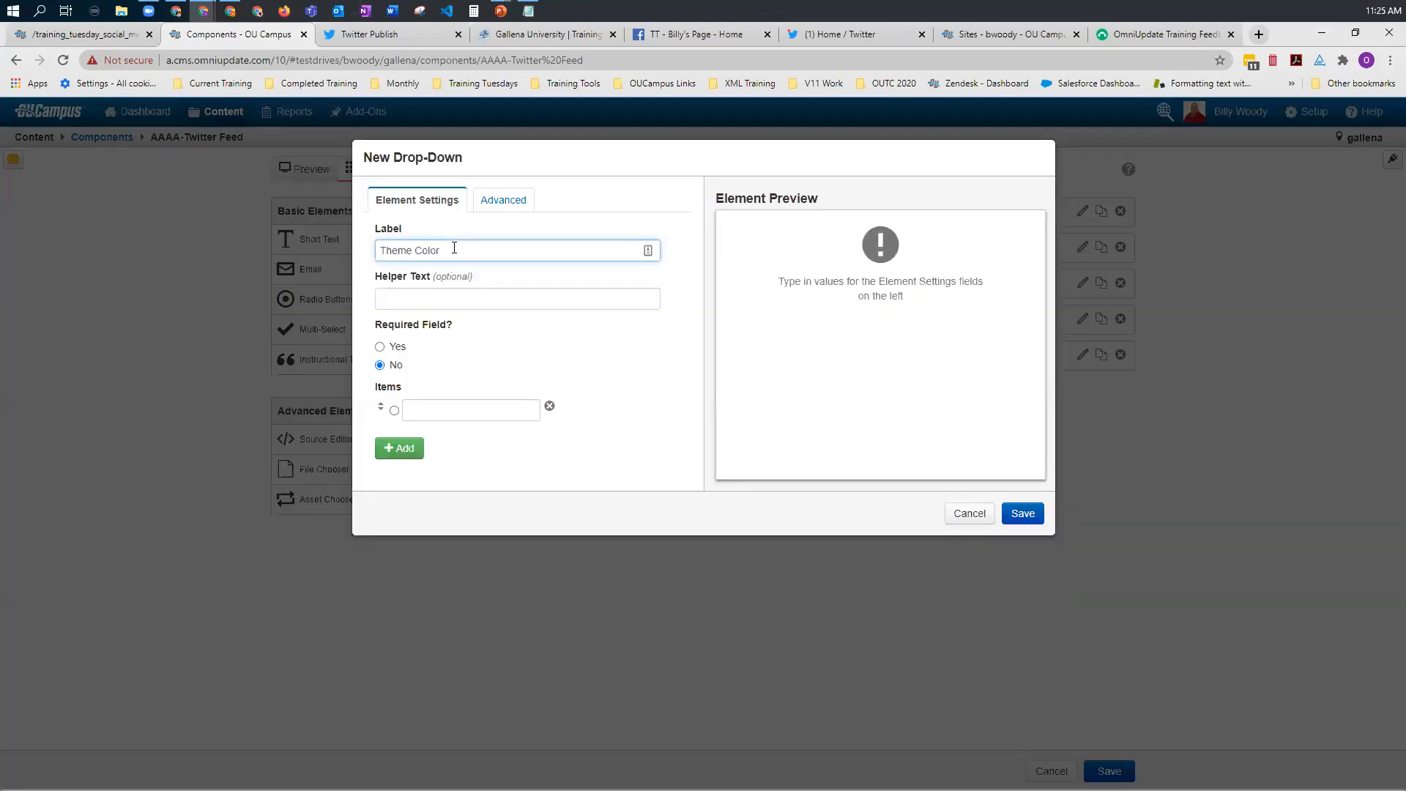
left_click(440, 418)
type("Light")
left_click(400, 448)
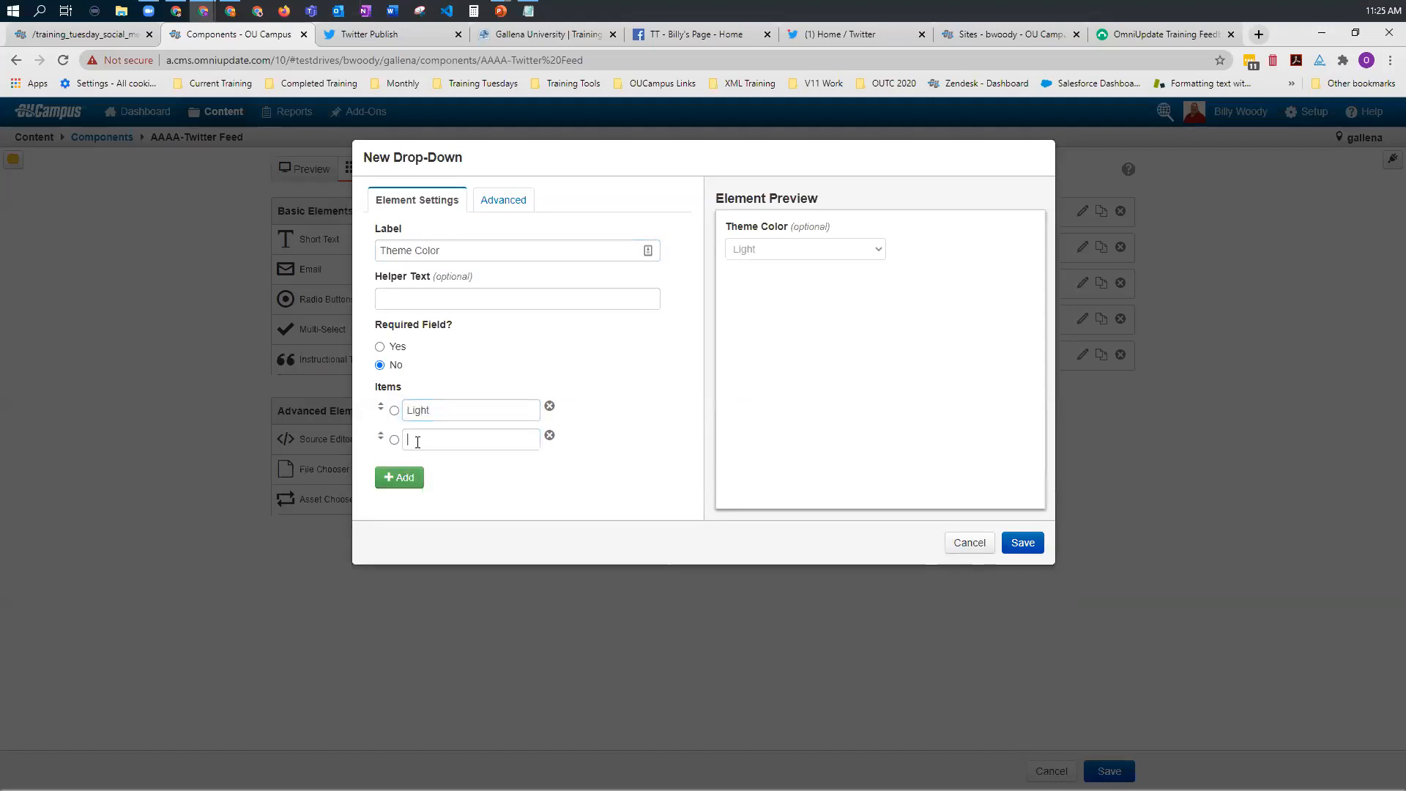
type("Dark")
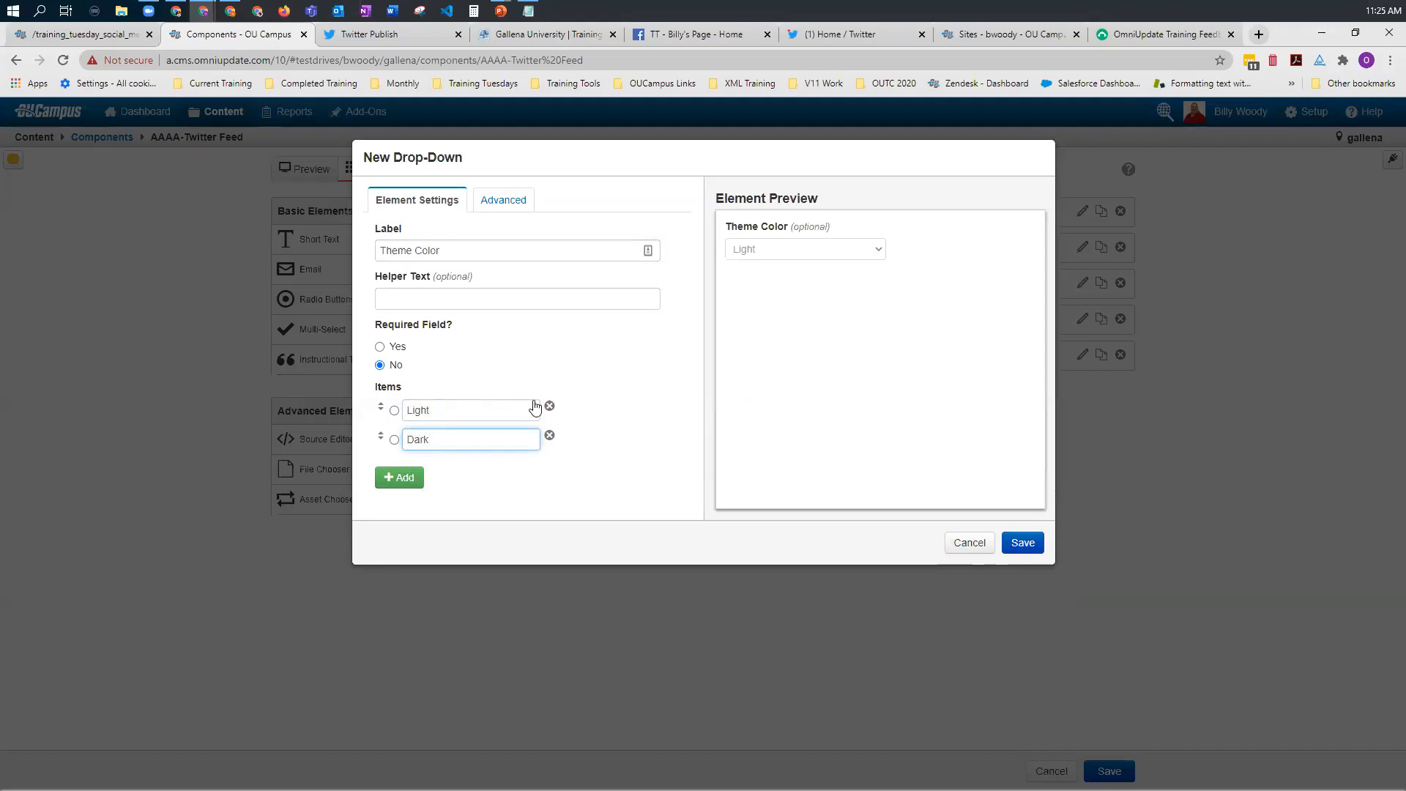
Step: Set the Theme Color values to lowercase light and dark, and save the drop-down element
left_click(505, 209)
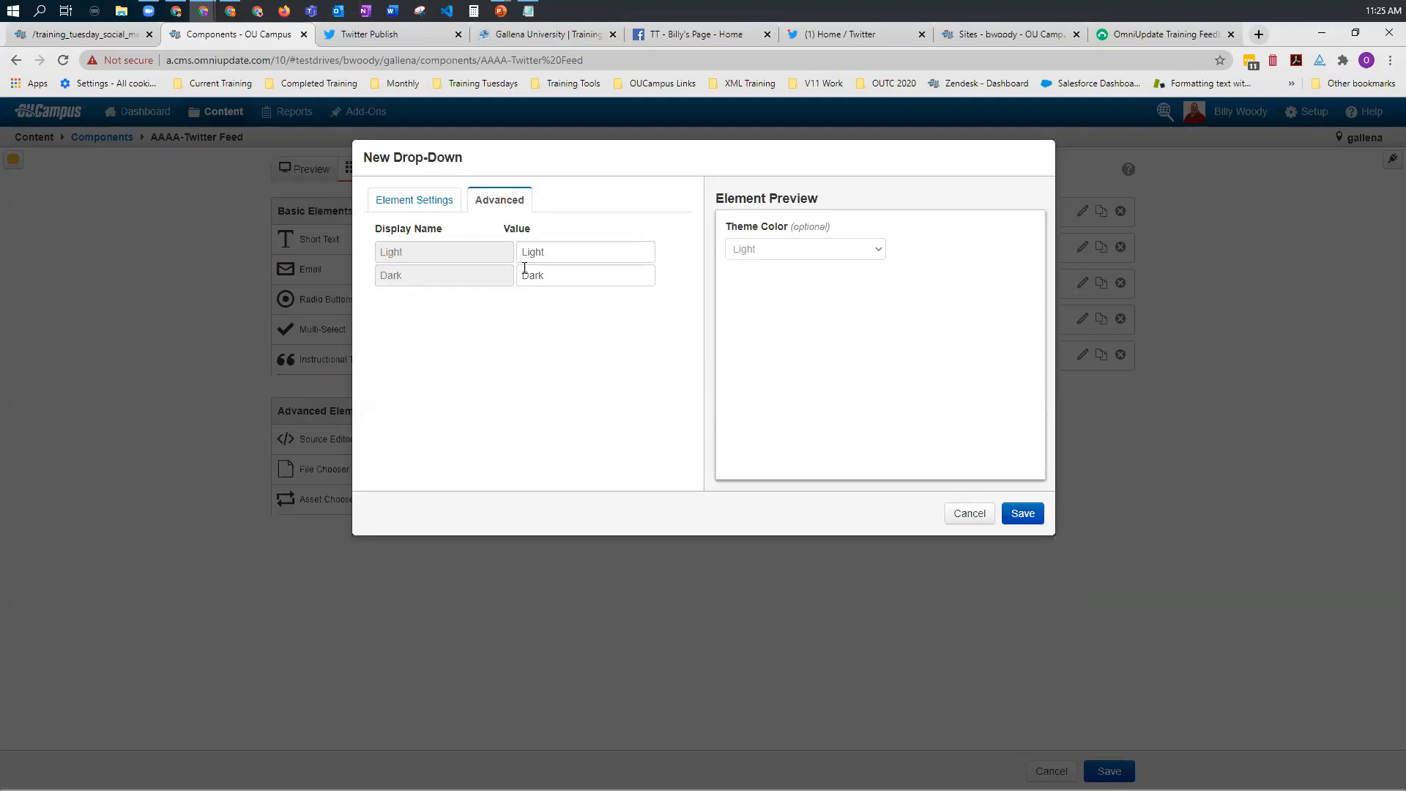
left_click(529, 254)
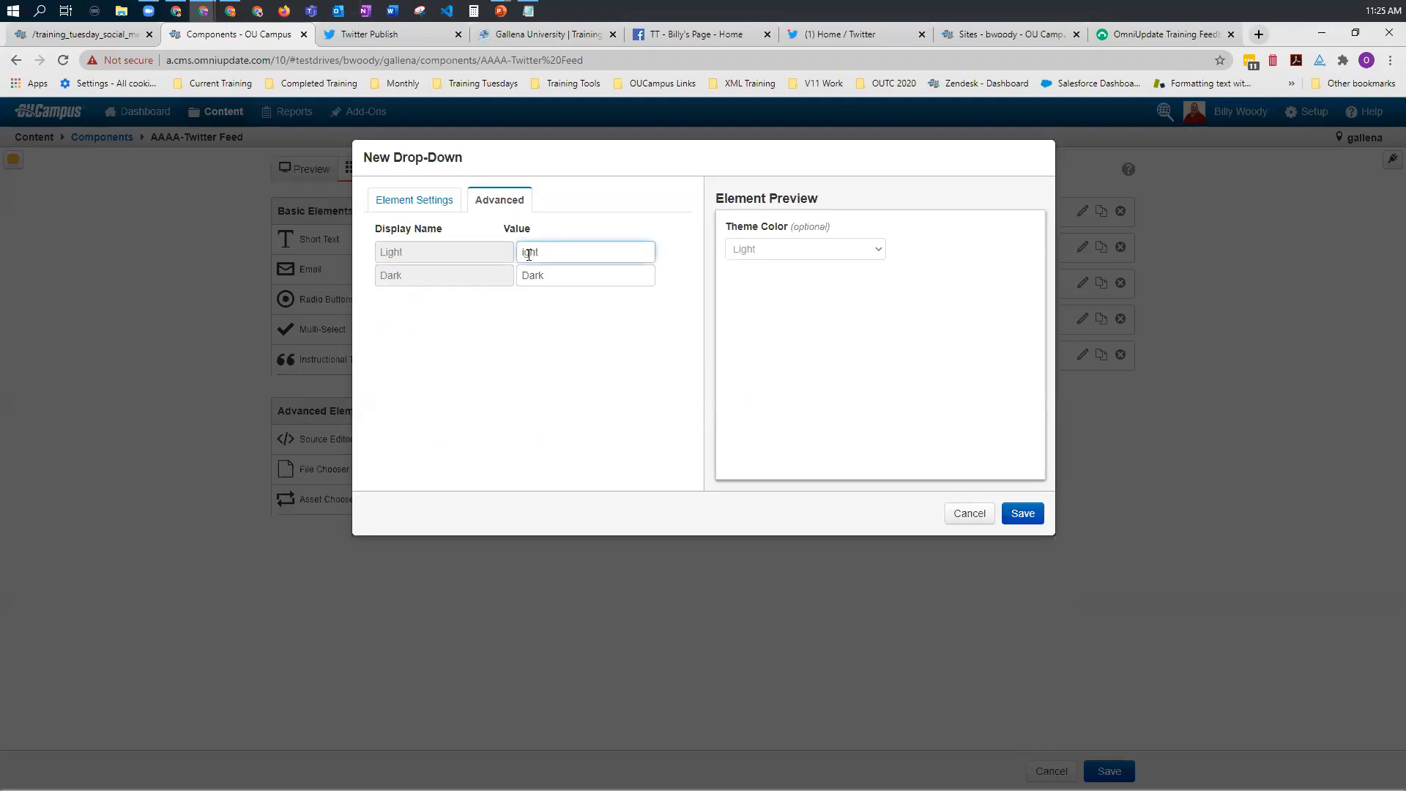
left_click(526, 278)
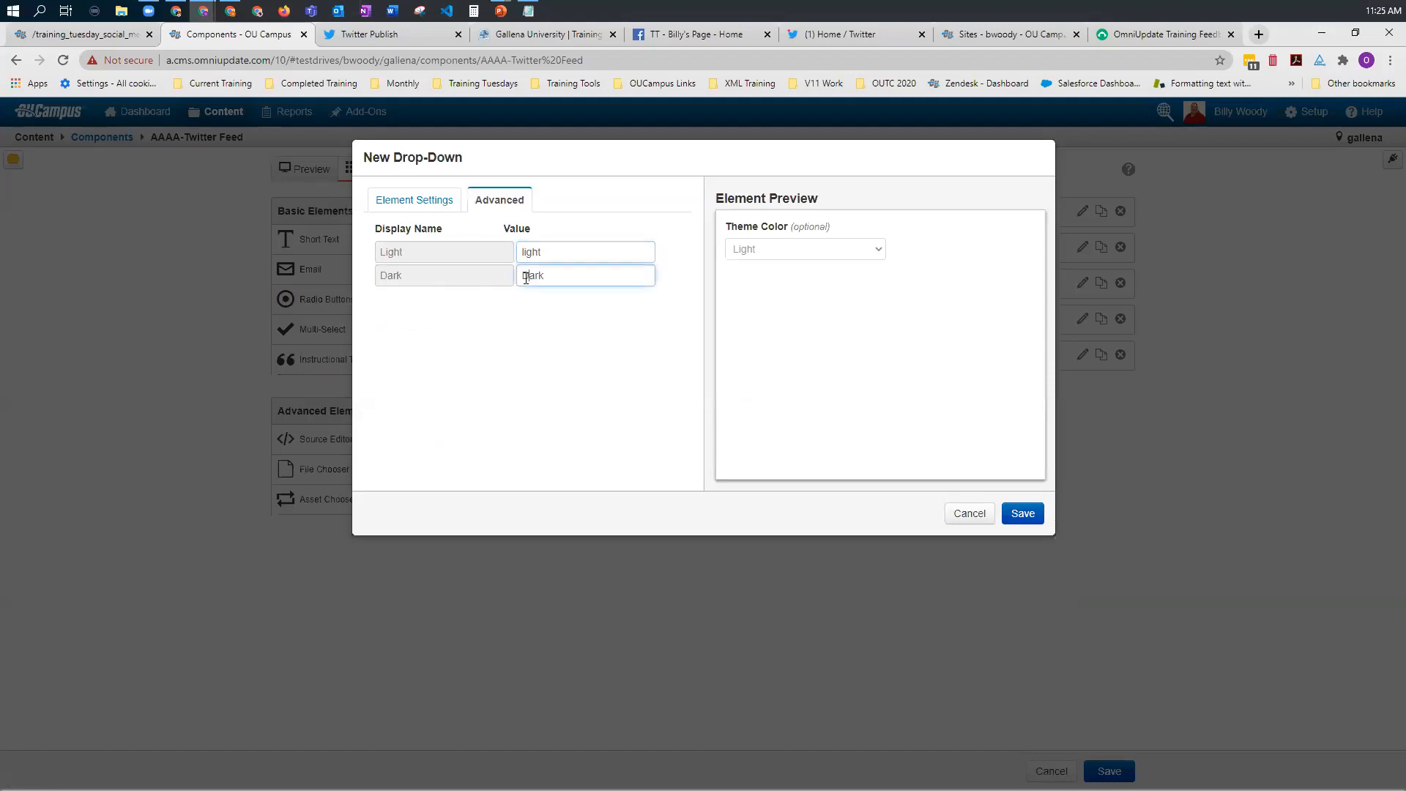
key("Delete")
left_click(1023, 515)
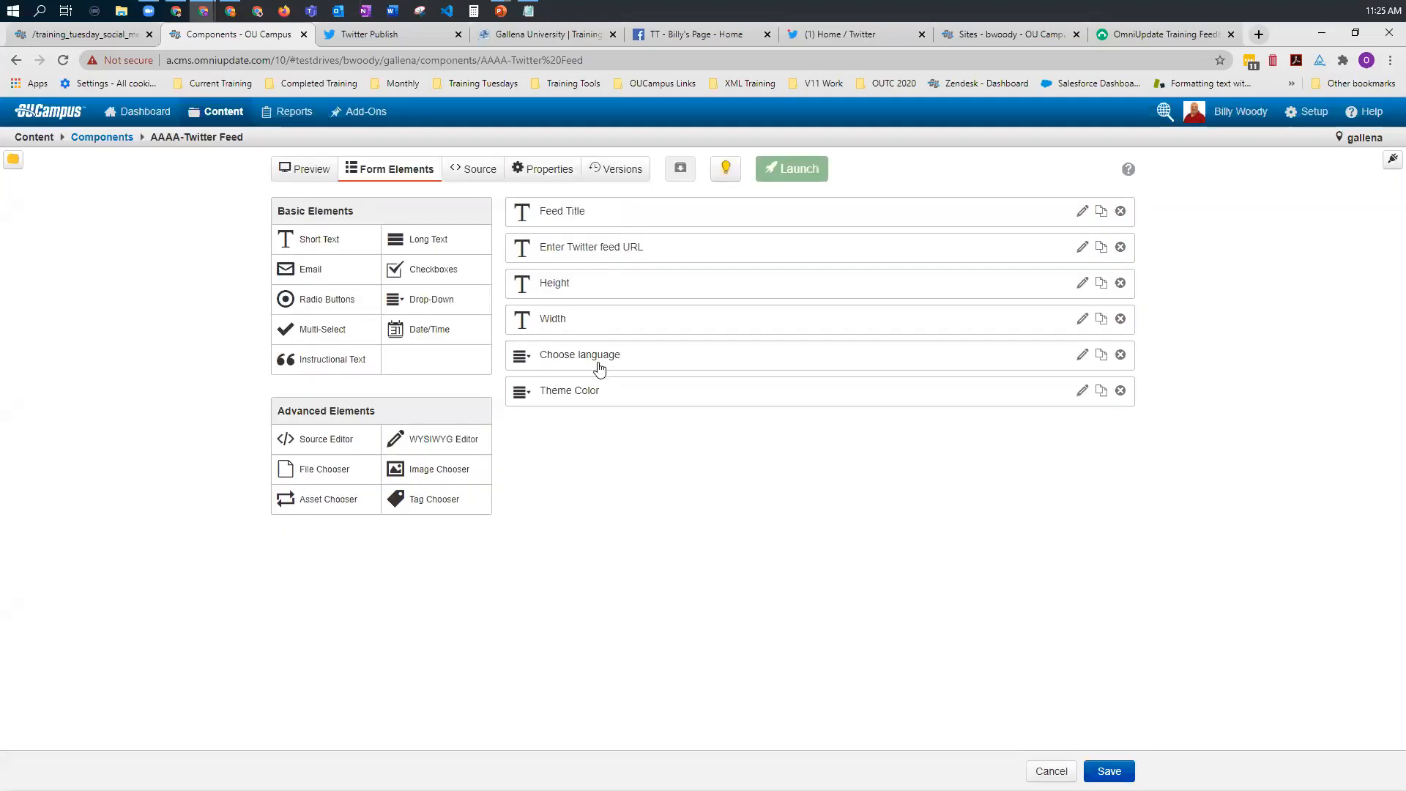
Step: In the component source, replace the link text with the Feed Title element and the href address with the Enter Twitter feed URL element
left_click(466, 171)
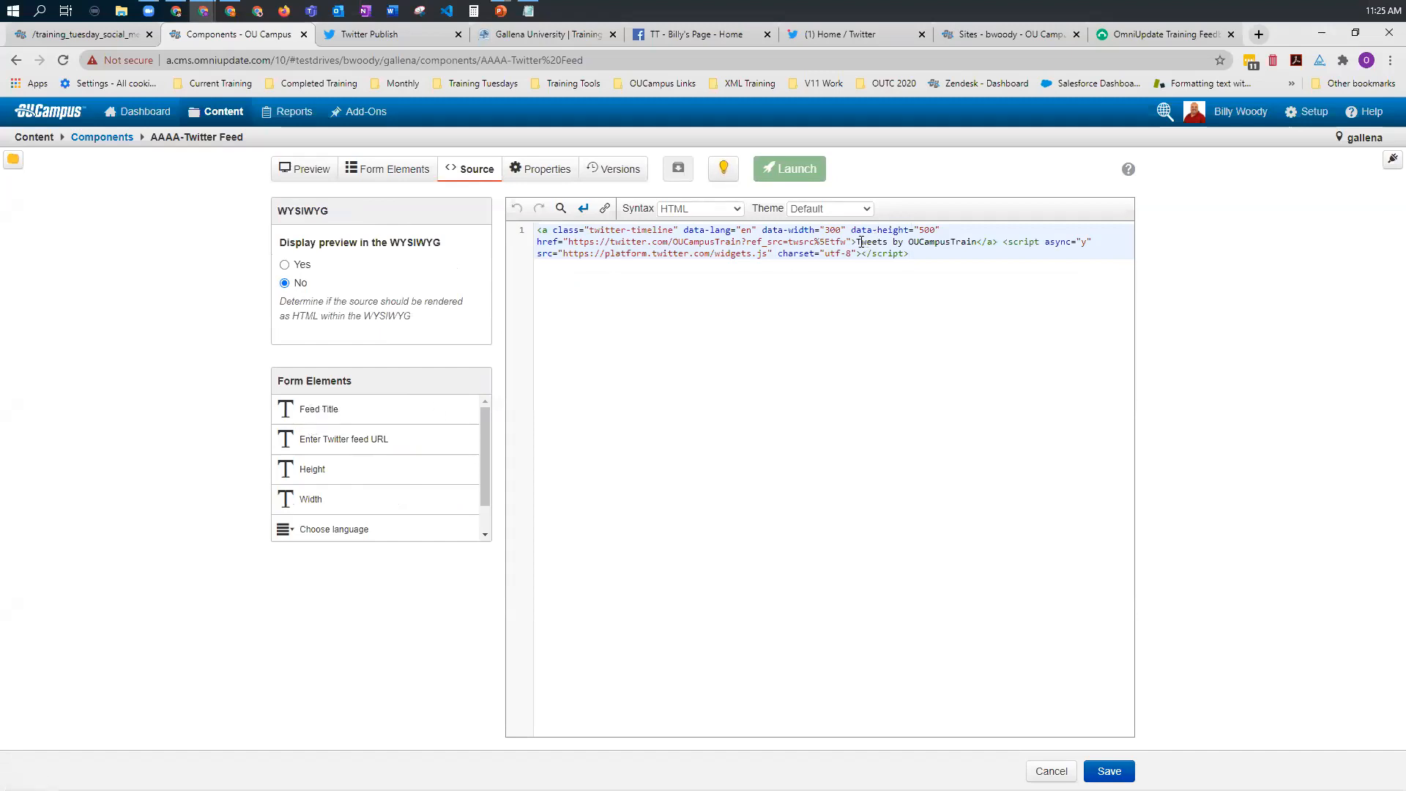
left_click_drag(857, 242, 975, 246)
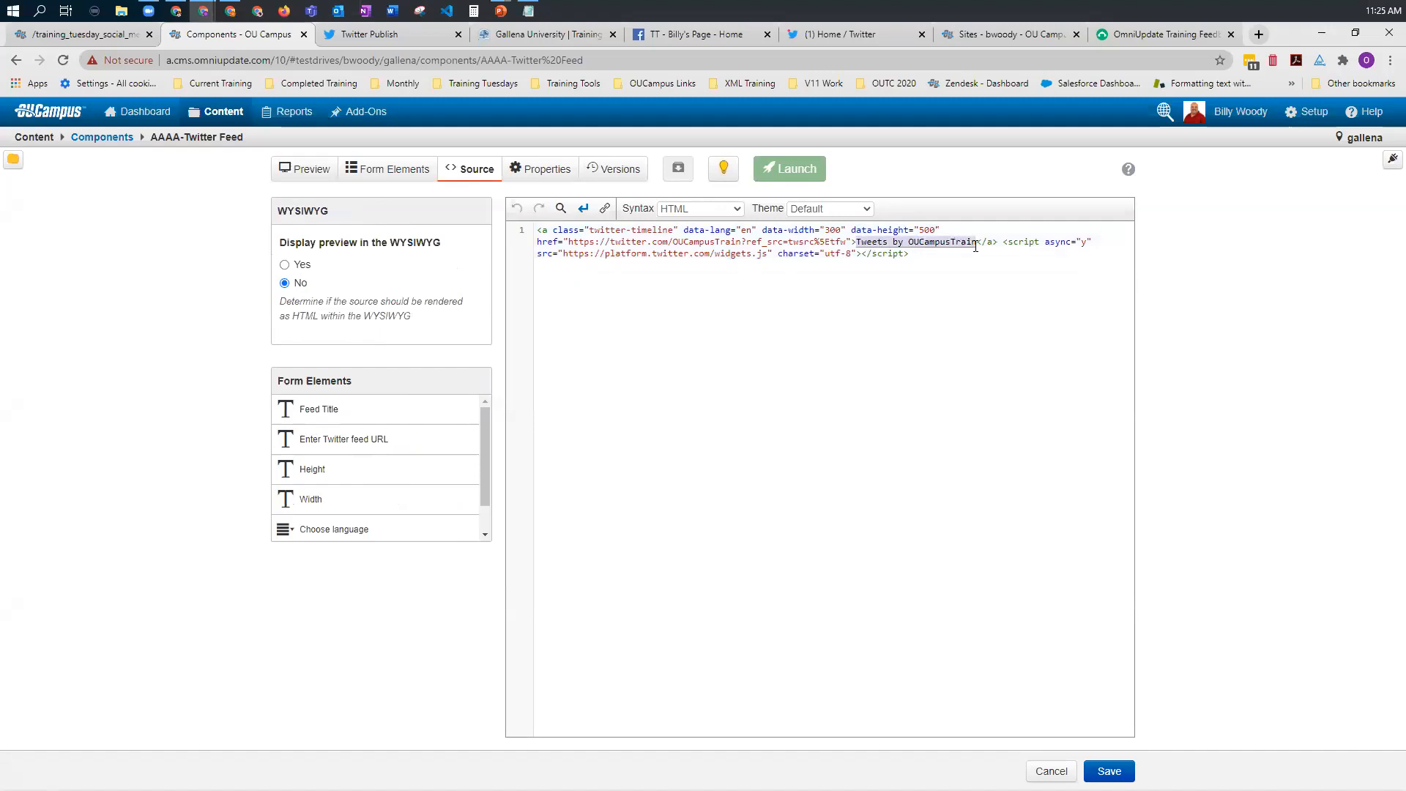
left_click(319, 414)
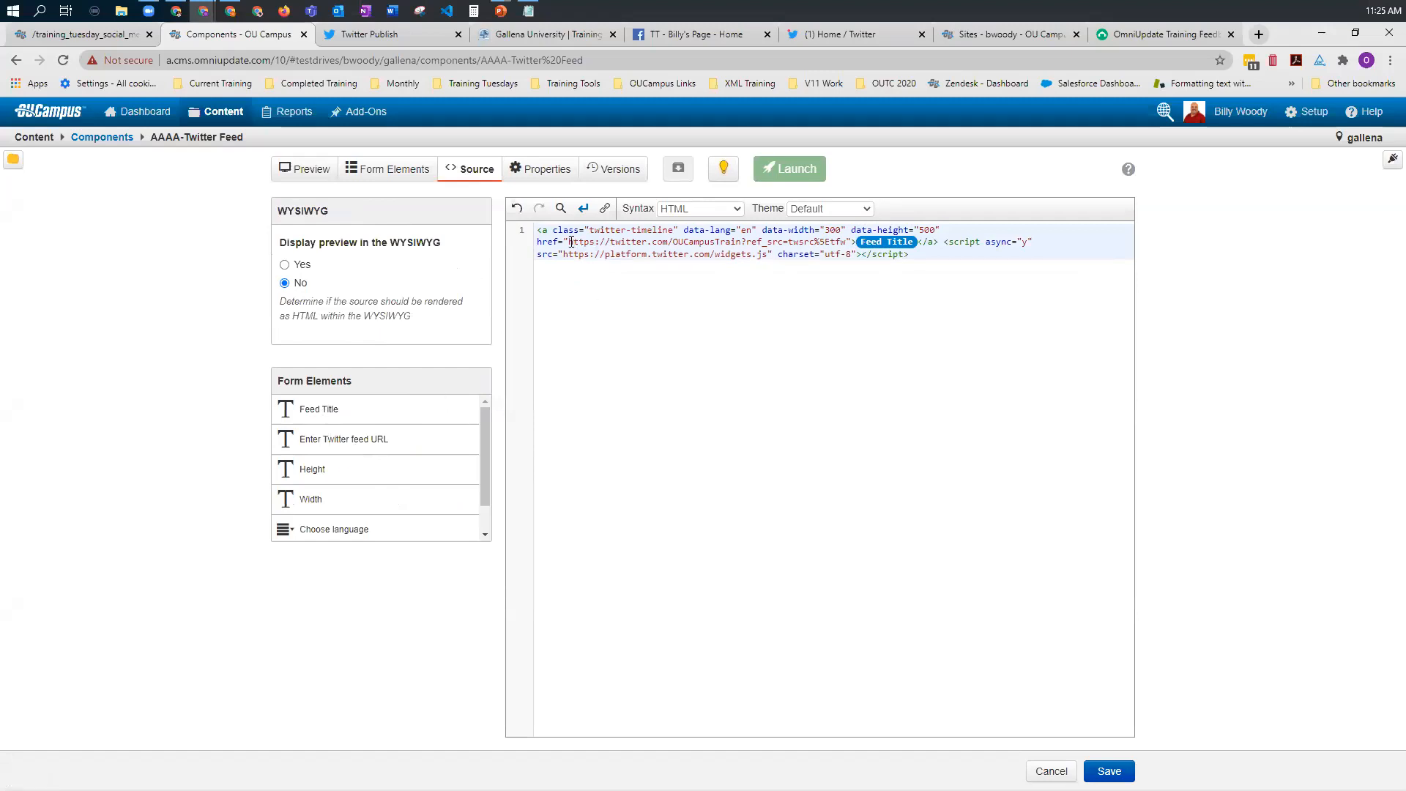
left_click_drag(571, 242, 846, 242)
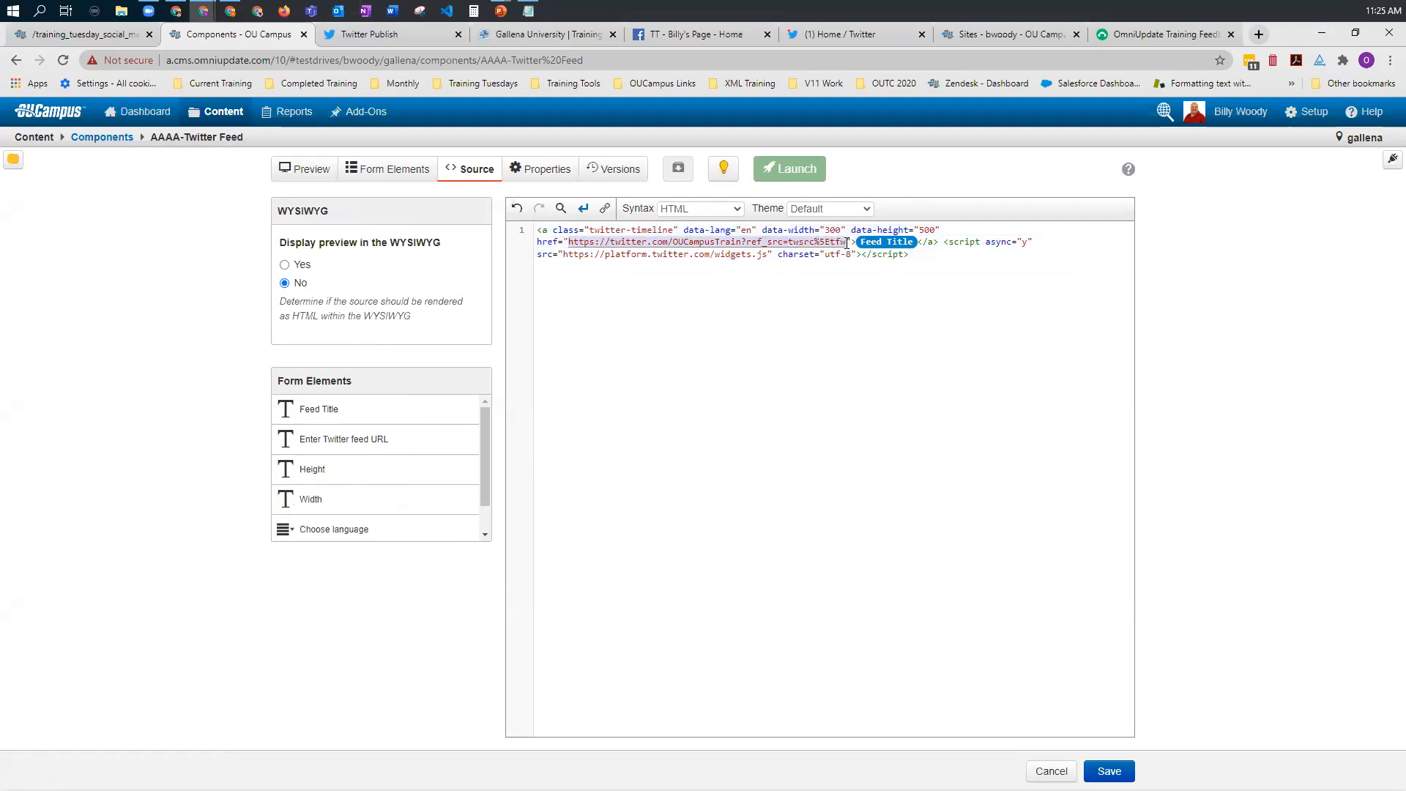
left_click(334, 442)
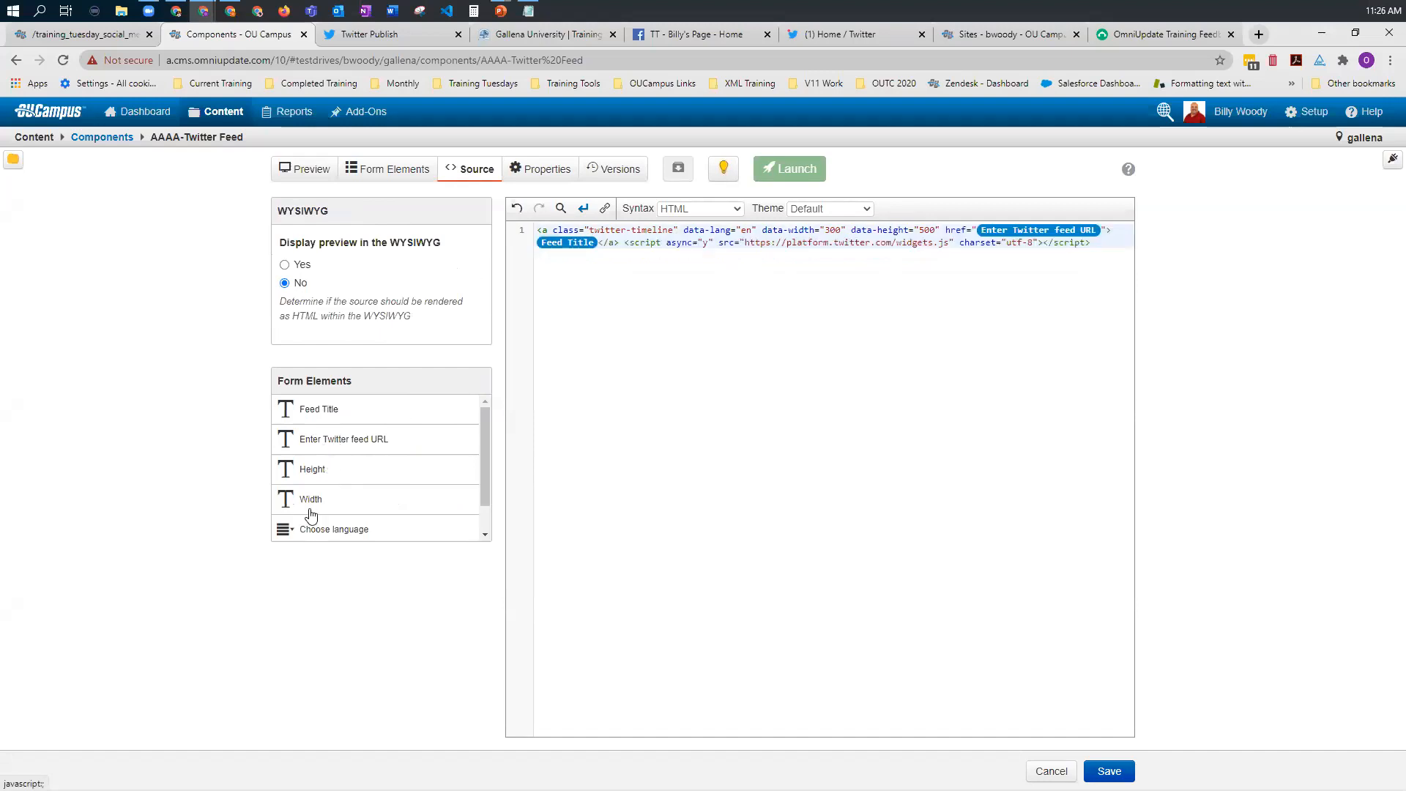
Step: Replace the data-height, data-width and data-lang values in the source with the Height, Width and Choose language elements
double_click(927, 232)
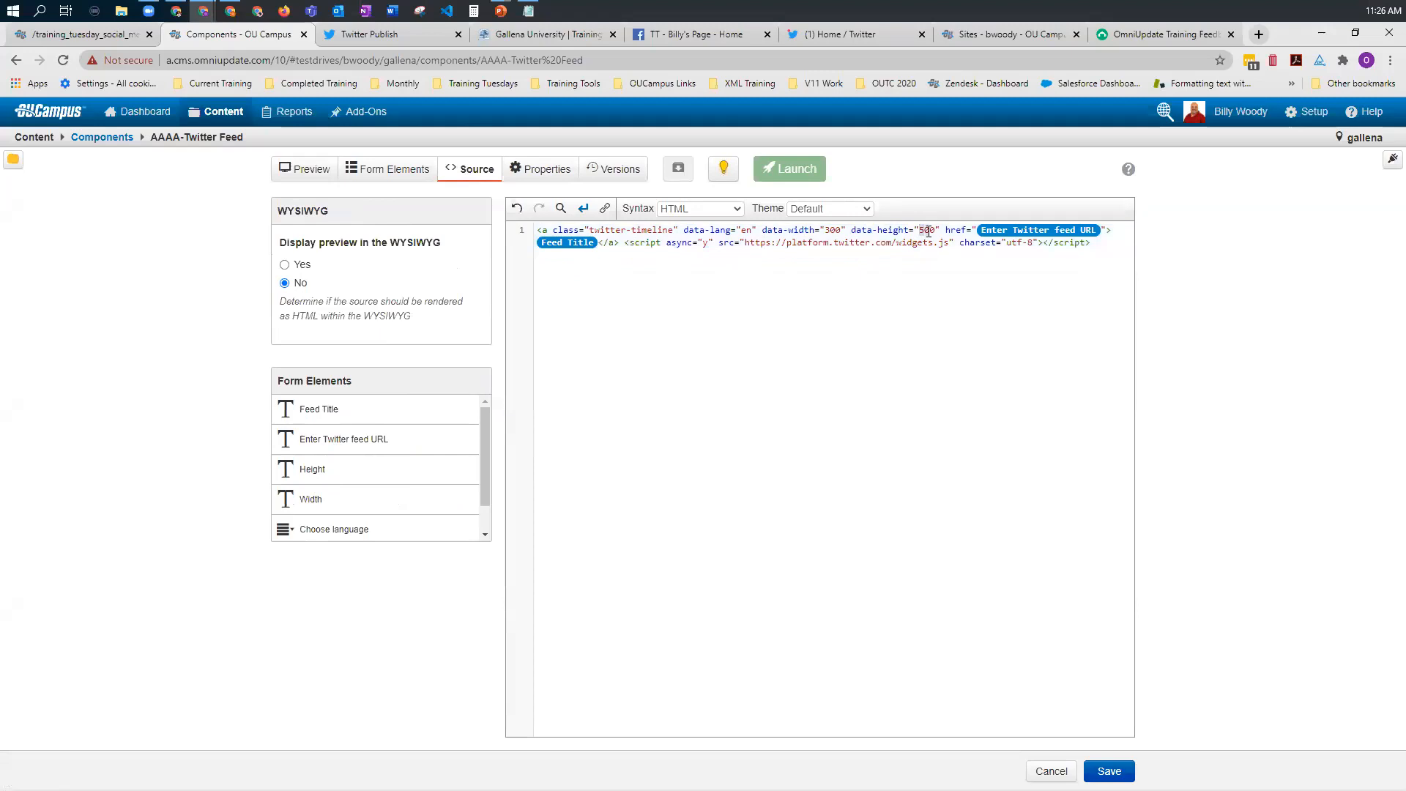
left_click(369, 471)
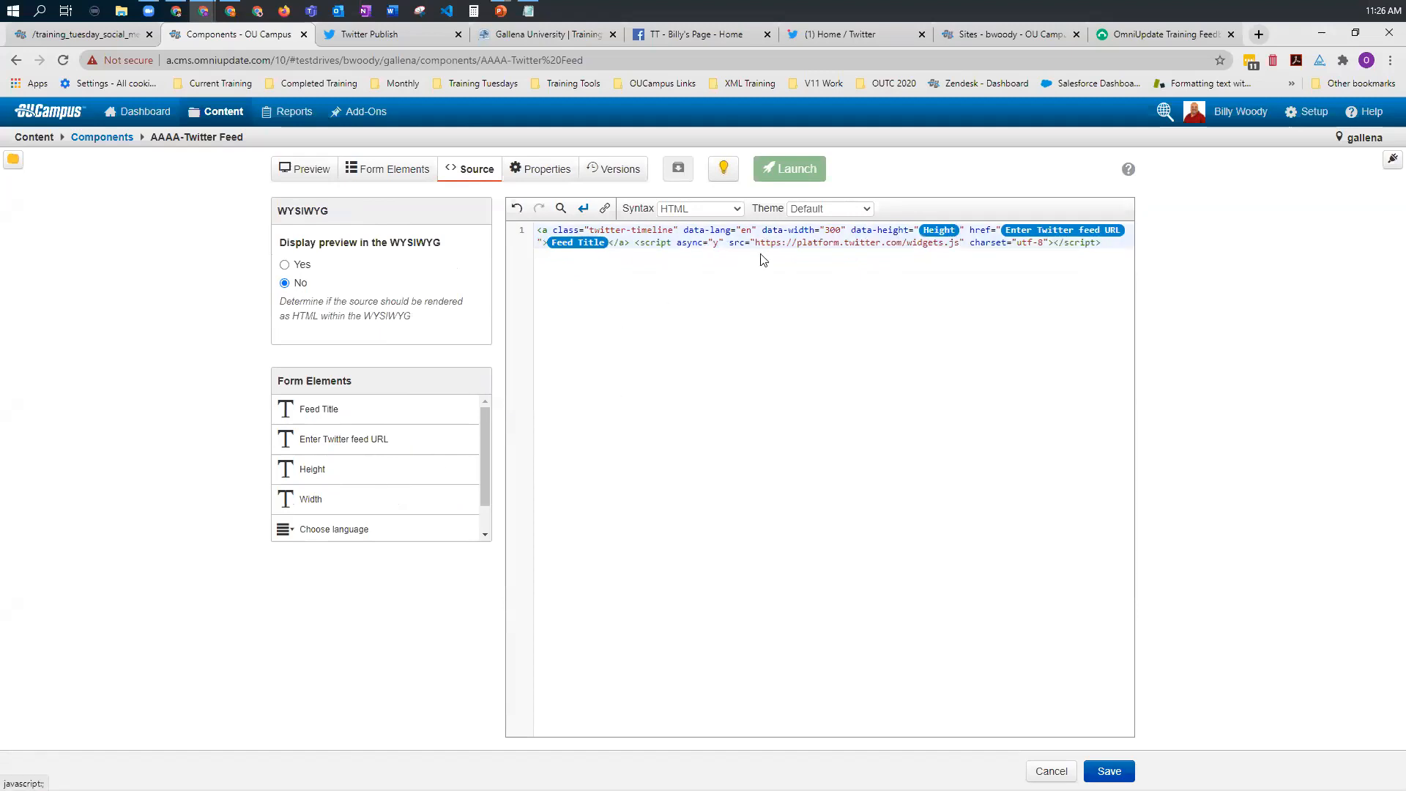
double_click(828, 232)
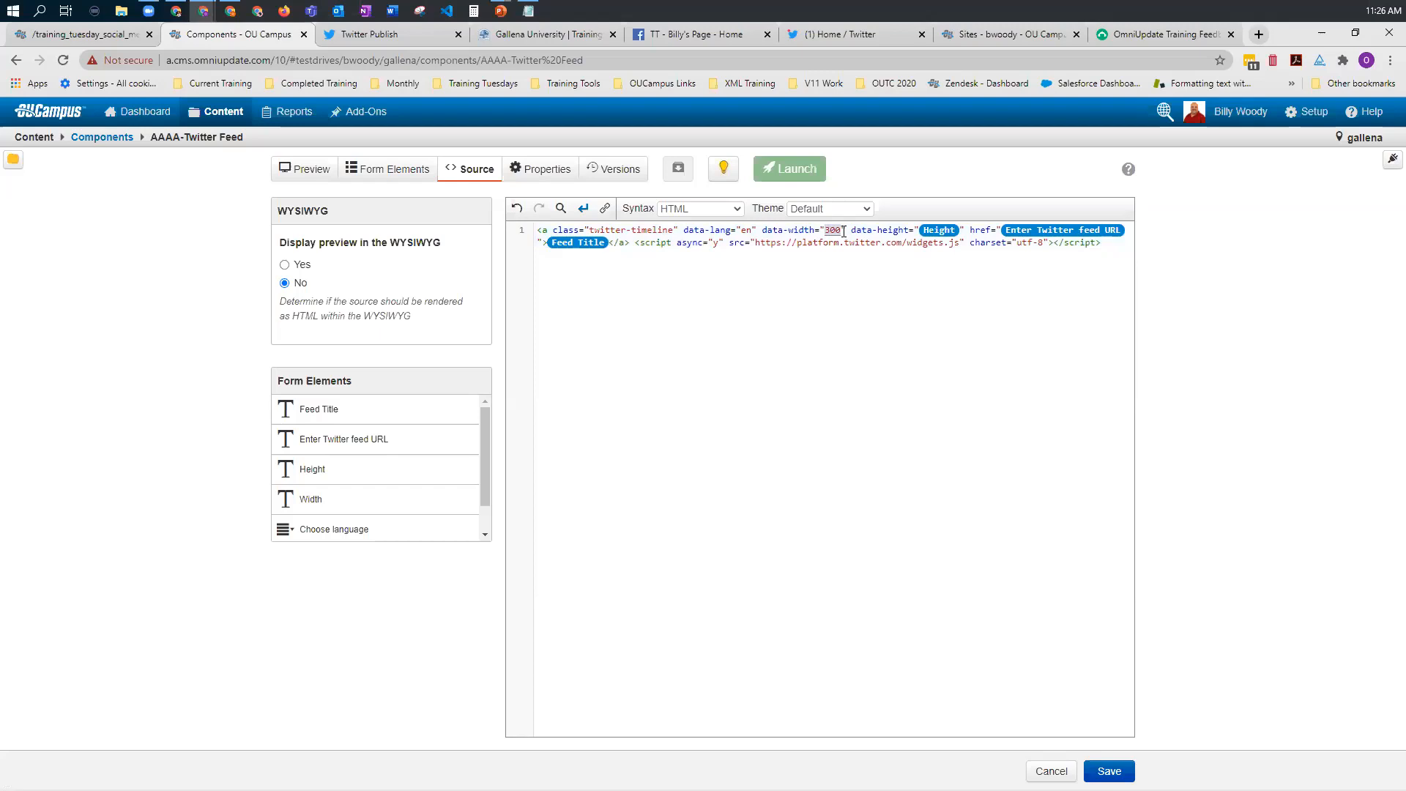
left_click(302, 501)
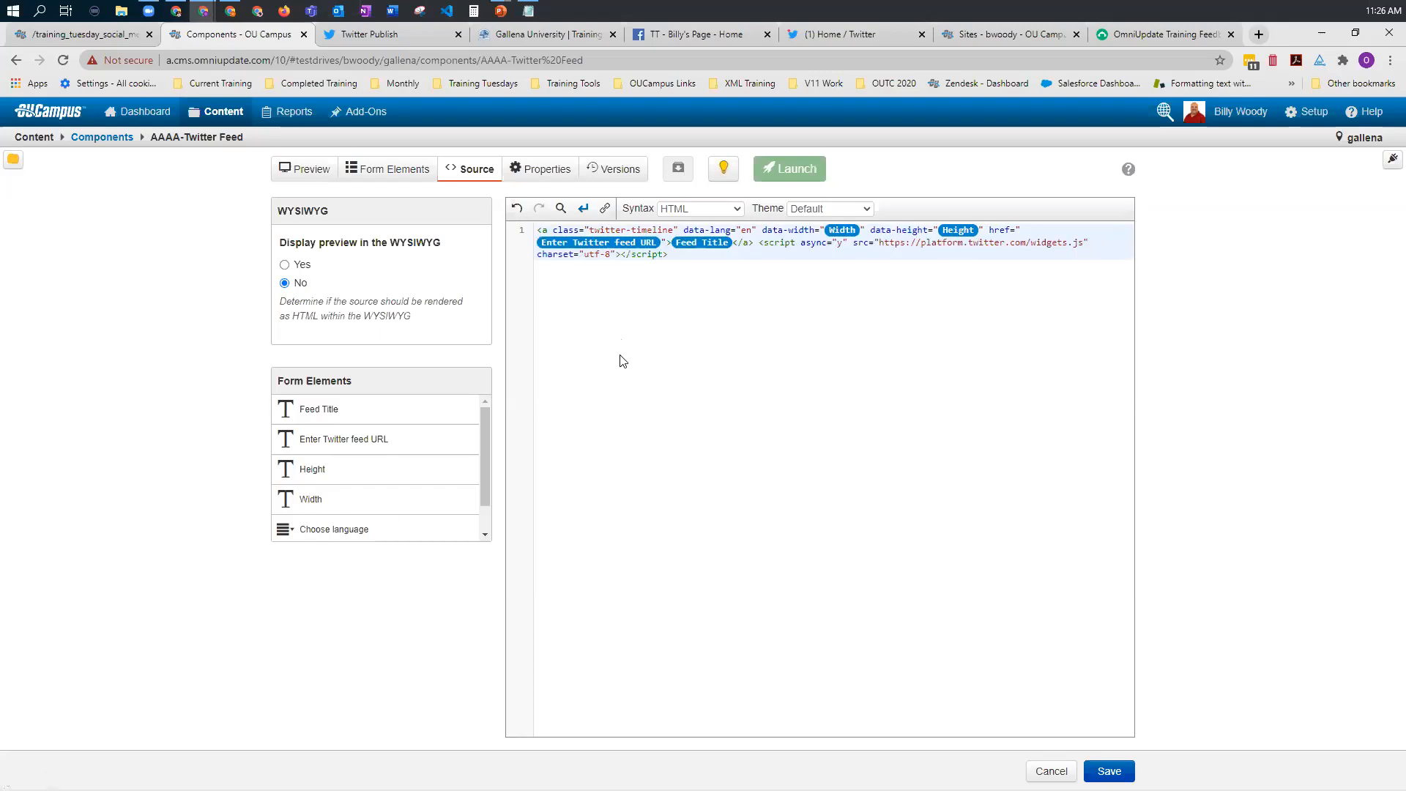
double_click(745, 231)
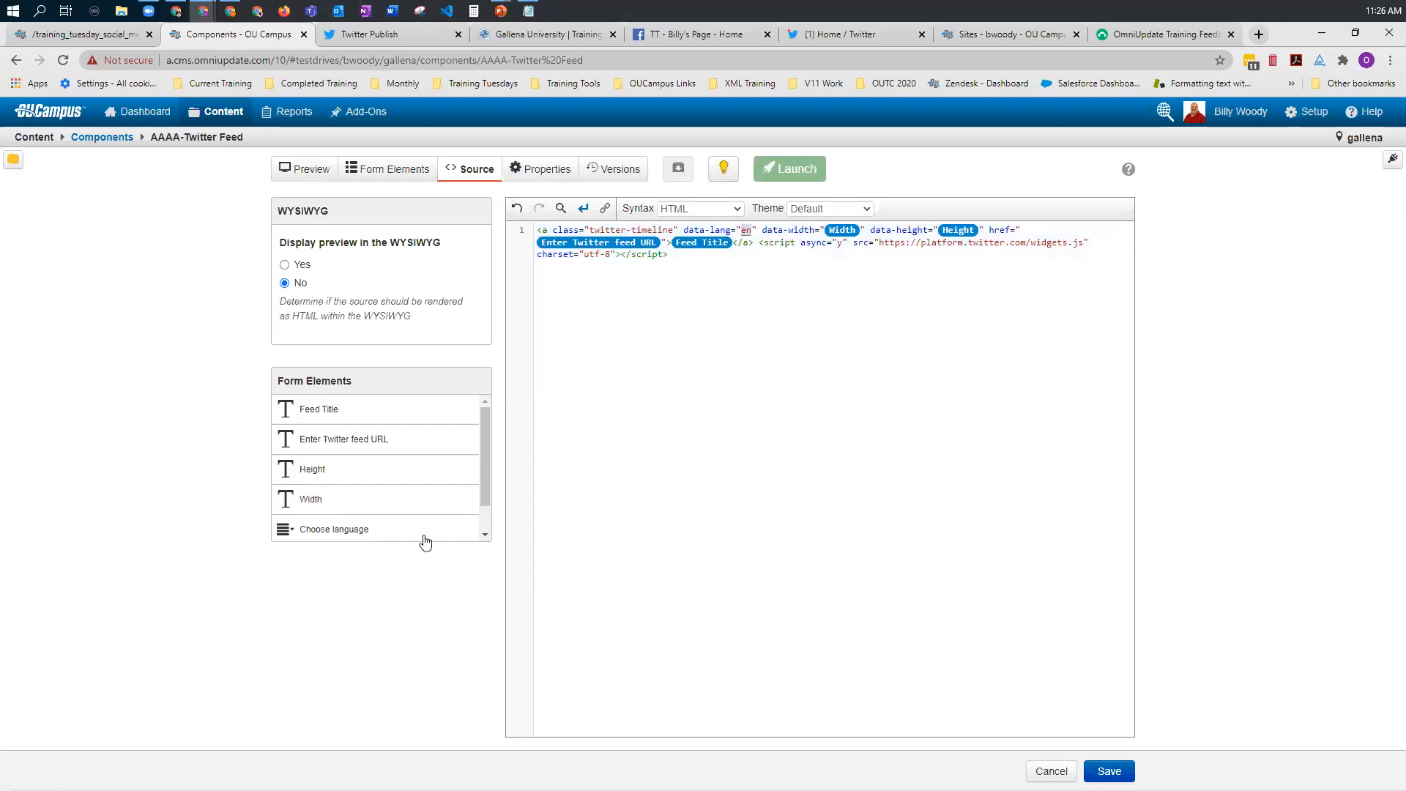
left_click(339, 533)
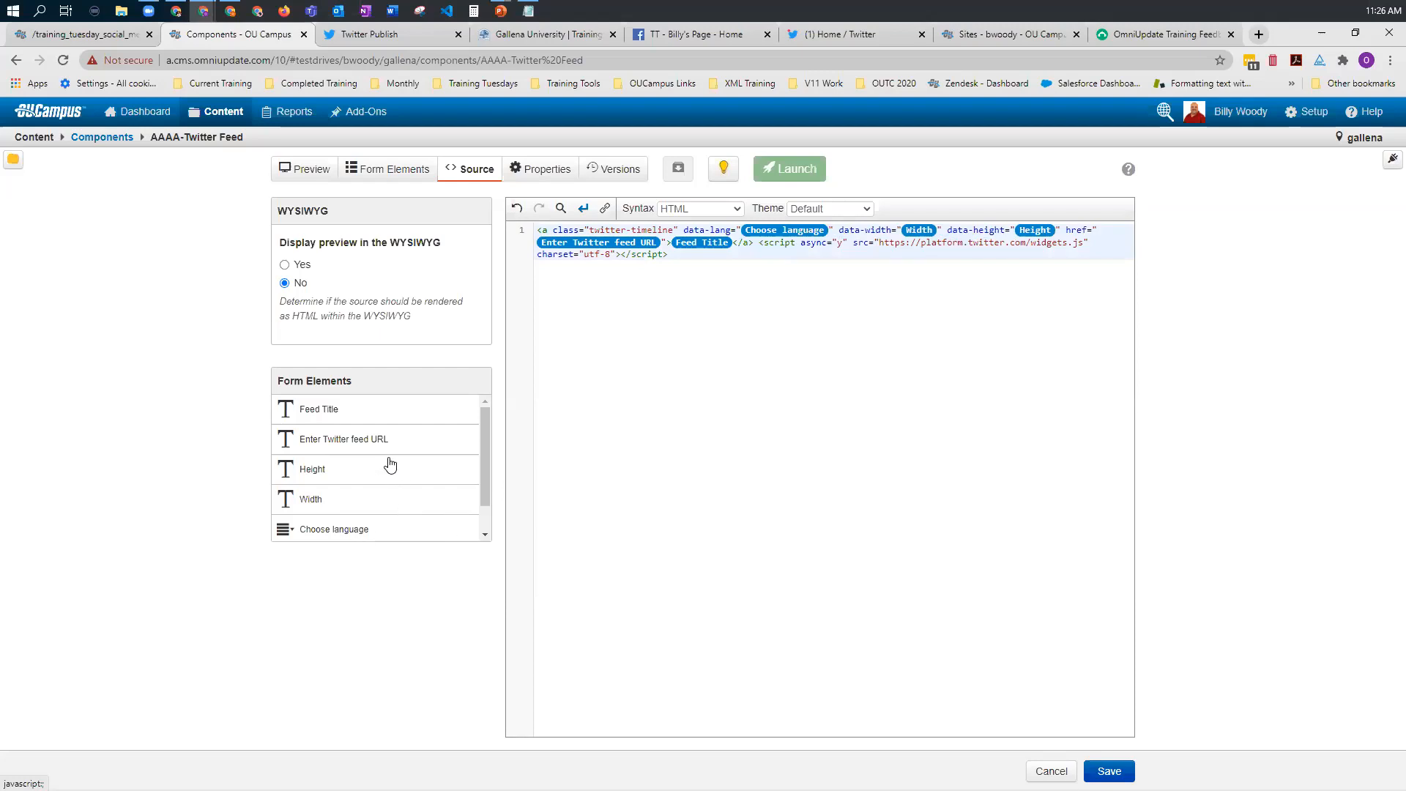
Step: Save the AAAA-Twitter Feed component and launch it
scroll(390, 464, "down", 1)
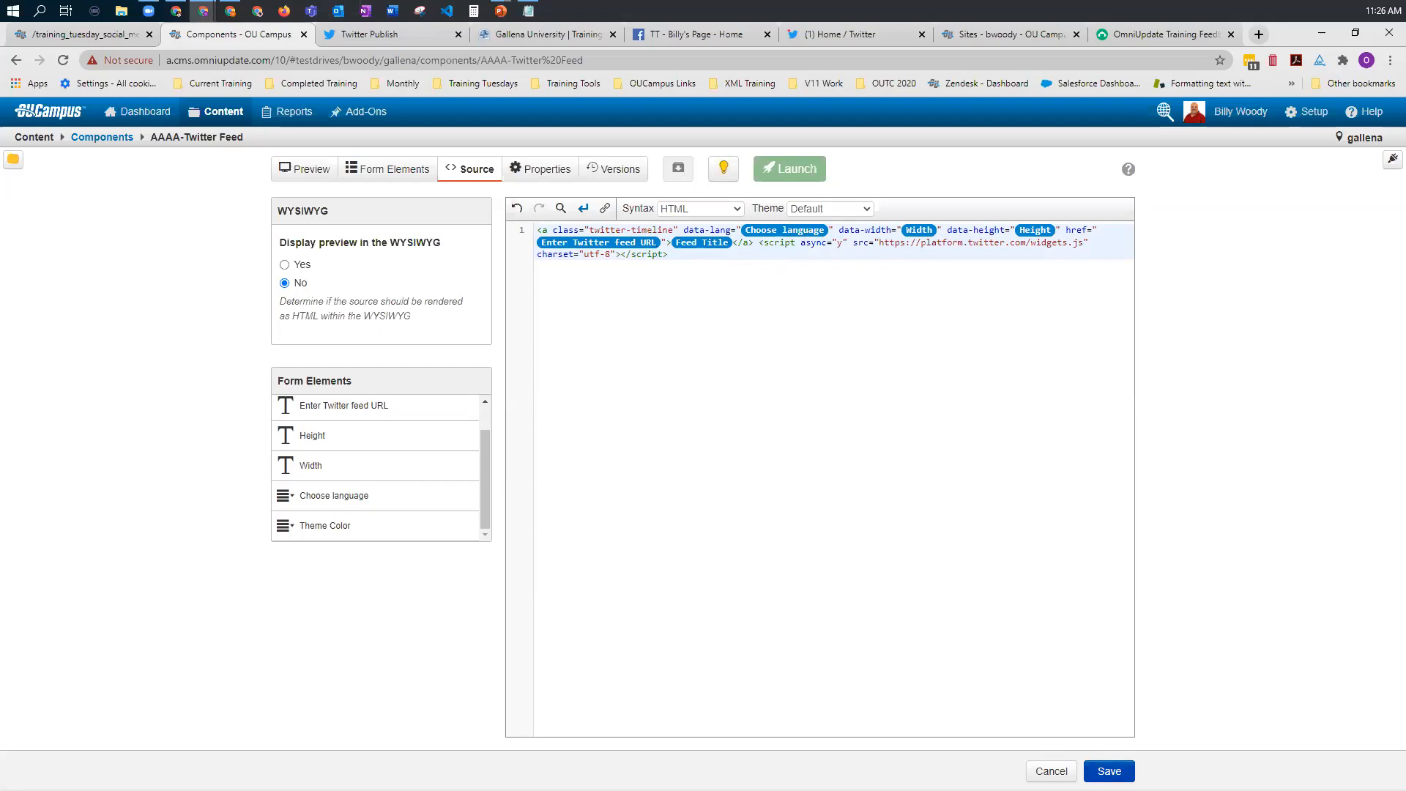
left_click(1108, 771)
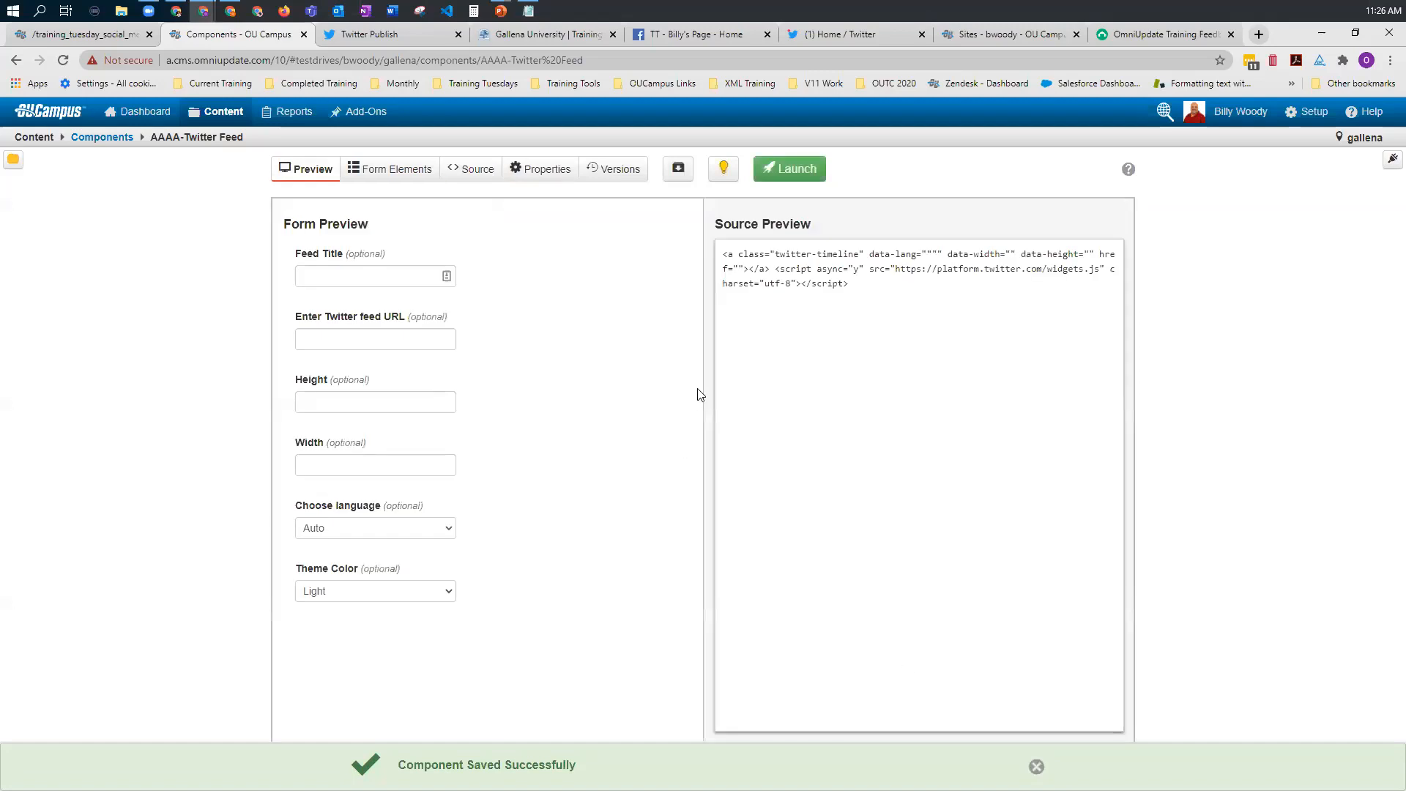
left_click(1034, 766)
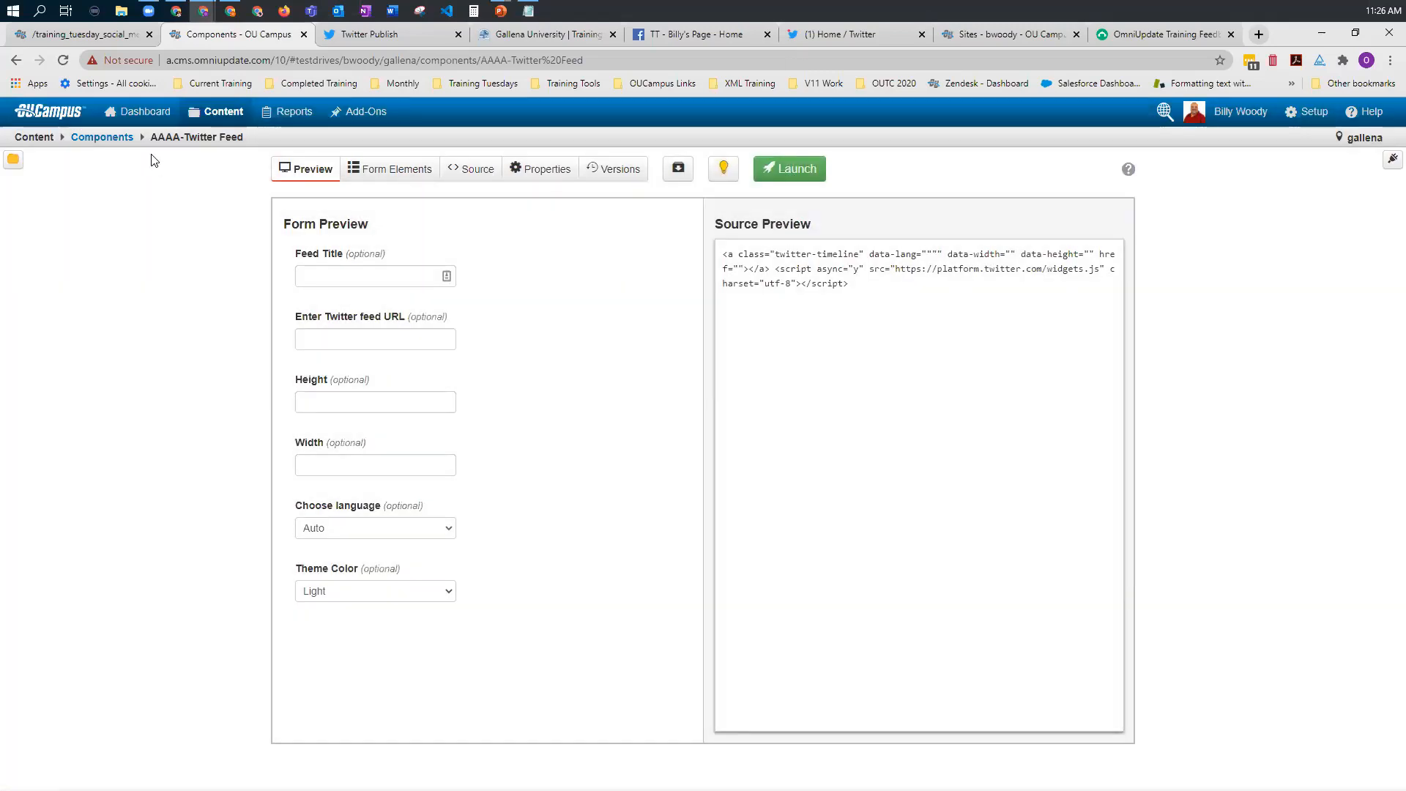
Step: Check how the AAA - Training Tuesday Twitter Feed component's source uses the data-theme attribute, and leave it without saving
left_click(116, 140)
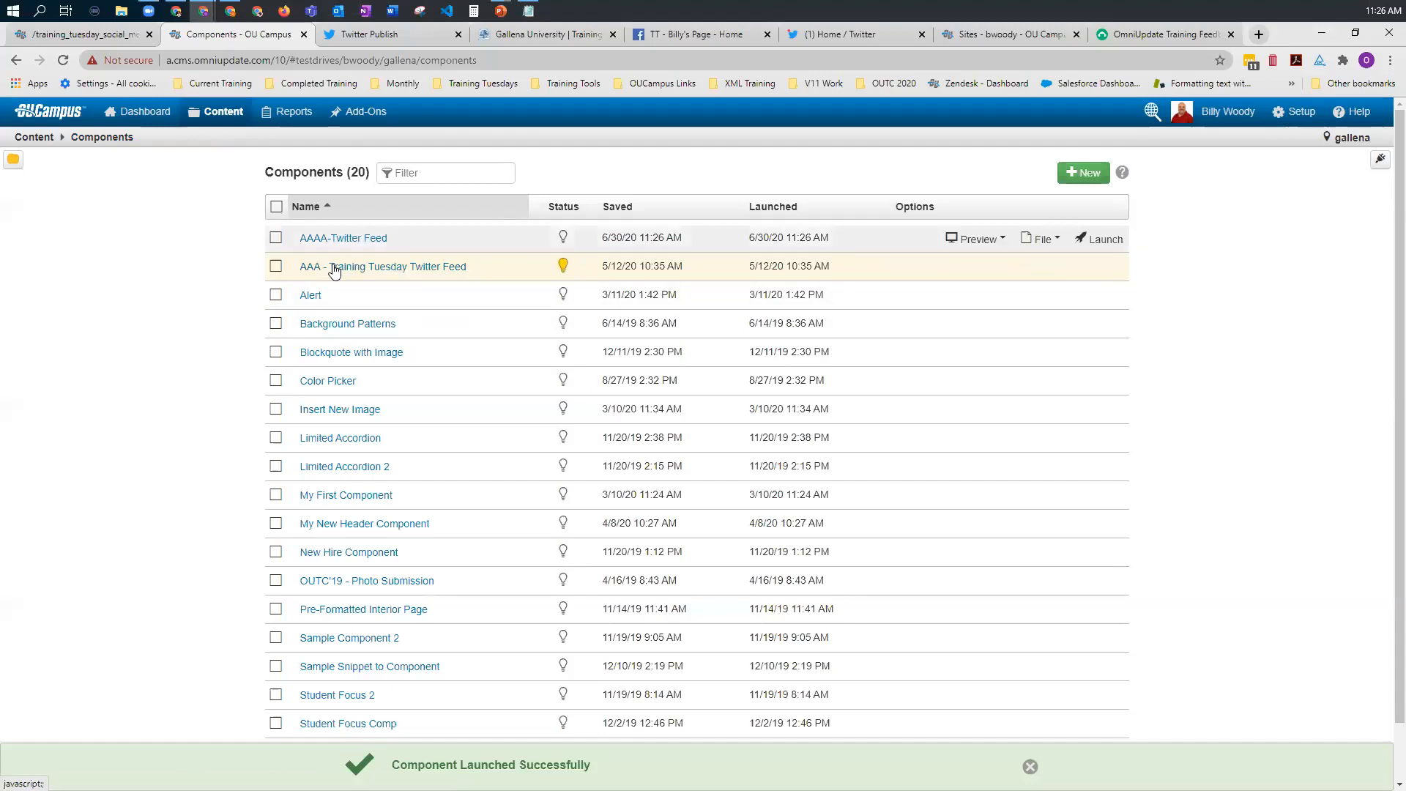
left_click(346, 267)
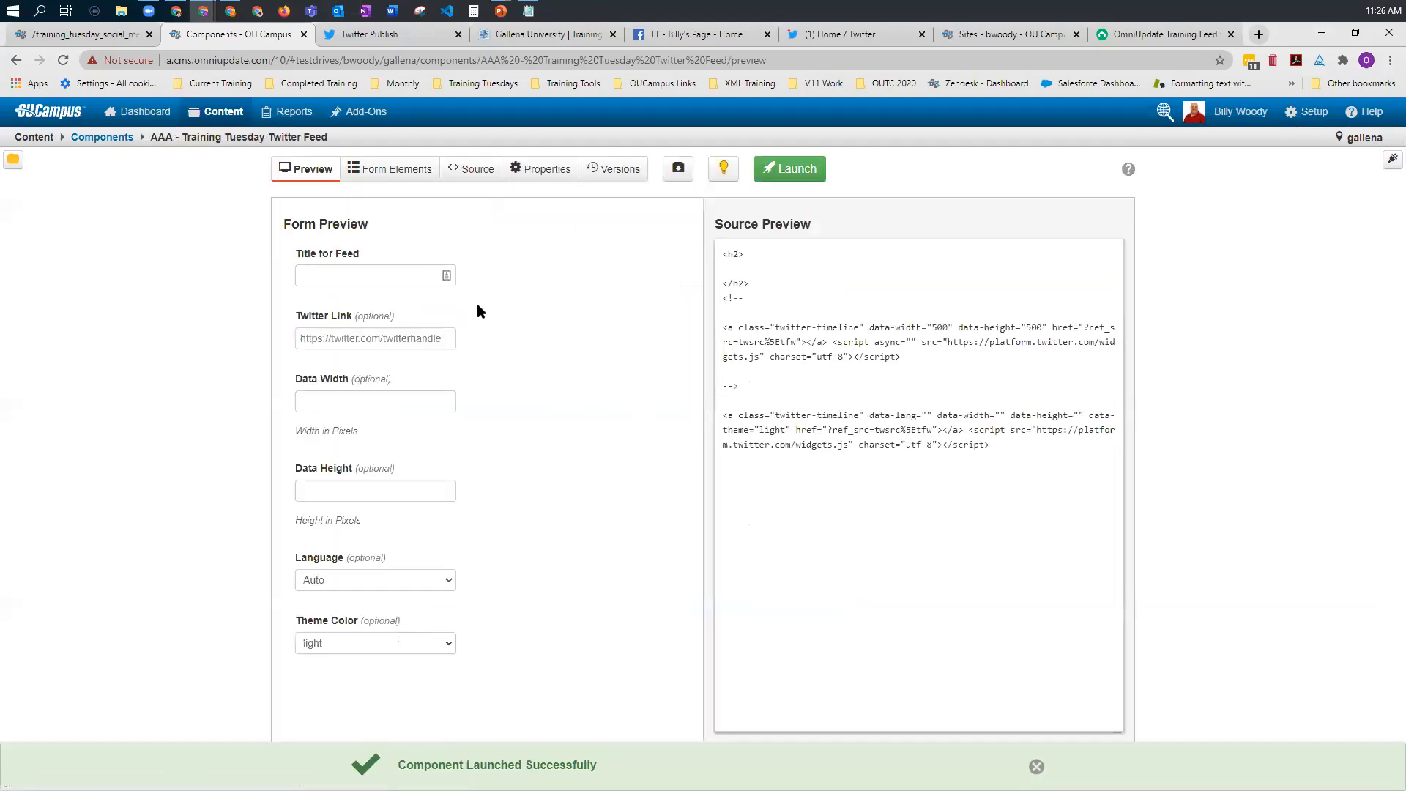
left_click(467, 178)
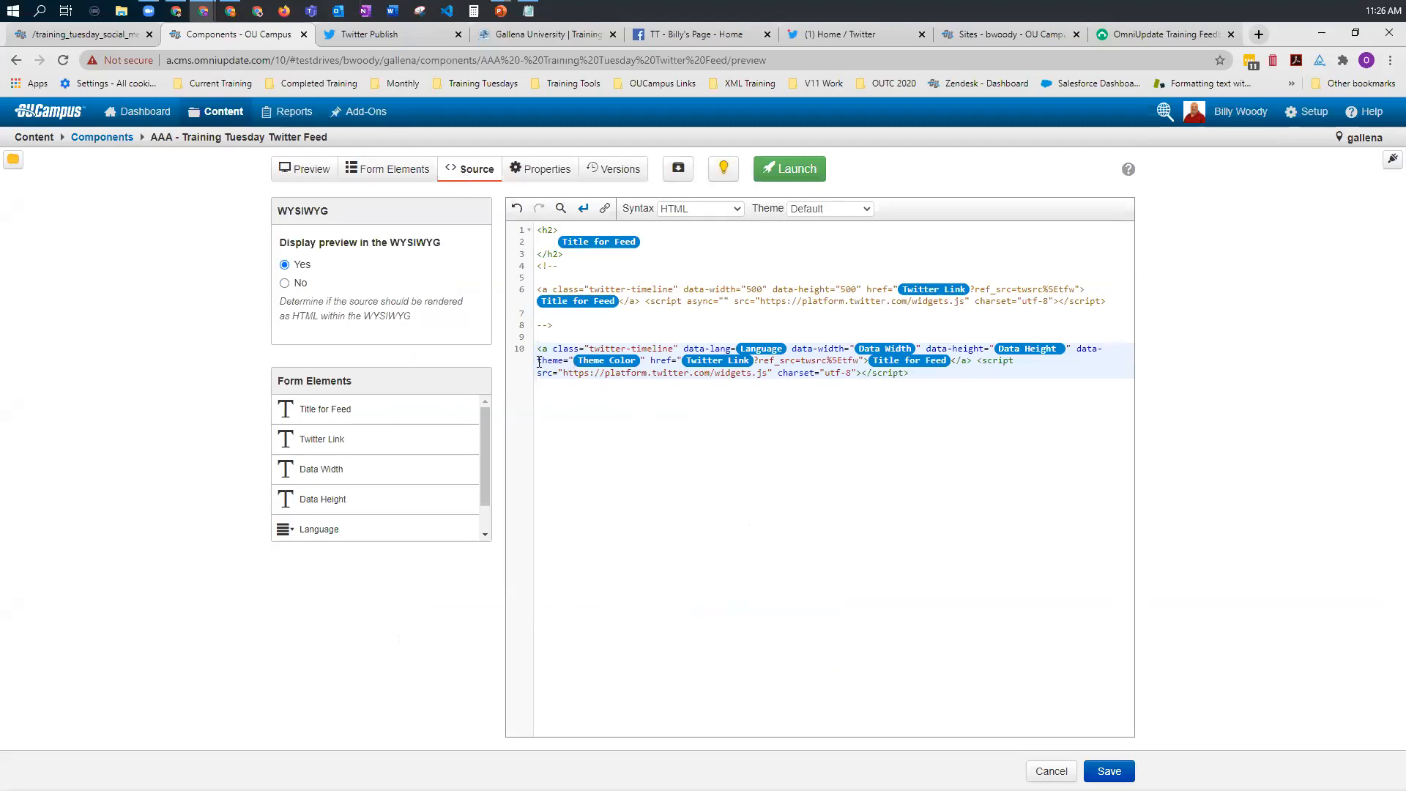
left_click_drag(539, 361, 646, 361)
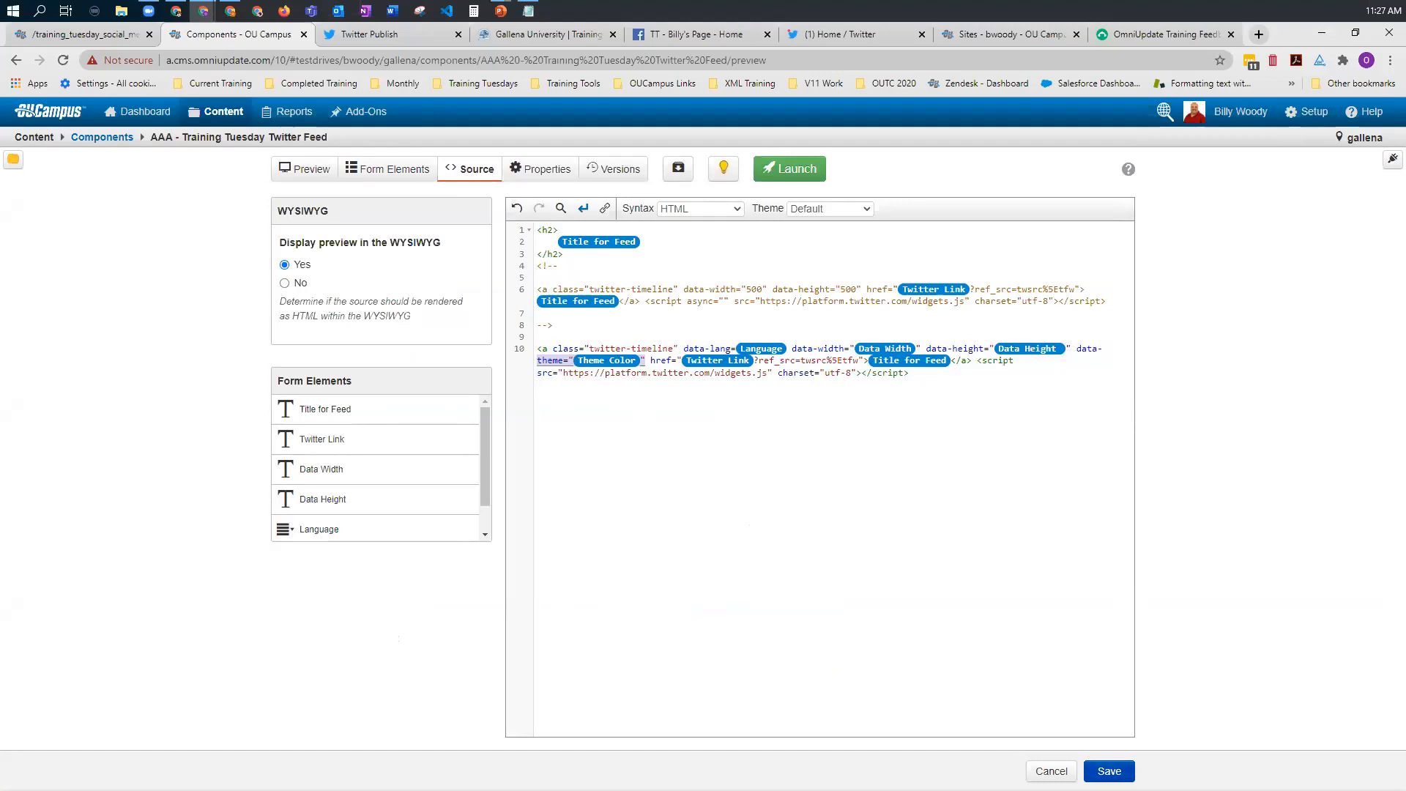
left_click(1052, 772)
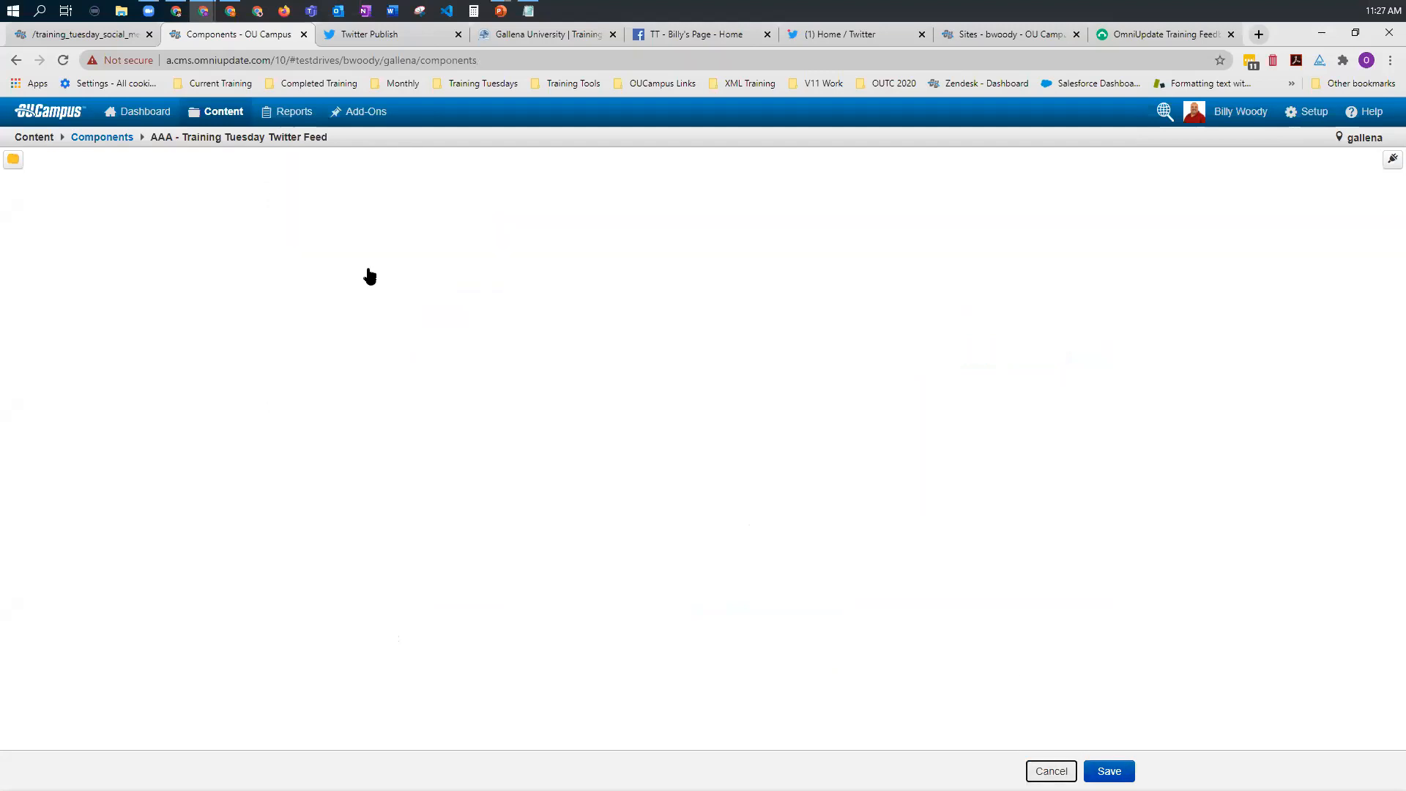
Step: Insert the AAA - Training Tuesday Twitter Feed component into the Twitter Feed page's main content, with the feed title Training Tuesday Twitter Feed
left_click(69, 35)
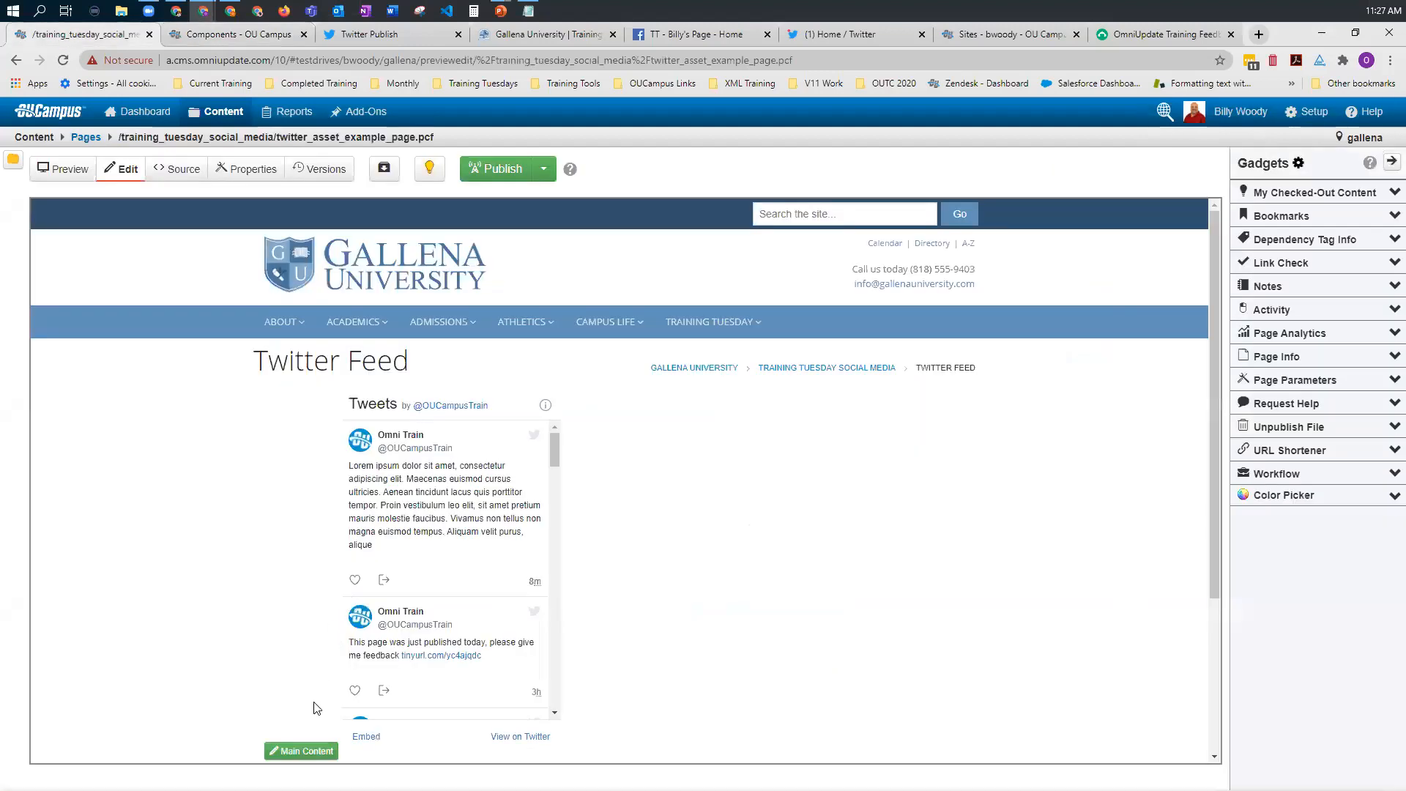
left_click(302, 751)
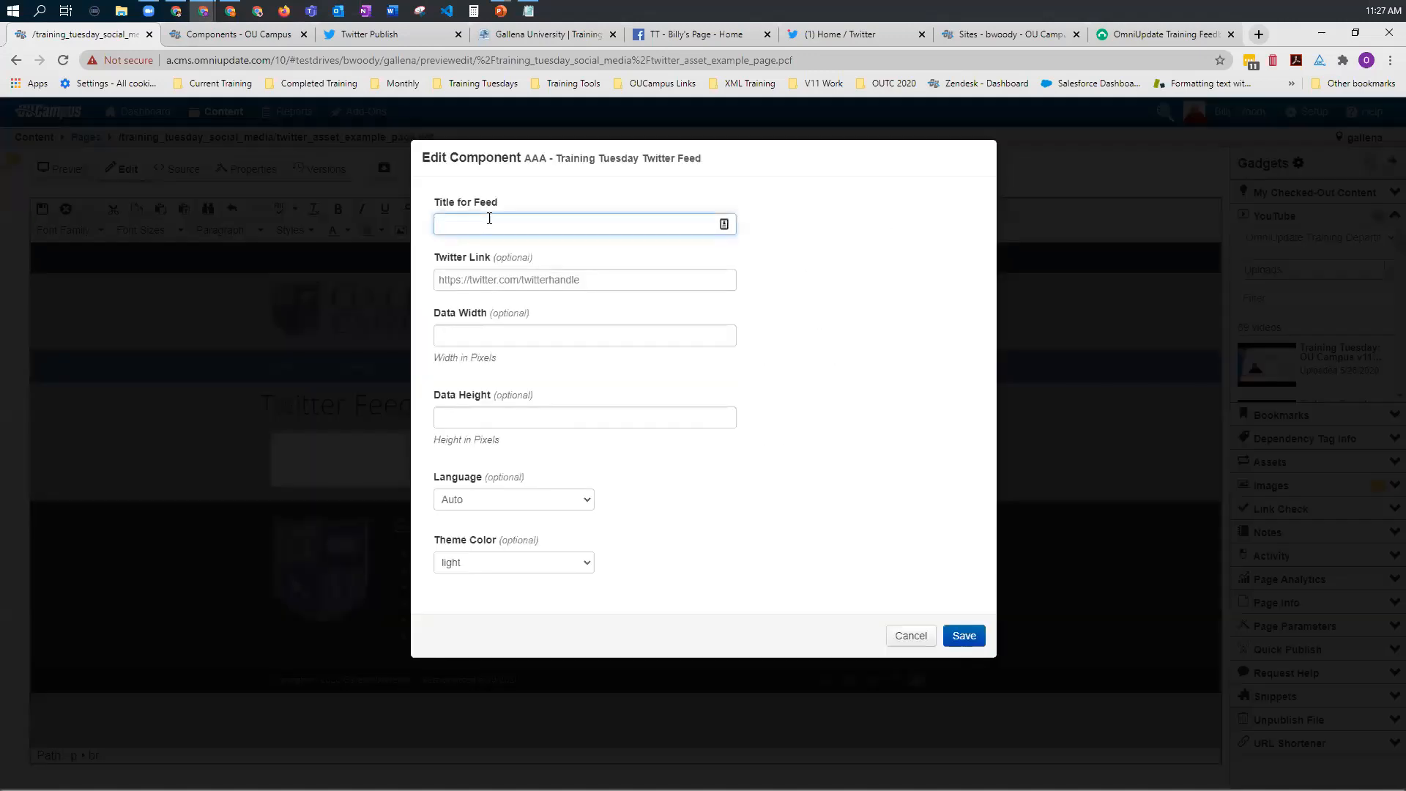
type("Training Tuesday Twitter Feed")
Step: Set the component's Twitter link to twitter.com/oucampustrain
left_click(533, 281)
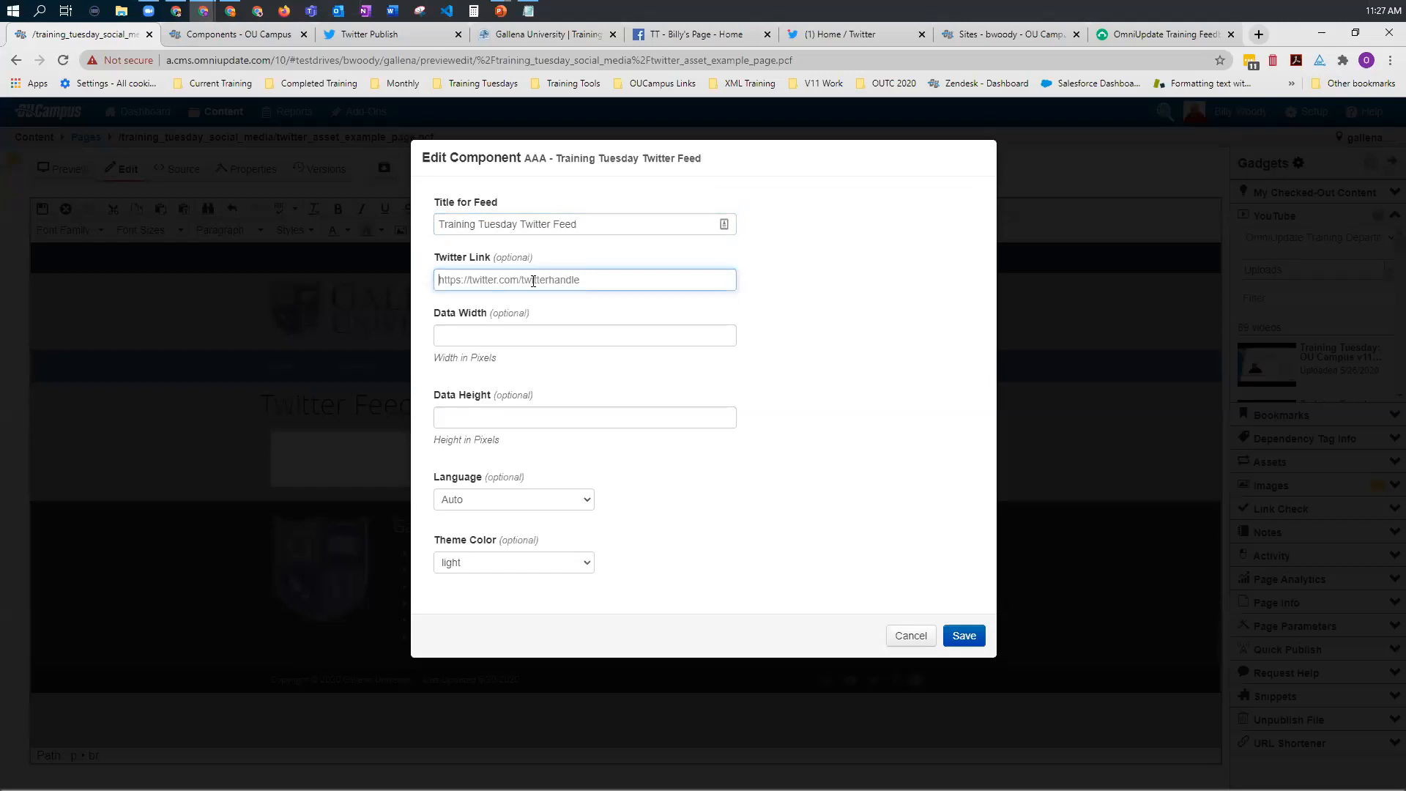
type("twitter.com/.oucampustrain")
left_click(499, 337)
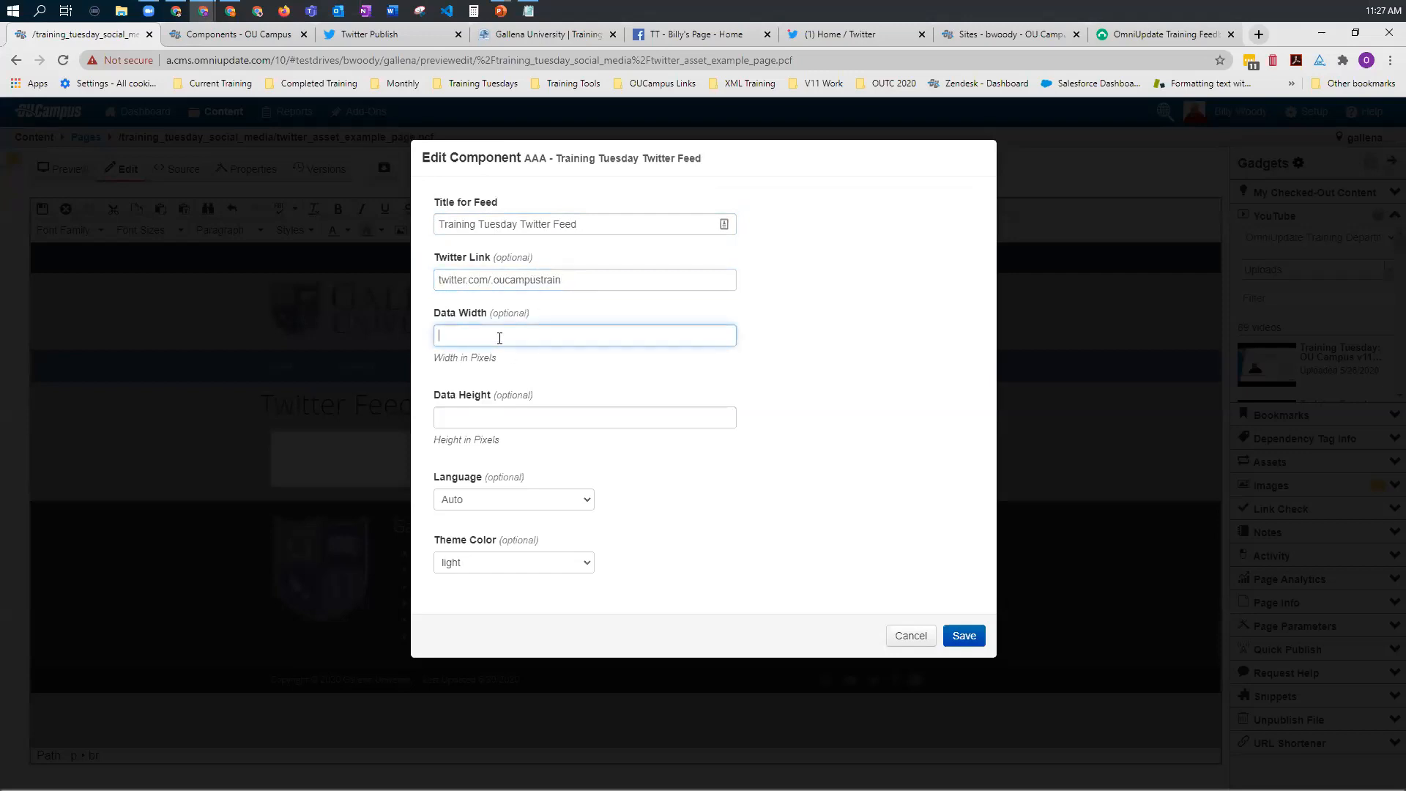
left_click(495, 283)
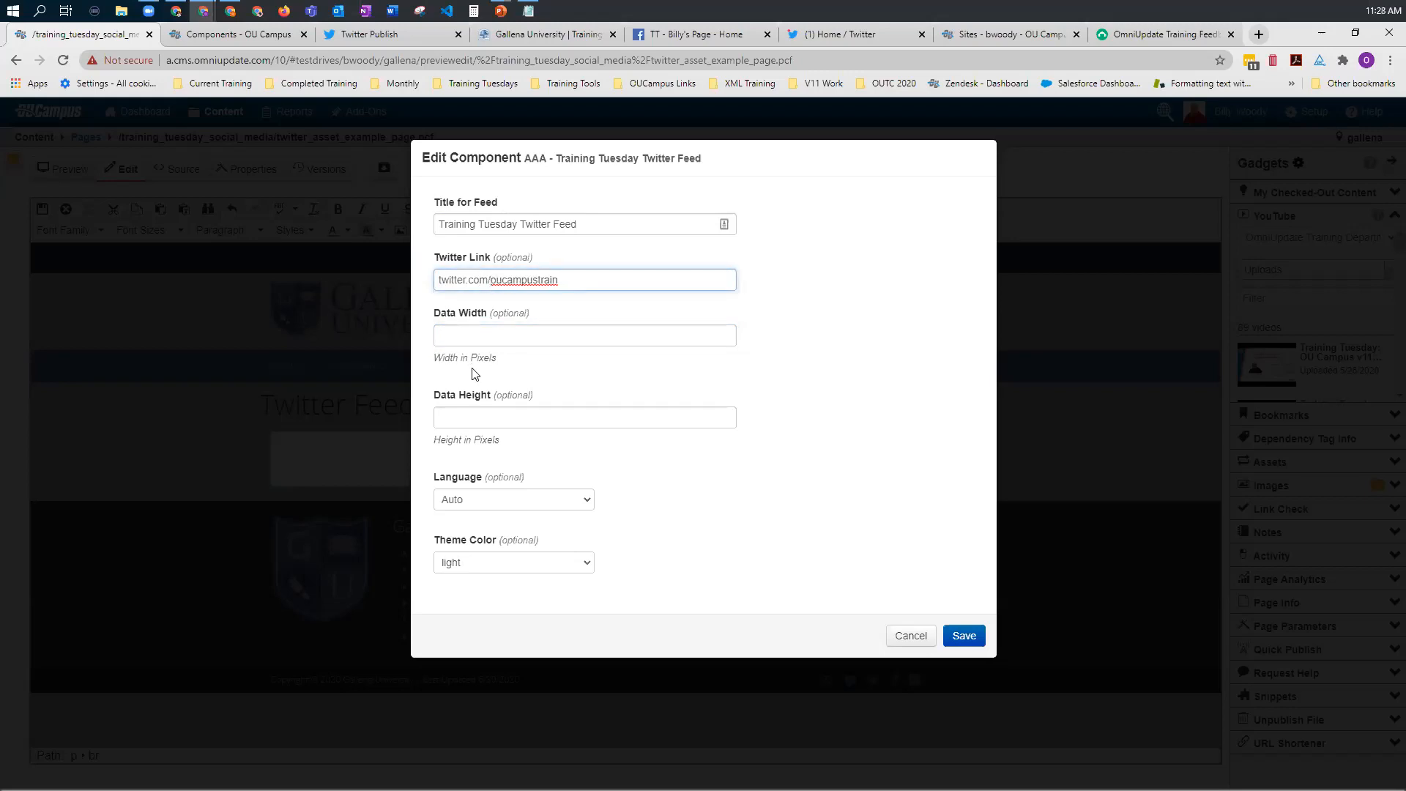
Step: Set the feed's data width to 300, data height to 600, language to English and theme color to dark, and save the component
left_click(465, 334)
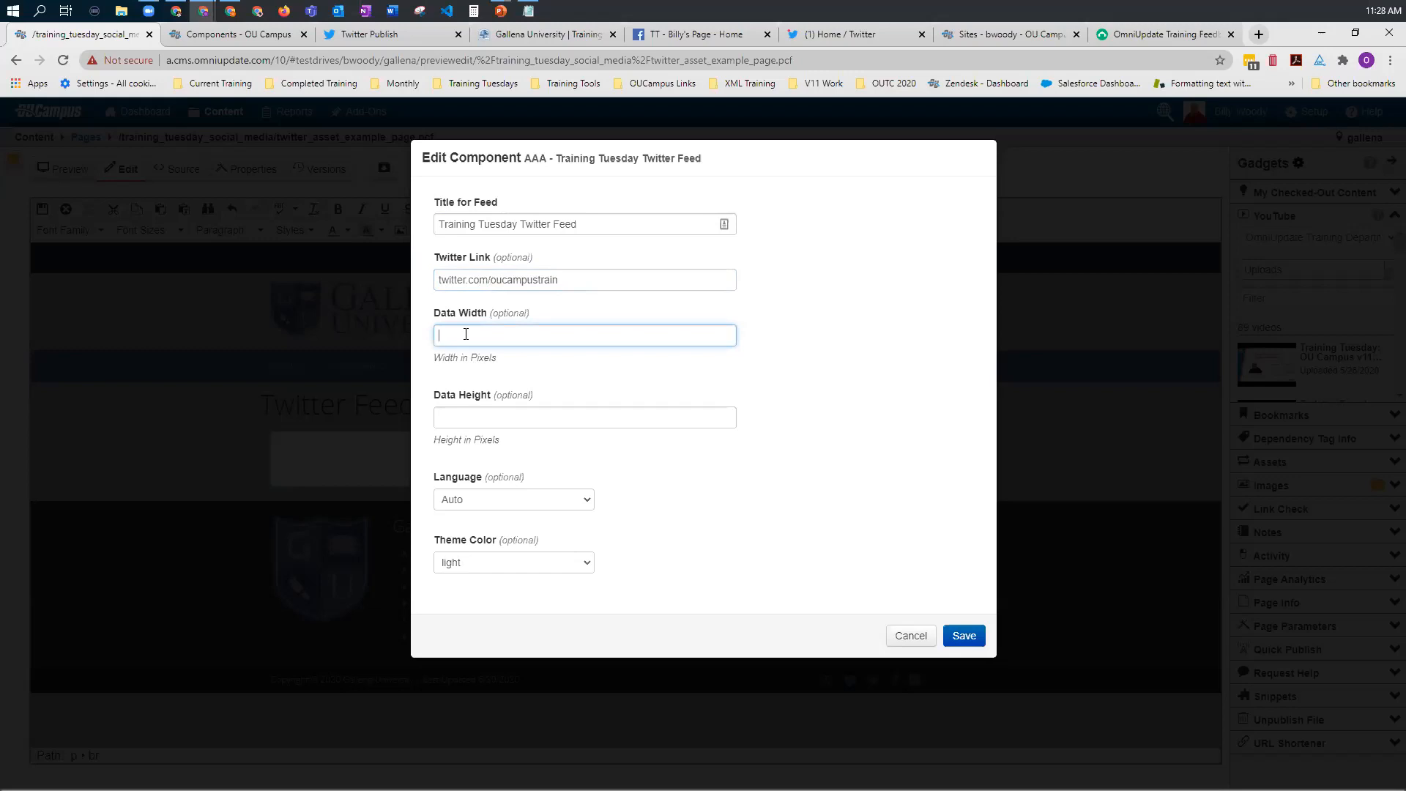
type("300")
left_click(485, 418)
type("600")
left_click(526, 499)
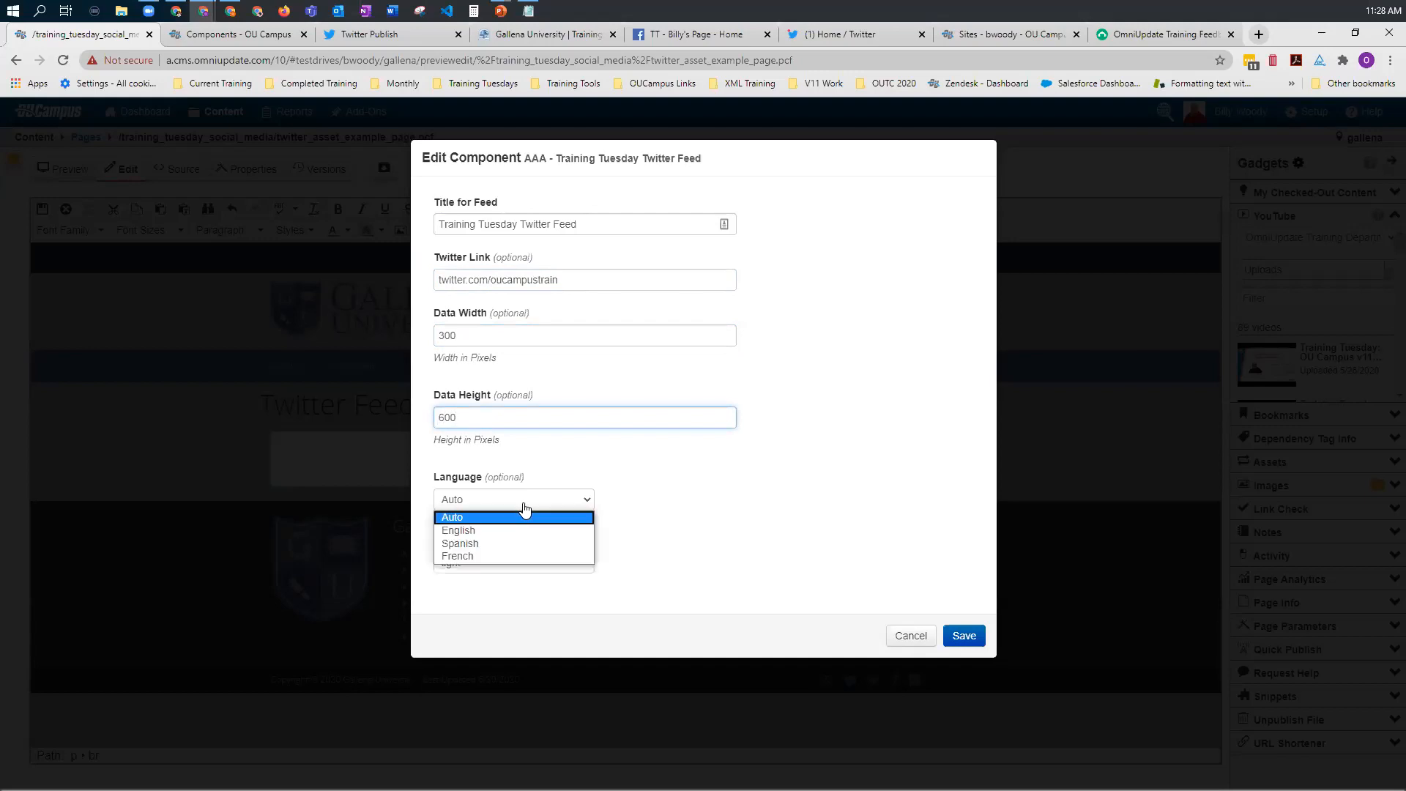
left_click(502, 531)
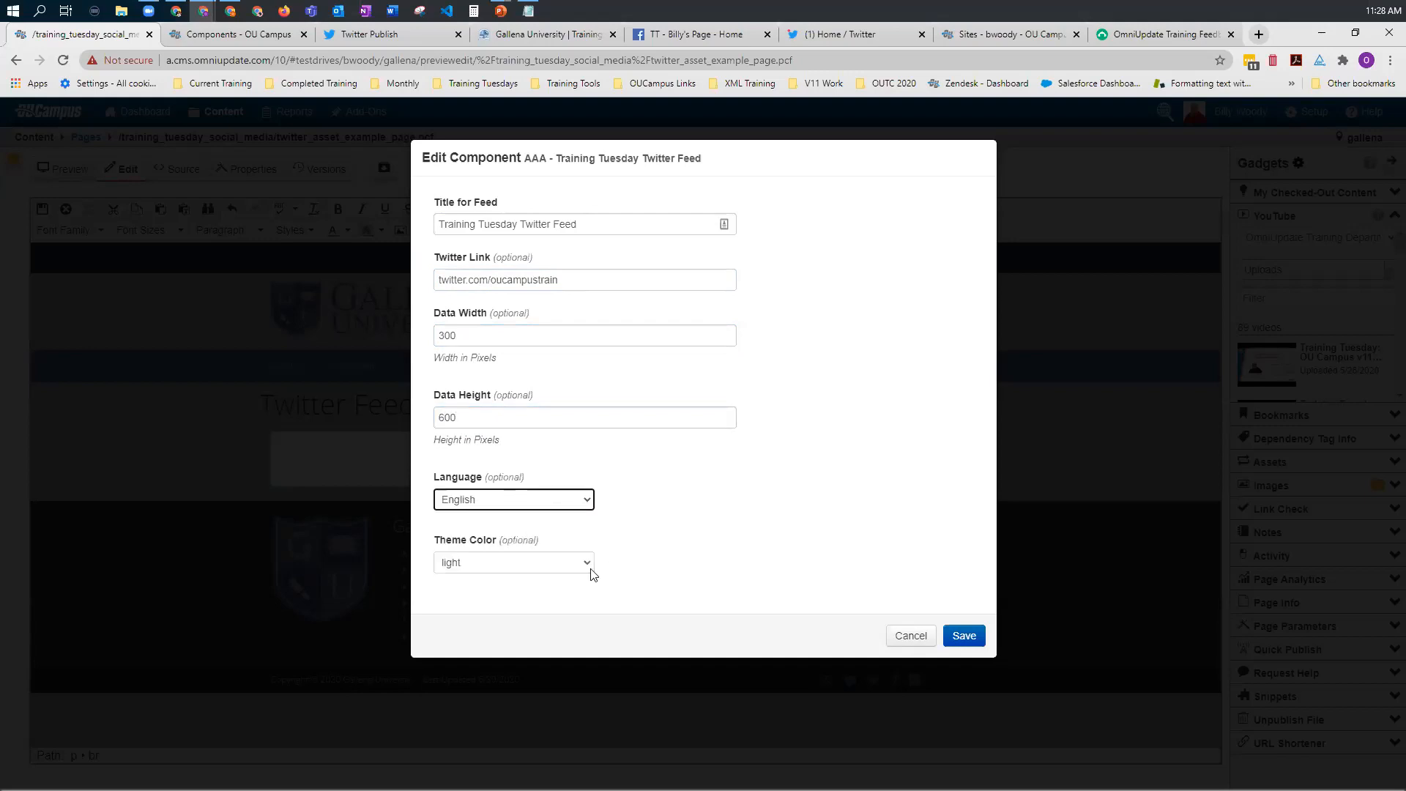
left_click(507, 563)
left_click(474, 595)
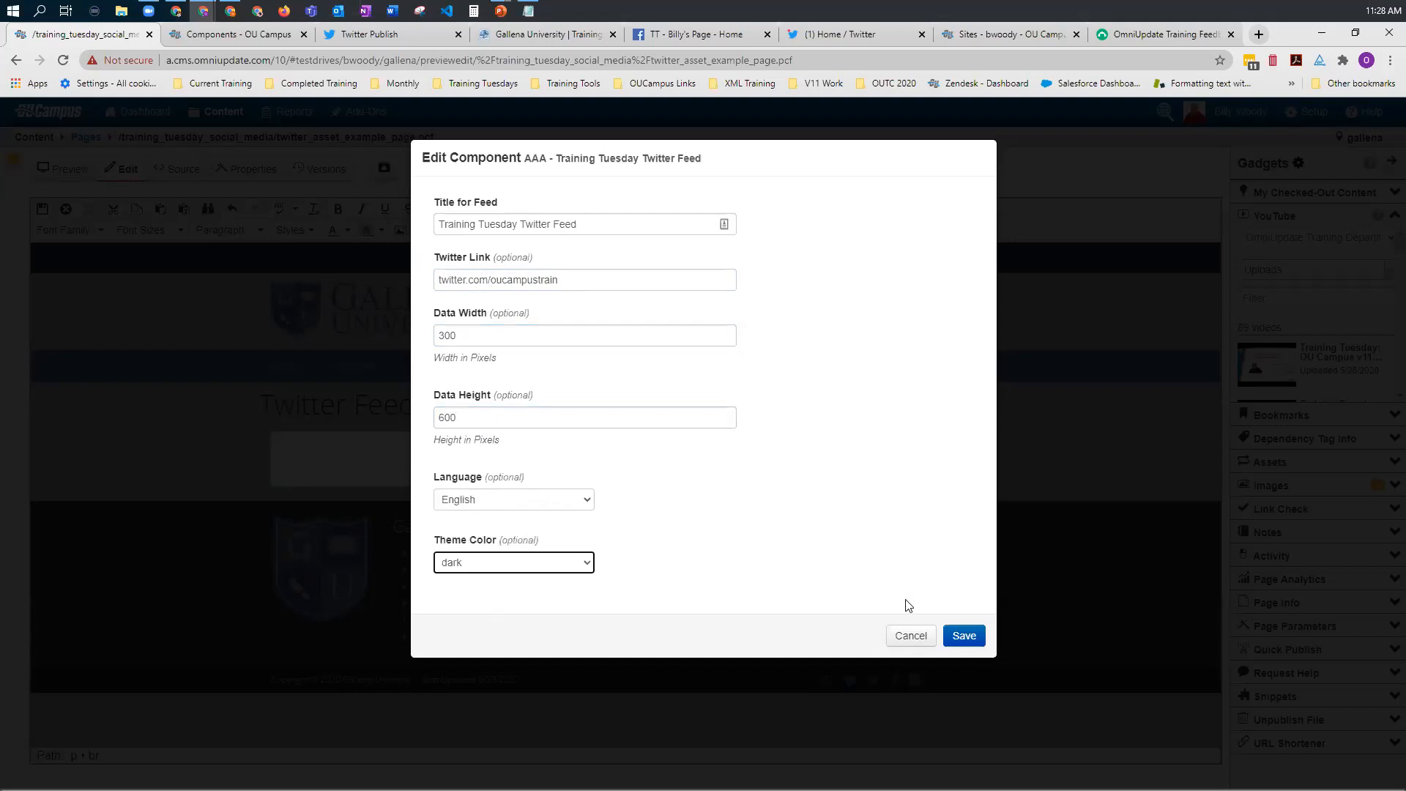
left_click(964, 637)
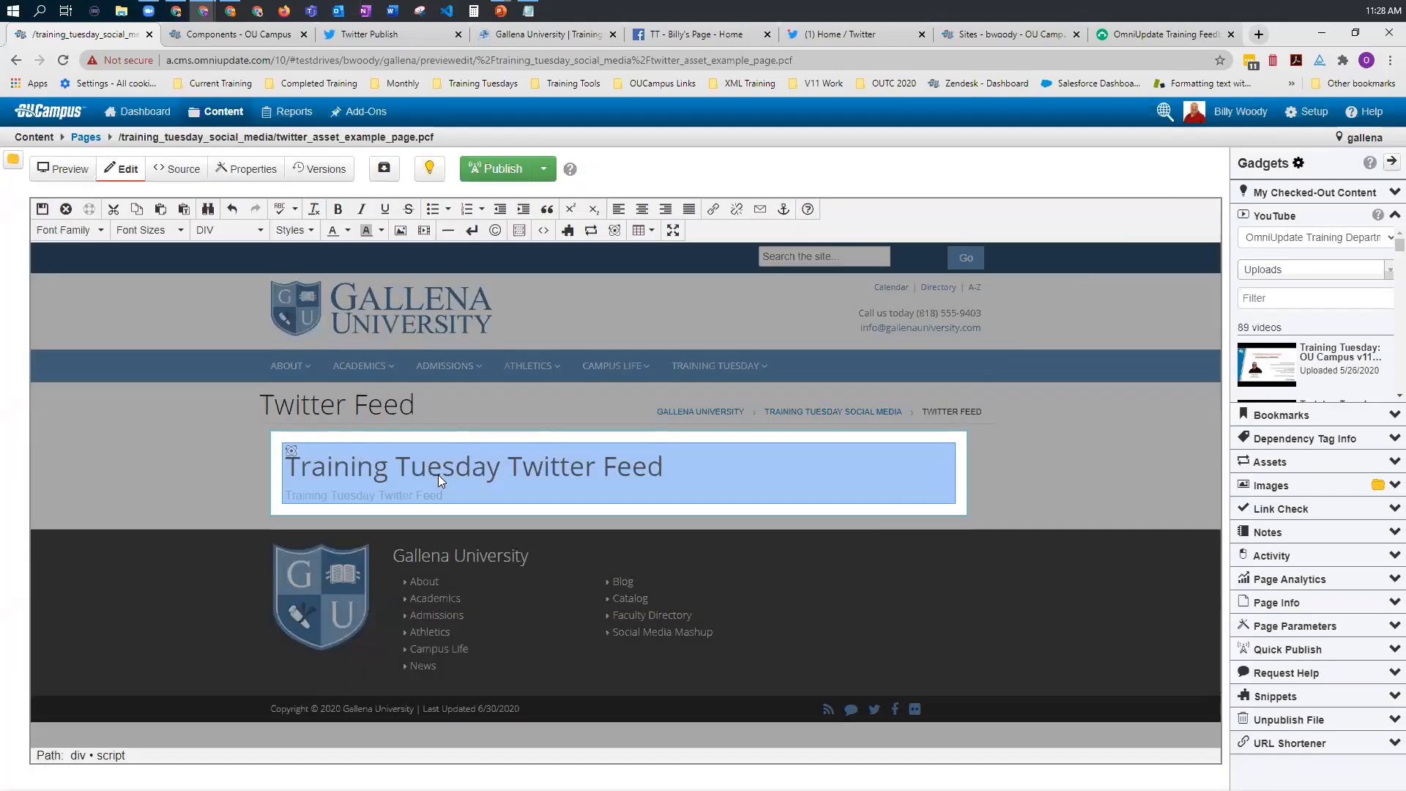
Step: Save the page's main content and publish the page to check the Twitter feed on the live site
left_click(43, 210)
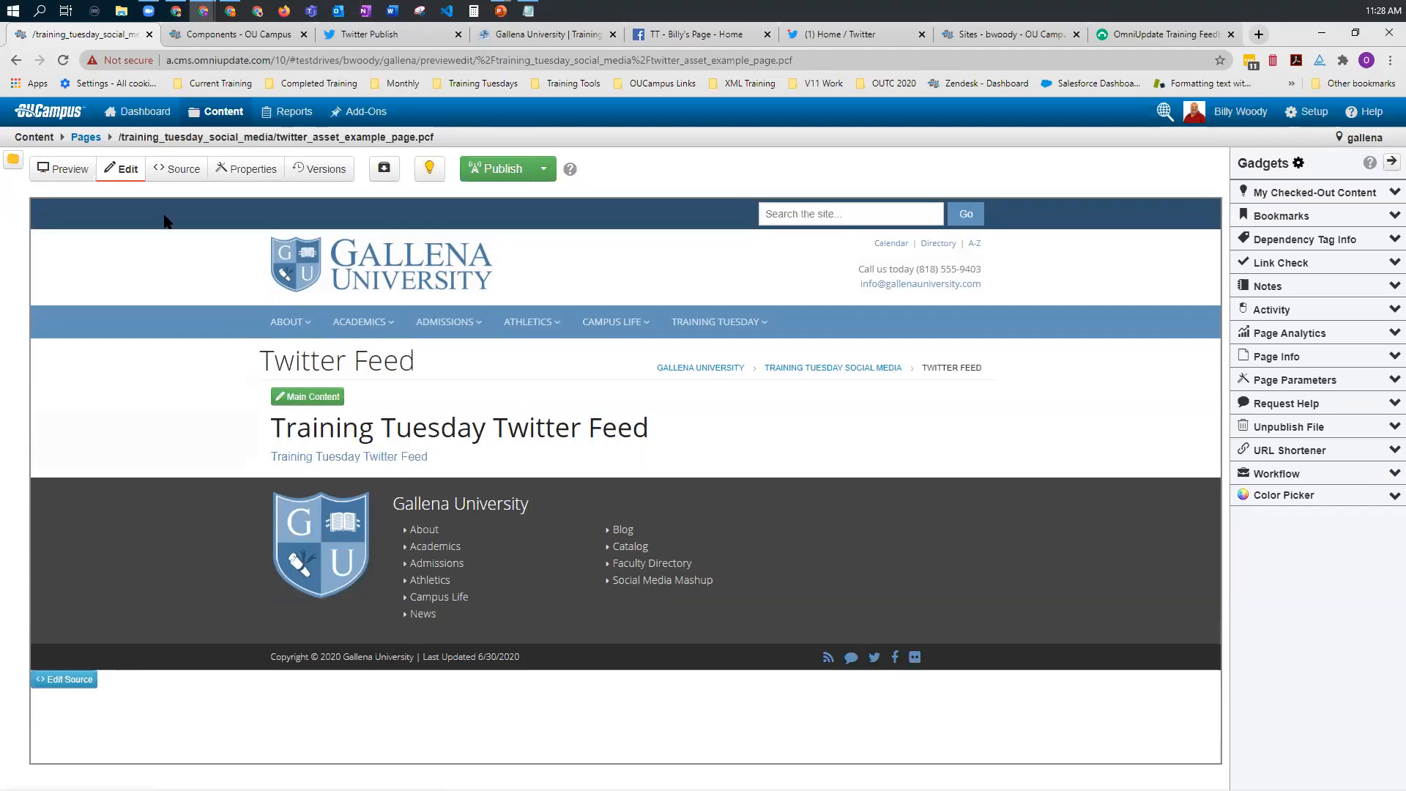
left_click(304, 174)
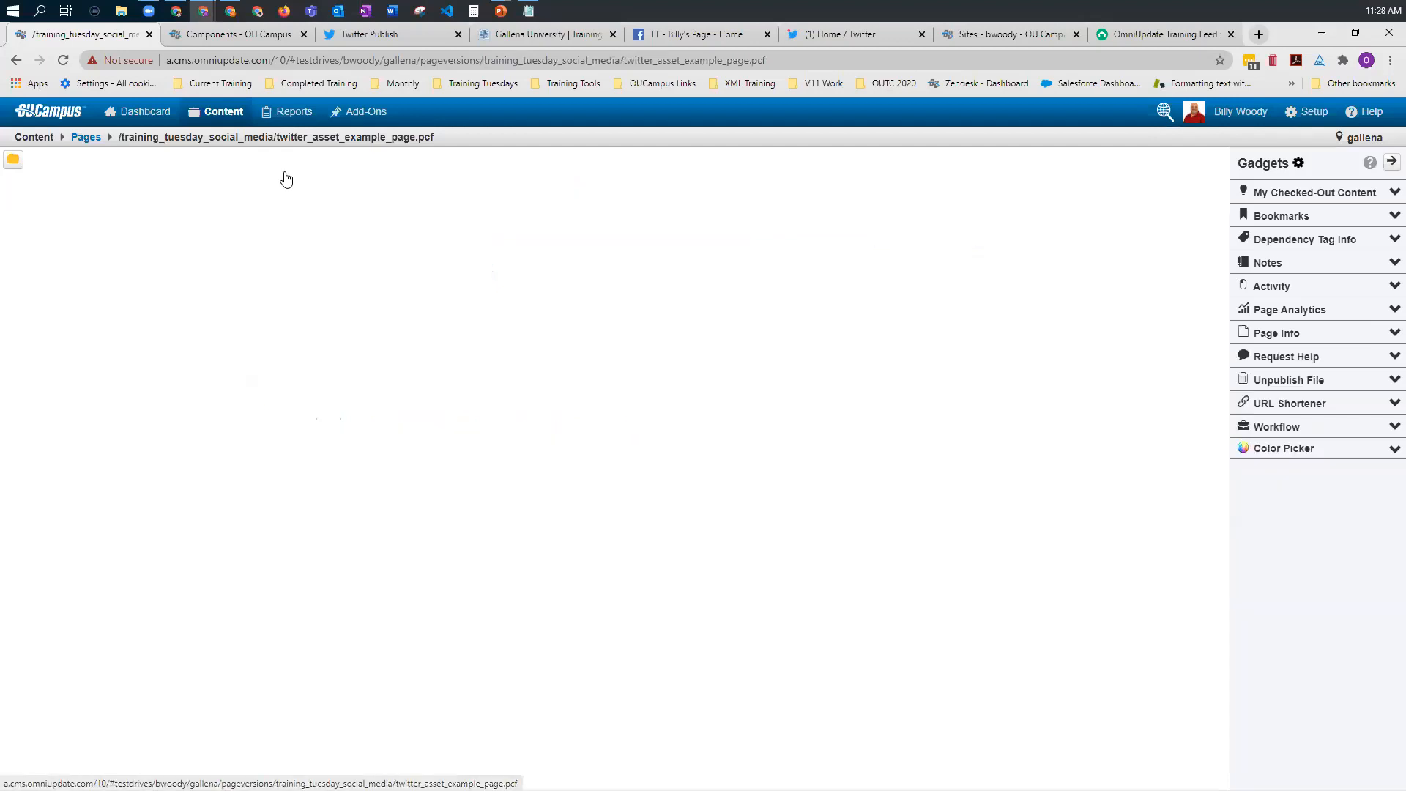
left_click(790, 273)
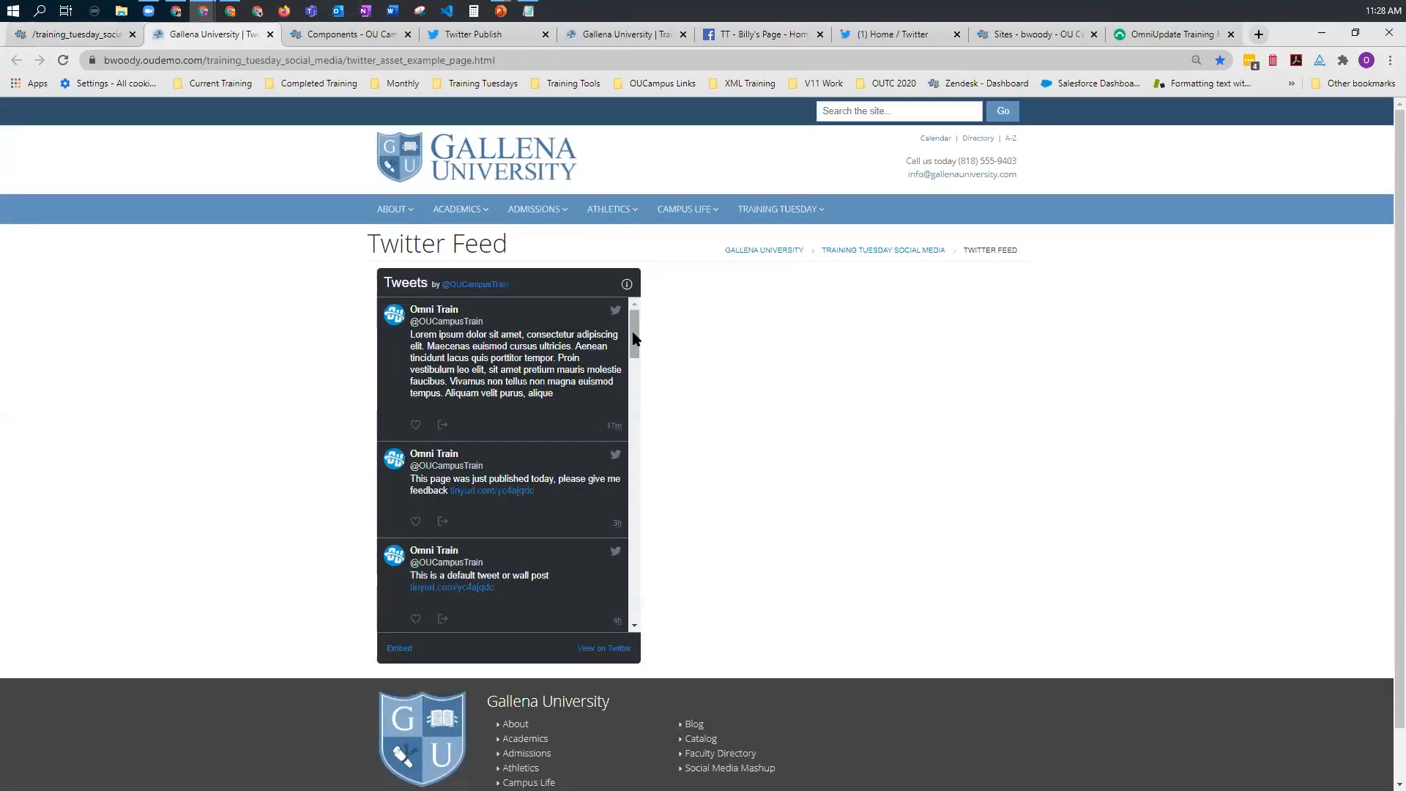
left_click_drag(635, 337, 630, 385)
left_click_drag(627, 404, 605, 308)
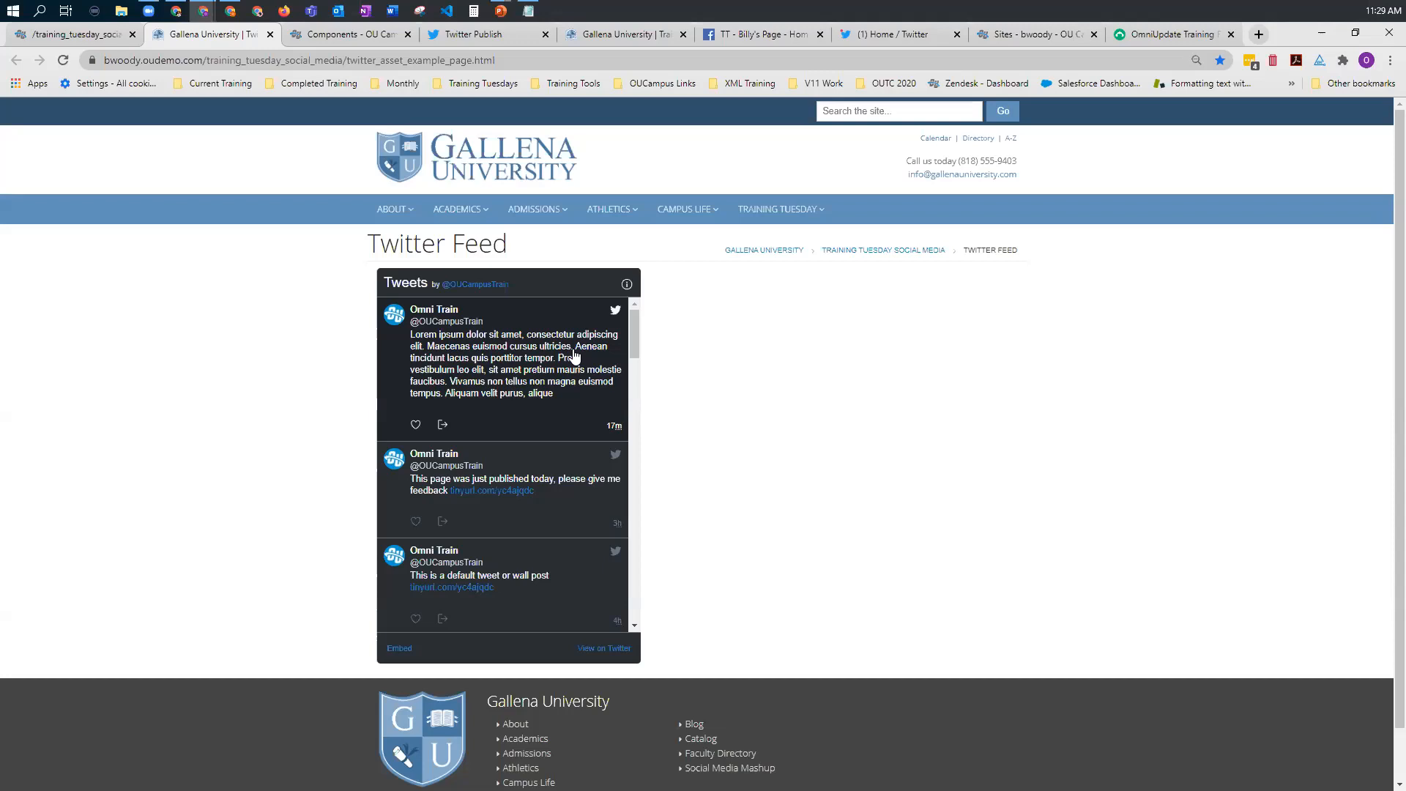
Step: Review the Training Tuesday Social Media page, the OU Campus Editor Facebook page and the OUCampusTrain Twitter profile in the incognito window, and return to OU Campus's window
mouse_move(201, 21)
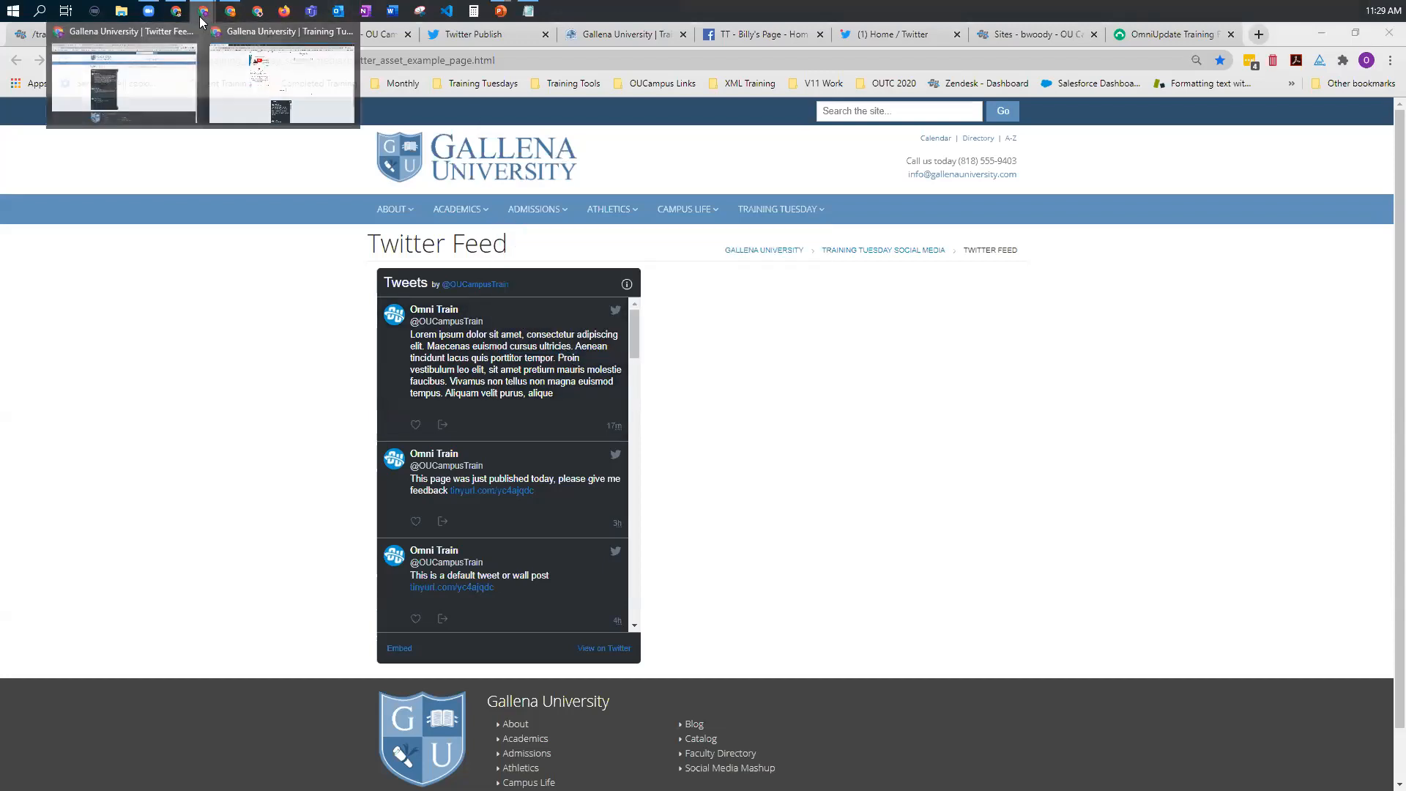
left_click(246, 95)
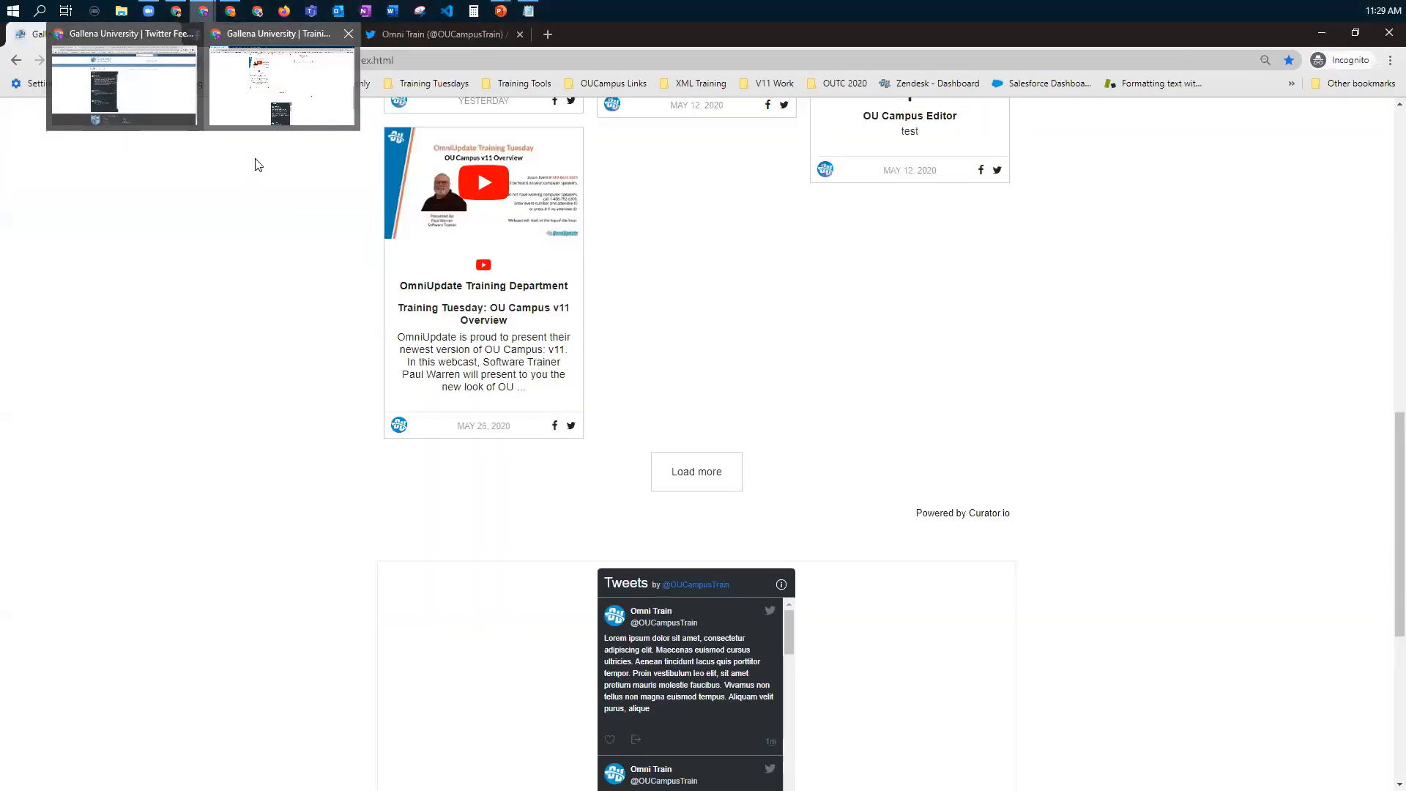
scroll(439, 293, "up", 3)
scroll(606, 364, "up", 4)
left_click(606, 364)
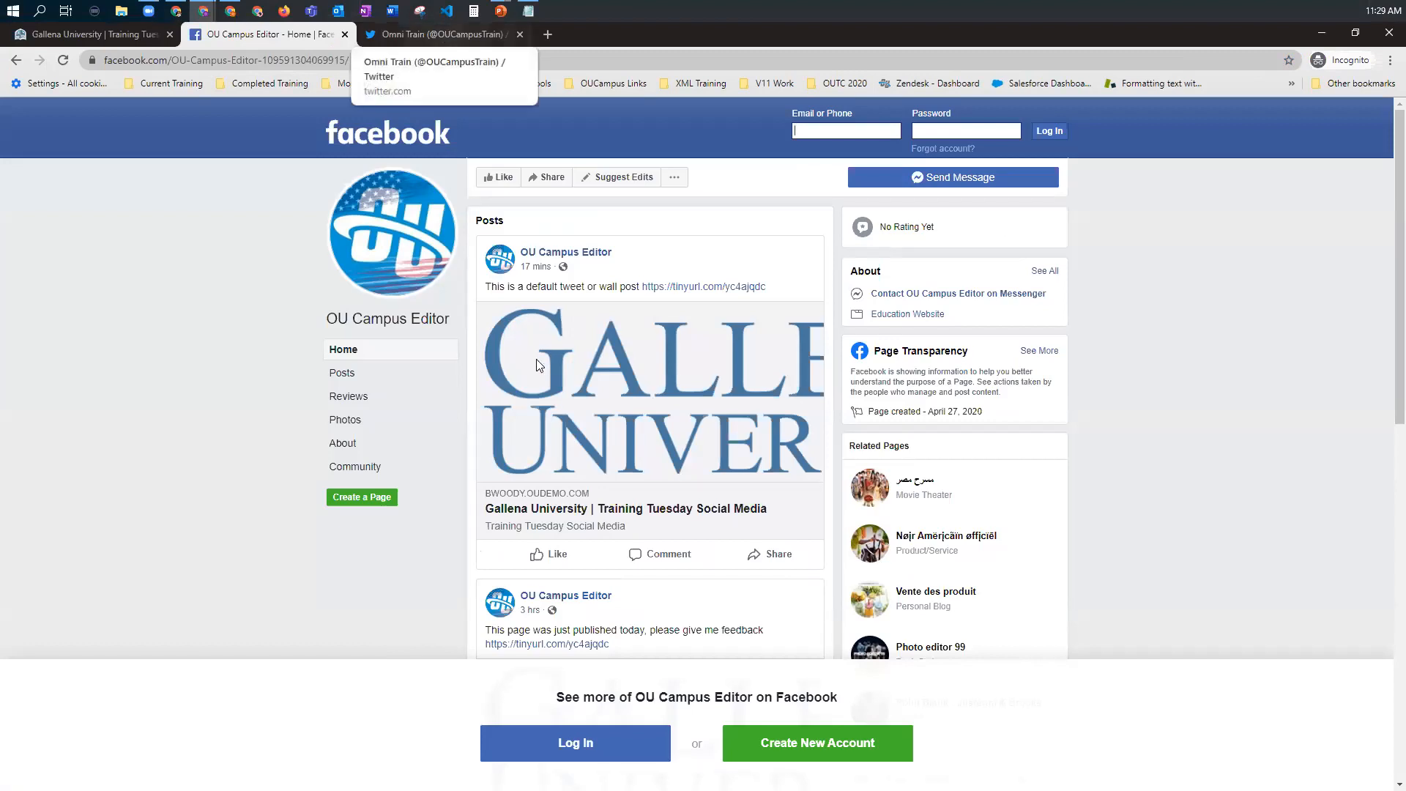
key("ctrl+Tab")
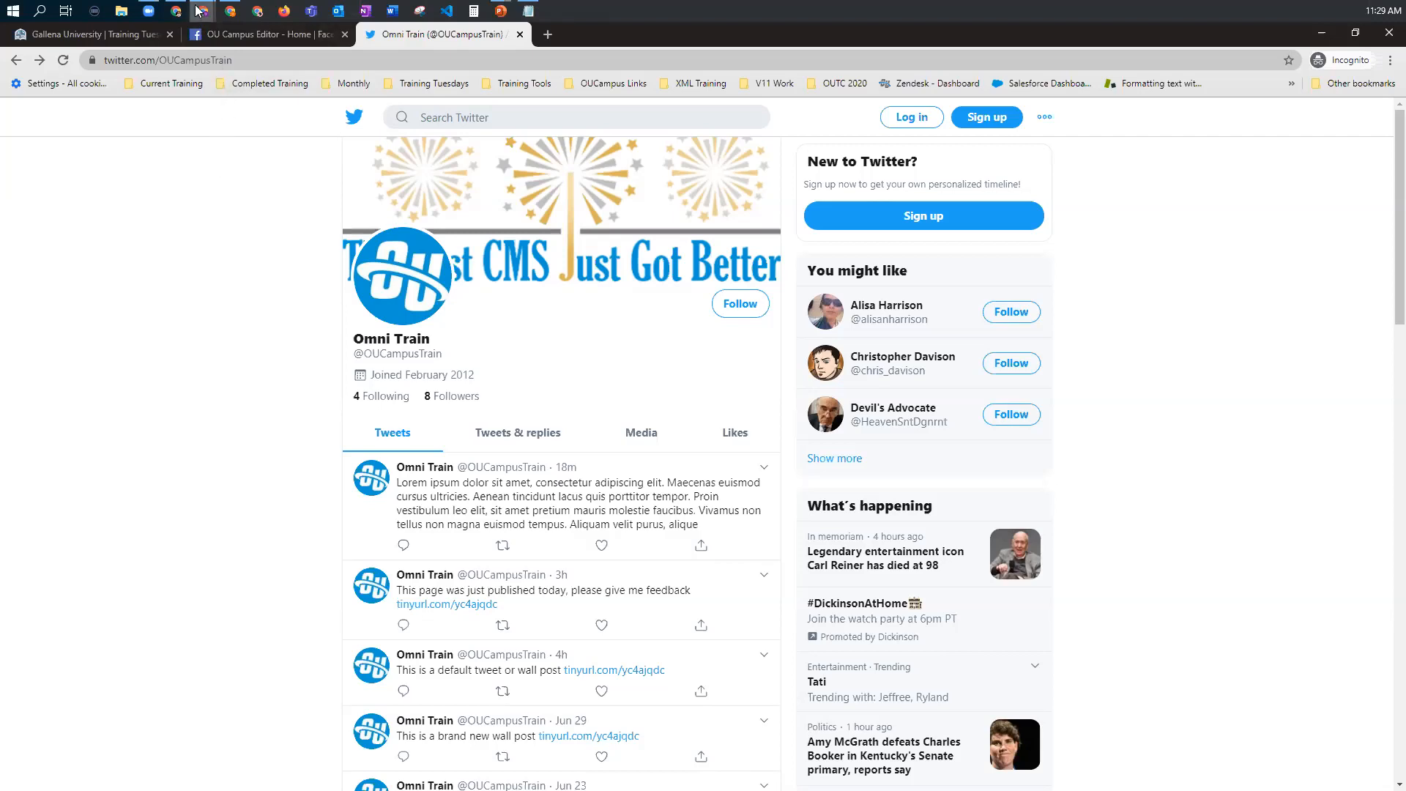
mouse_move(203, 13)
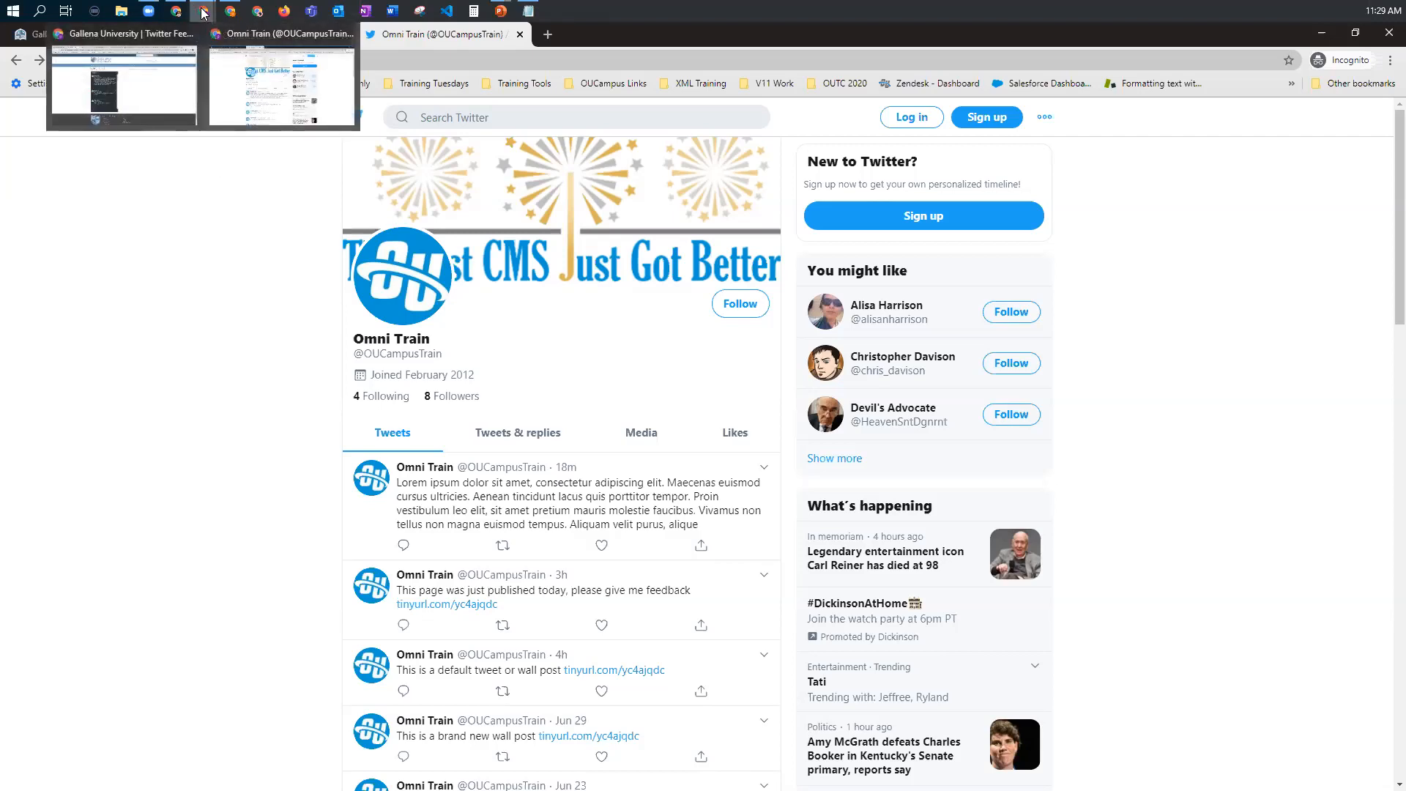
left_click(123, 85)
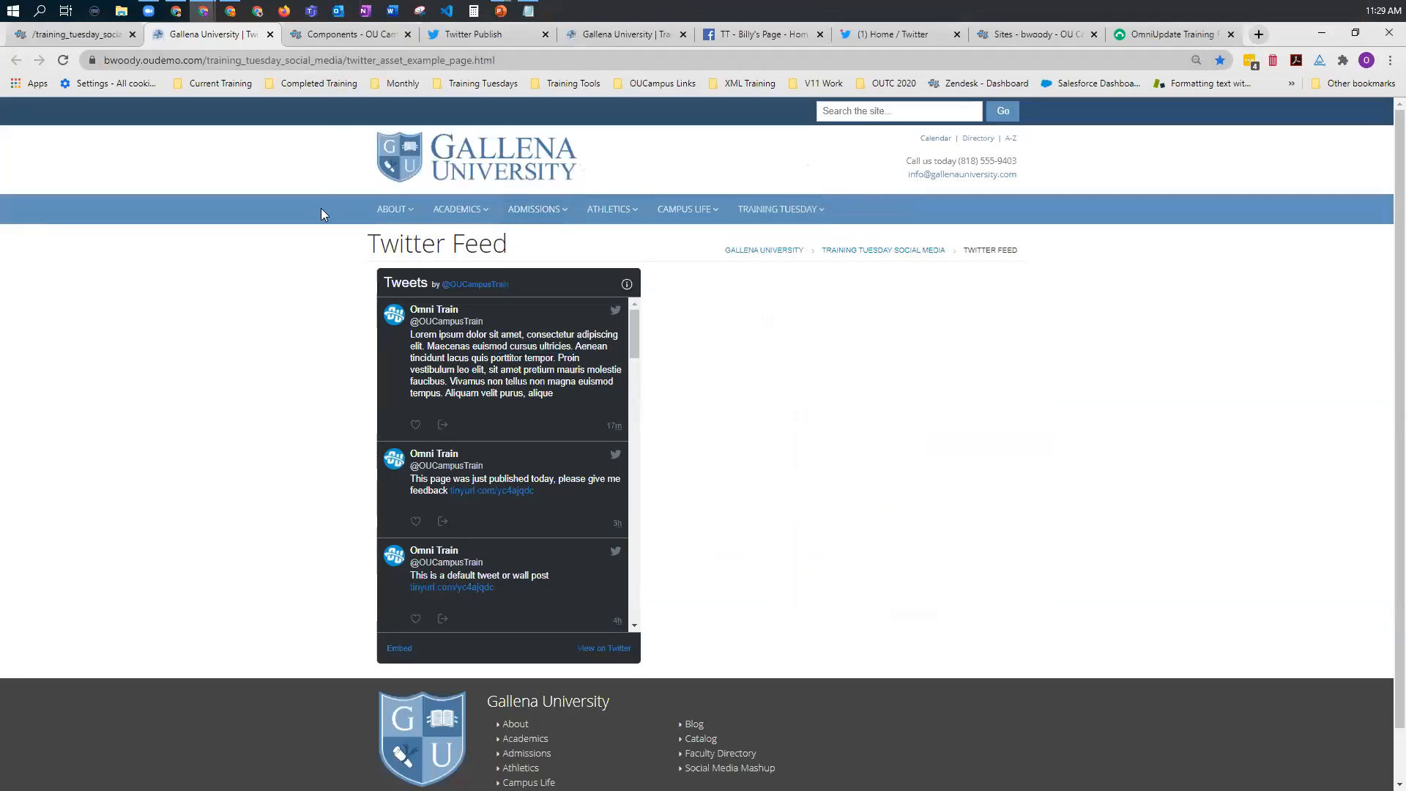
Step: Open the Emergency Alerts add-on for the gallena site and archive the active Martians alert
left_click(102, 37)
mouse_move(366, 111)
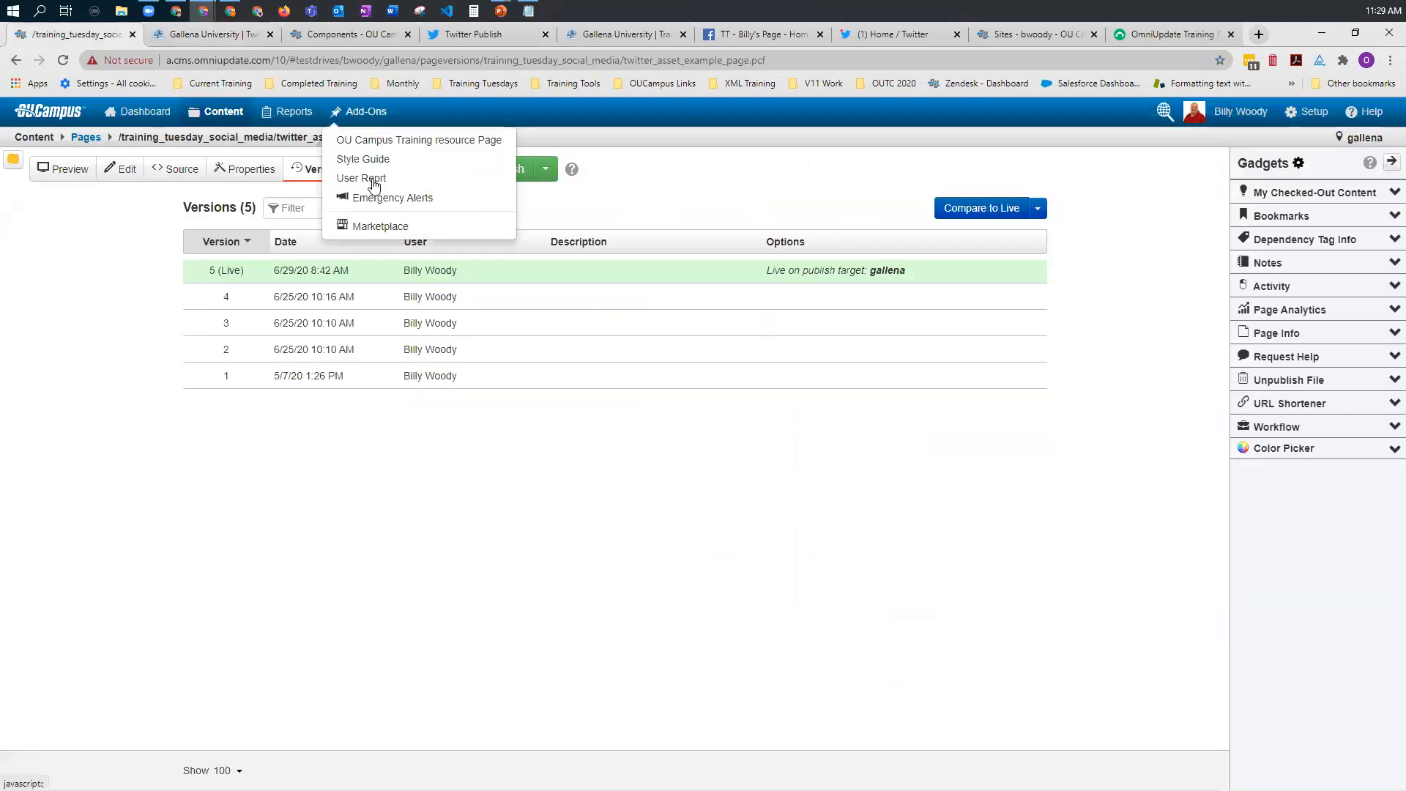
left_click(375, 197)
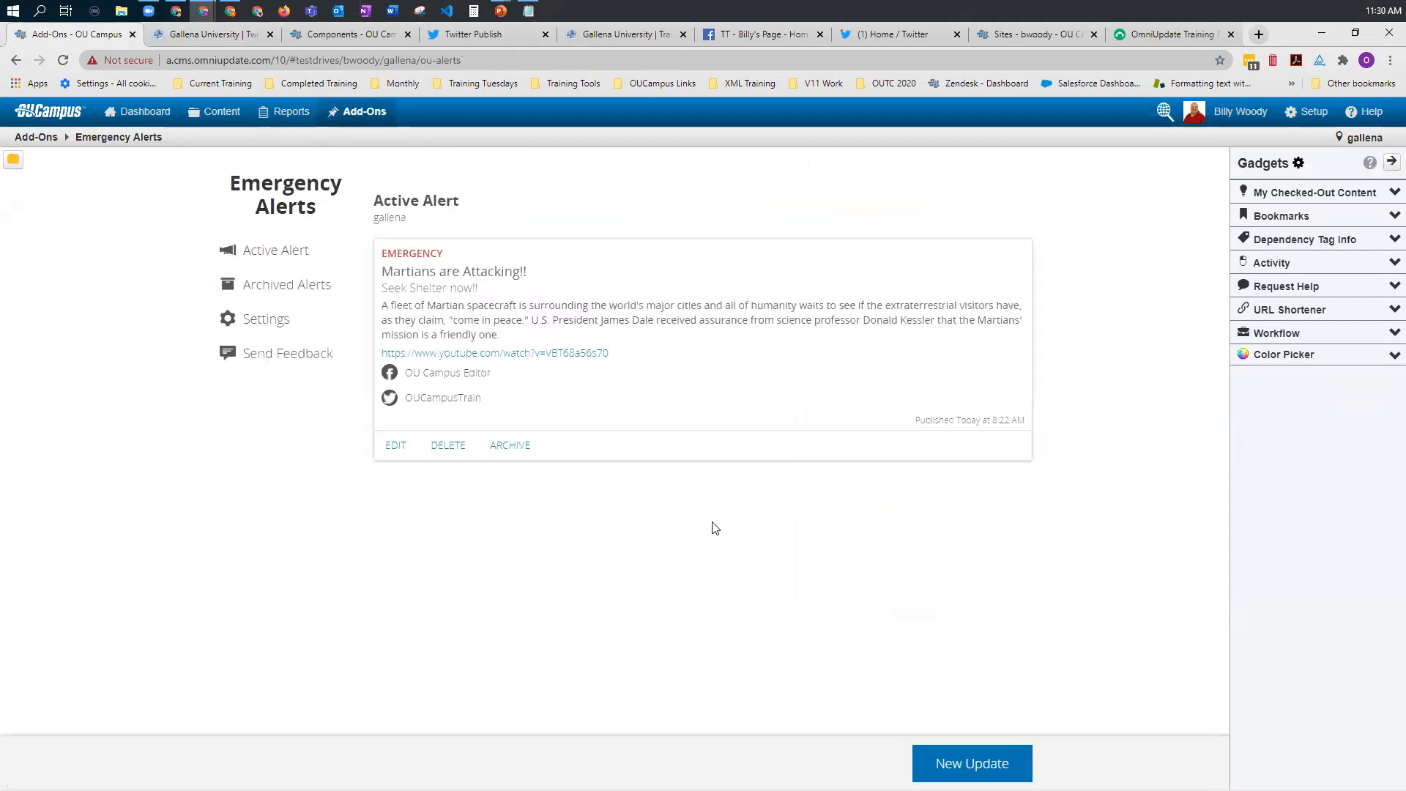
left_click(508, 446)
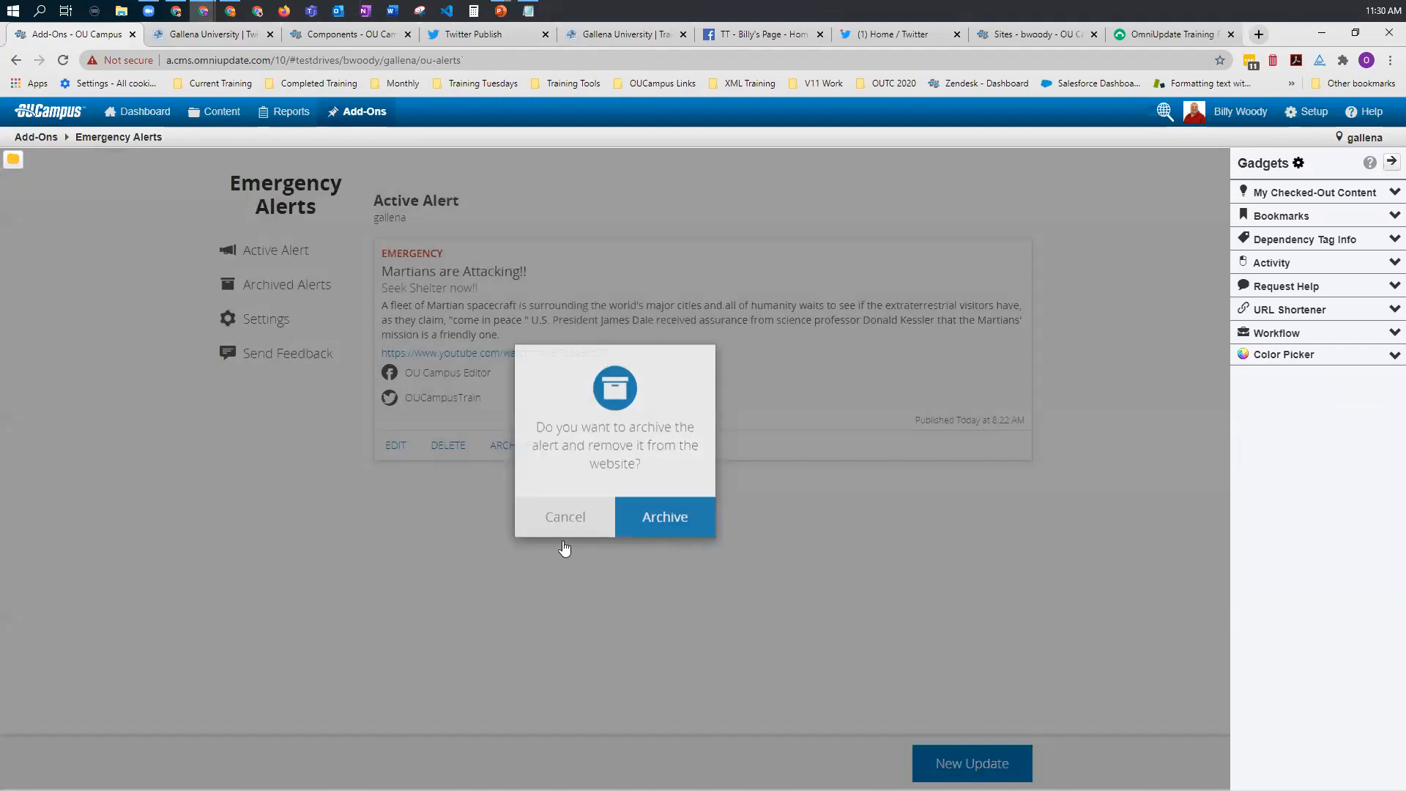
left_click(621, 517)
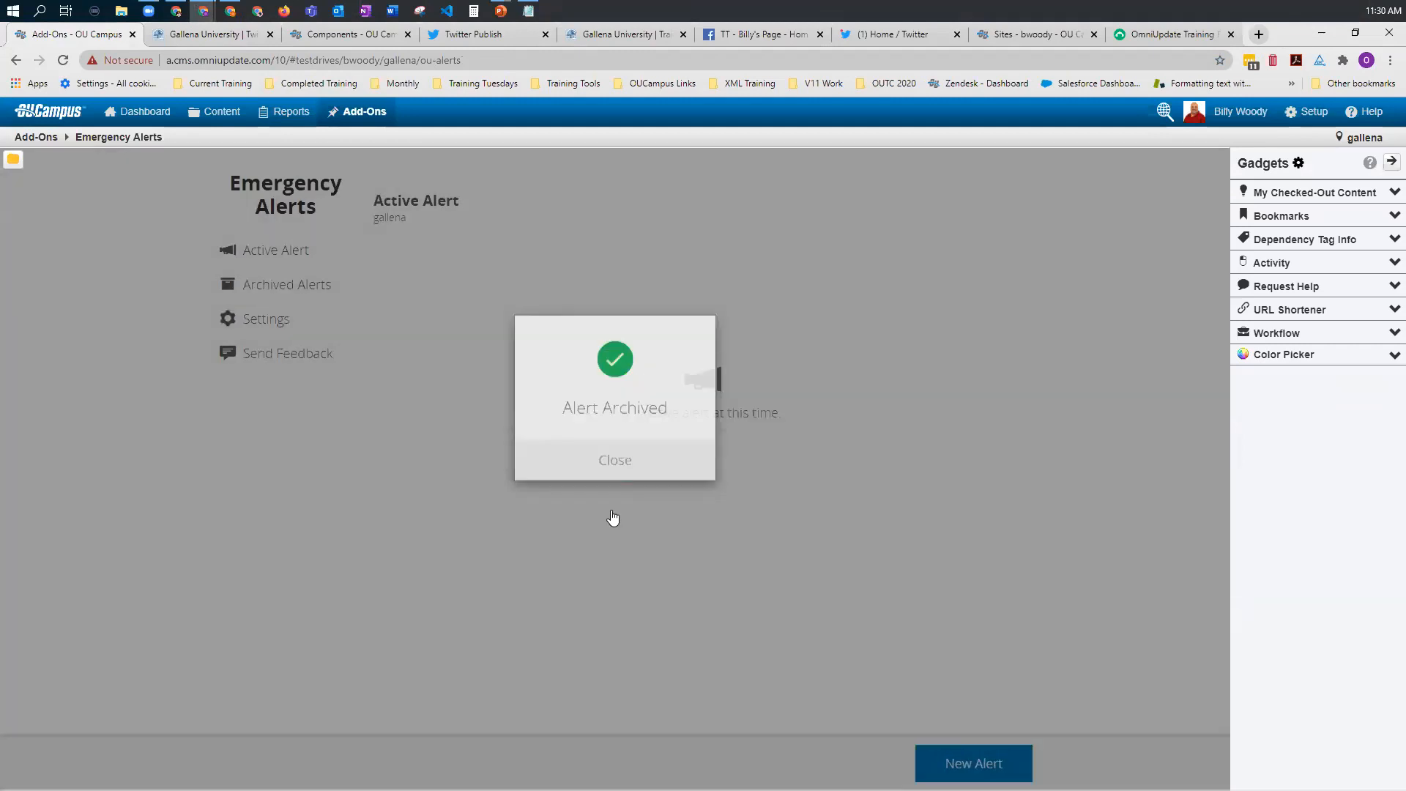
left_click(619, 535)
Step: In the Emergency Alerts settings, enable the Training OU Campus Facebook page and the TT page listed above it
left_click(260, 326)
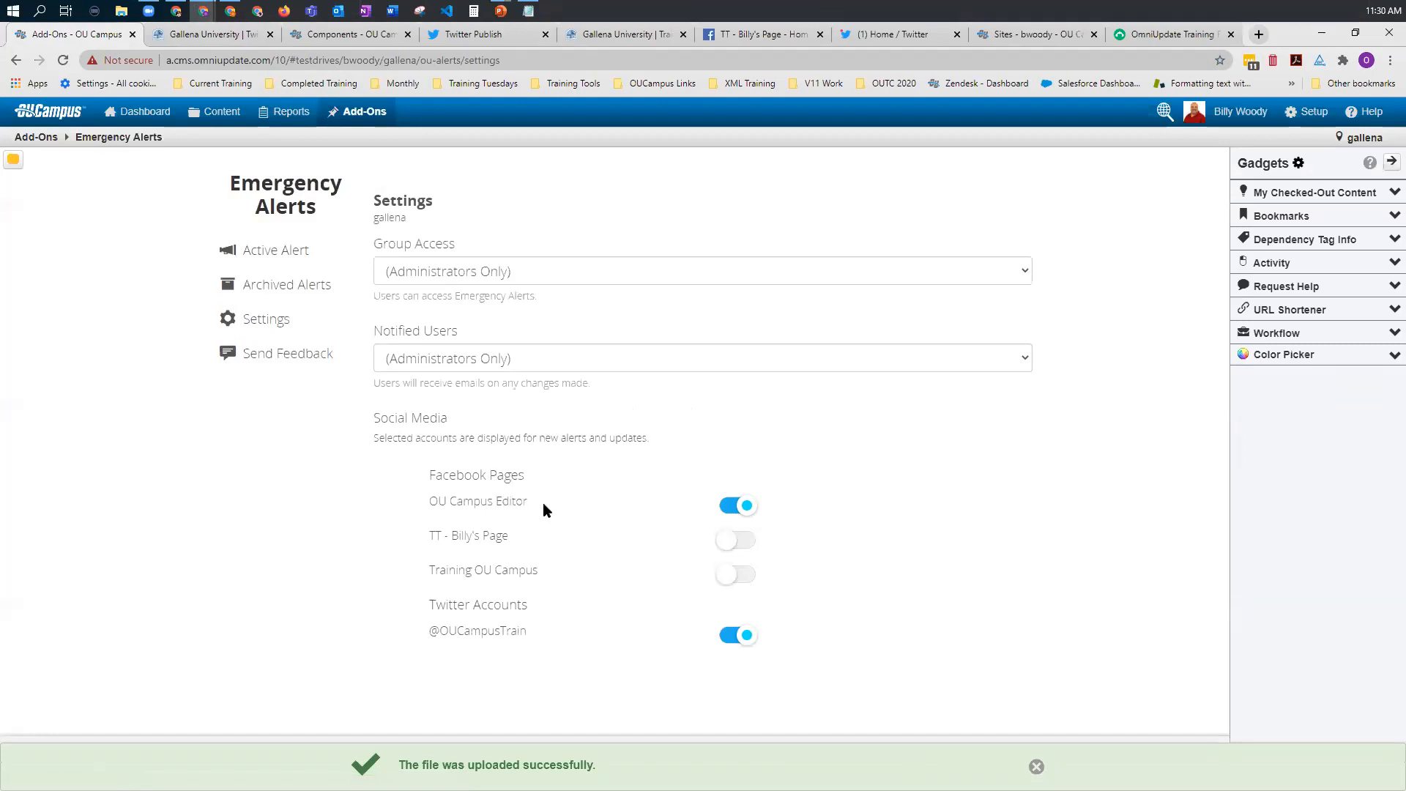
left_click(730, 542)
left_click(727, 579)
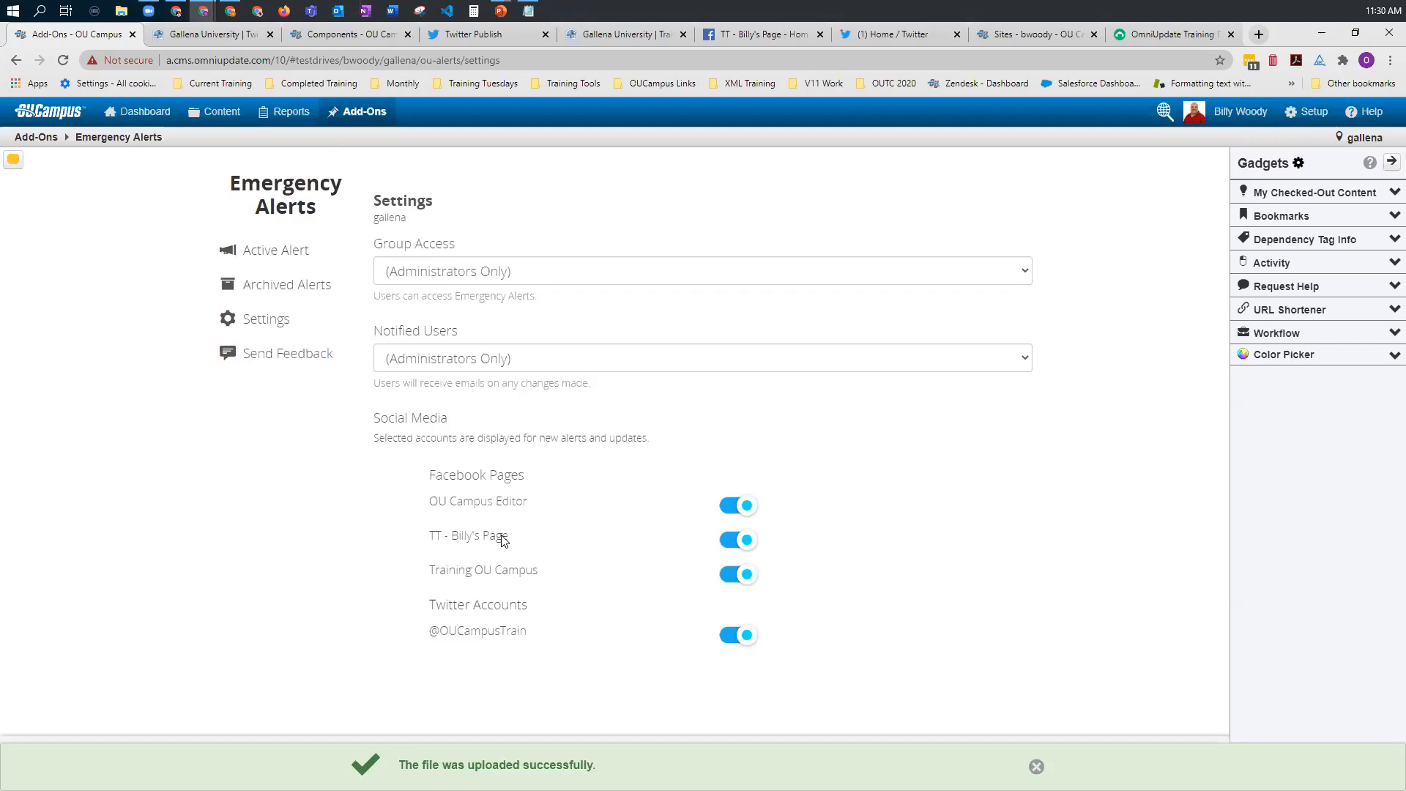
left_click(741, 507)
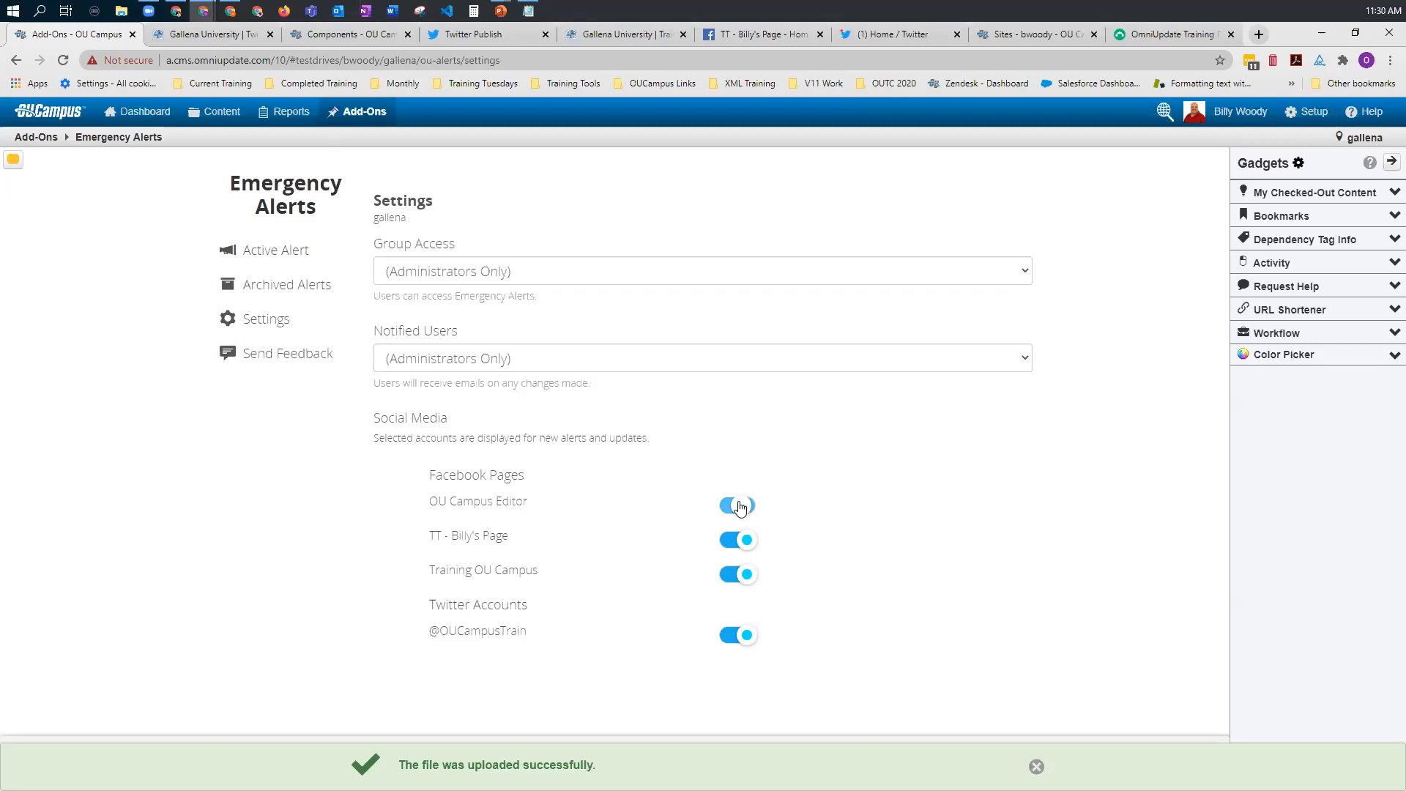
left_click(741, 578)
left_click(730, 577)
left_click(730, 509)
Step: Save the Emergency Alerts settings and close the confirmation
left_click(1022, 764)
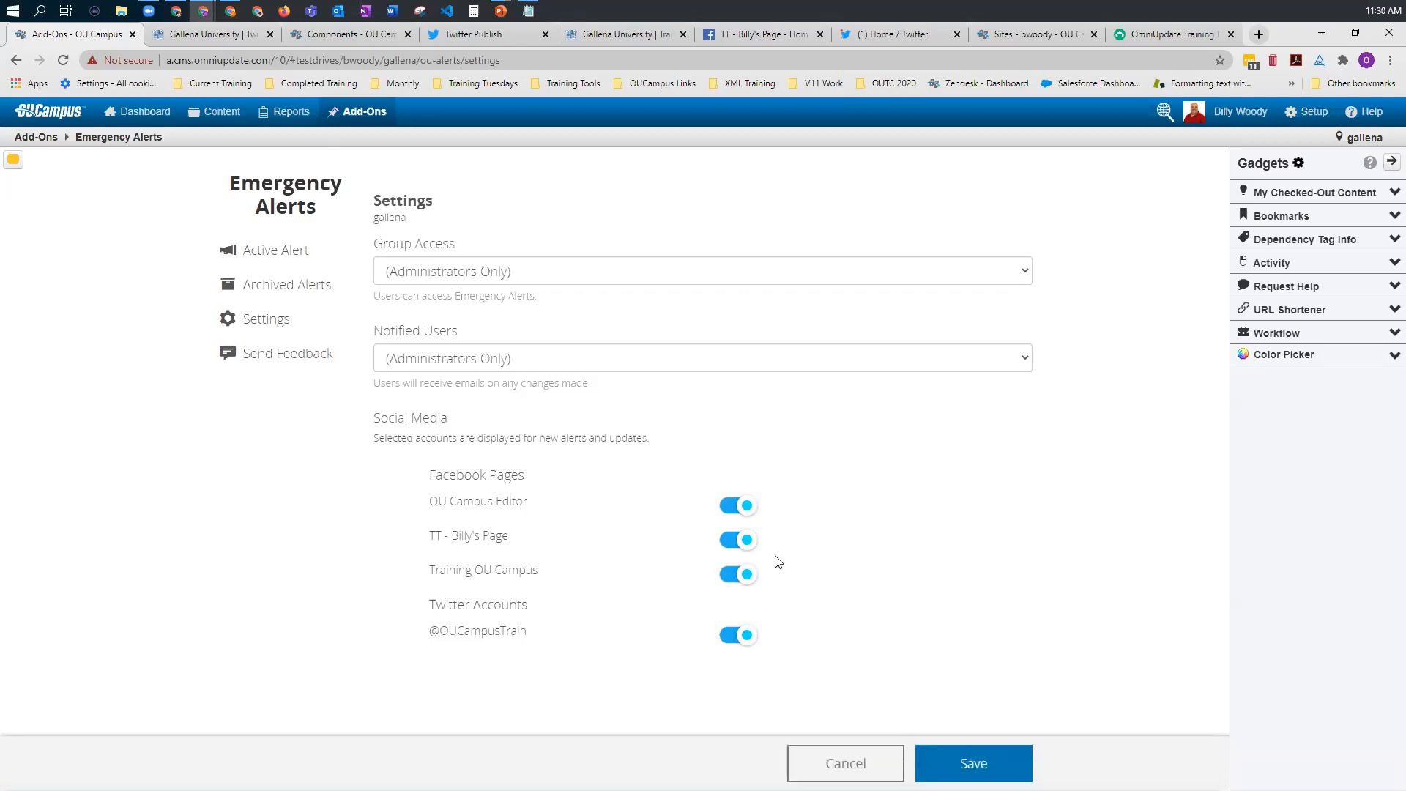
left_click(990, 756)
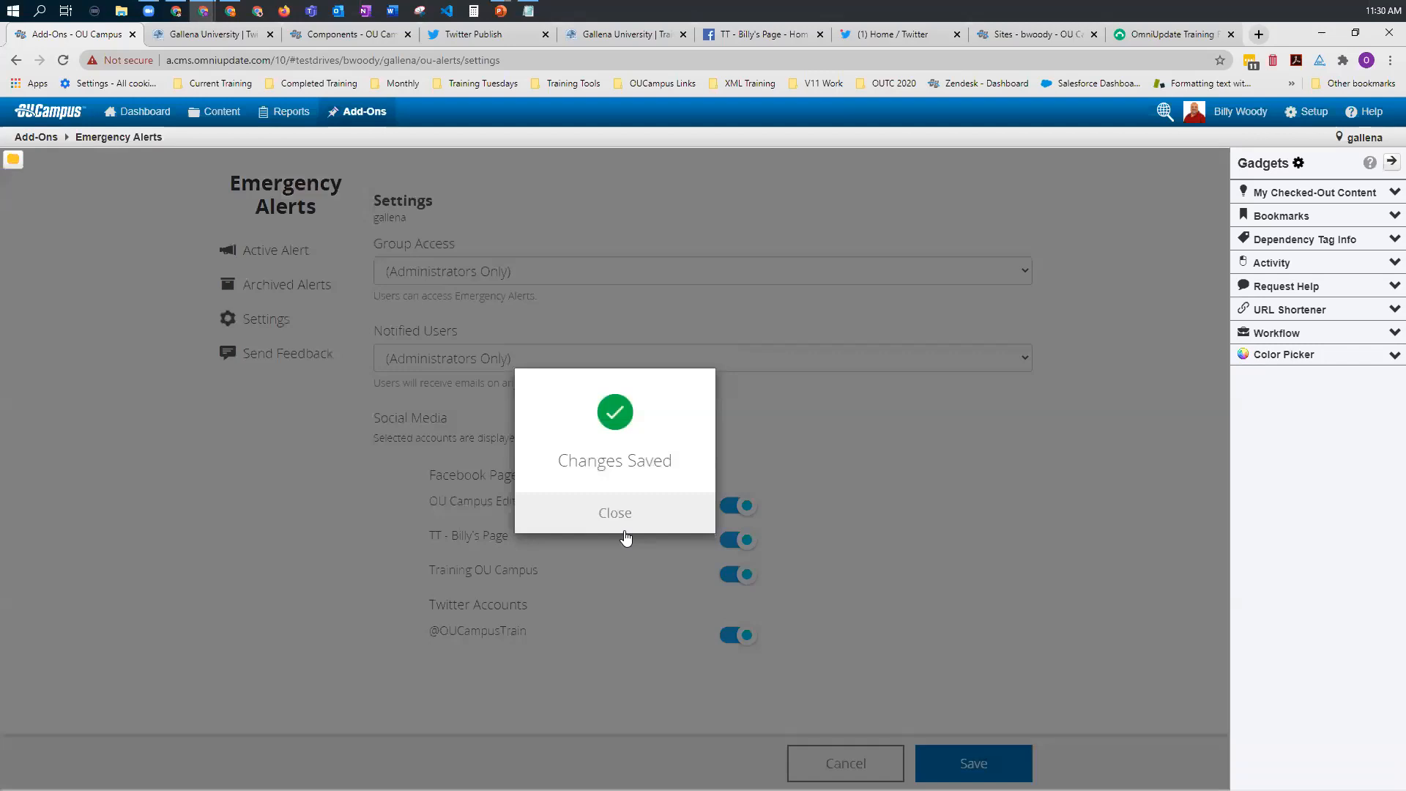
left_click(617, 531)
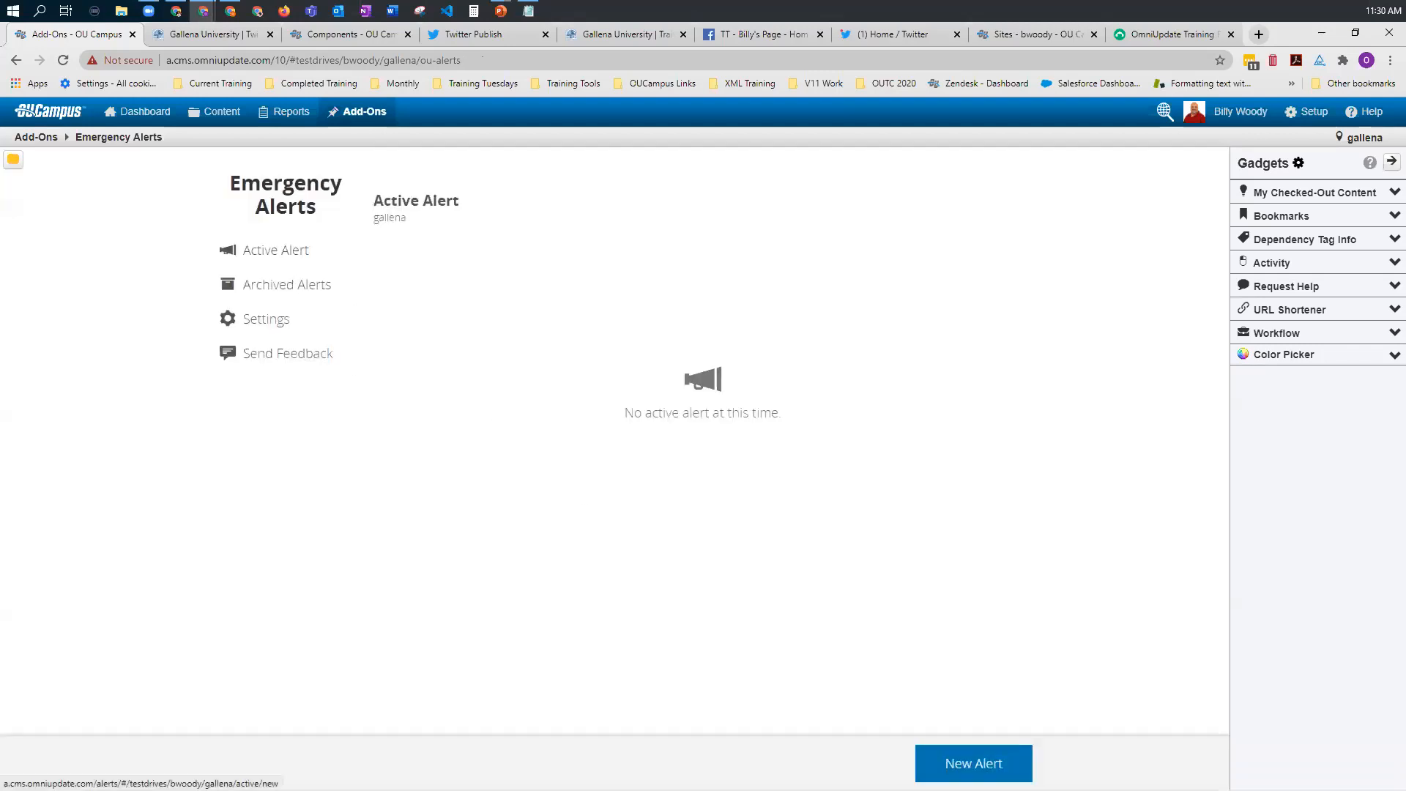
Step: Create a new alert with Emergency severity, the title "Martians are attacking!!!" and the subtitle "Run for cover"
left_click(940, 766)
left_click(526, 269)
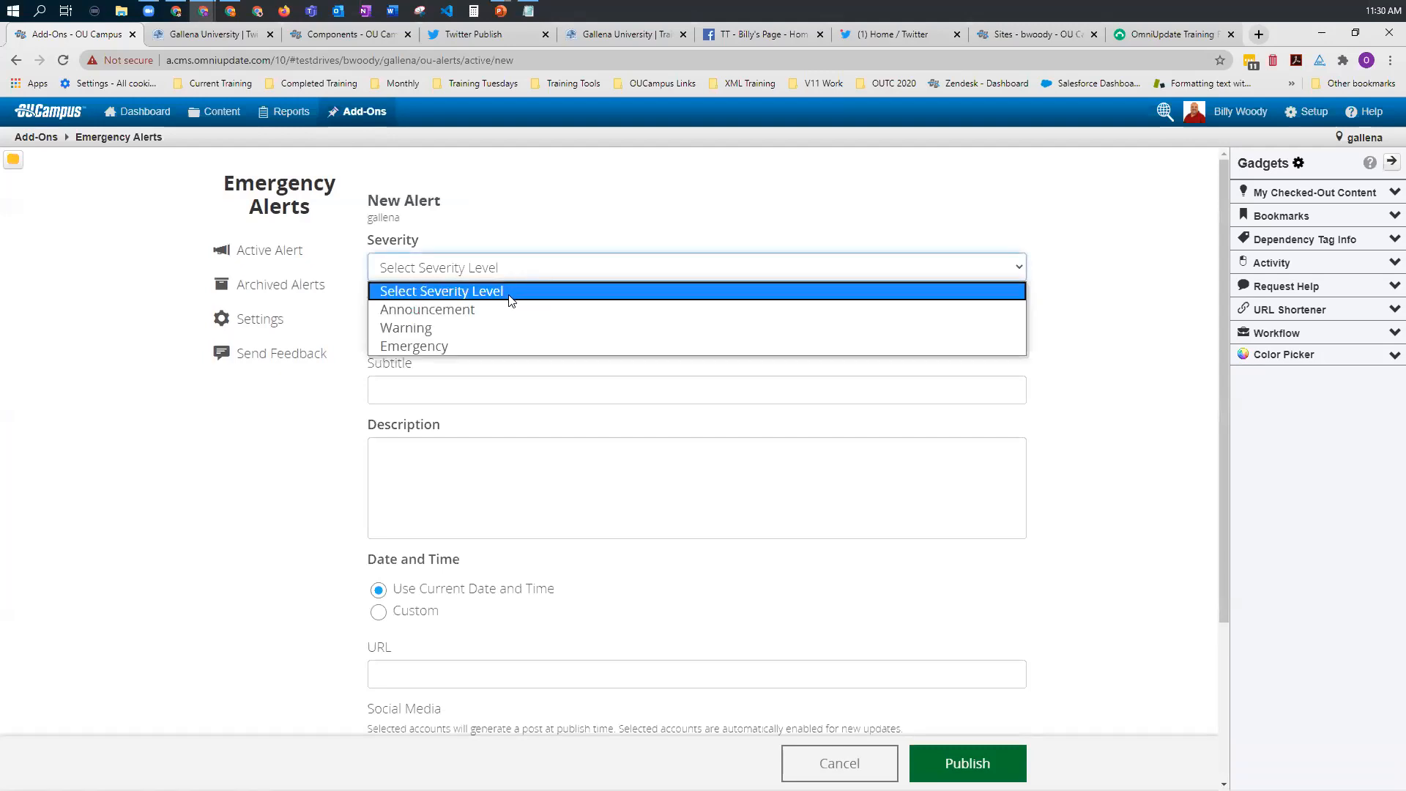
left_click(480, 345)
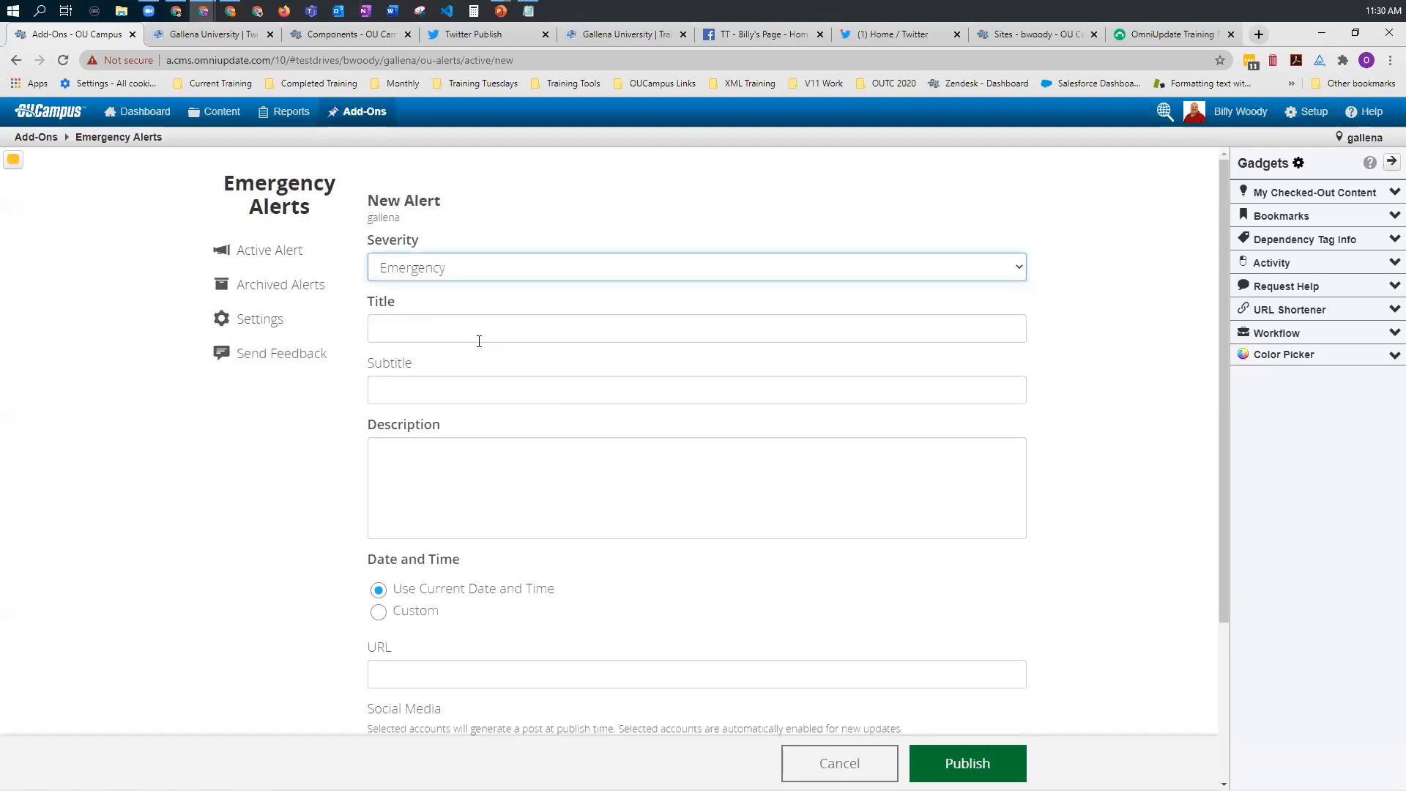
left_click(466, 326)
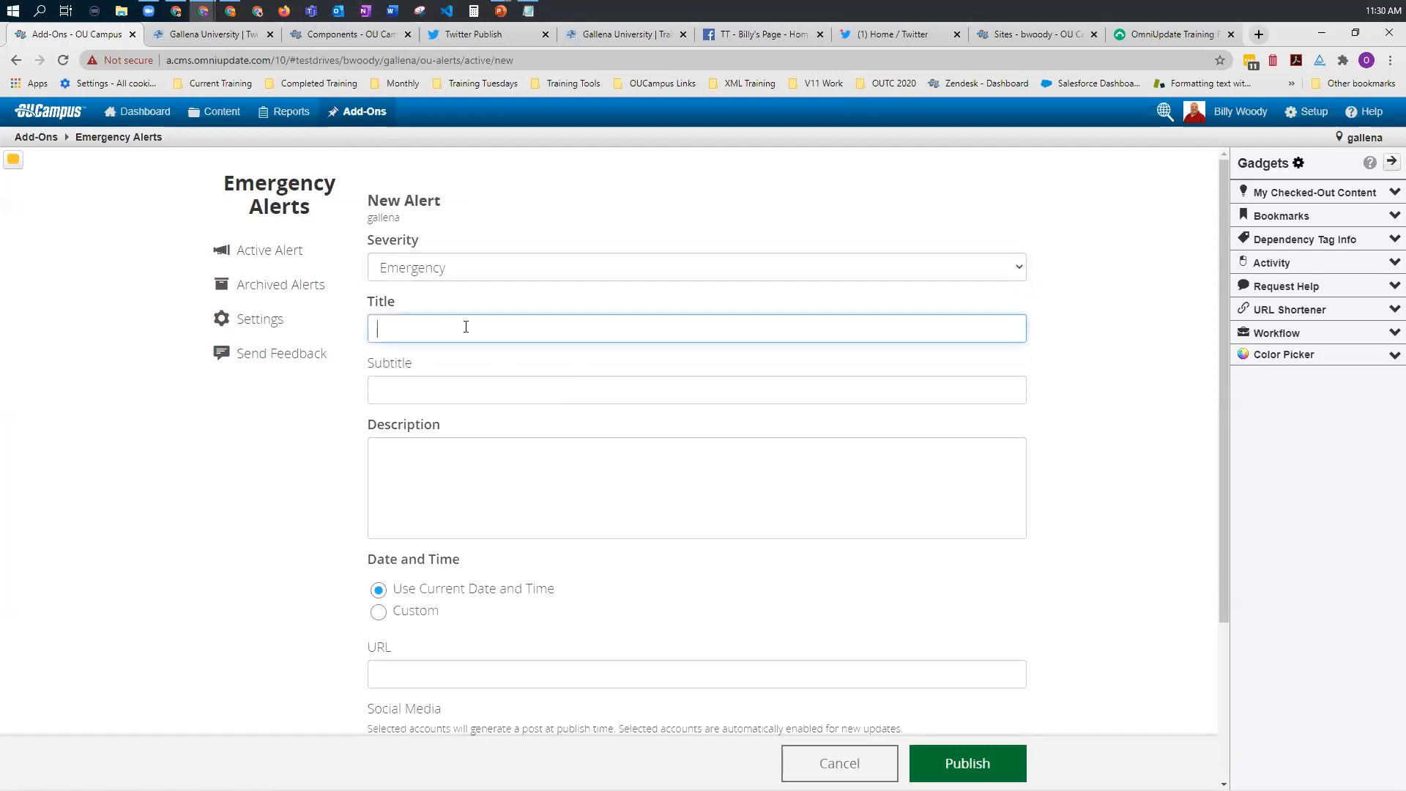
type("Martians are attacking!!!")
left_click(441, 396)
type("Run for cover")
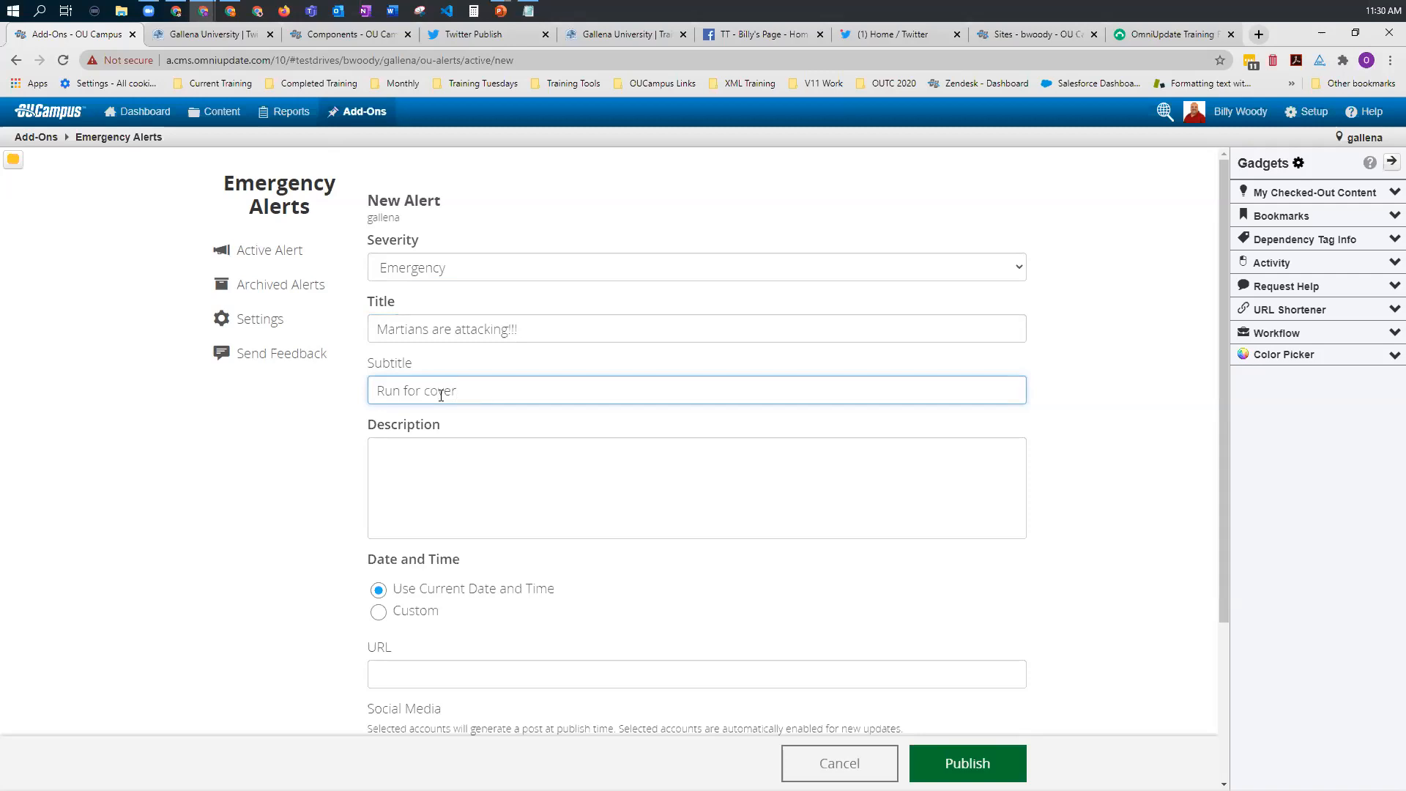
left_click(454, 440)
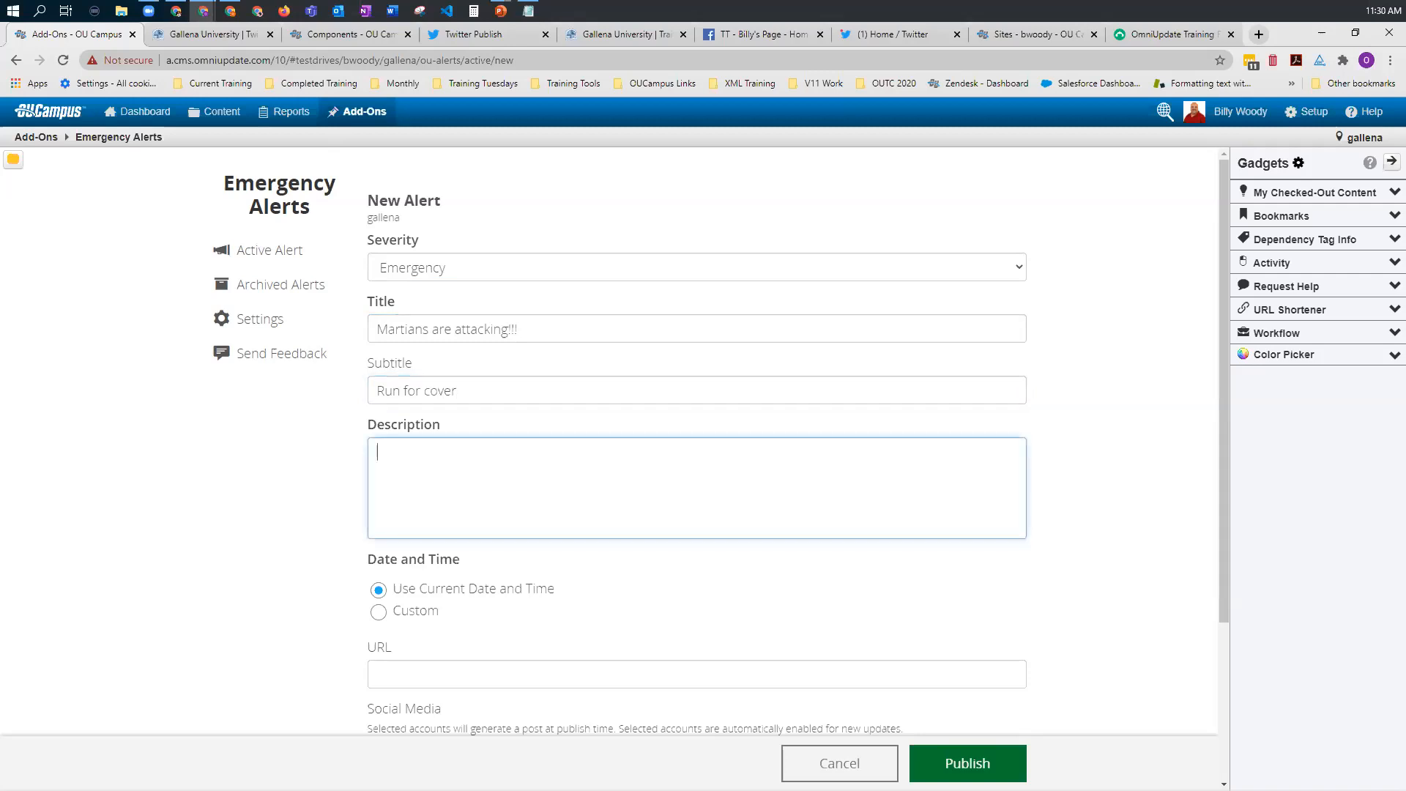
key("alt+Tab")
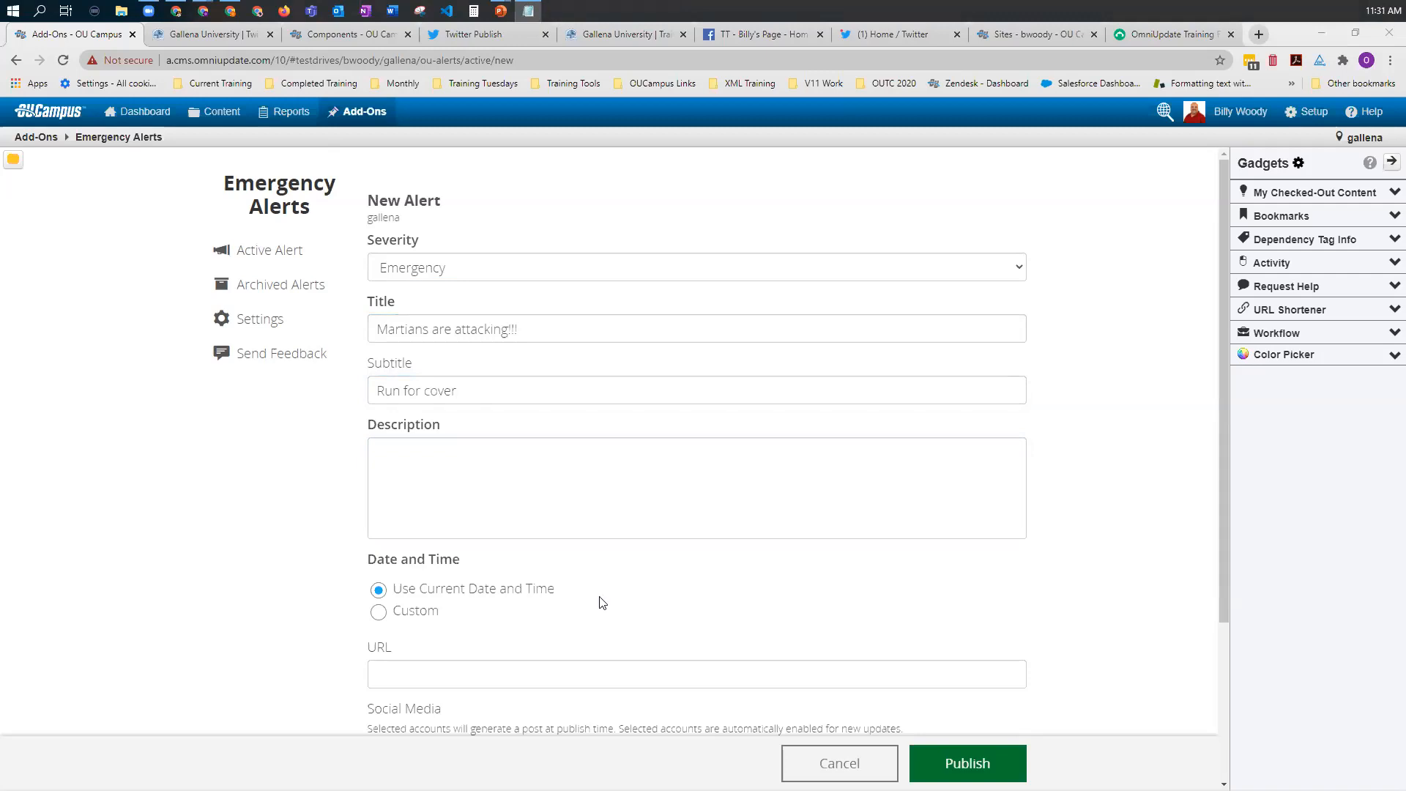
left_click(396, 449)
type("A fleet of Martian spacecraft is surrounding the world's major cities and all of humanity waits to see if the extraterrestrial visitors have, as they claim, \"come in peace.\" U.S. President James Dale received assurance from science professor Donald Kessler that the Martians' mission is a friendly one.")
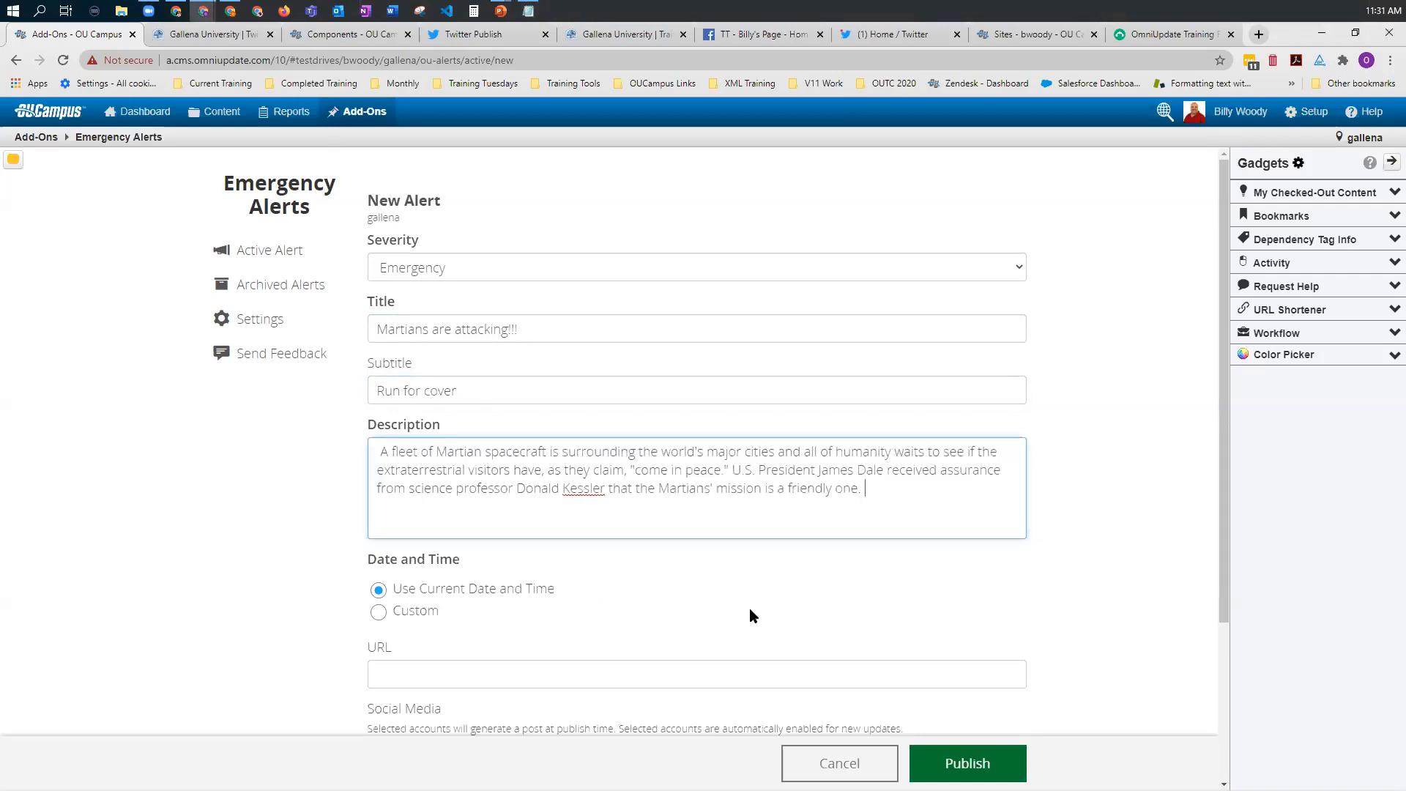
key("alt+Tab")
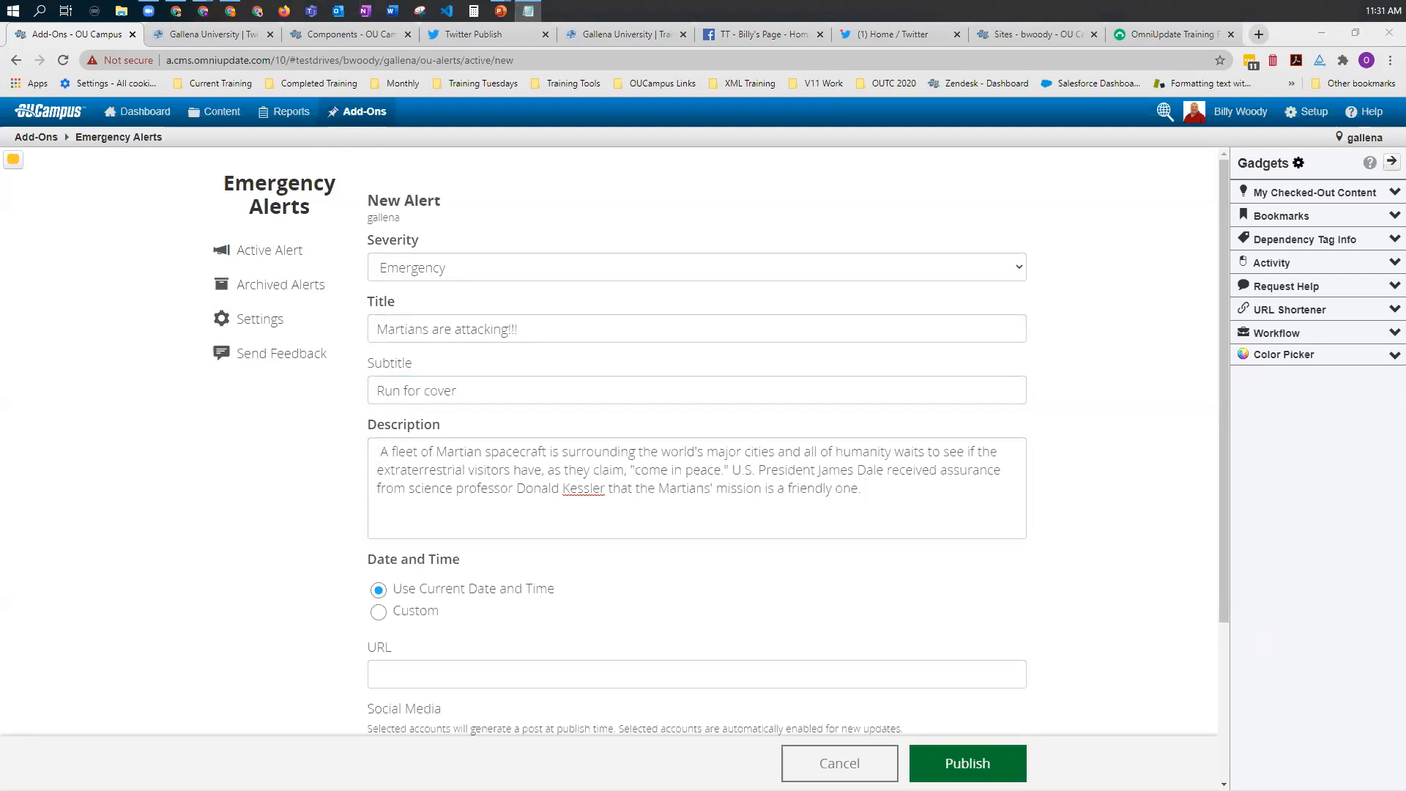
left_click(468, 670)
type("https://www.youtube.com/watch?v=VBT68a56s70")
scroll(882, 561, "down", 3)
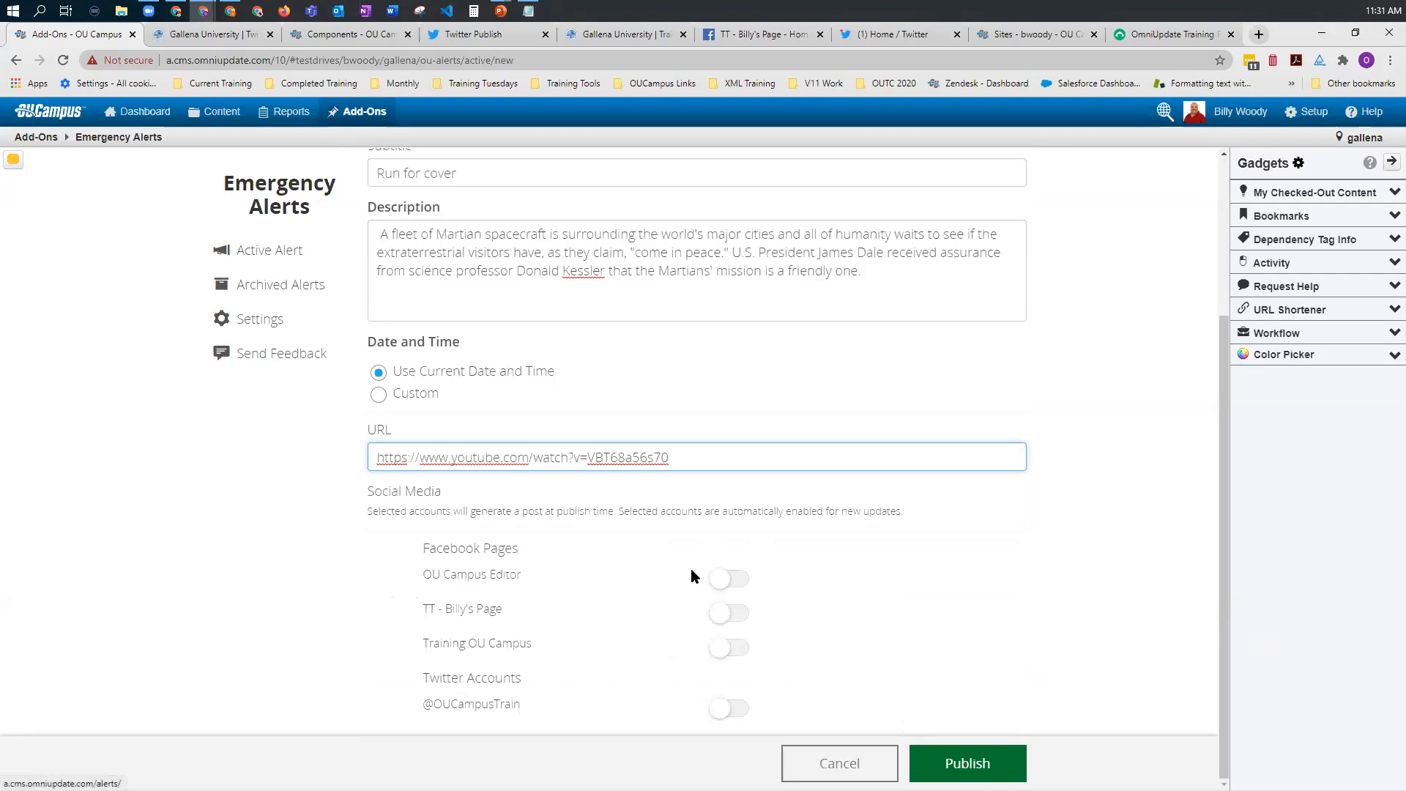
left_click(727, 579)
left_click(724, 618)
left_click(723, 648)
left_click(723, 709)
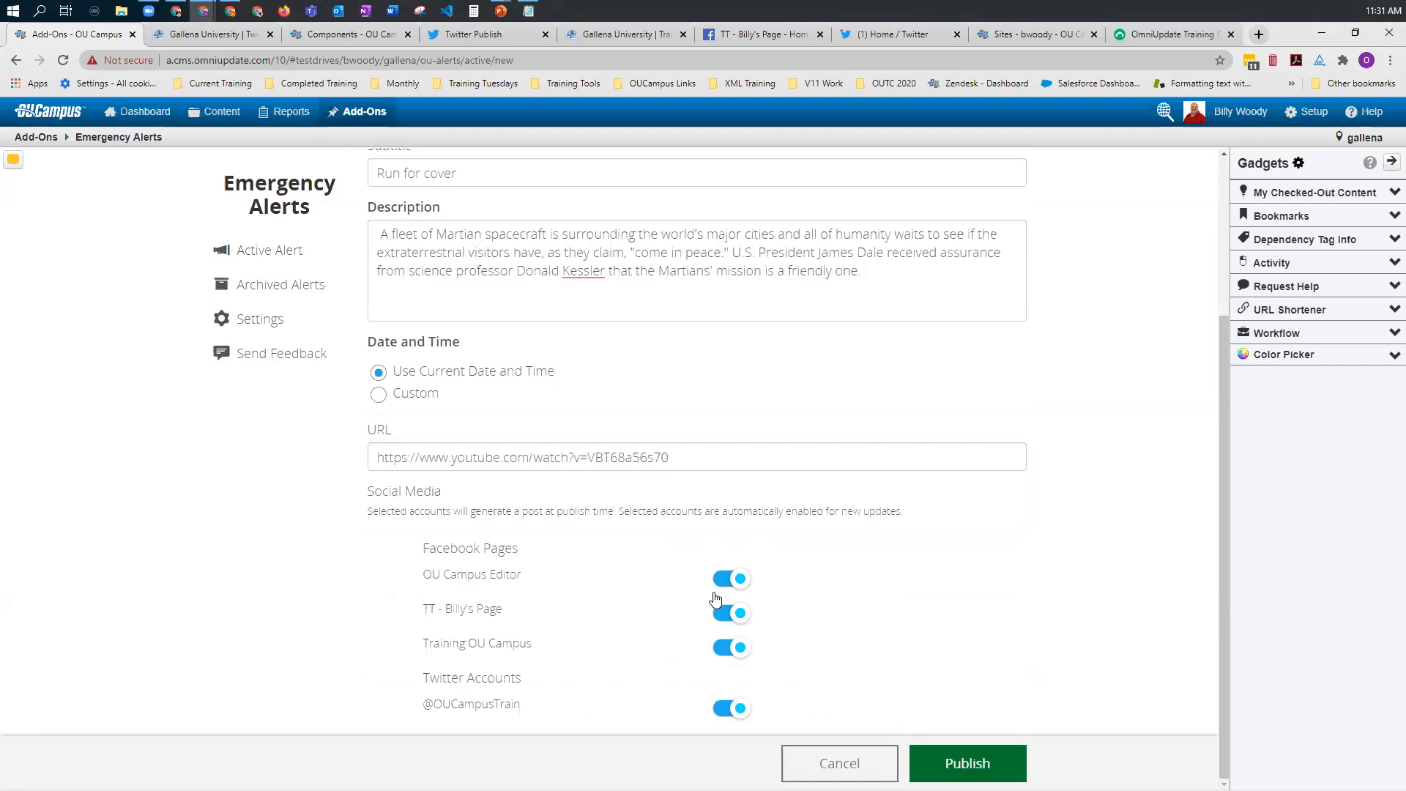
left_click(968, 763)
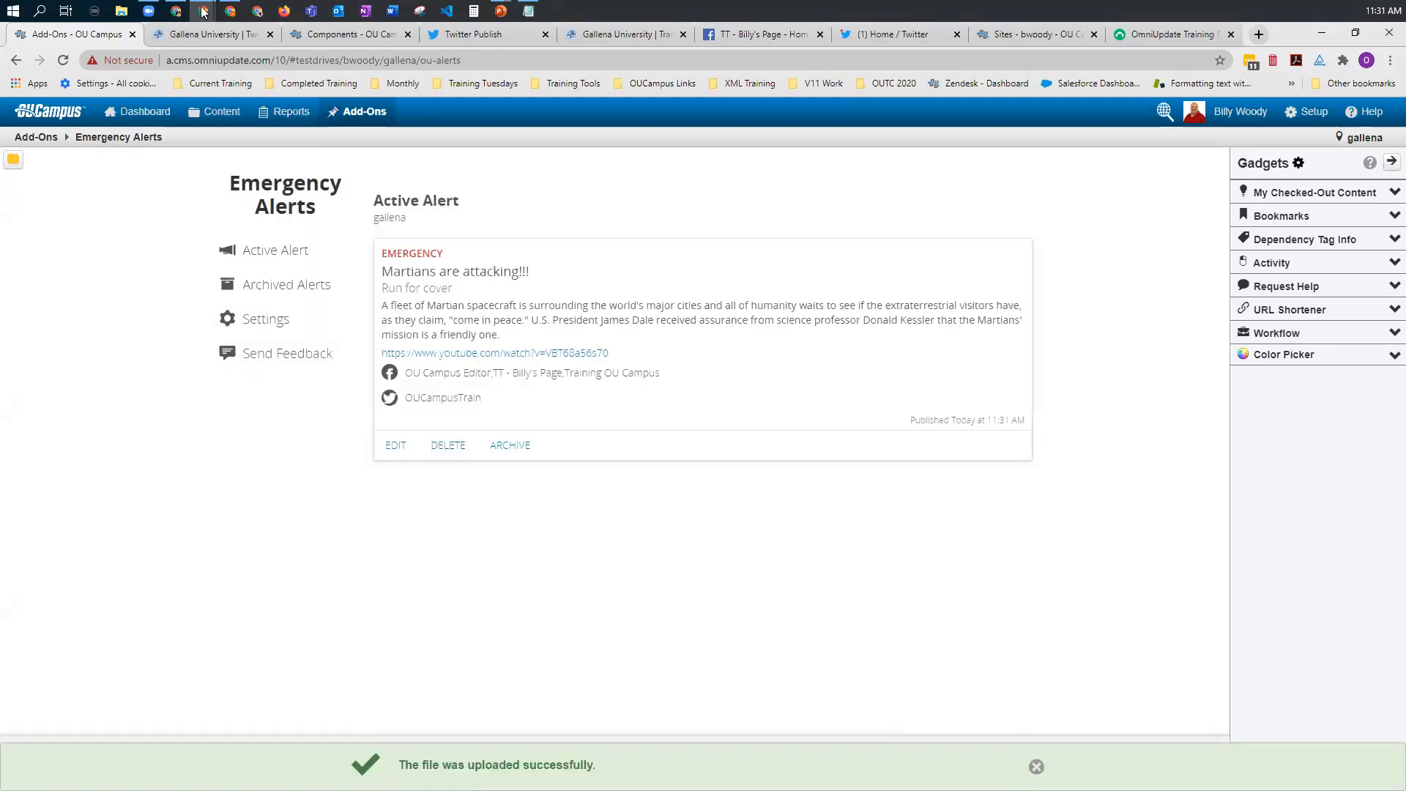
Step: Reload the OU Campus Editor Facebook page and the OUCampusTrain Twitter profile to check for the published alert
mouse_move(204, 10)
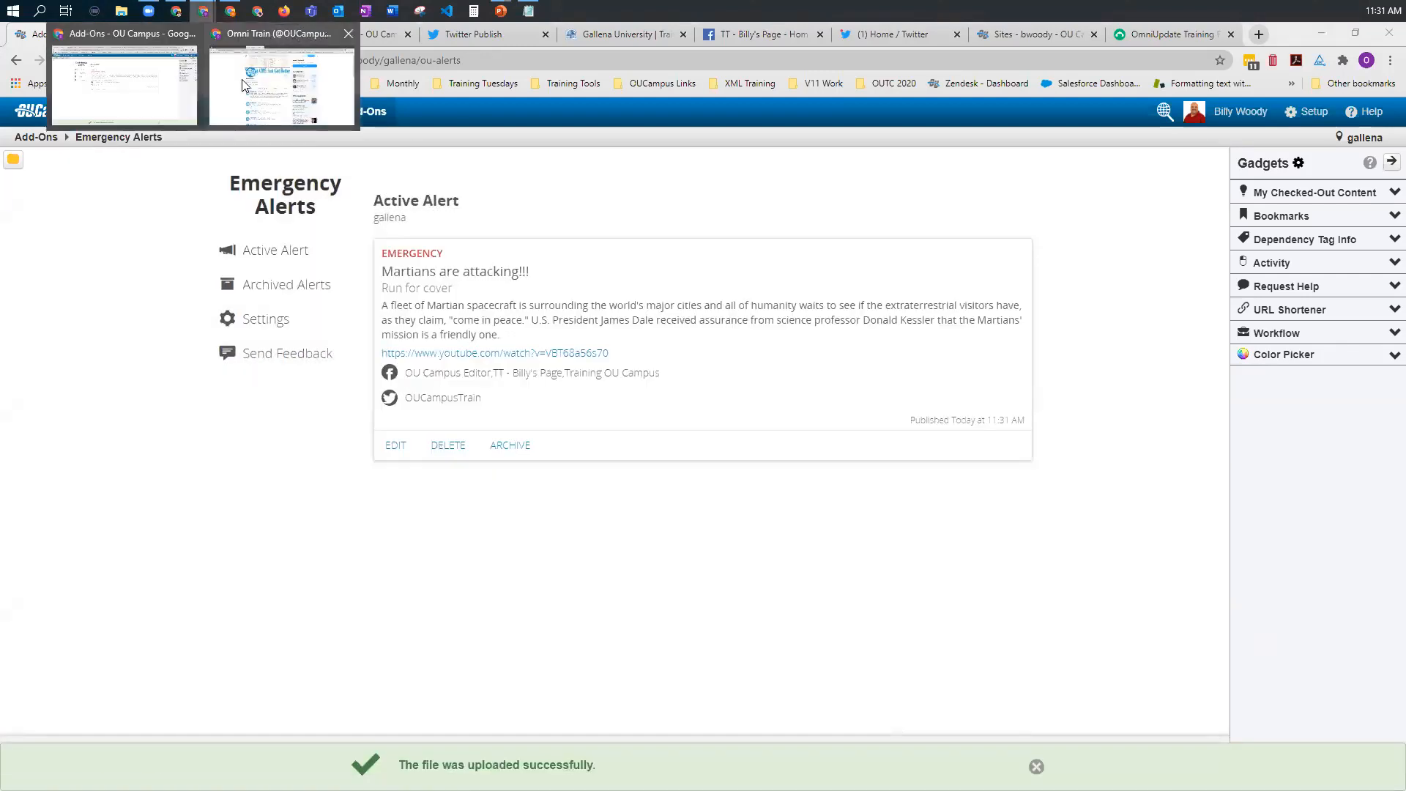
left_click(236, 51)
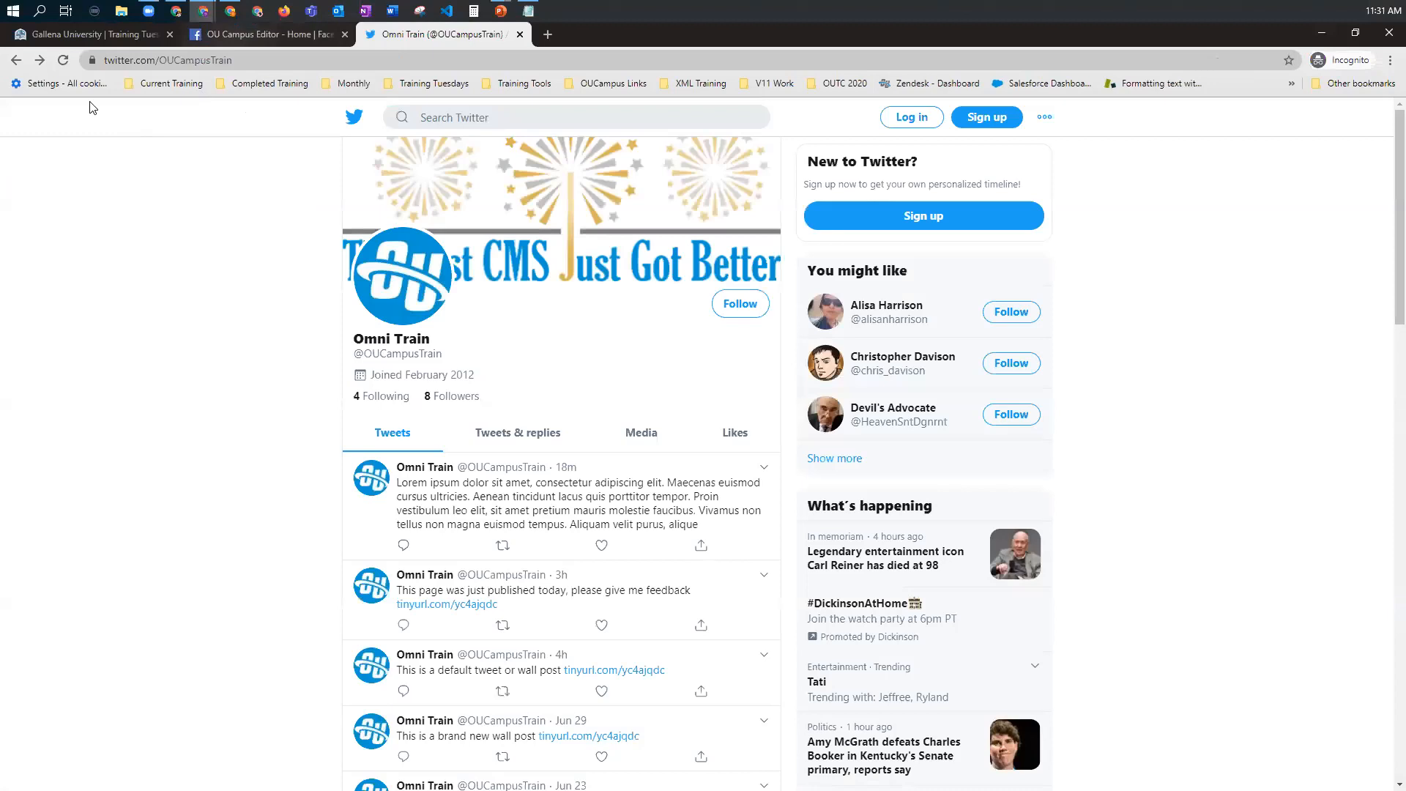
key("ctrl+shift+Tab")
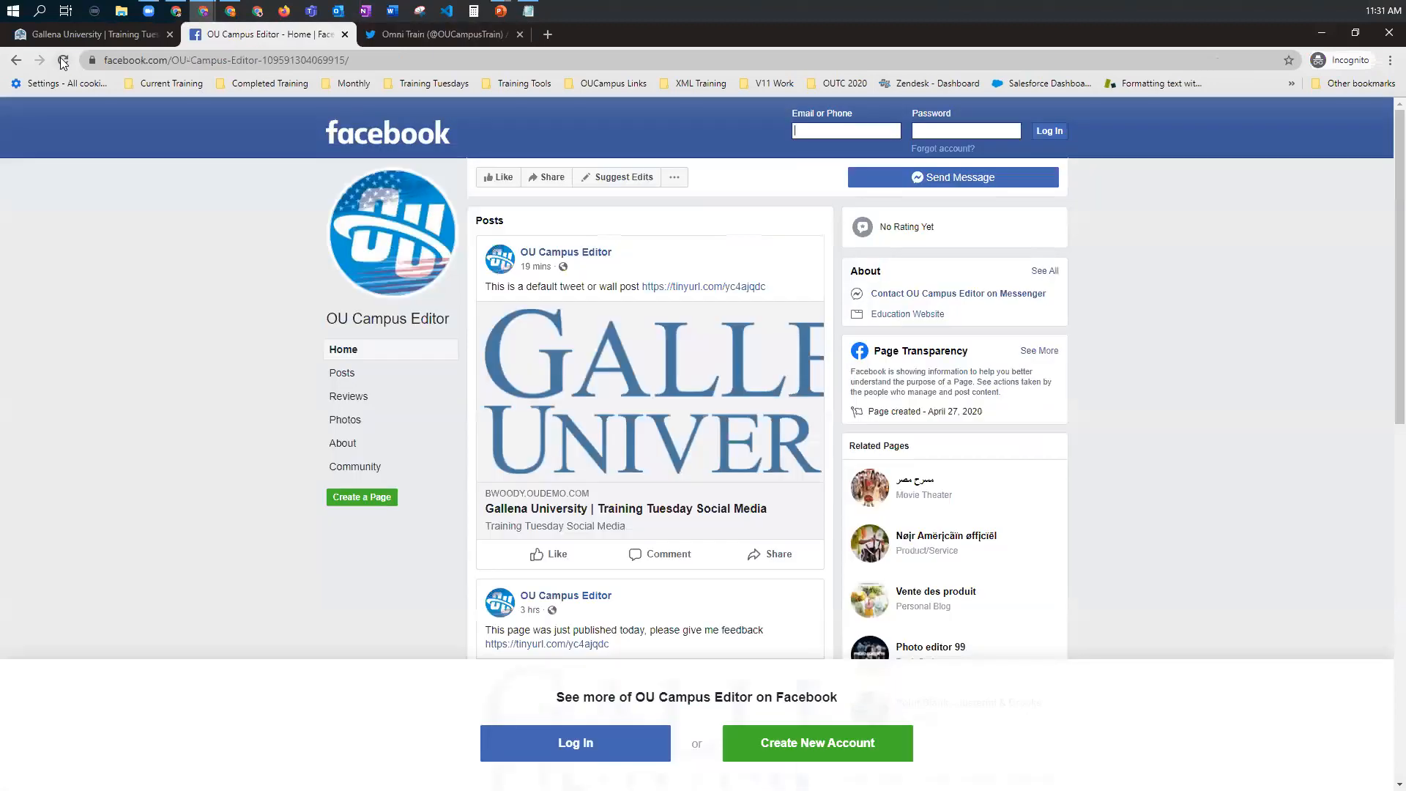
left_click(63, 60)
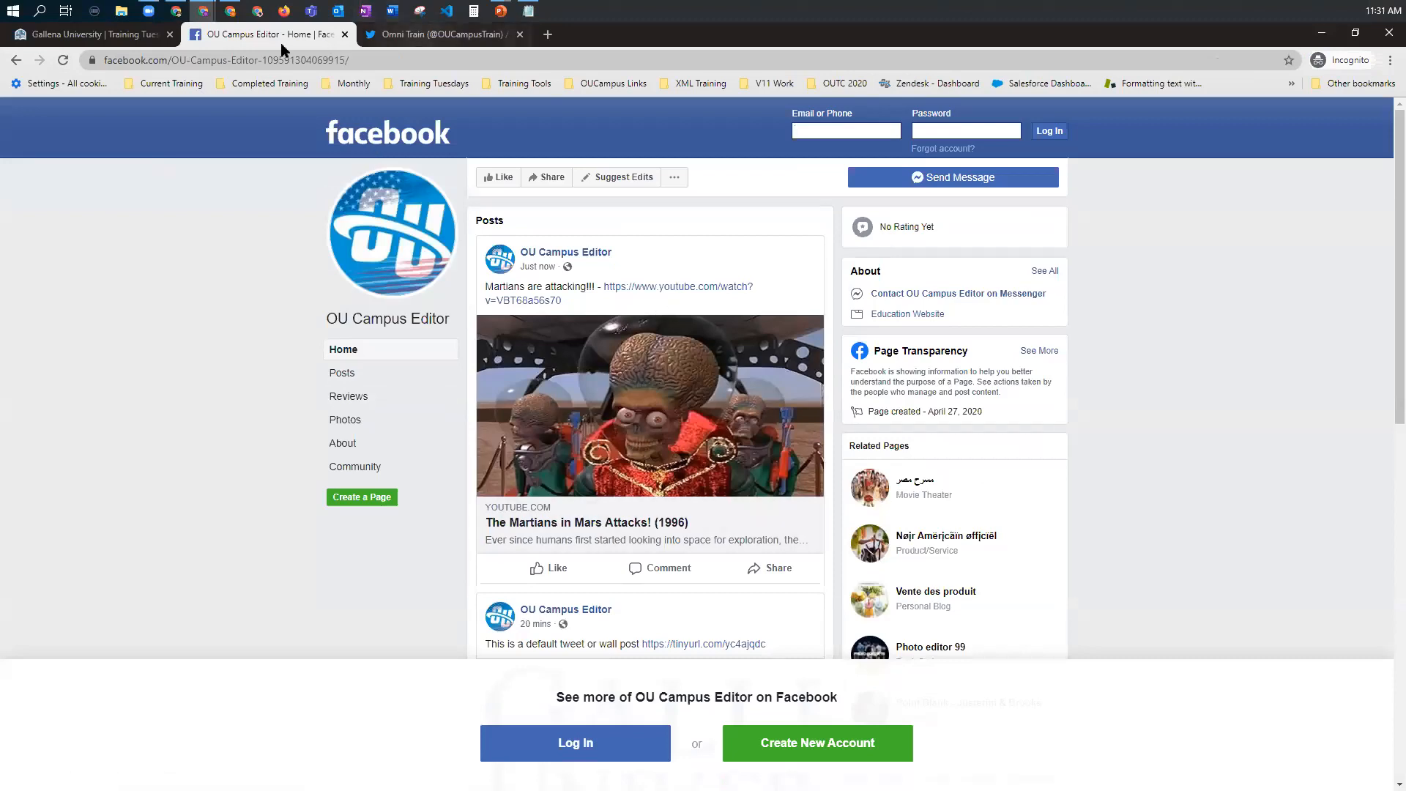
key("ctrl+Tab")
left_click(62, 60)
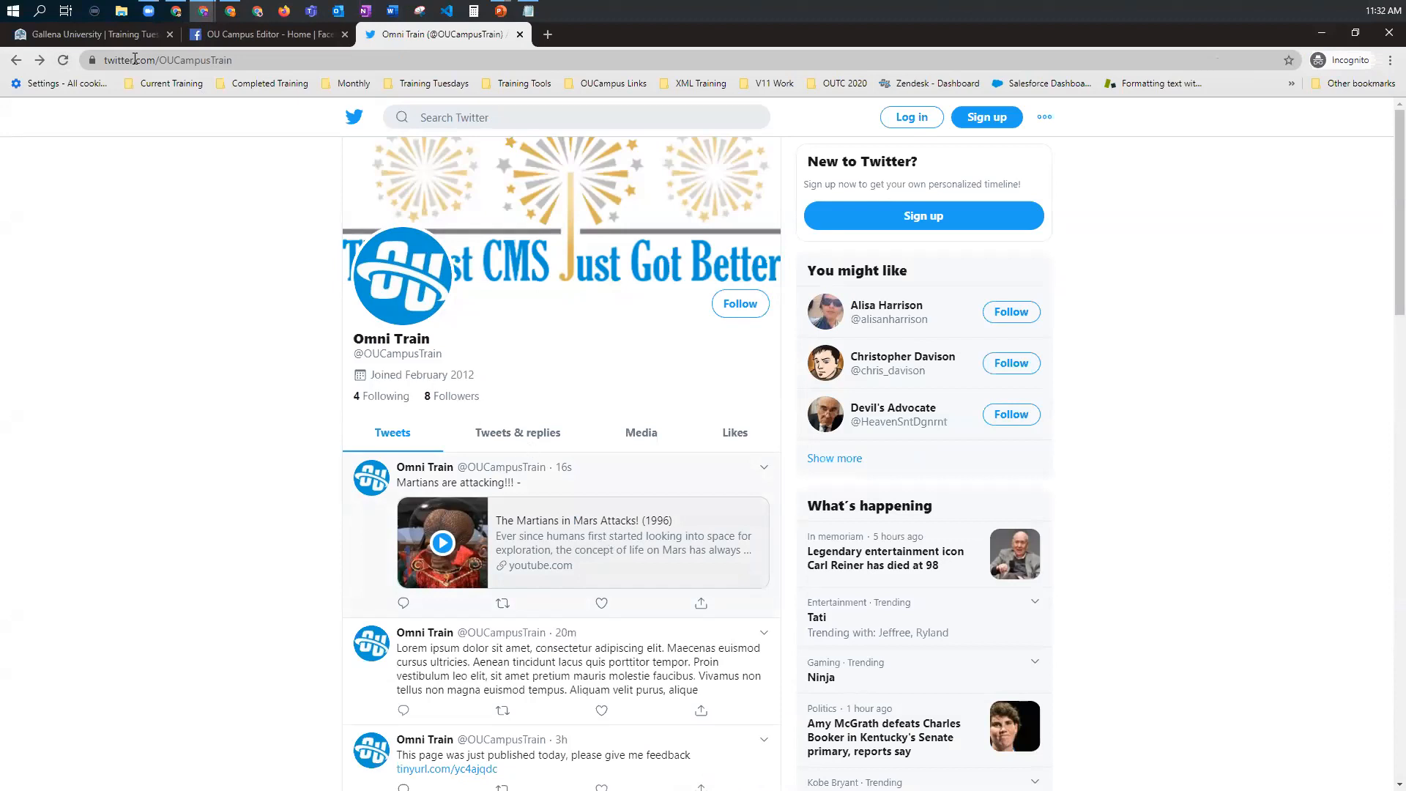
Step: Return to the published Training Tuesday Social Media page and look through the Facebook and YouTube posts in its curator.io feed
key("ctrl+Tab")
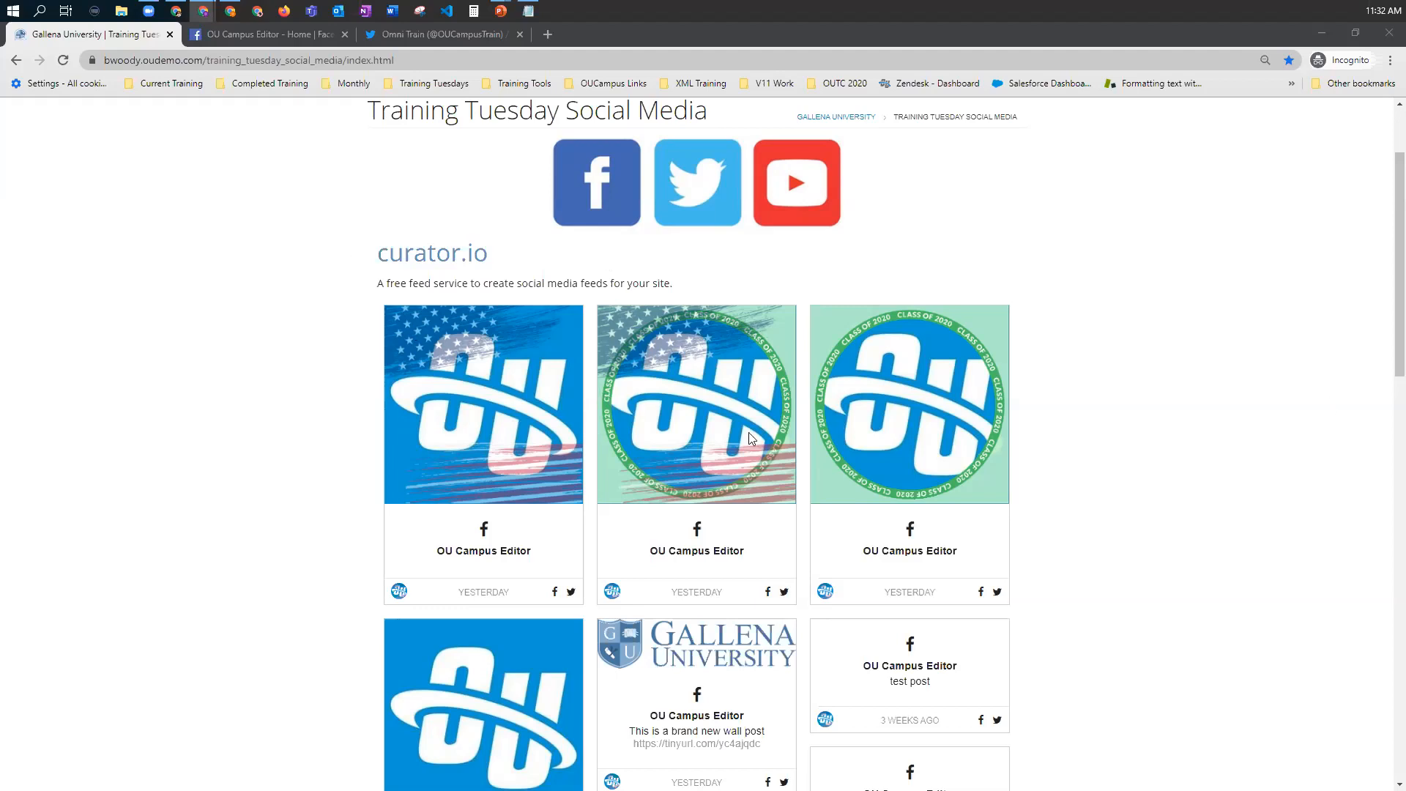
scroll(748, 432, "down", 5)
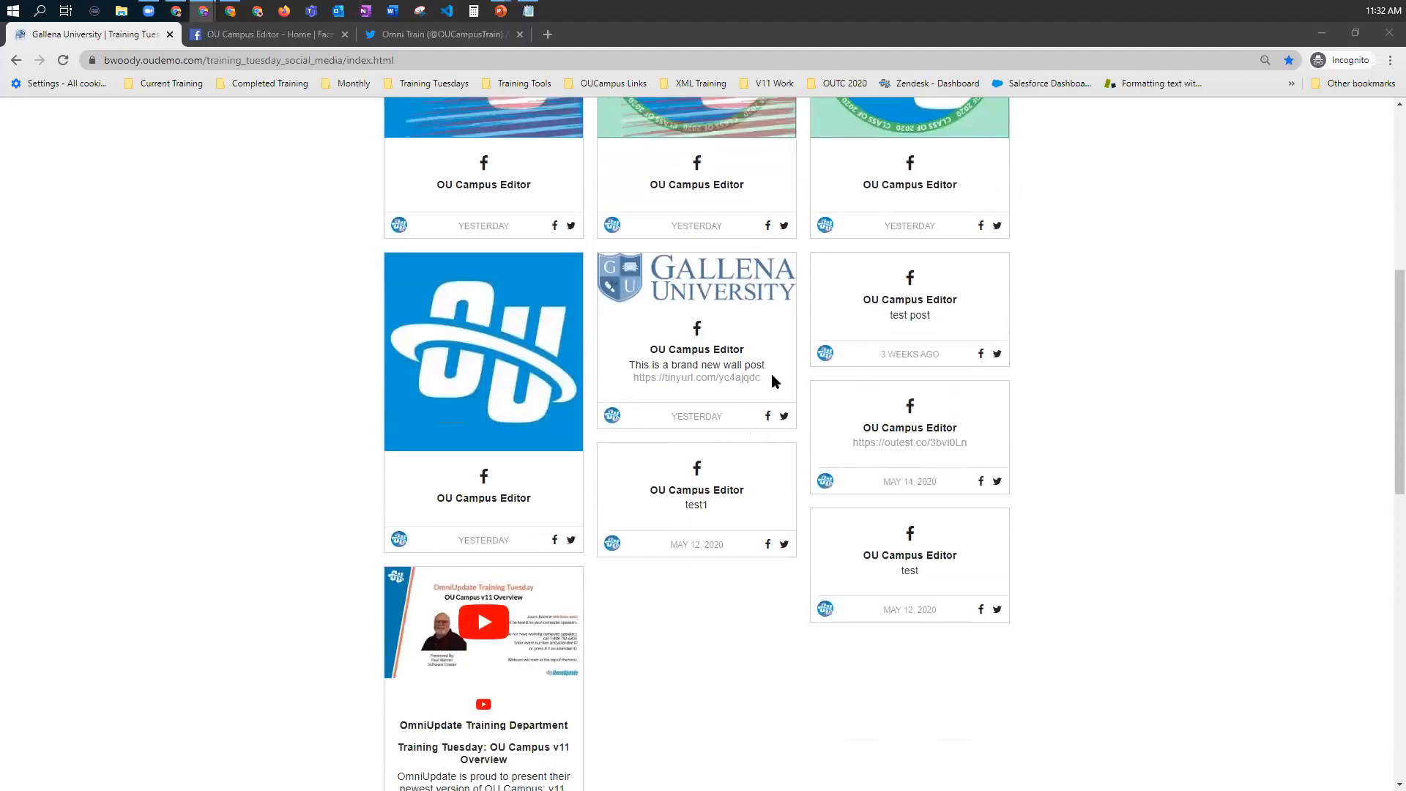
scroll(771, 377, "up", 5)
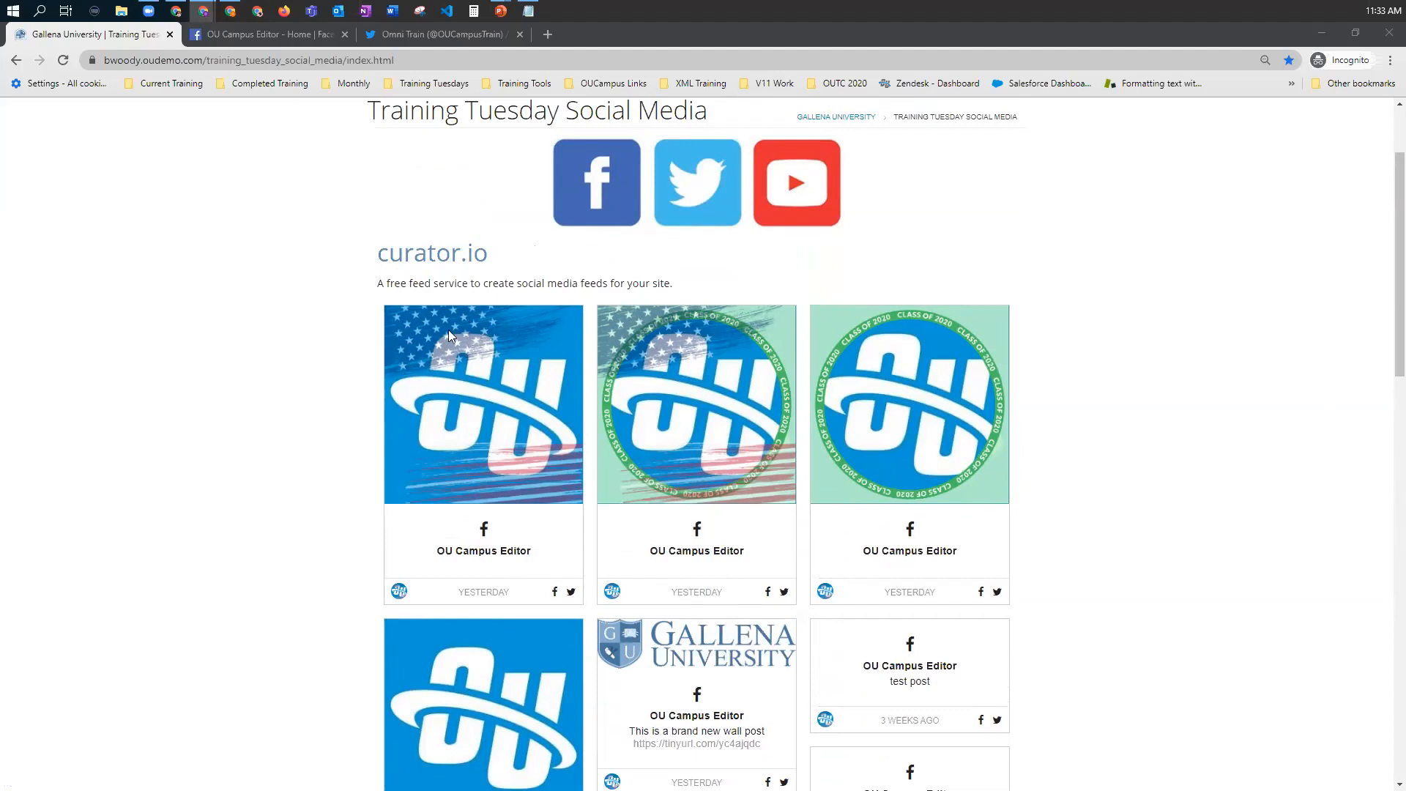
scroll(450, 337, "down", 2)
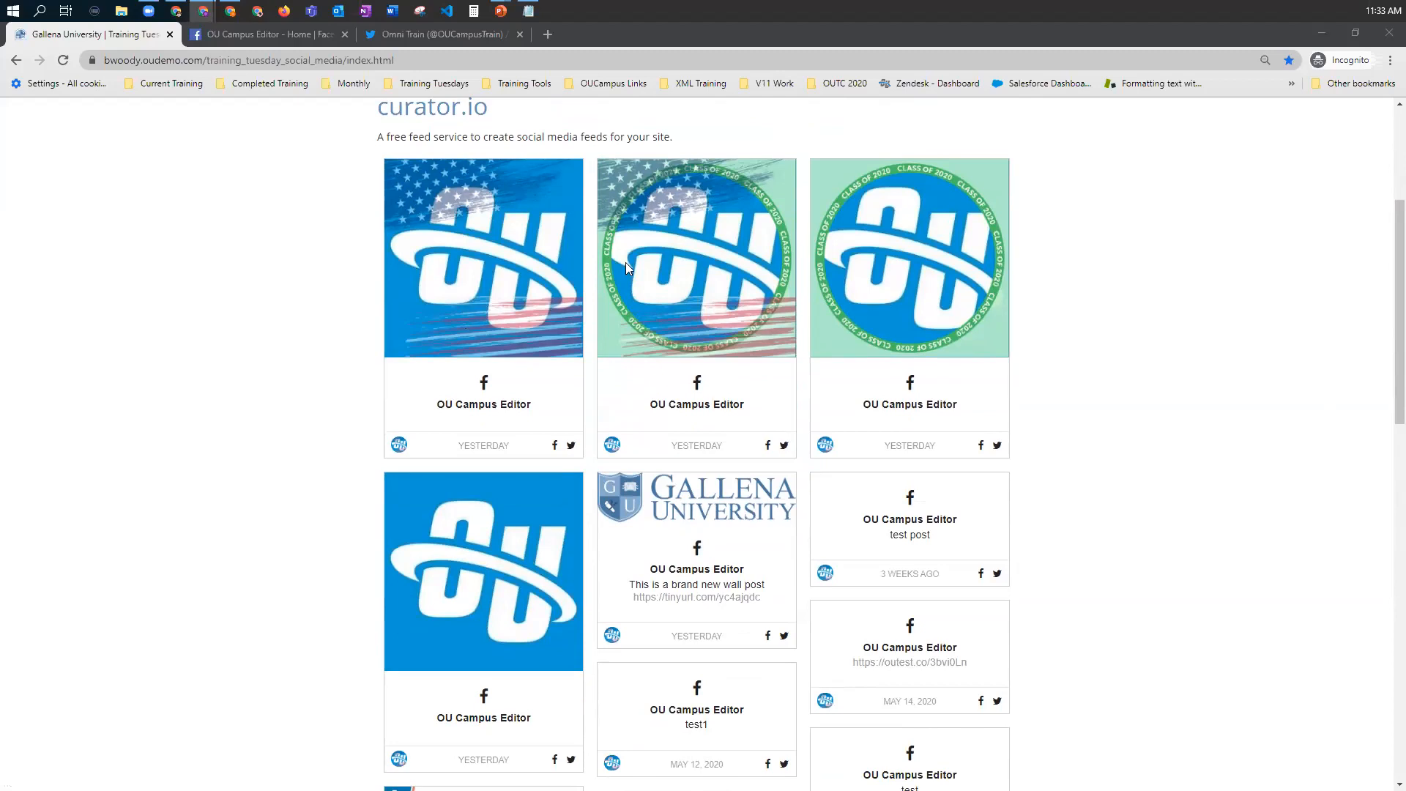
scroll(626, 263, "down", 5)
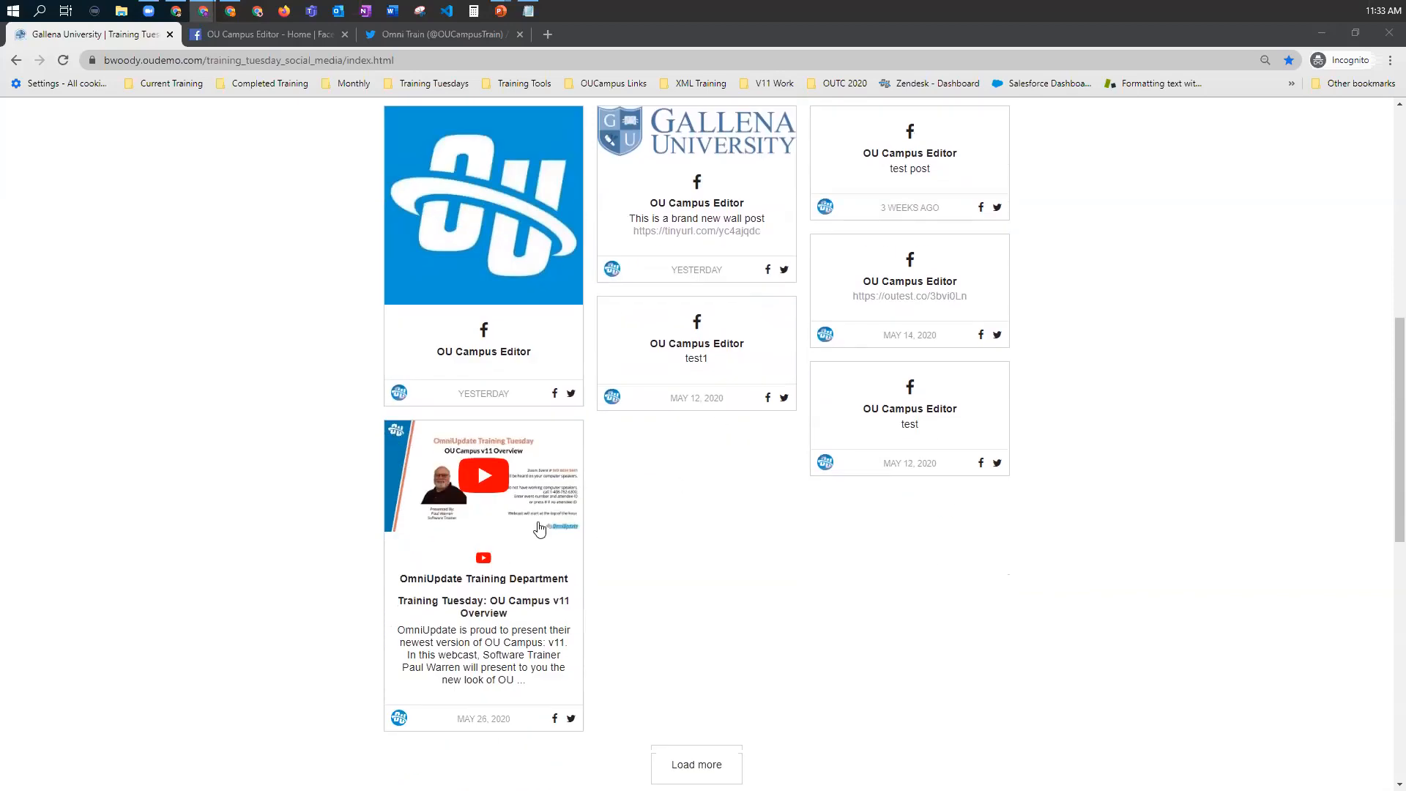
scroll(576, 503, "up", 1)
scroll(577, 502, "up", 3)
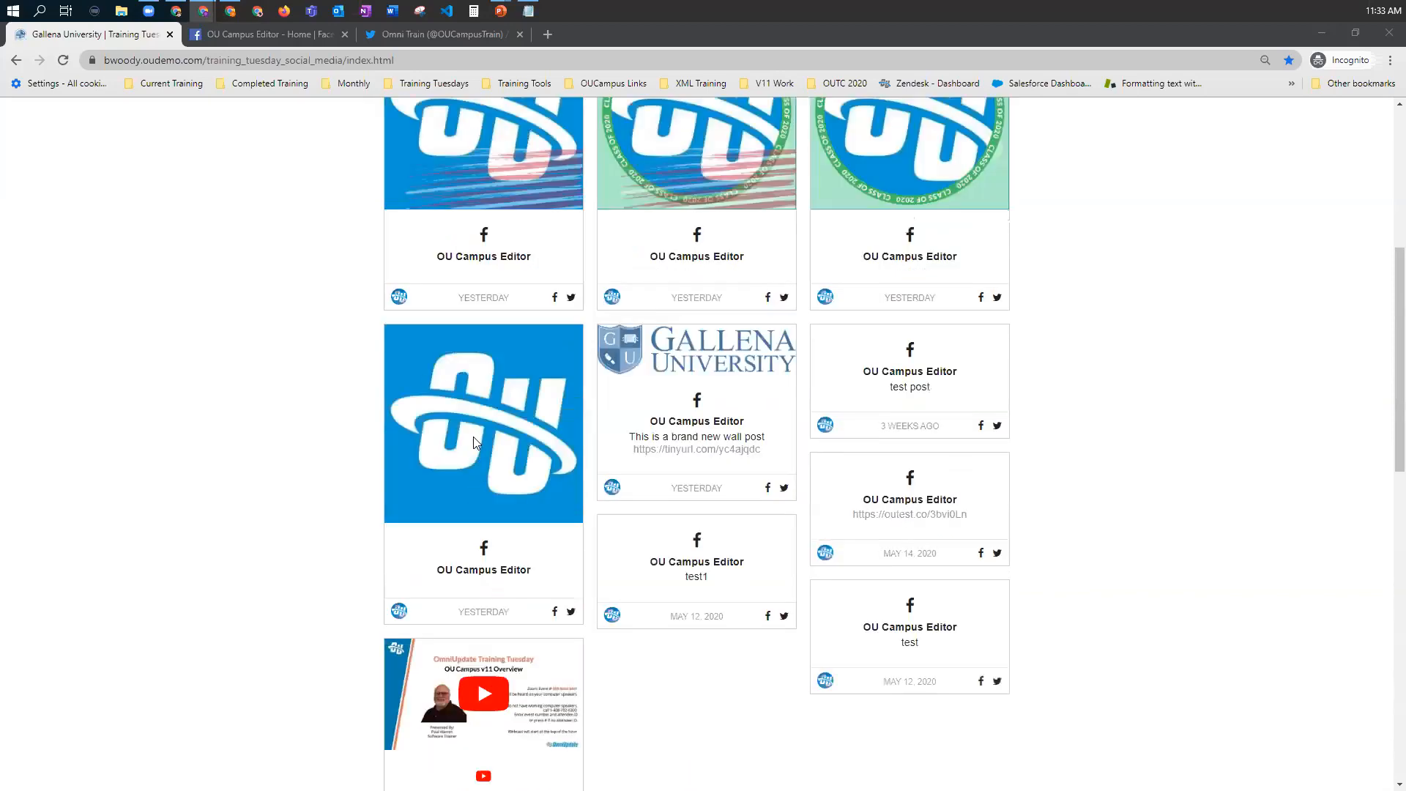
scroll(473, 442, "up", 6)
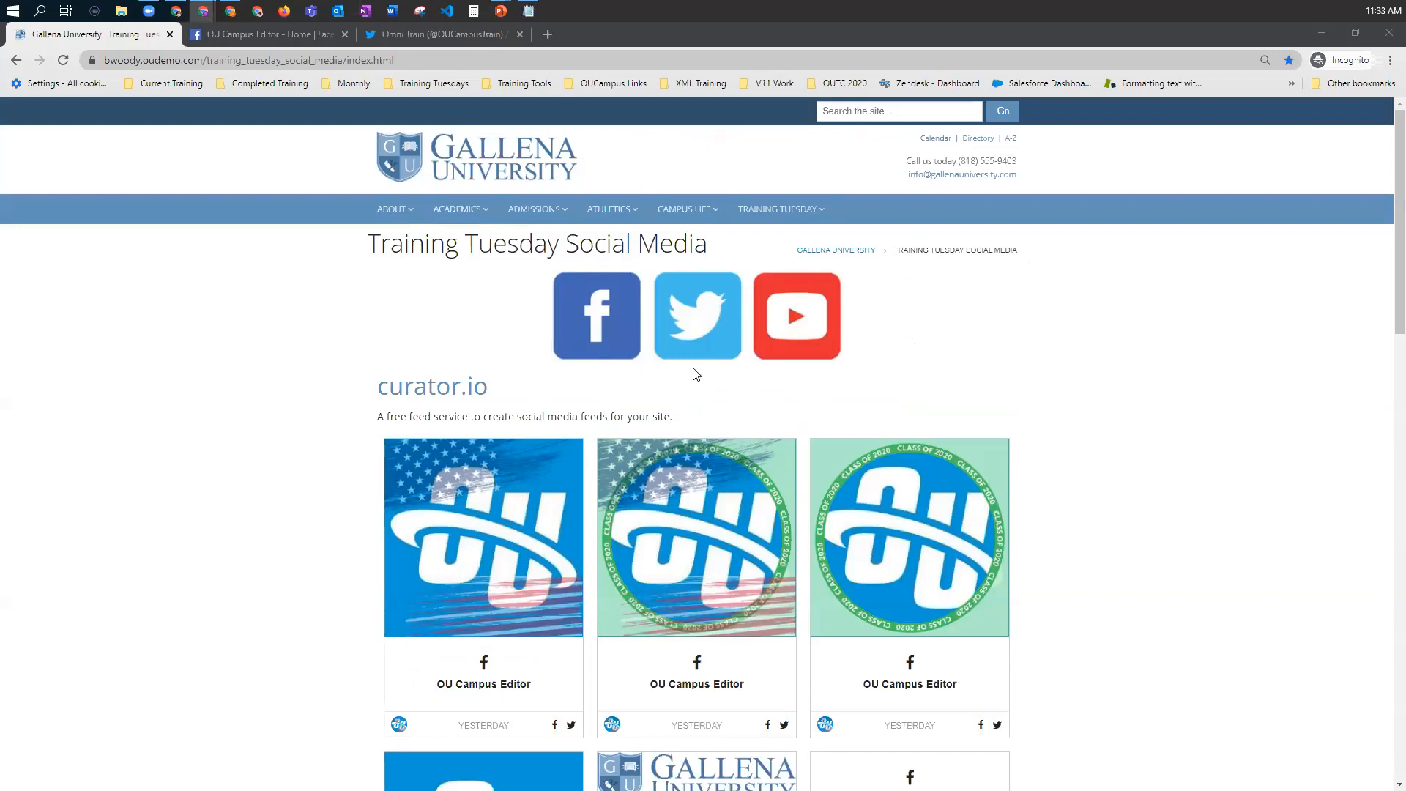
key("alt+Tab")
left_click(816, 393)
key("Right")
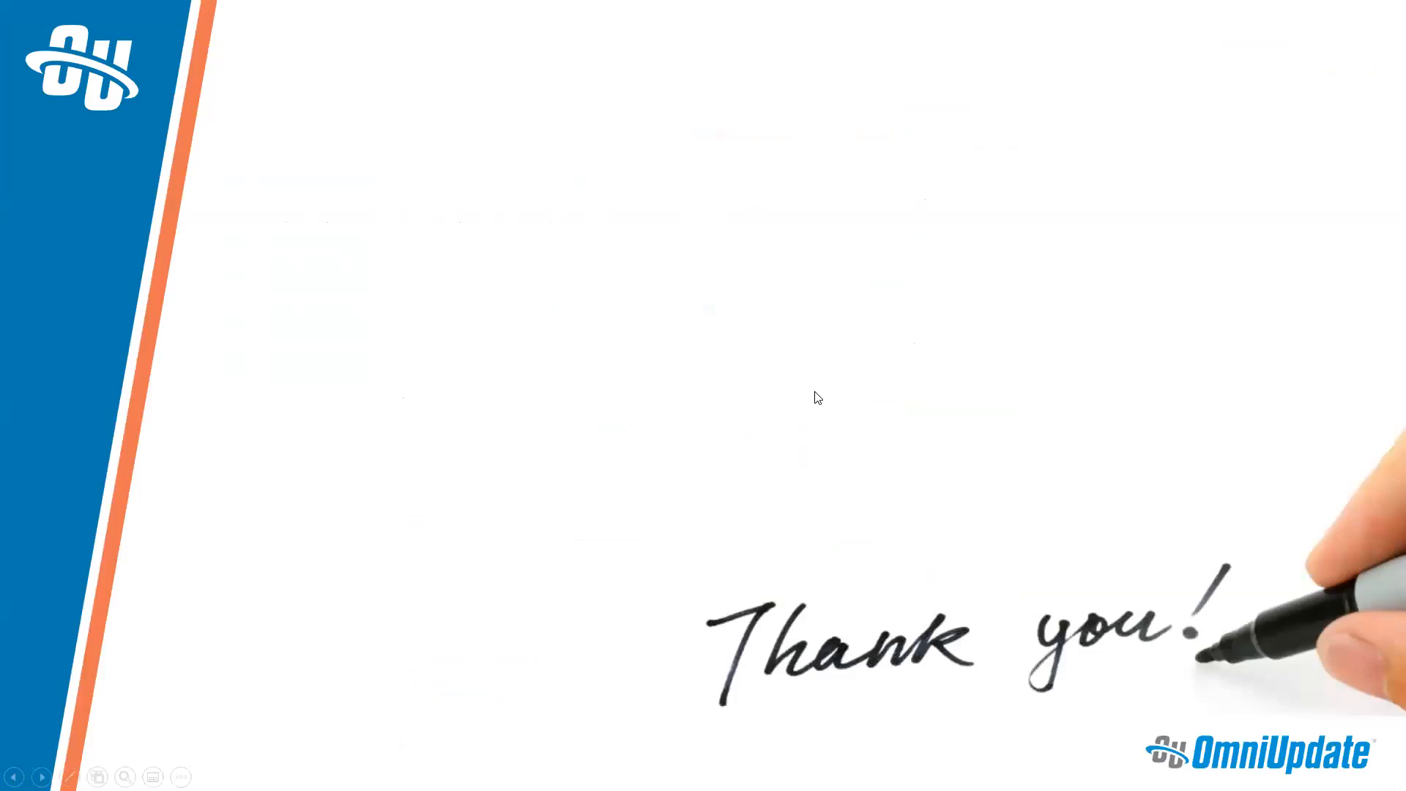
key("Left")
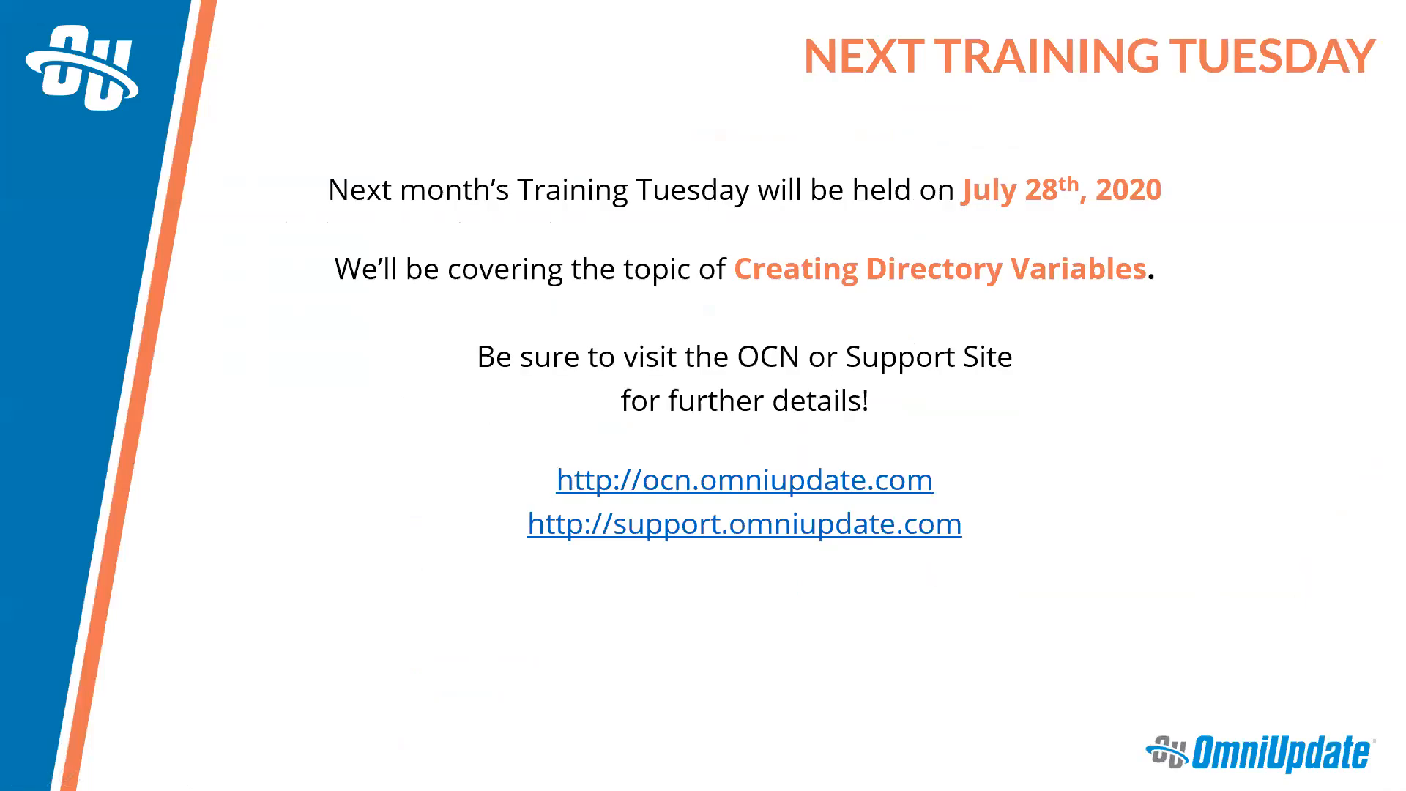